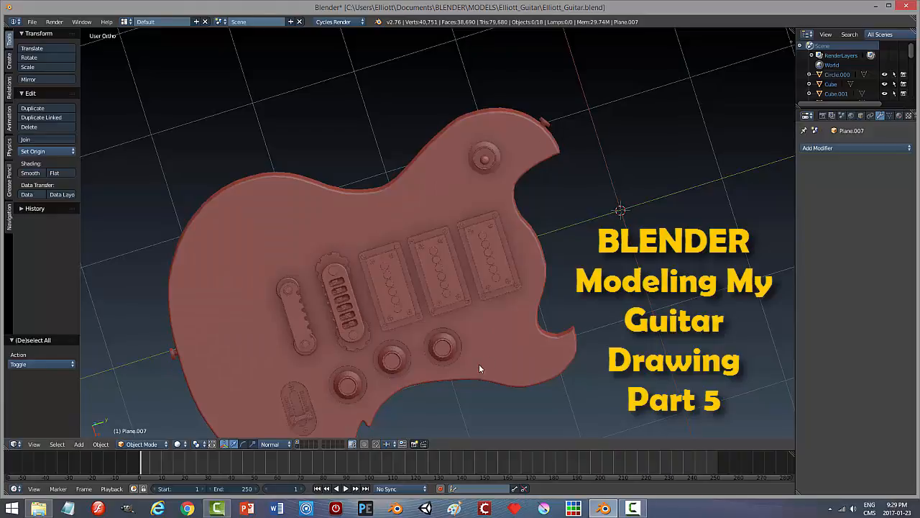
Step: Examine the finished guitar body from several angles, including the side jack plate, control knobs, bridge and pickups
{"action": "middle_click_drag", "start_coordinate": [480, 368], "coordinate": [581, 271]}
{"action": "middle_click_drag", "start_coordinate": [225, 255], "coordinate": [432, 293]}
{"action": "scroll", "coordinate": [496, 323], "scroll_direction": "up", "scroll_amount": 5}
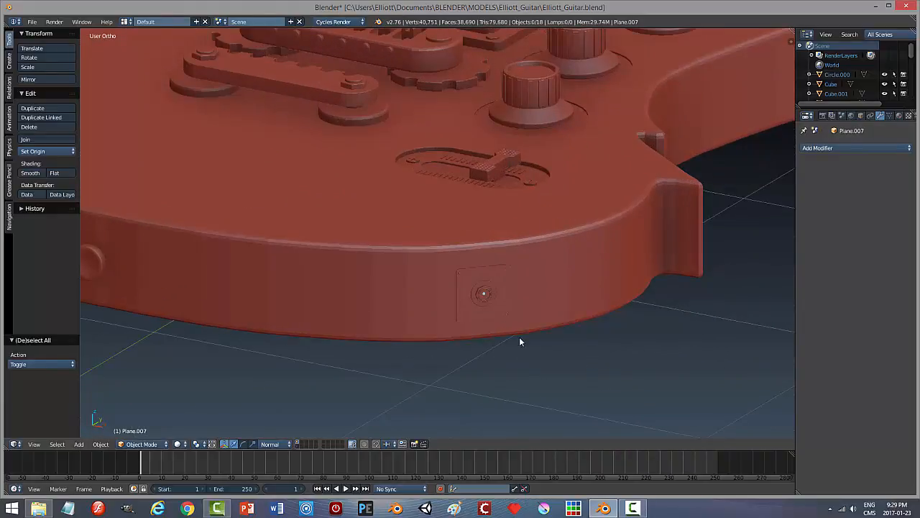
{"action": "scroll", "coordinate": [520, 337], "scroll_direction": "up", "scroll_amount": 2}
{"action": "middle_click_drag", "start_coordinate": [562, 370], "coordinate": [560, 358]}
{"action": "middle_click_drag", "start_coordinate": [511, 213], "coordinate": [537, 304], "text": "shift"}
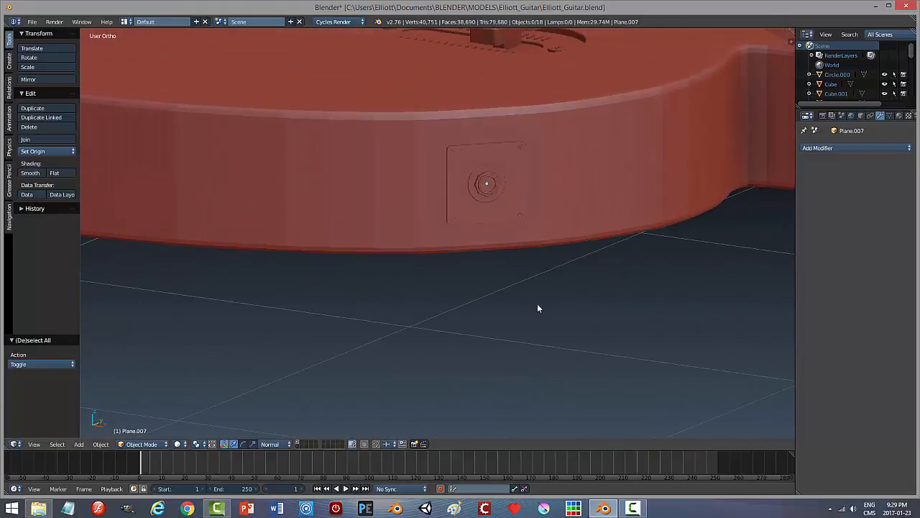
{"action": "middle_click_drag", "start_coordinate": [474, 219], "coordinate": [494, 249]}
{"action": "scroll", "coordinate": [515, 237], "scroll_direction": "down", "scroll_amount": 1}
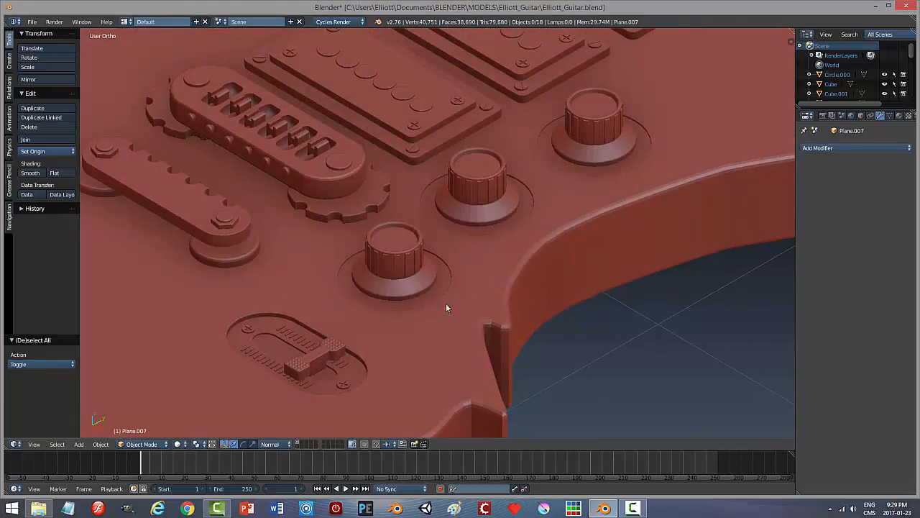
{"action": "middle_click_drag", "start_coordinate": [446, 303], "coordinate": [518, 133], "text": "shift"}
{"action": "scroll", "coordinate": [527, 166], "scroll_direction": "down", "scroll_amount": 4}
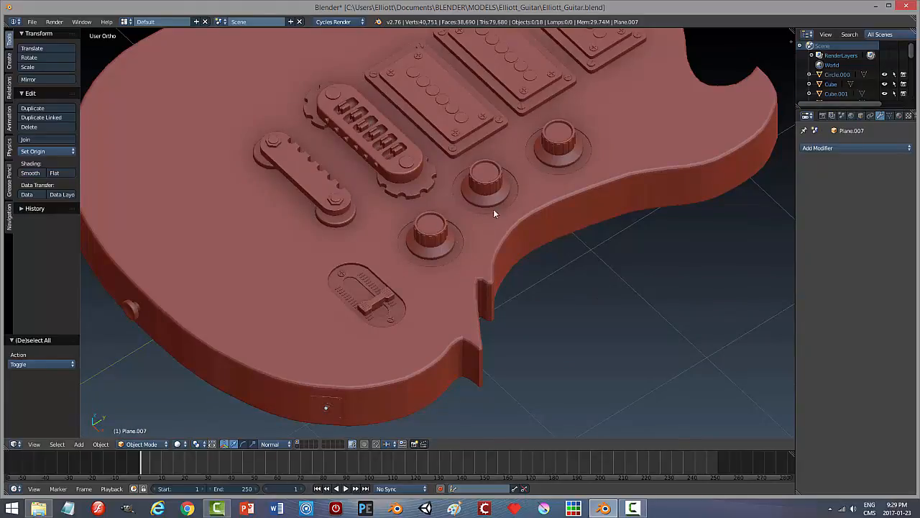
{"action": "middle_click_drag", "start_coordinate": [381, 294], "coordinate": [399, 187]}
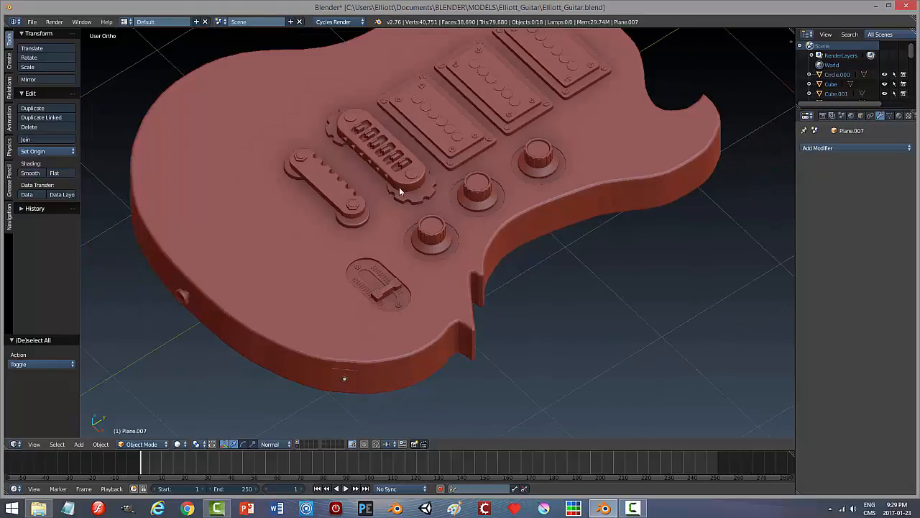
{"action": "middle_click_drag", "start_coordinate": [445, 220], "coordinate": [540, 279]}
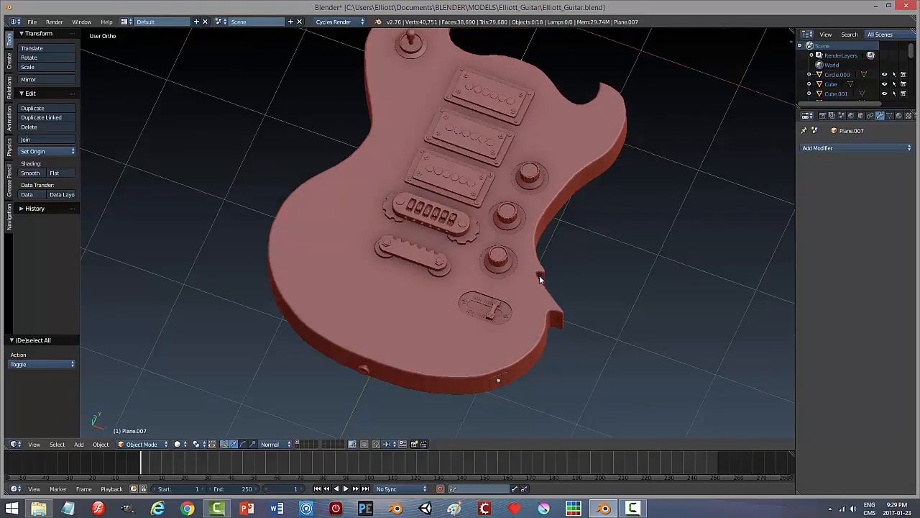
{"action": "scroll", "coordinate": [475, 228], "scroll_direction": "down", "scroll_amount": 5}
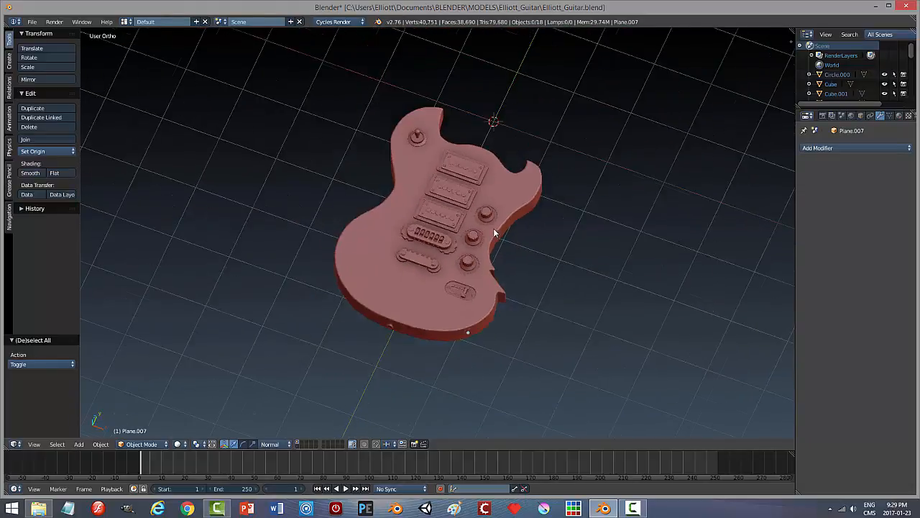
{"action": "middle_click_drag", "start_coordinate": [493, 228], "coordinate": [516, 248]}
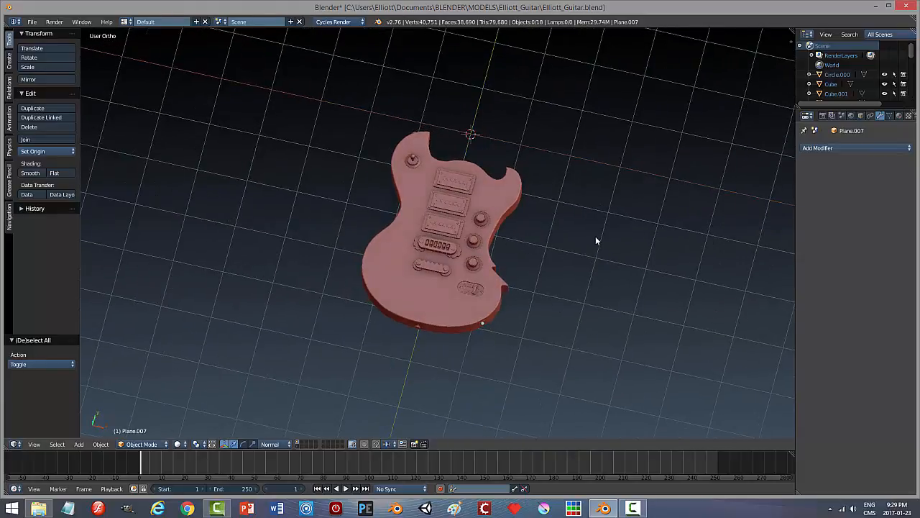
Step: In top view, add a plane mesh and move it about 3.77 units along Y over the headstock drawing
{"action": "key", "text": "KP_7"}
{"action": "middle_click_drag", "start_coordinate": [515, 177], "coordinate": [552, 311], "text": "shift"}
{"action": "scroll", "coordinate": [575, 306], "scroll_direction": "up", "scroll_amount": 1}
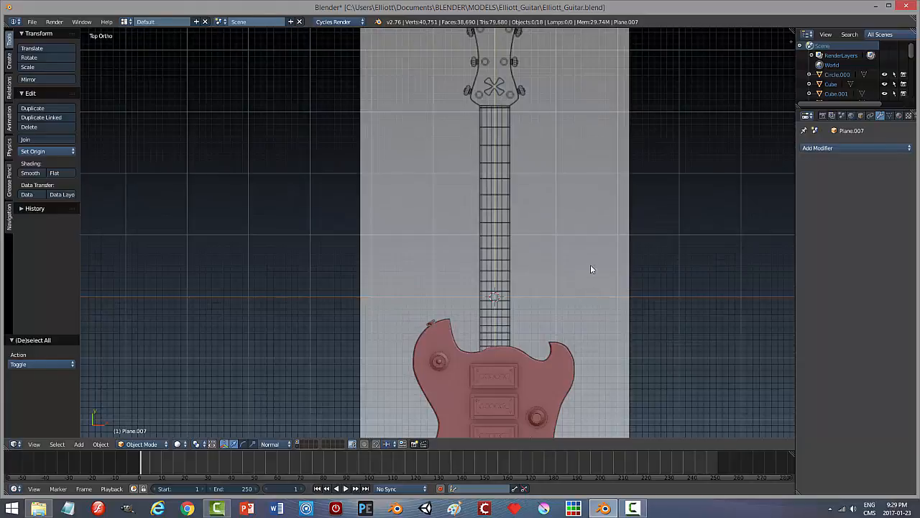
{"action": "scroll", "coordinate": [591, 269], "scroll_direction": "down", "scroll_amount": 1}
{"action": "middle_click_drag", "start_coordinate": [571, 240], "coordinate": [545, 280], "text": "shift"}
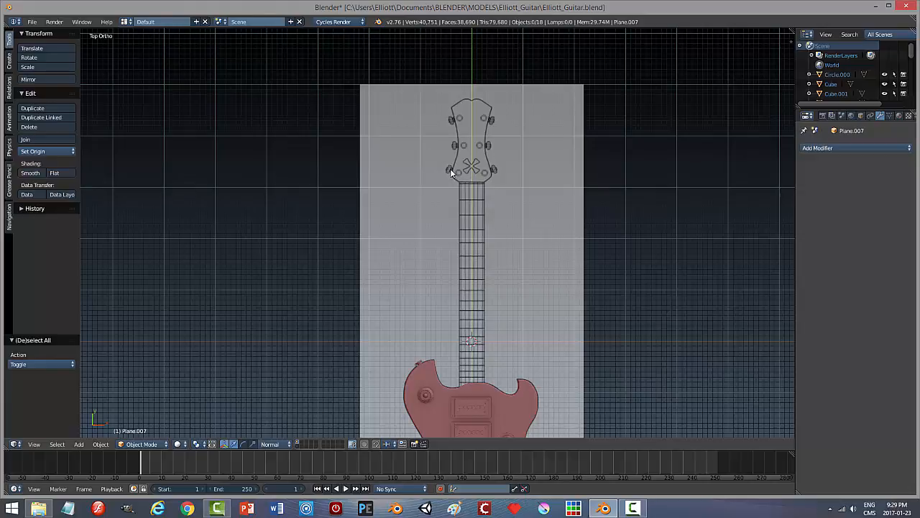
{"action": "scroll", "coordinate": [485, 205], "scroll_direction": "up", "scroll_amount": 2}
{"action": "scroll", "coordinate": [506, 195], "scroll_direction": "down", "scroll_amount": 2}
{"action": "middle_click_drag", "start_coordinate": [487, 178], "coordinate": [485, 187], "text": "shift"}
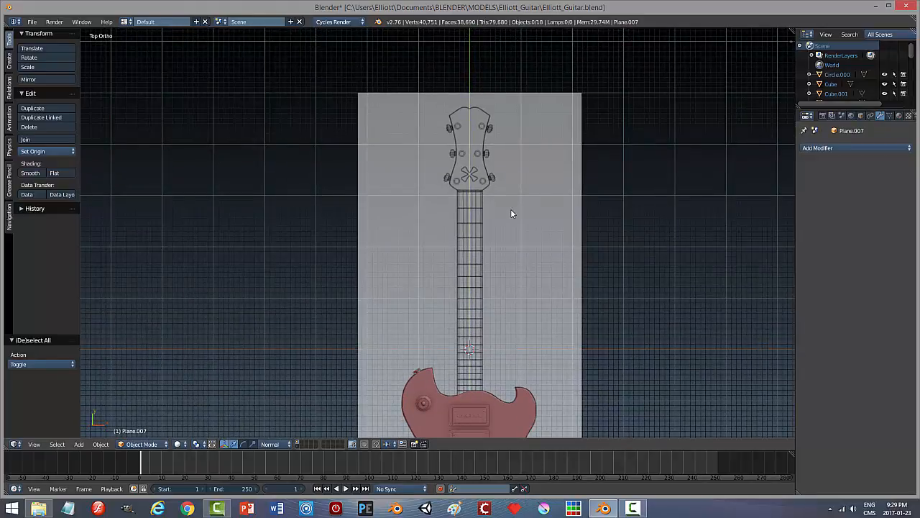
{"action": "key", "text": "shift+a"}
{"action": "mouse_move", "coordinate": [512, 211]}
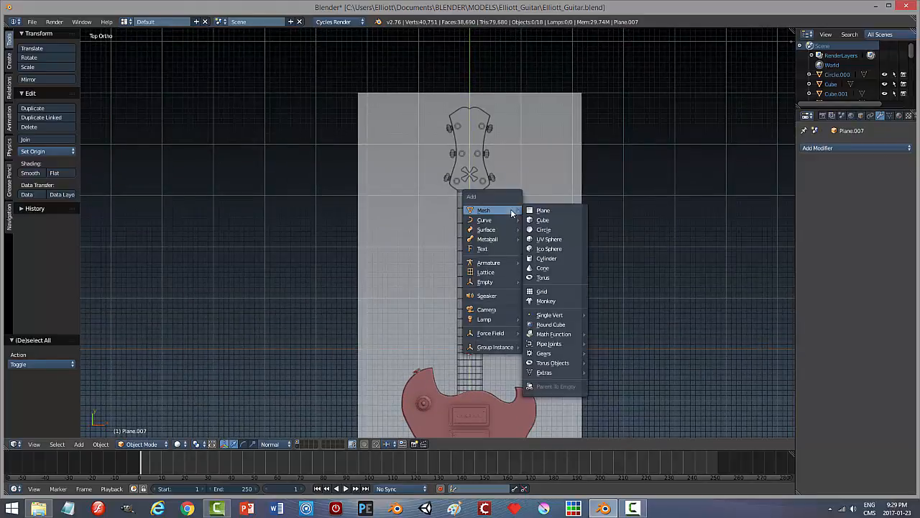
{"action": "left_click", "coordinate": [540, 210]}
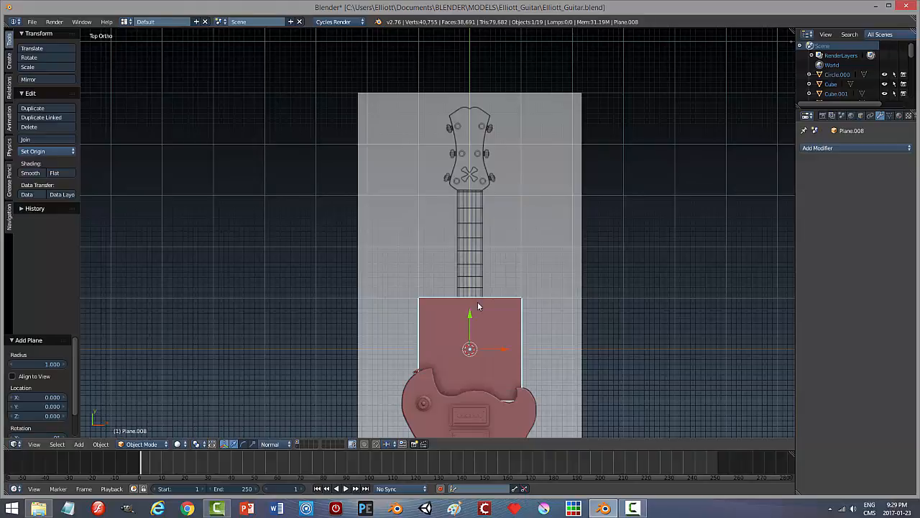
{"action": "key", "text": "g"}
{"action": "key", "text": "y"}
{"action": "left_click", "coordinate": [477, 121]}
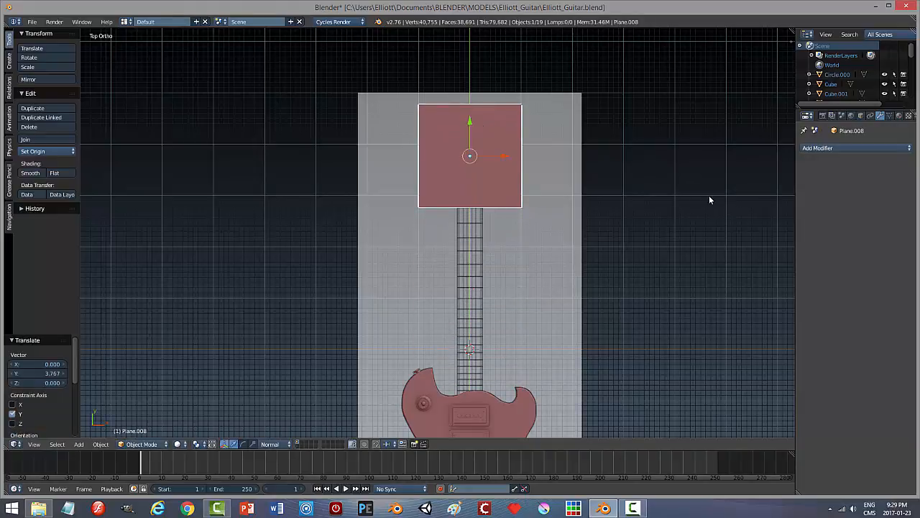
Step: Display the scene in wireframe and merge all of the plane's vertices at their center in Edit Mode
{"action": "key", "text": "z"}
{"action": "left_click", "coordinate": [787, 199]}
{"action": "scroll", "coordinate": [608, 230], "scroll_direction": "up", "scroll_amount": 4}
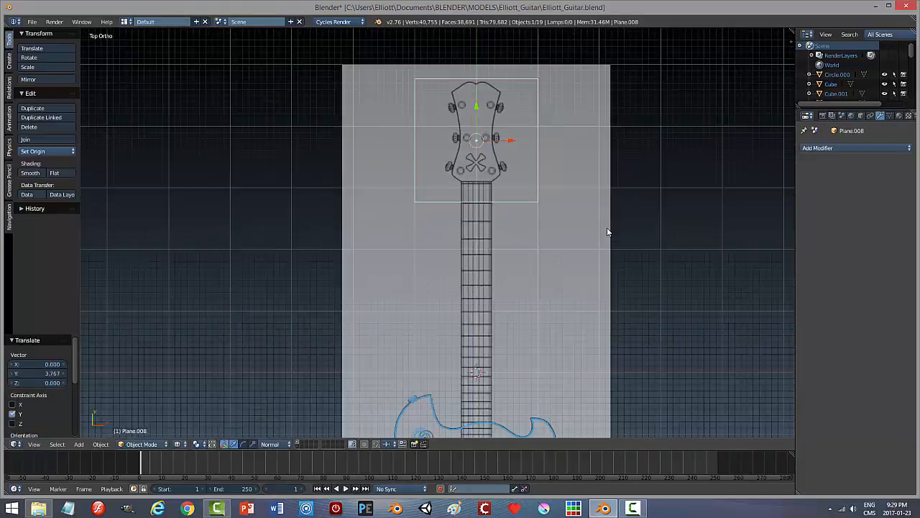
{"action": "scroll", "coordinate": [642, 223], "scroll_direction": "down", "scroll_amount": 2}
{"action": "key", "text": "Tab"}
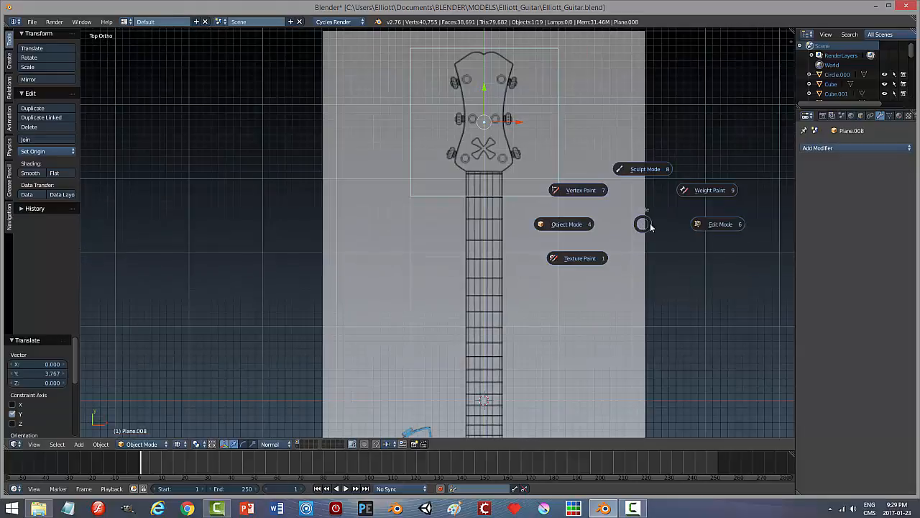
{"action": "left_click", "coordinate": [713, 227]}
{"action": "key", "text": "ctrl+Tab"}
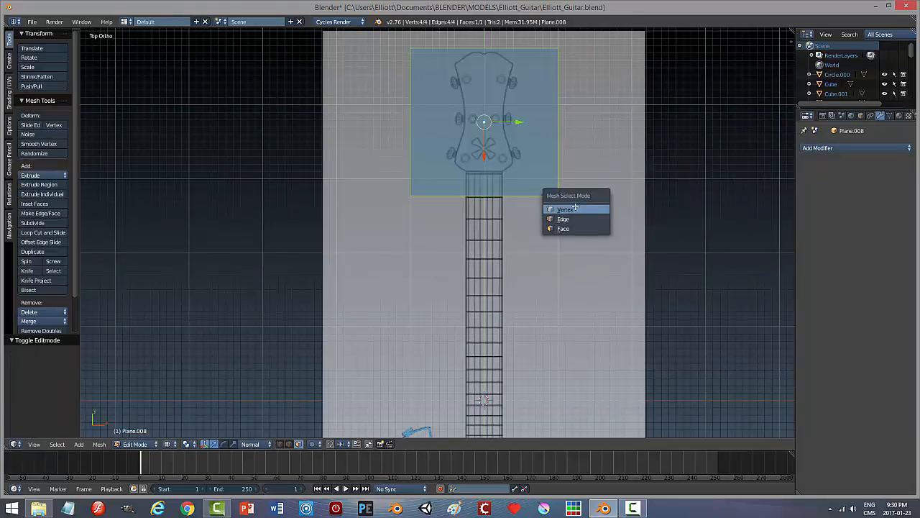
{"action": "left_click", "coordinate": [582, 207]}
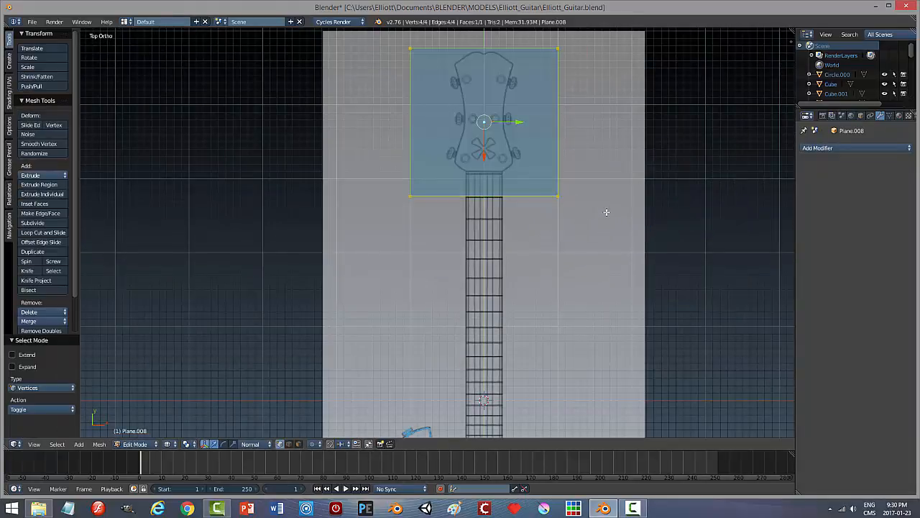
{"action": "key", "text": "alt+m"}
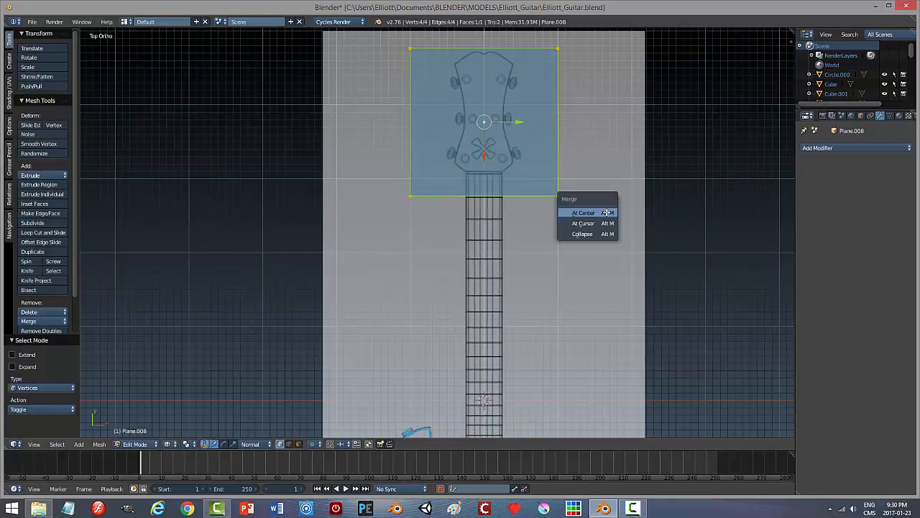
{"action": "left_click", "coordinate": [605, 212]}
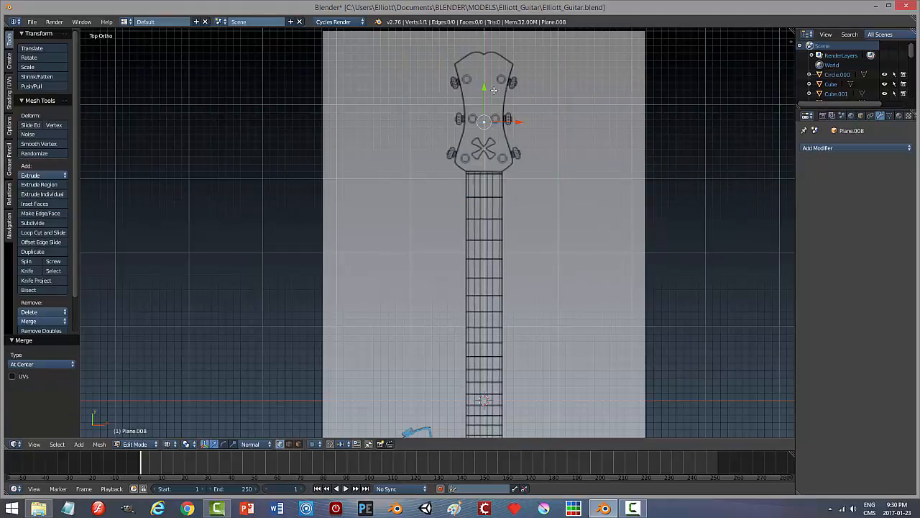
Step: Move the single vertex about -0.649 along Y and -0.237 along X, to the left corner where headstock meets neck
{"action": "key", "text": "g"}
{"action": "key", "text": "y"}
{"action": "left_click", "coordinate": [491, 146]}
{"action": "scroll", "coordinate": [535, 219], "scroll_direction": "up", "scroll_amount": 4}
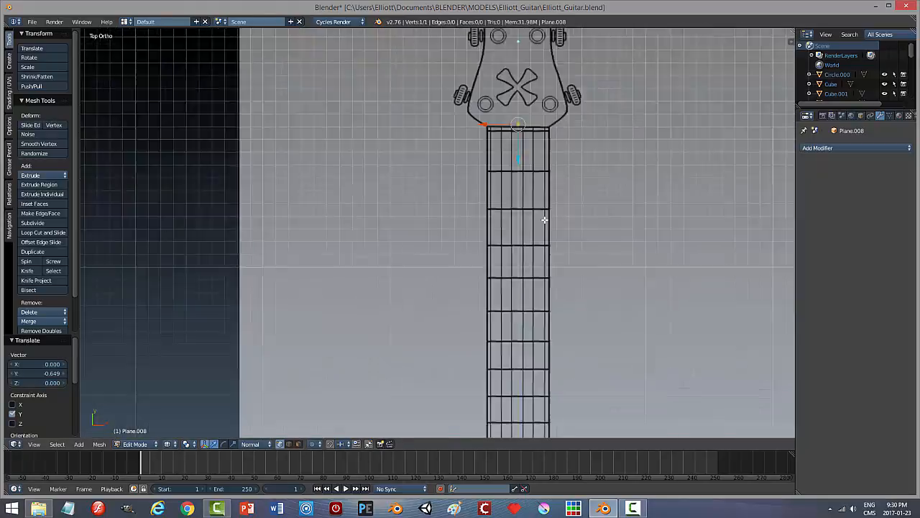
{"action": "scroll", "coordinate": [581, 283], "scroll_direction": "down", "scroll_amount": 5}
{"action": "scroll", "coordinate": [584, 279], "scroll_direction": "up", "scroll_amount": 6}
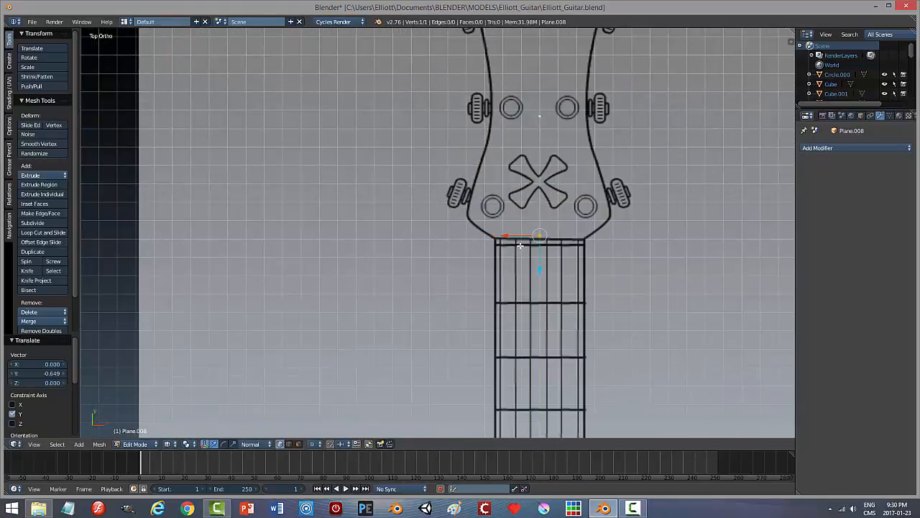
{"action": "key", "text": "g"}
{"action": "key", "text": "x"}
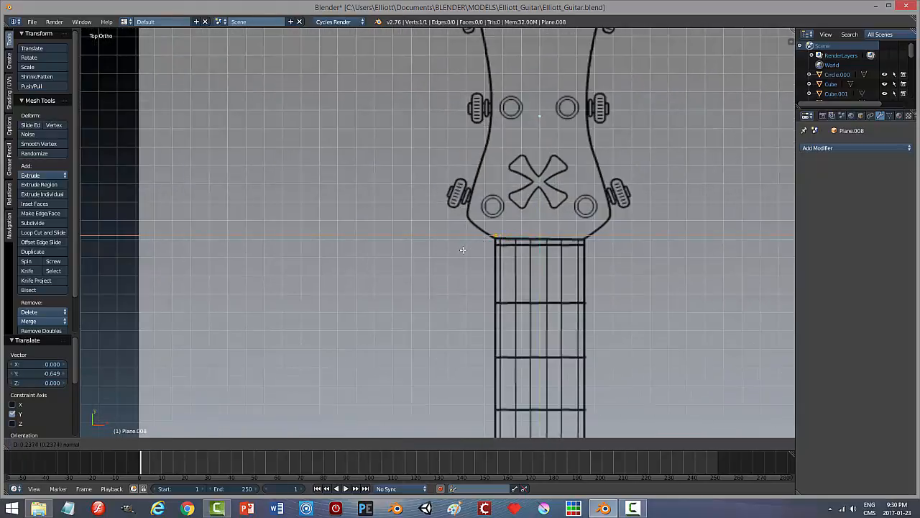
{"action": "left_click", "coordinate": [463, 249]}
Step: Set the transform orientation to Global and nudge the vertex about -0.011 in Y and -0.008 in X onto the corner
{"action": "scroll", "coordinate": [562, 260], "scroll_direction": "up", "scroll_amount": 3}
{"action": "left_click", "coordinate": [262, 444]}
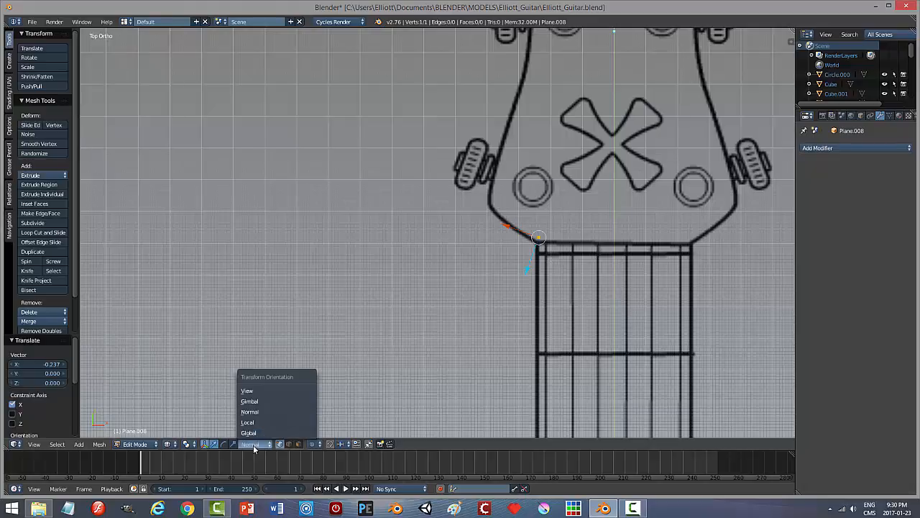
{"action": "left_click", "coordinate": [258, 435]}
{"action": "middle_click_drag", "start_coordinate": [630, 262], "coordinate": [613, 303], "text": "shift"}
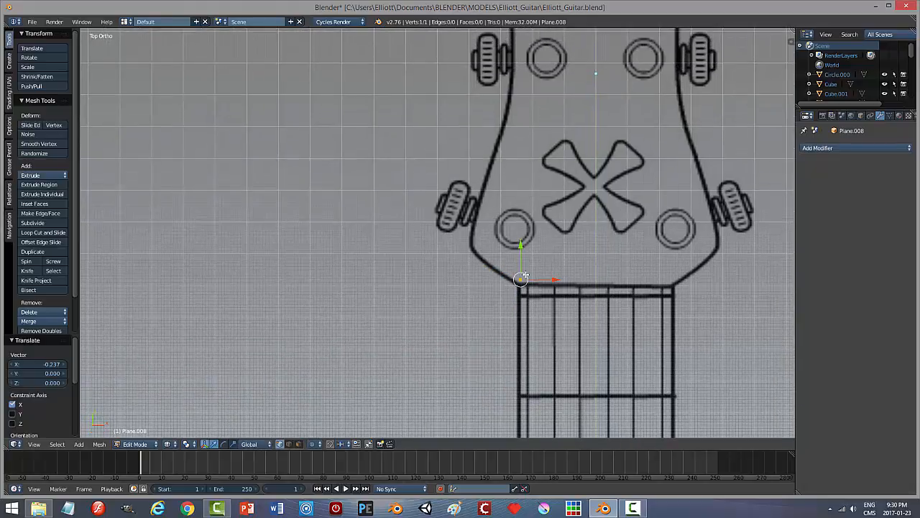
{"action": "left_click_drag", "start_coordinate": [520, 246], "coordinate": [521, 250]}
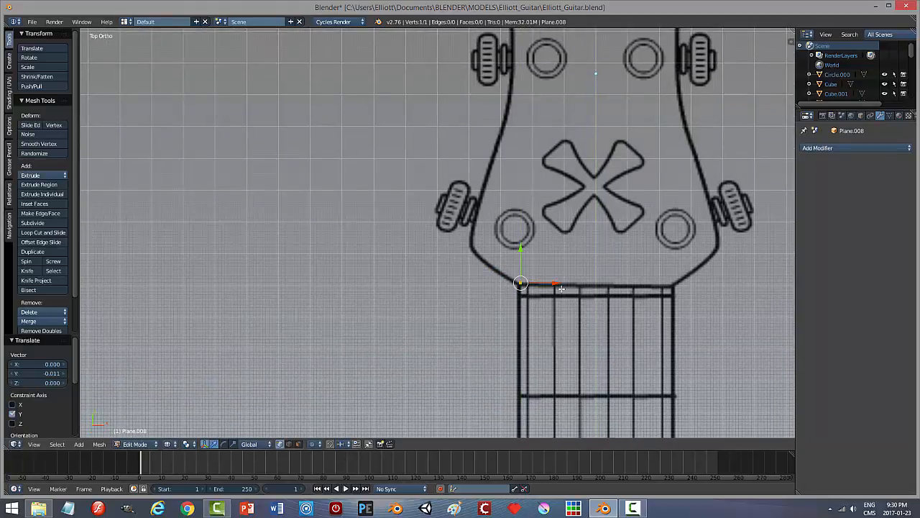
{"action": "left_click_drag", "start_coordinate": [555, 284], "coordinate": [554, 286]}
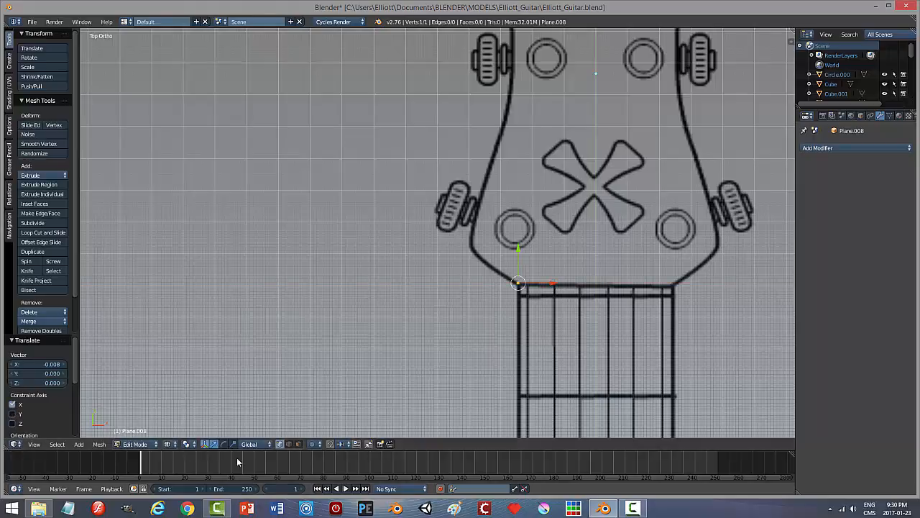
Step: Hide the transform manipulator and extrude the corner vertex into four more vertices along the headstock's lower-left slanted edge
{"action": "left_click", "coordinate": [204, 444]}
{"action": "scroll", "coordinate": [546, 307], "scroll_direction": "up", "scroll_amount": 5}
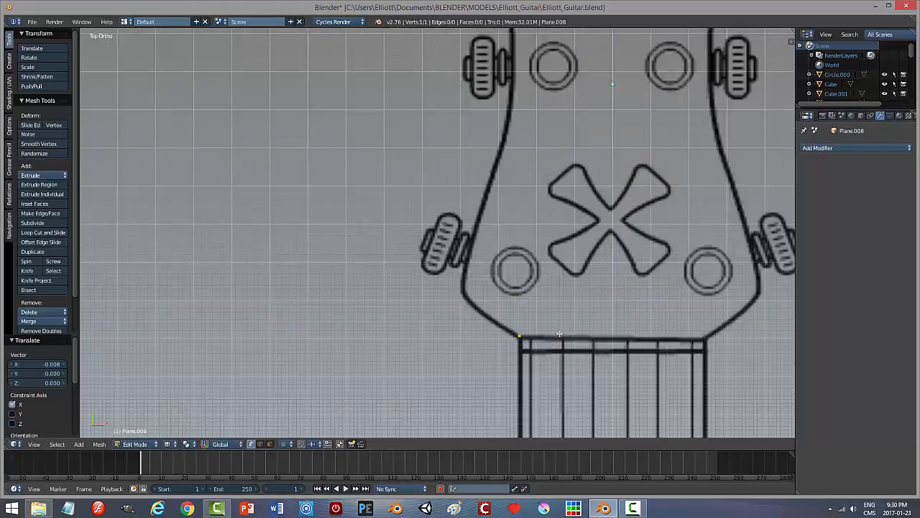
{"action": "scroll", "coordinate": [557, 321], "scroll_direction": "up", "scroll_amount": 2}
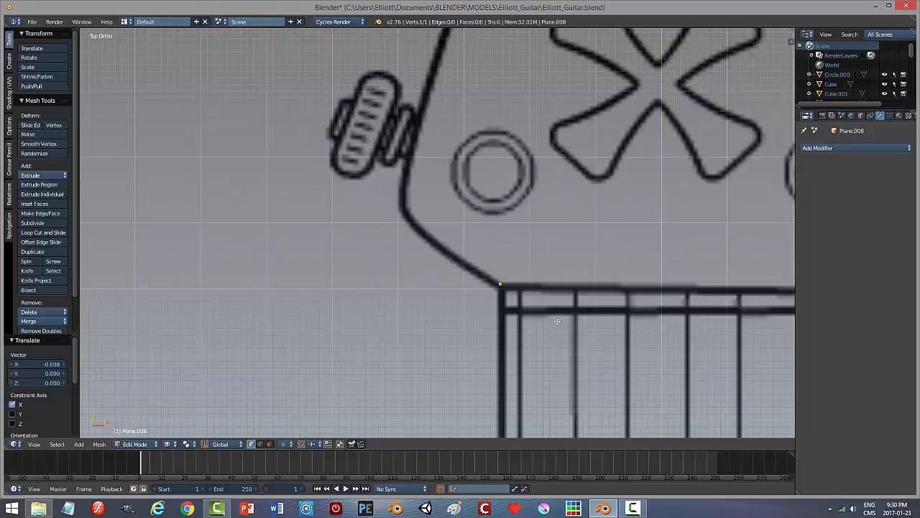
{"action": "key", "text": "e"}
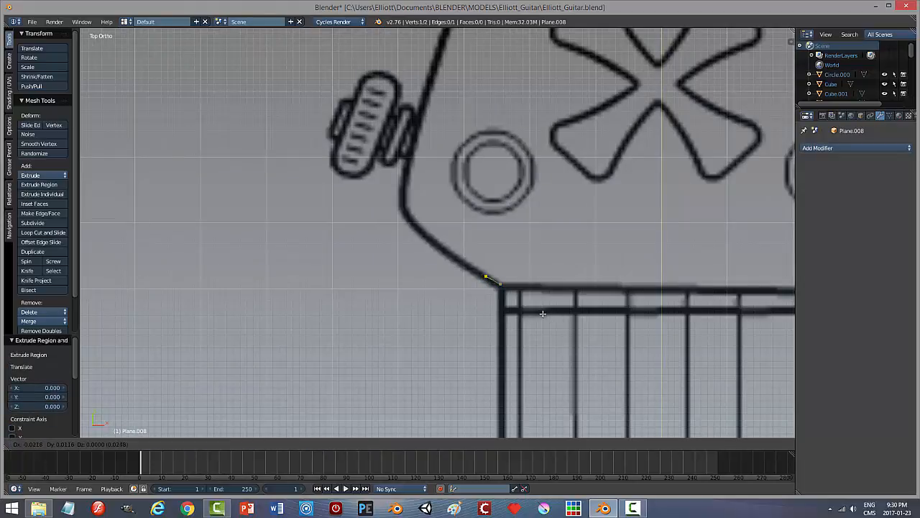
{"action": "left_click", "coordinate": [543, 314]}
{"action": "key", "text": "e"}
{"action": "left_click", "coordinate": [545, 304]}
{"action": "key", "text": "e"}
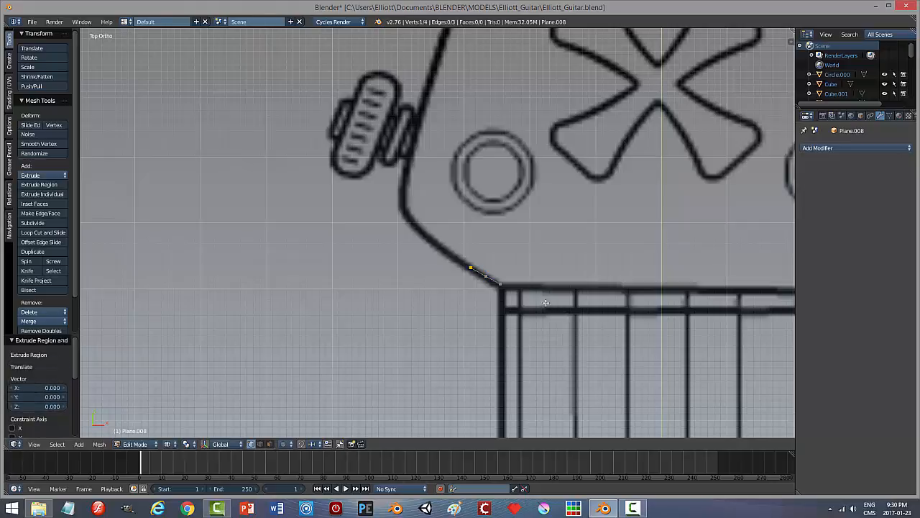
{"action": "left_click", "coordinate": [530, 294]}
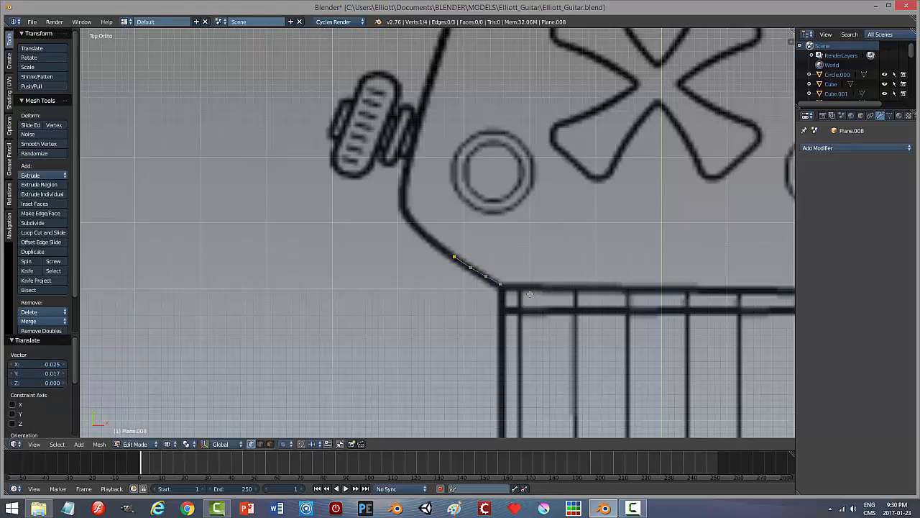
{"action": "key", "text": "e"}
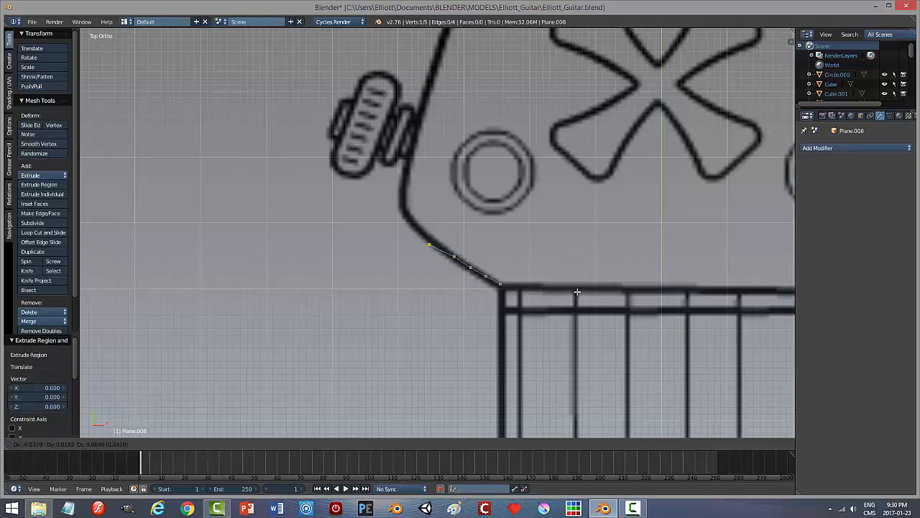
{"action": "left_click", "coordinate": [583, 292]}
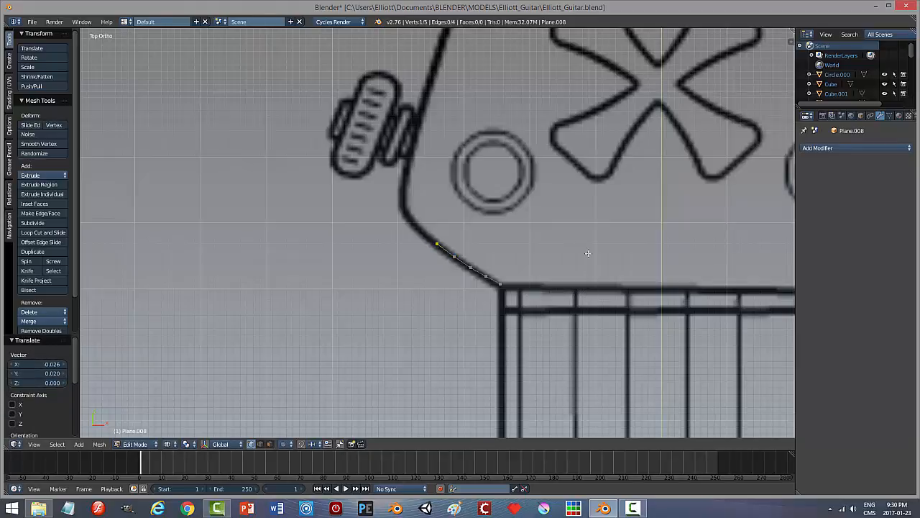
Step: Extrude four more vertices along the end of the slanted edge and around the headstock's rounded lower-left bend
{"action": "middle_click_drag", "start_coordinate": [586, 241], "coordinate": [591, 246], "text": "shift"}
{"action": "key", "text": "e"}
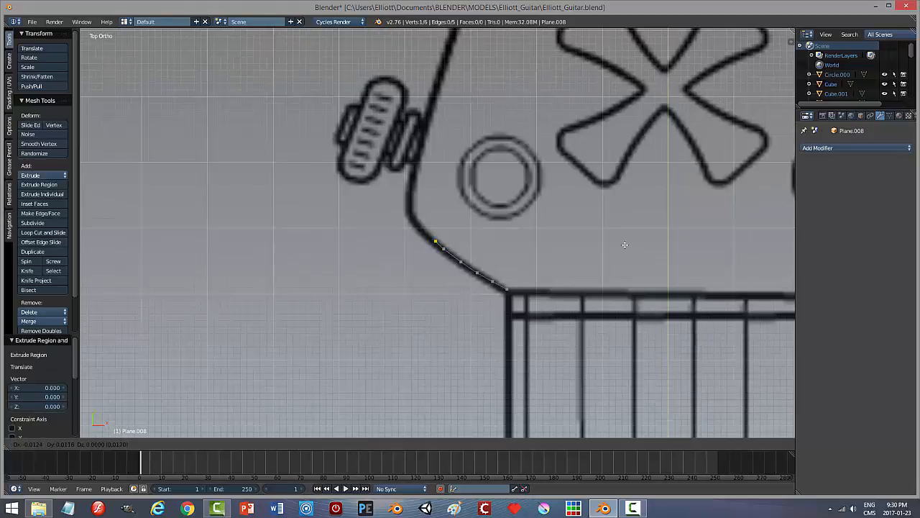
{"action": "left_click", "coordinate": [619, 240]}
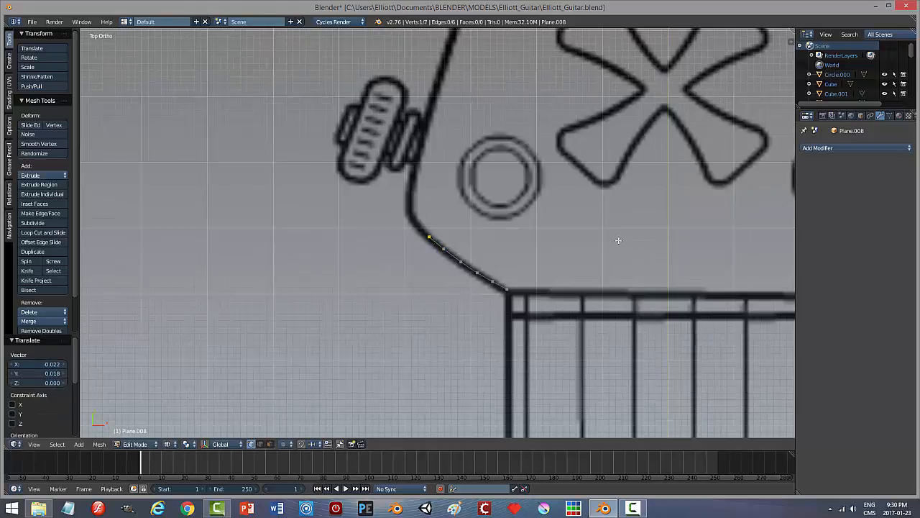
{"action": "key", "text": "g"}
{"action": "left_click", "coordinate": [605, 229]}
{"action": "key", "text": "e"}
{"action": "left_click", "coordinate": [601, 220]}
{"action": "key", "text": "e"}
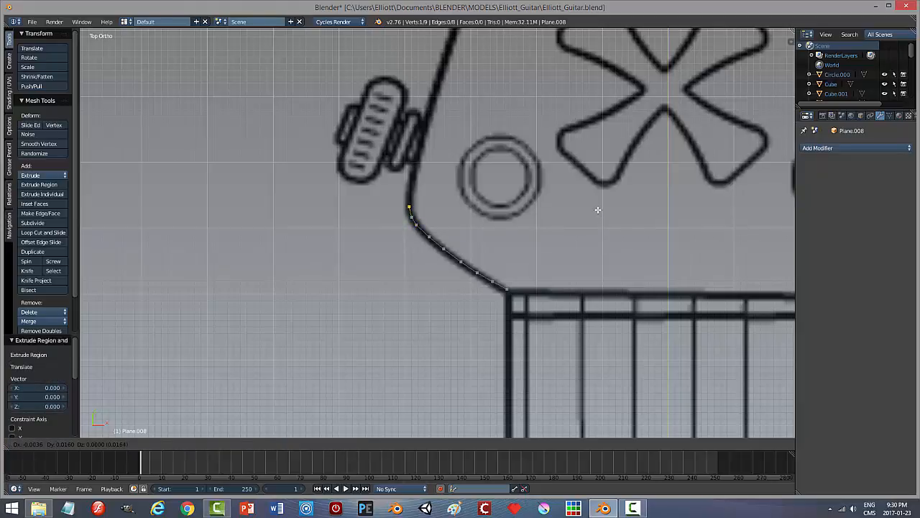
{"action": "left_click", "coordinate": [609, 209]}
Step: Extrude four more vertices up the left outline, from the rounded bend past the shaft of the lowest left tuning peg
{"action": "middle_click_drag", "start_coordinate": [609, 209], "coordinate": [608, 259], "text": "shift"}
{"action": "key", "text": "e"}
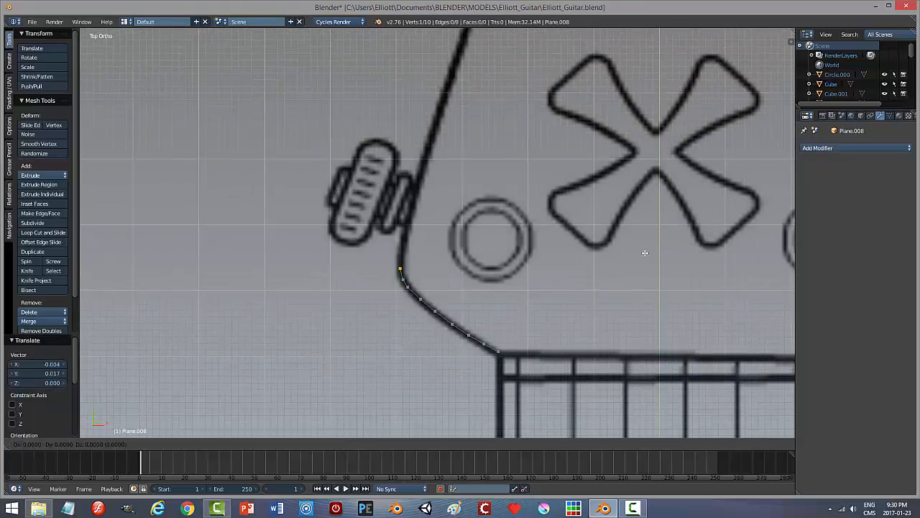
{"action": "left_click", "coordinate": [648, 229]}
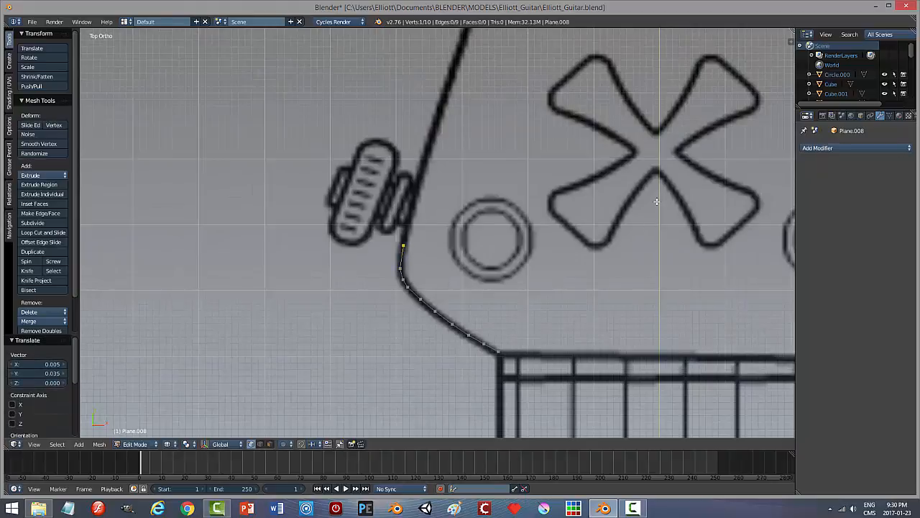
{"action": "middle_click_drag", "start_coordinate": [657, 201], "coordinate": [629, 251], "text": "shift"}
{"action": "key", "text": "e"}
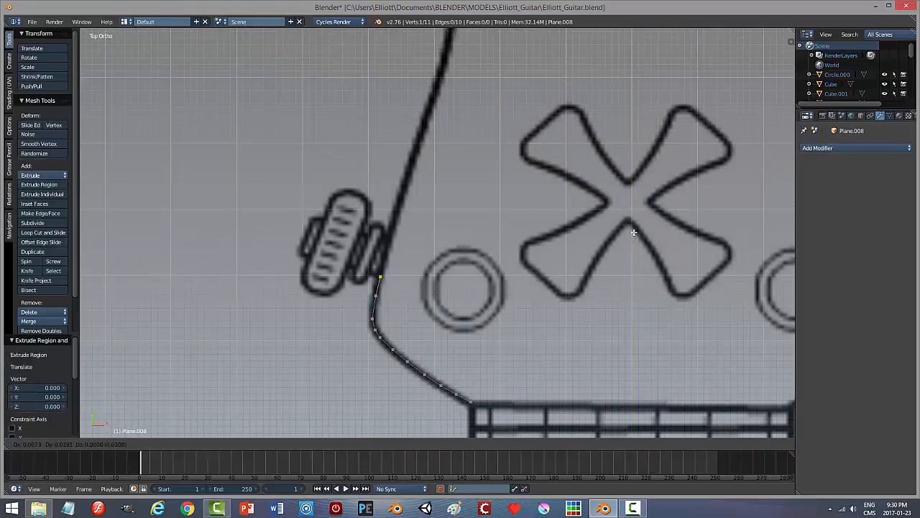
{"action": "left_click", "coordinate": [633, 227]}
{"action": "middle_click_drag", "start_coordinate": [626, 205], "coordinate": [615, 249], "text": "shift"}
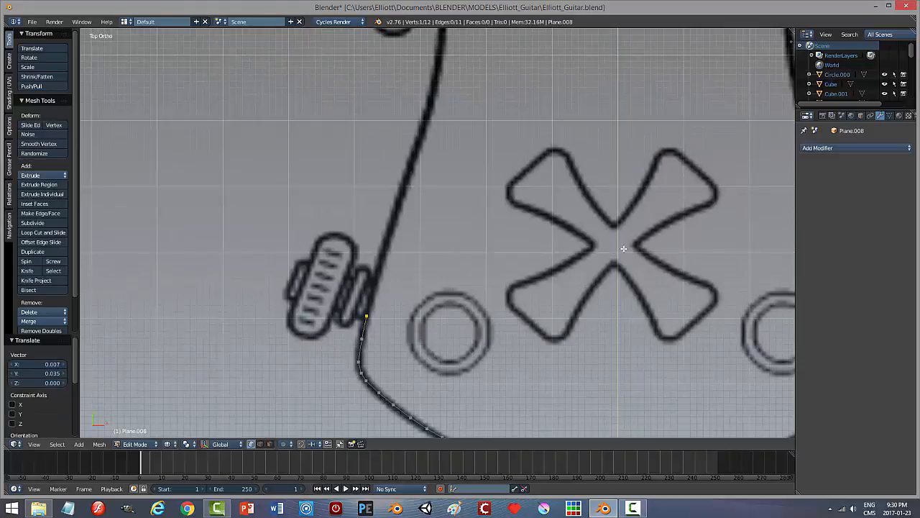
{"action": "key", "text": "e"}
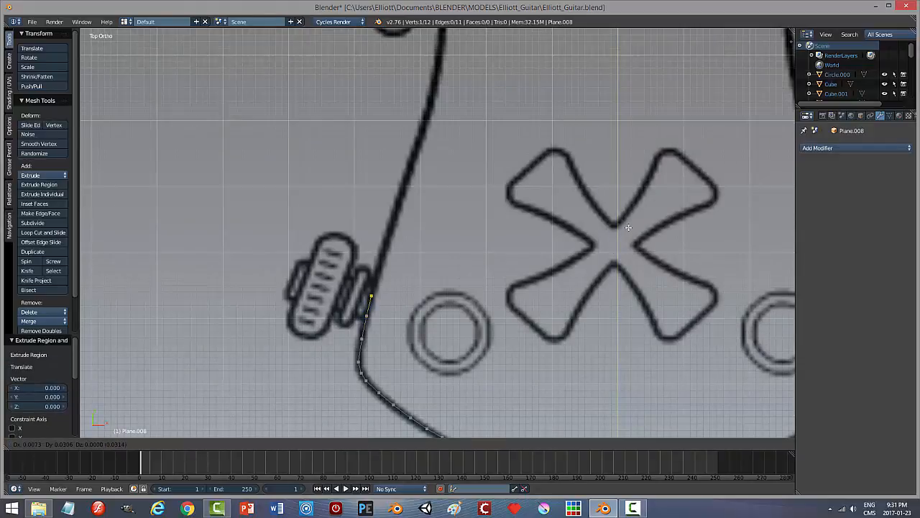
{"action": "left_click", "coordinate": [629, 228]}
{"action": "key", "text": "g"}
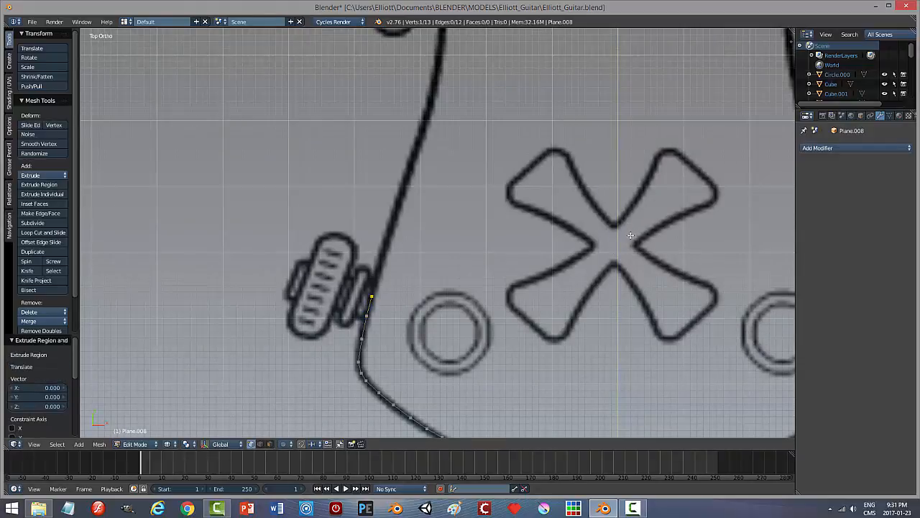
{"action": "left_click", "coordinate": [635, 208]}
Step: Extrude four more vertices along the straight, inward-leaning part of the left outline, above the lowest tuning peg
{"action": "middle_click_drag", "start_coordinate": [588, 183], "coordinate": [575, 225], "text": "shift"}
{"action": "key", "text": "e"}
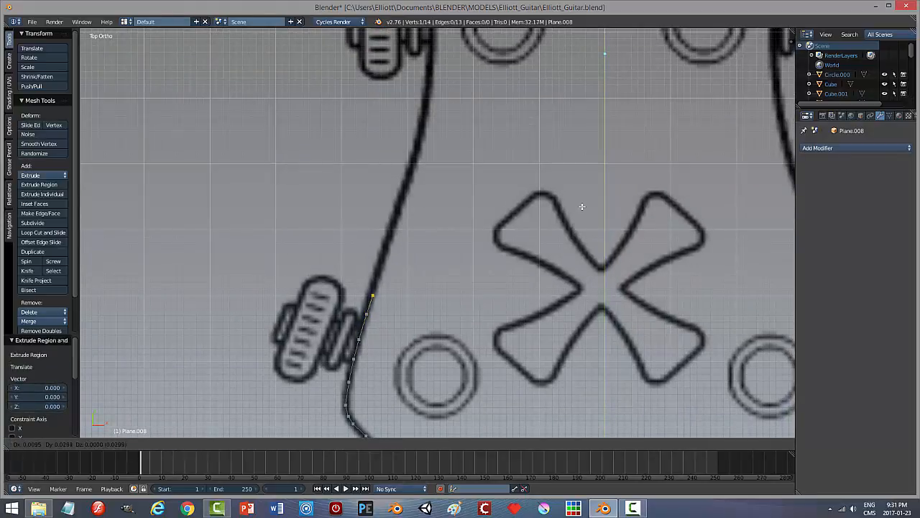
{"action": "left_click", "coordinate": [582, 201]}
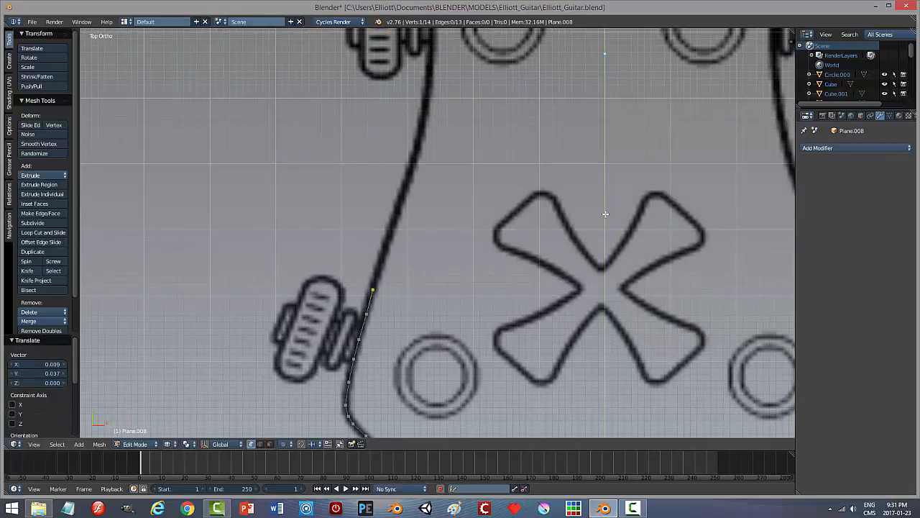
{"action": "key", "text": "e"}
{"action": "left_click", "coordinate": [613, 191]}
{"action": "middle_click_drag", "start_coordinate": [459, 264], "coordinate": [440, 302], "text": "shift"}
{"action": "key", "text": "e"}
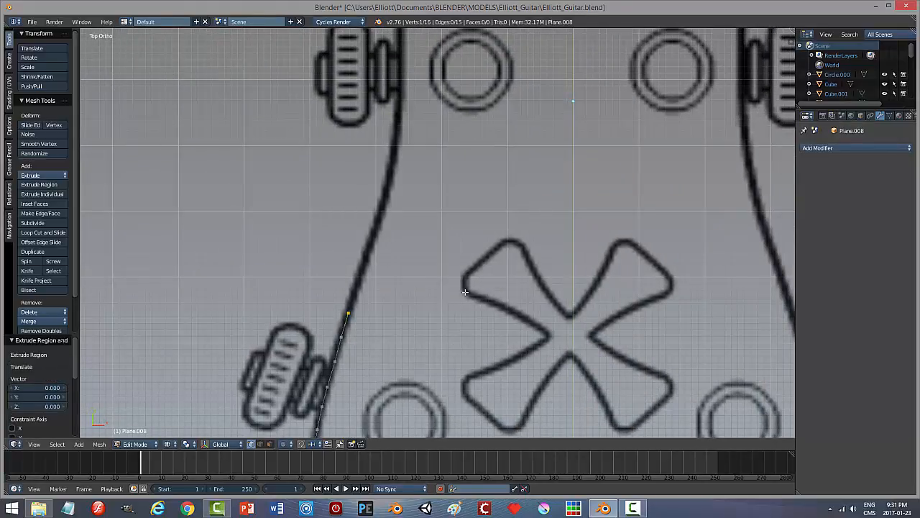
{"action": "left_click", "coordinate": [469, 276]}
{"action": "key", "text": "e"}
{"action": "left_click", "coordinate": [476, 254]}
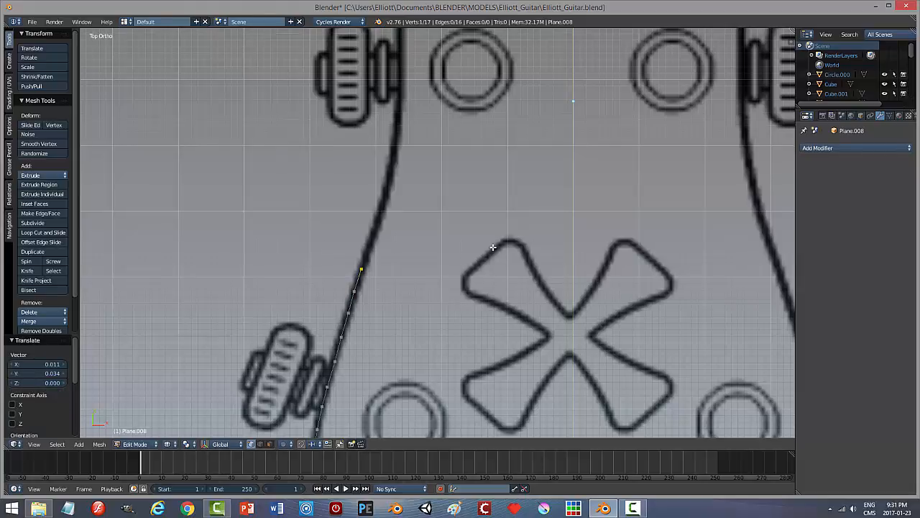
Step: Extrude three more vertices up the left outline where it starts curving towards the next tuning peg
{"action": "scroll", "coordinate": [493, 246], "scroll_direction": "up", "scroll_amount": 3, "text": "shift"}
{"action": "key", "text": "e"}
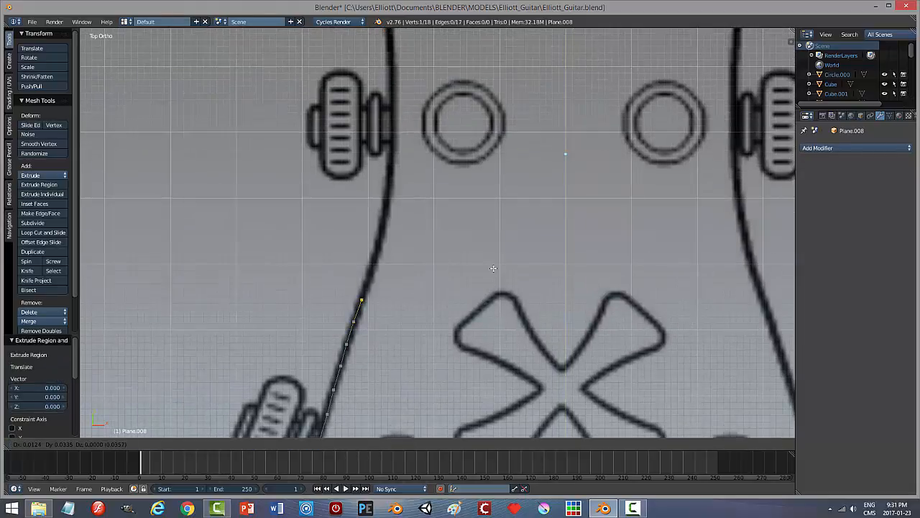
{"action": "left_click", "coordinate": [494, 263]}
{"action": "key", "text": "e"}
{"action": "left_click", "coordinate": [499, 242]}
{"action": "scroll", "coordinate": [501, 244], "scroll_direction": "up", "scroll_amount": 3, "text": "shift"}
{"action": "key", "text": "e"}
{"action": "left_click", "coordinate": [504, 277]}
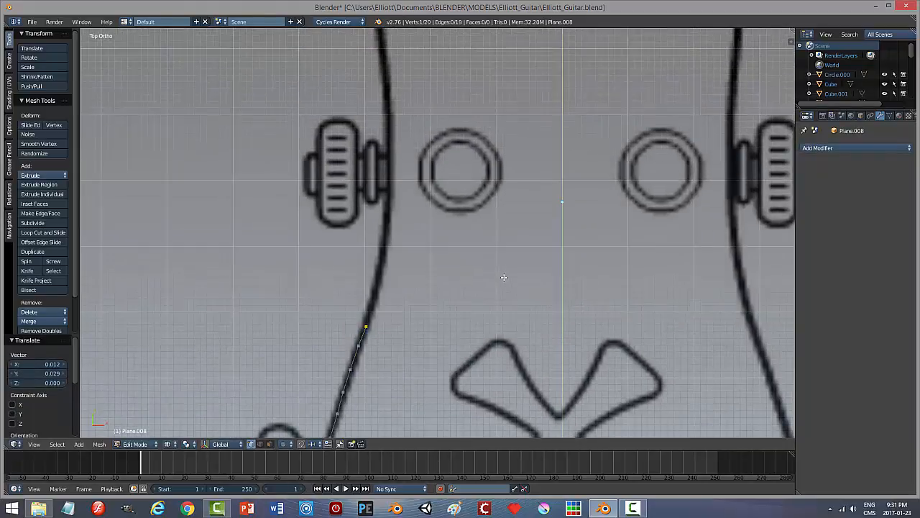
{"action": "key", "text": "e"}
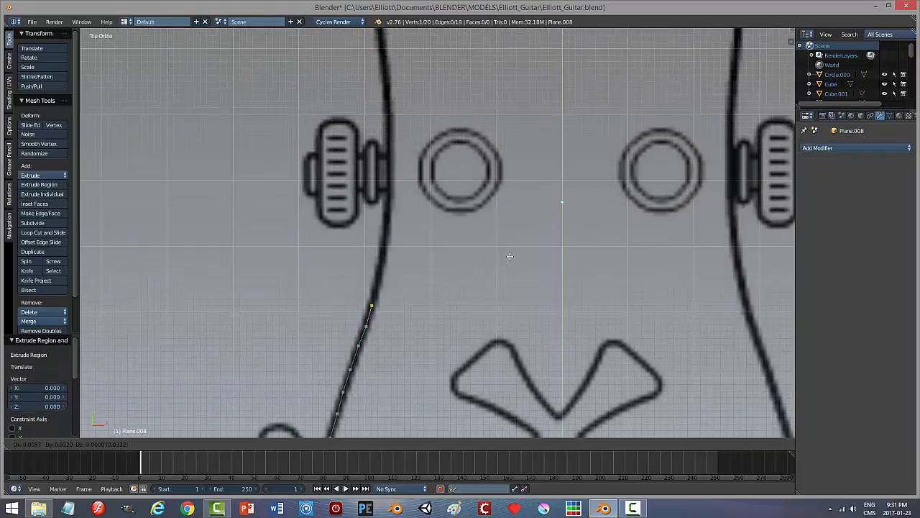
{"action": "left_click", "coordinate": [509, 256]}
Step: Extrude three more vertices along the left outline's curve to just below the second left tuning peg
{"action": "middle_click_drag", "start_coordinate": [512, 244], "coordinate": [502, 281], "text": "shift"}
{"action": "key", "text": "e"}
{"action": "left_click", "coordinate": [501, 282]}
{"action": "key", "text": "g"}
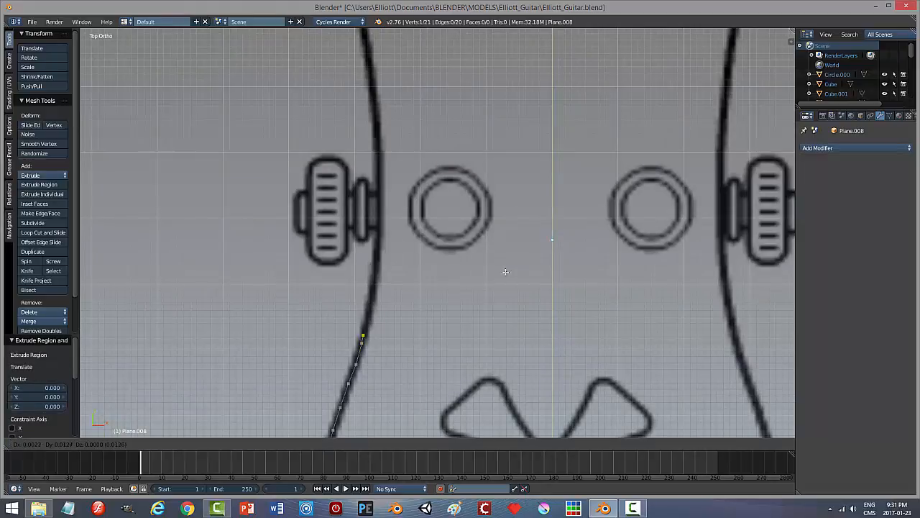
{"action": "left_click", "coordinate": [507, 263]}
{"action": "key", "text": "e"}
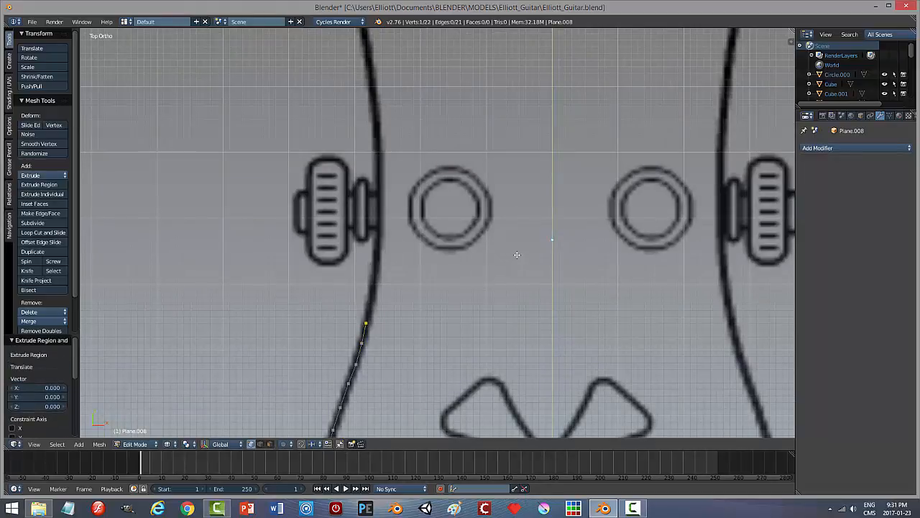
{"action": "left_click", "coordinate": [521, 233]}
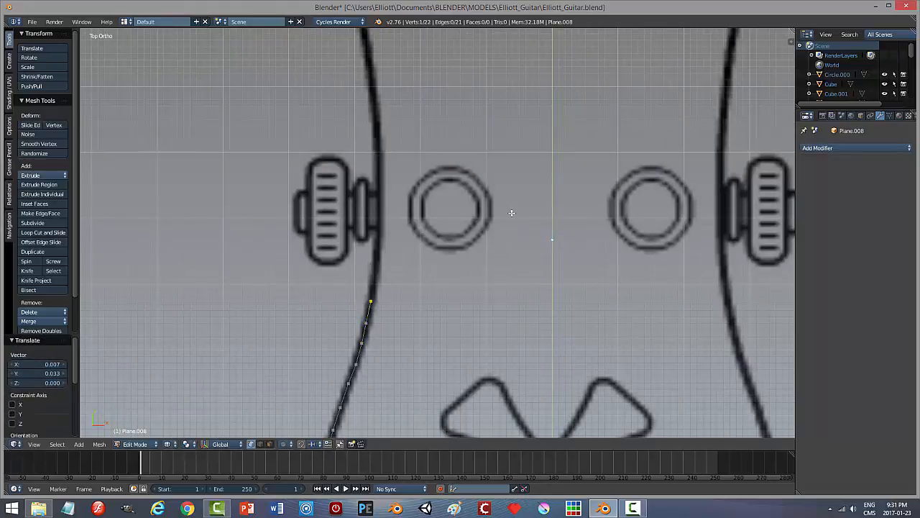
{"action": "middle_click_drag", "start_coordinate": [512, 212], "coordinate": [510, 249], "text": "shift"}
{"action": "key", "text": "e"}
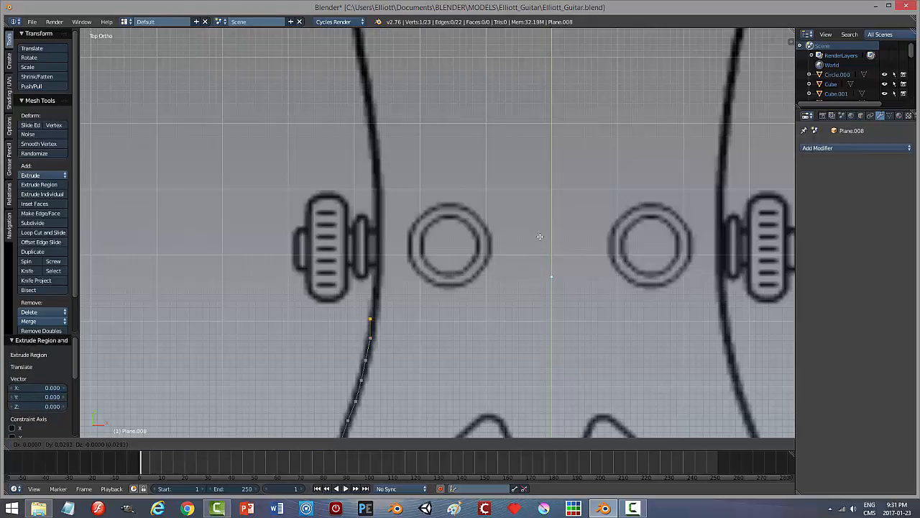
{"action": "left_click", "coordinate": [545, 231]}
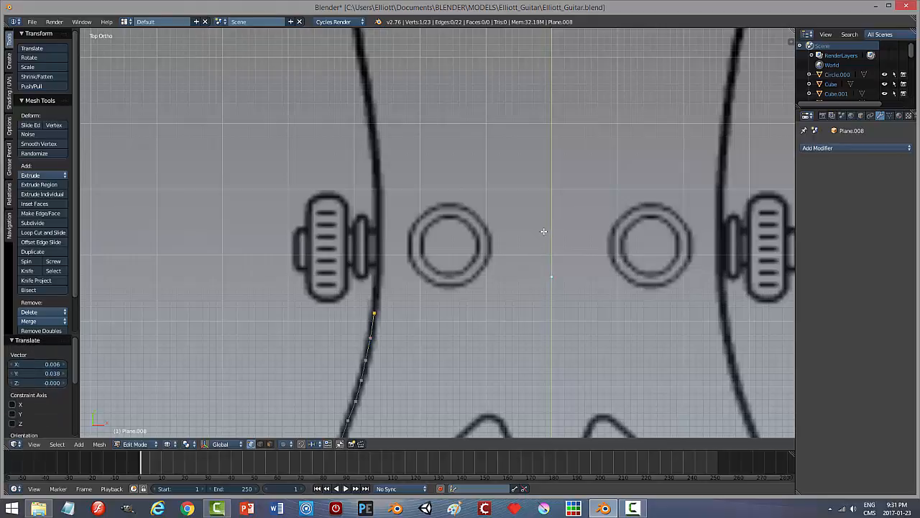
Step: Extrude three more vertices nearly straight up the left outline to the shaft of the second left tuning peg
{"action": "middle_click_drag", "start_coordinate": [527, 307], "coordinate": [528, 351], "text": "shift"}
{"action": "key", "text": "e"}
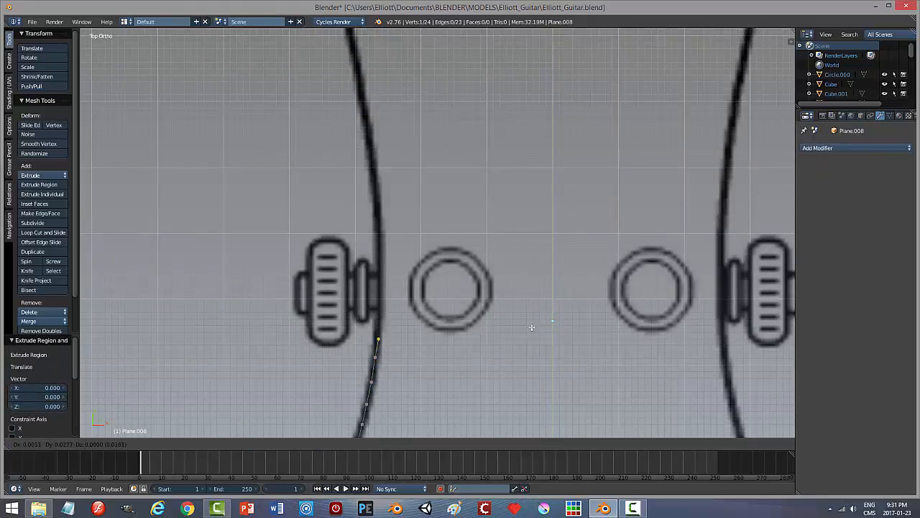
{"action": "left_click", "coordinate": [530, 321]}
{"action": "key", "text": "e"}
{"action": "left_click", "coordinate": [533, 296]}
{"action": "middle_click_drag", "start_coordinate": [524, 284], "coordinate": [524, 322], "text": "shift"}
{"action": "key", "text": "e"}
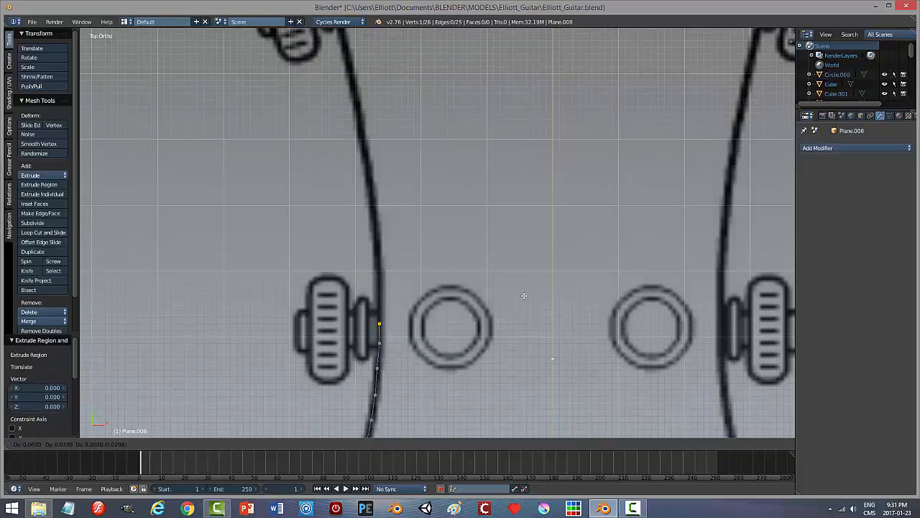
{"action": "left_click", "coordinate": [524, 294]}
Step: Extrude three more vertices up the left outline, from the second left tuning peg's shaft to just above that peg
{"action": "middle_click_drag", "start_coordinate": [522, 282], "coordinate": [518, 311], "text": "shift"}
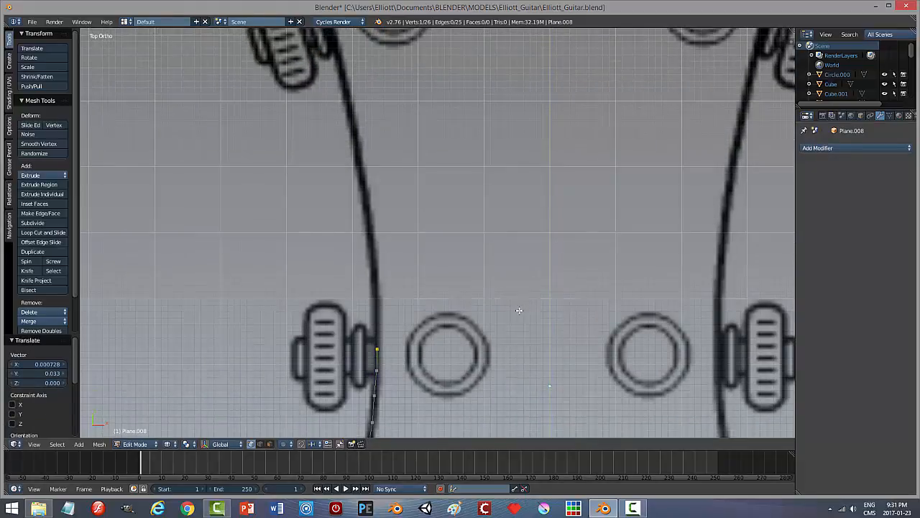
{"action": "key", "text": "e"}
{"action": "left_click", "coordinate": [520, 287]}
{"action": "middle_click_drag", "start_coordinate": [521, 266], "coordinate": [527, 296], "text": "shift"}
{"action": "key", "text": "e"}
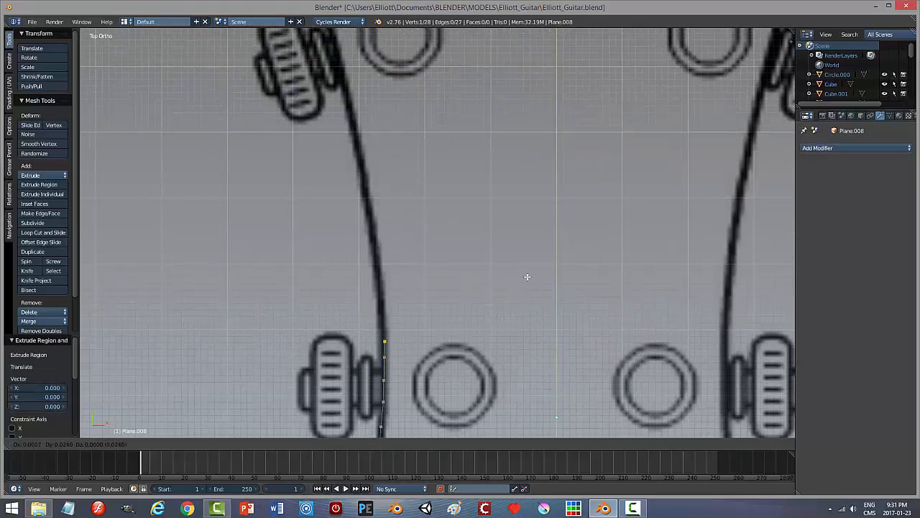
{"action": "left_click", "coordinate": [527, 274]}
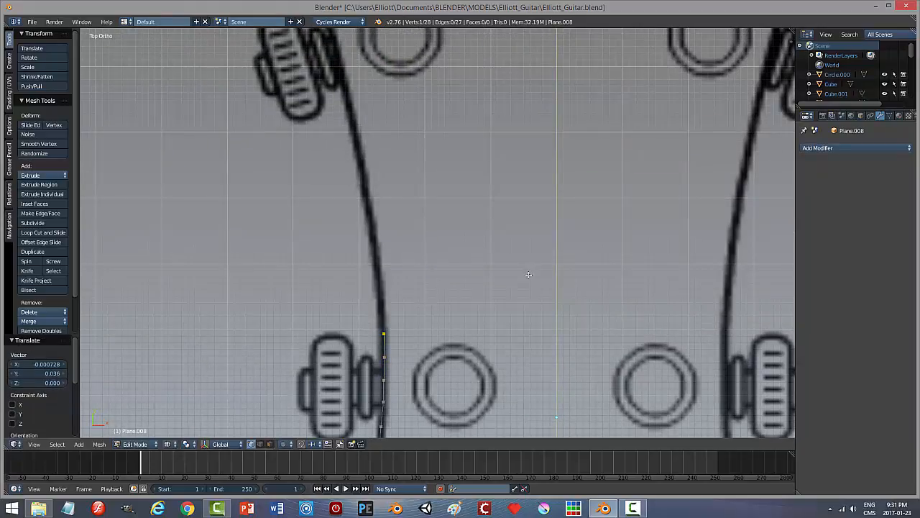
{"action": "key", "text": "e"}
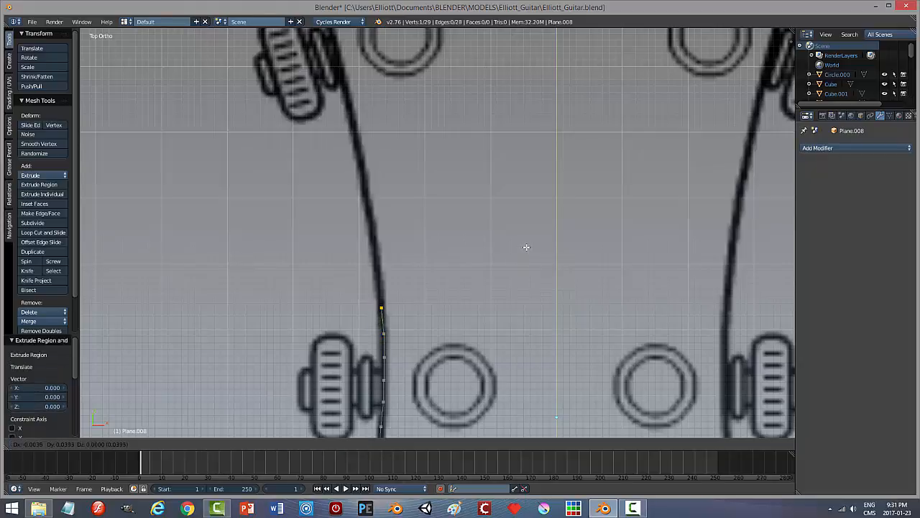
{"action": "left_click", "coordinate": [526, 247]}
Step: Extrude four more vertices along the left outline's gentle outward curve between the second and the uppermost left tuning pegs
{"action": "middle_click_drag", "start_coordinate": [524, 240], "coordinate": [526, 278], "text": "shift"}
{"action": "key", "text": "e"}
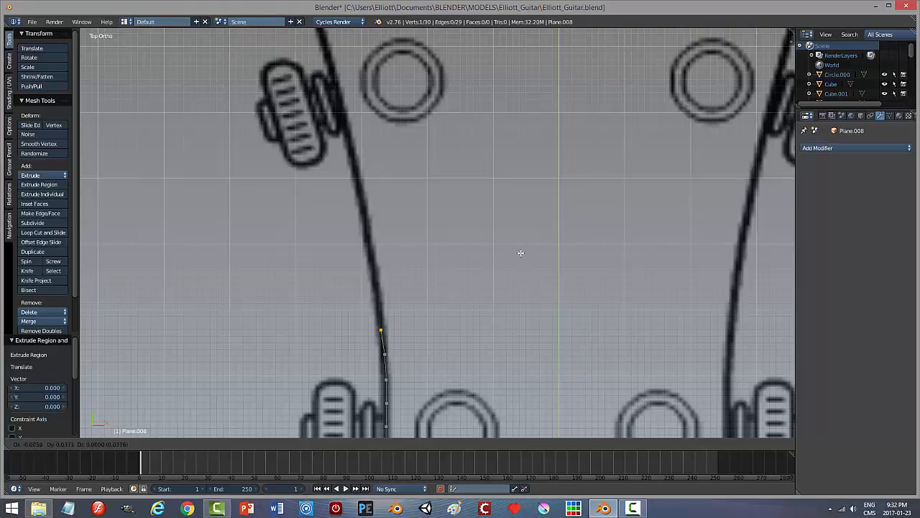
{"action": "left_click", "coordinate": [522, 252]}
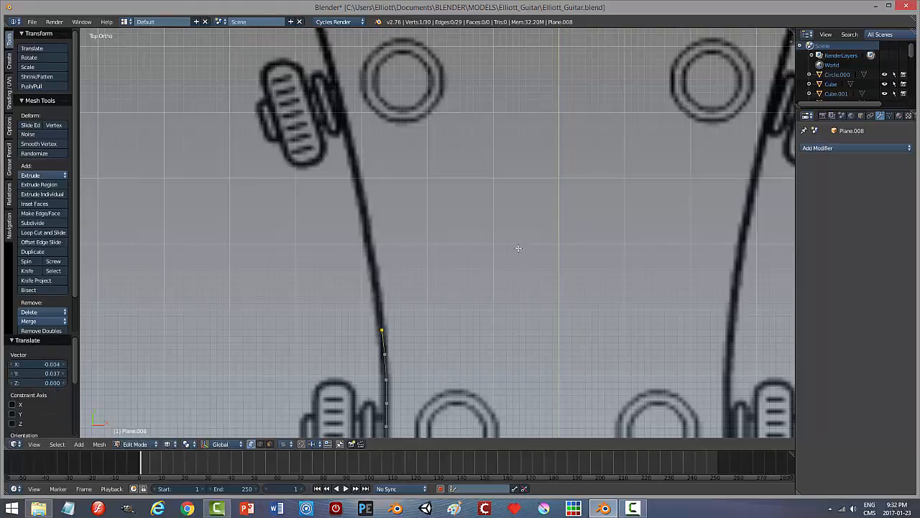
{"action": "key", "text": "e"}
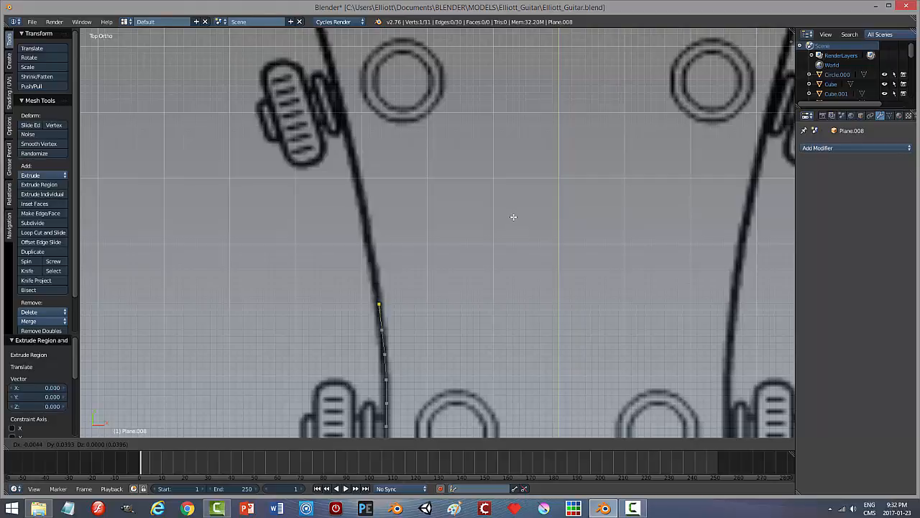
{"action": "left_click", "coordinate": [513, 216]}
{"action": "key", "text": "e"}
{"action": "left_click", "coordinate": [501, 184]}
{"action": "key", "text": "e"}
{"action": "left_click", "coordinate": [497, 164]}
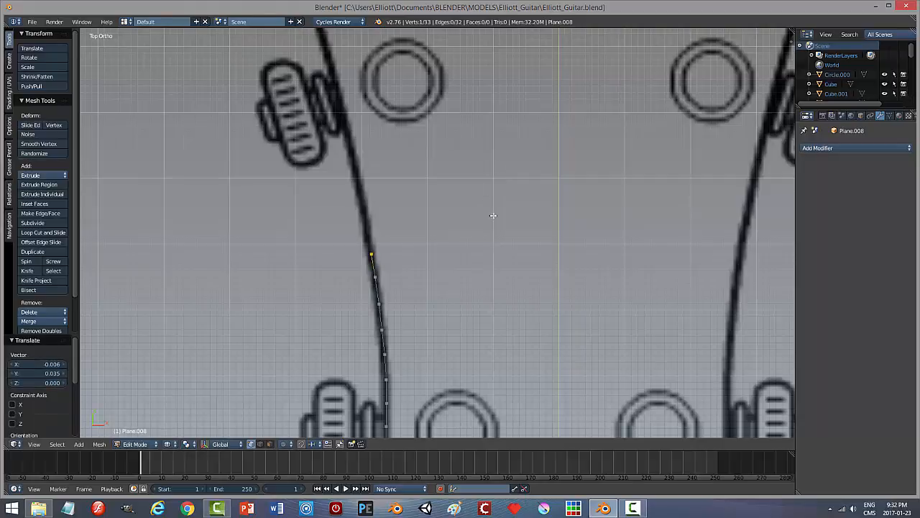
Step: Extrude four more vertices up the outward-leaning left outline to just below the uppermost left tuning peg
{"action": "middle_click_drag", "start_coordinate": [493, 214], "coordinate": [504, 292], "text": "shift"}
{"action": "key", "text": "e"}
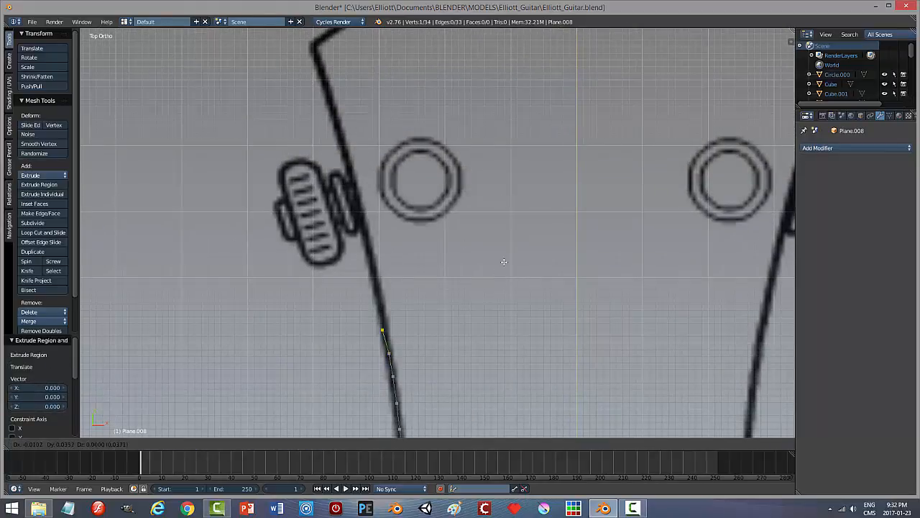
{"action": "left_click", "coordinate": [504, 259]}
{"action": "key", "text": "e"}
{"action": "left_click", "coordinate": [499, 236]}
{"action": "key", "text": "e"}
{"action": "left_click", "coordinate": [497, 213]}
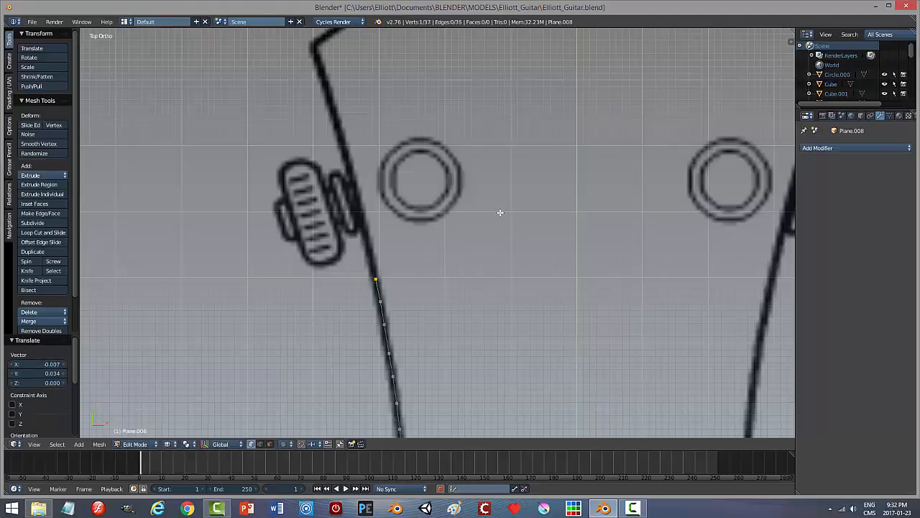
{"action": "key", "text": "e"}
{"action": "left_click", "coordinate": [496, 190]}
Step: Extrude three more vertices along the outline past the uppermost left tuning peg's shaft, adjusting the last one onto the line
{"action": "middle_click_drag", "start_coordinate": [499, 181], "coordinate": [506, 232], "text": "shift"}
{"action": "key", "text": "e"}
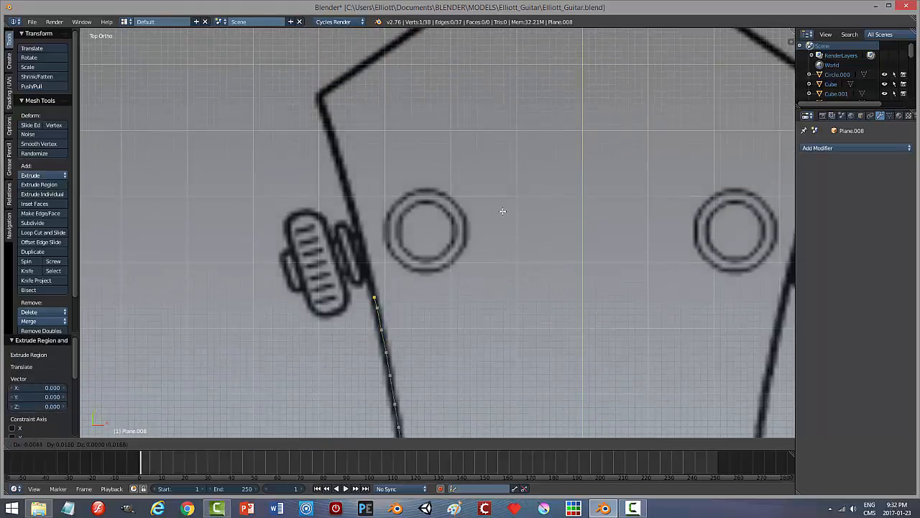
{"action": "left_click", "coordinate": [499, 197]}
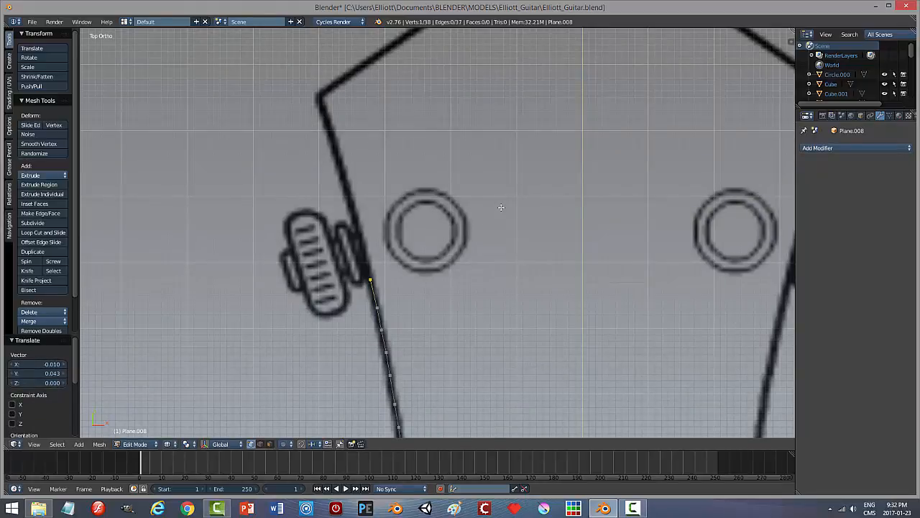
{"action": "key", "text": "e"}
{"action": "left_click", "coordinate": [488, 169]}
{"action": "middle_click_drag", "start_coordinate": [489, 168], "coordinate": [520, 239], "text": "shift"}
{"action": "key", "text": "g"}
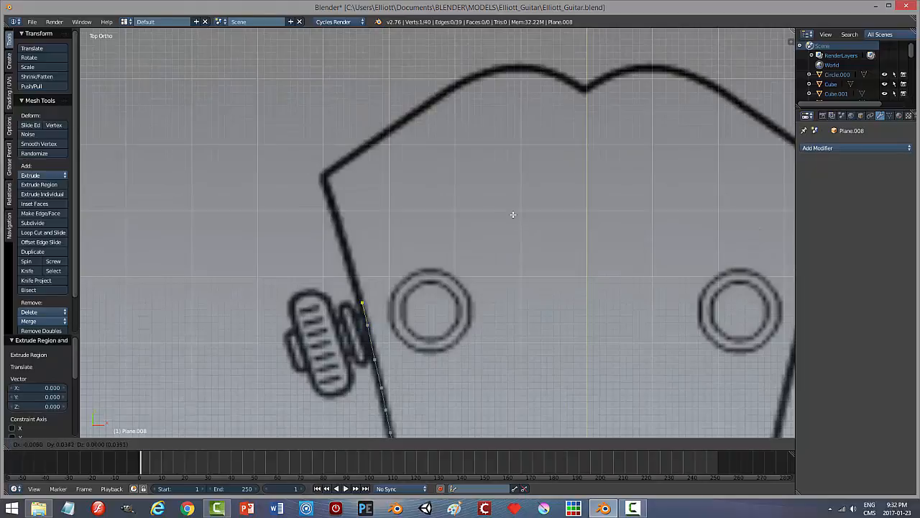
{"action": "left_click", "coordinate": [511, 211]}
{"action": "key", "text": "g"}
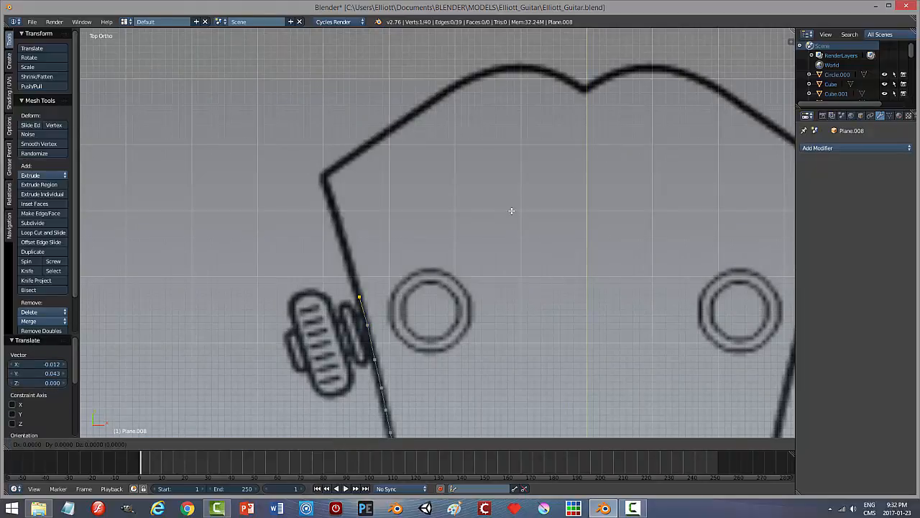
{"action": "left_click", "coordinate": [511, 210]}
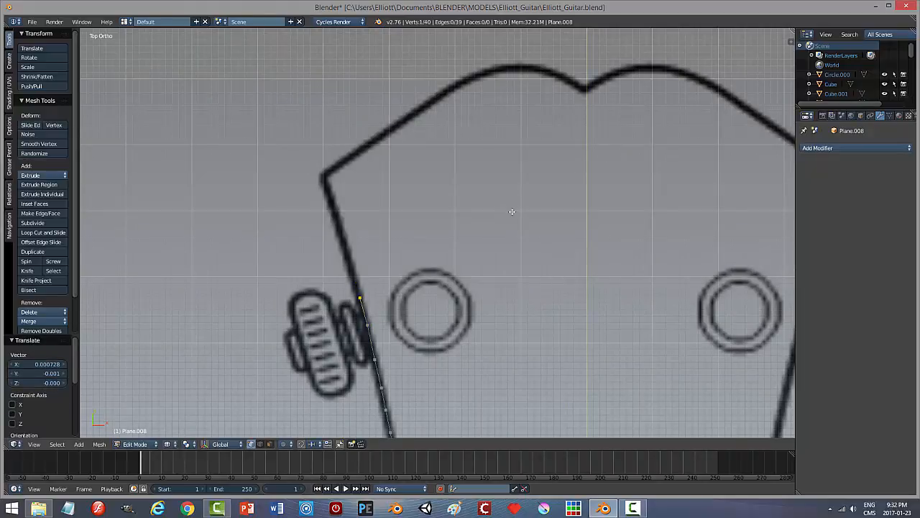
Step: Extrude four more vertices up the straight left outline to just below the headstock's upper-left corner
{"action": "key", "text": "e"}
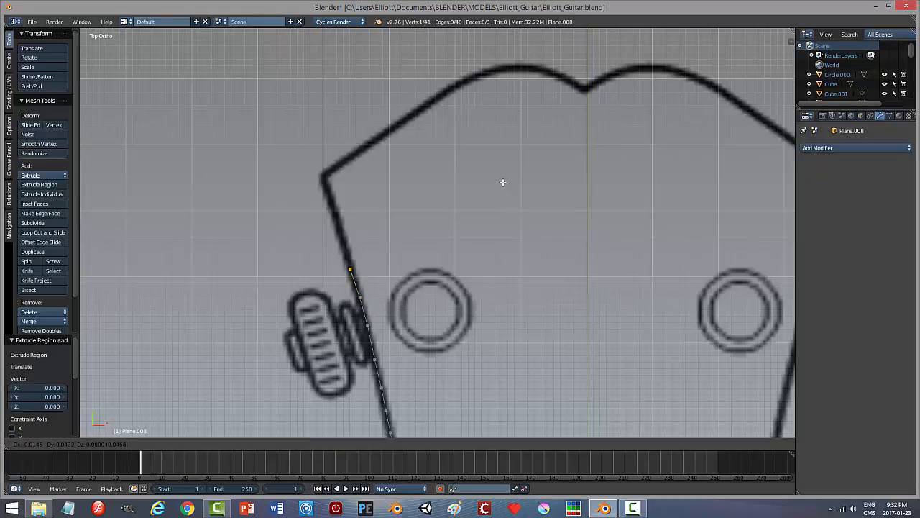
{"action": "left_click", "coordinate": [504, 183]}
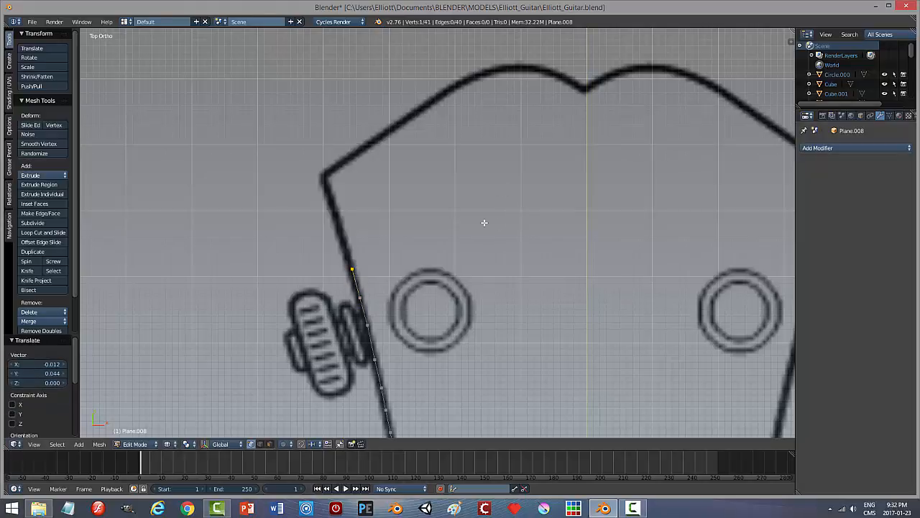
{"action": "middle_click_drag", "start_coordinate": [483, 222], "coordinate": [489, 281], "text": "shift"}
{"action": "key", "text": "e"}
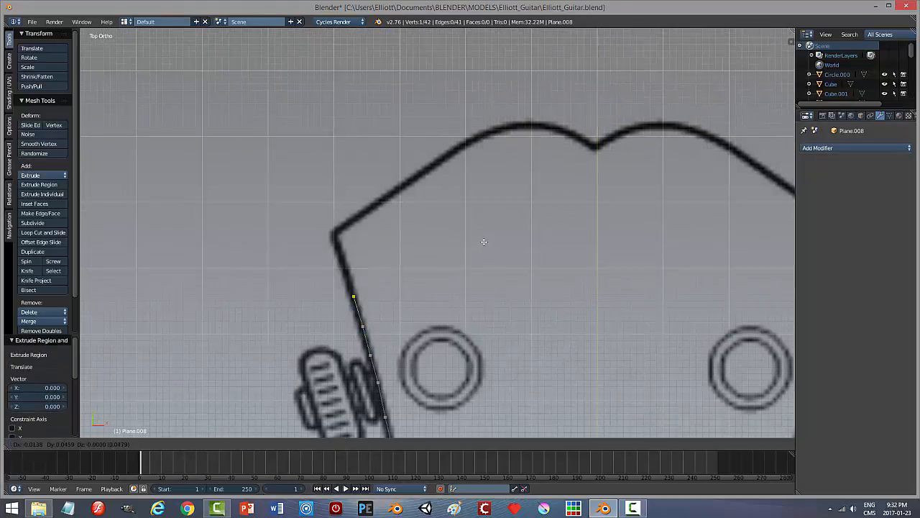
{"action": "left_click", "coordinate": [483, 240]}
{"action": "key", "text": "e"}
{"action": "right_click", "coordinate": [485, 238]}
{"action": "key", "text": "g"}
{"action": "left_click", "coordinate": [479, 215]}
{"action": "key", "text": "e"}
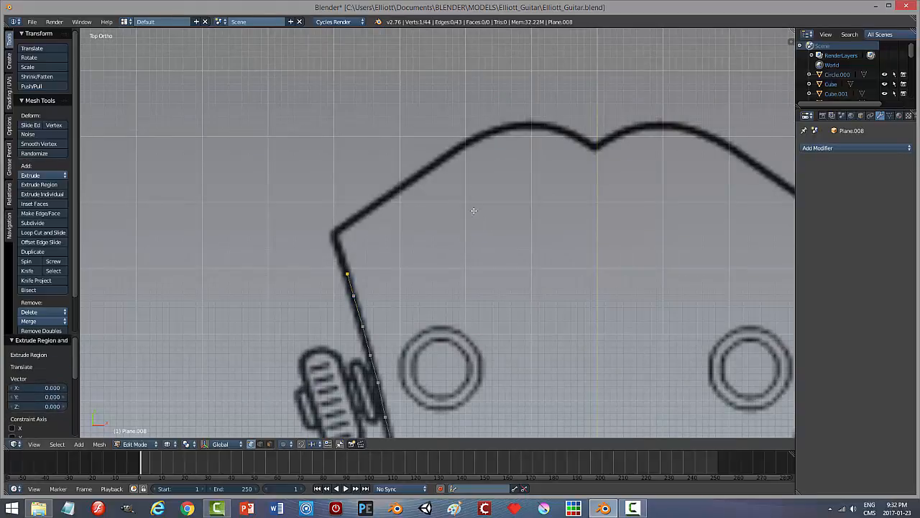
{"action": "left_click", "coordinate": [469, 197]}
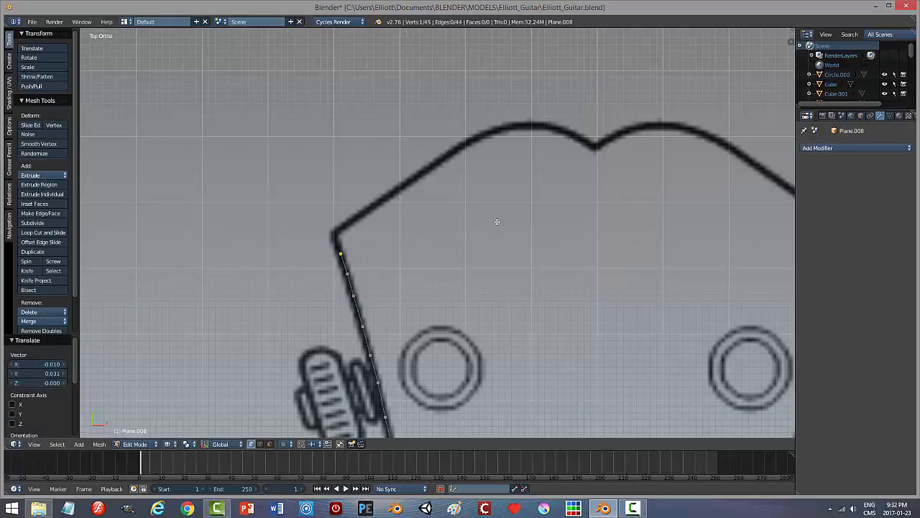
Step: Extrude three closely spaced vertices around the headstock's upper-left corner, placing each on the reference line
{"action": "key", "text": "e"}
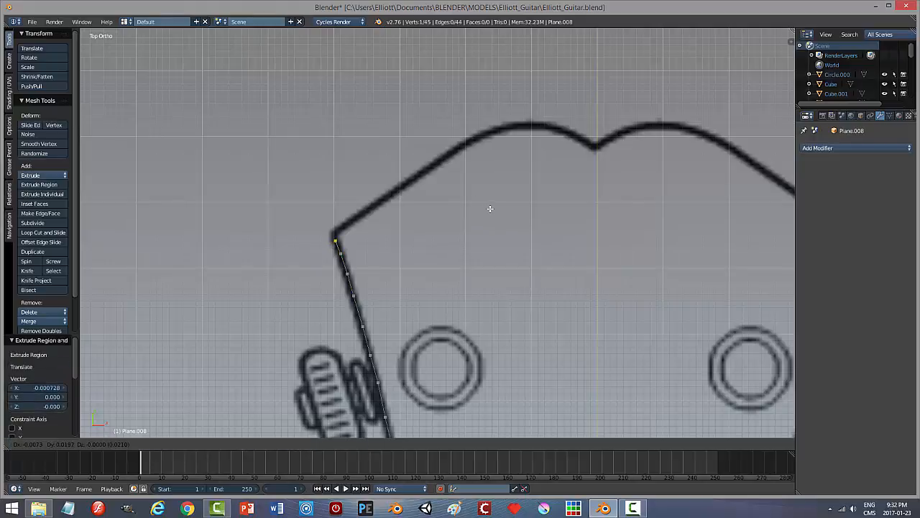
{"action": "left_click", "coordinate": [489, 210]}
{"action": "key", "text": "e"}
{"action": "left_click", "coordinate": [489, 209]}
{"action": "key", "text": "g"}
{"action": "left_click", "coordinate": [488, 203]}
{"action": "key", "text": "e"}
{"action": "left_click", "coordinate": [488, 202]}
{"action": "key", "text": "g"}
{"action": "left_click", "coordinate": [490, 197]}
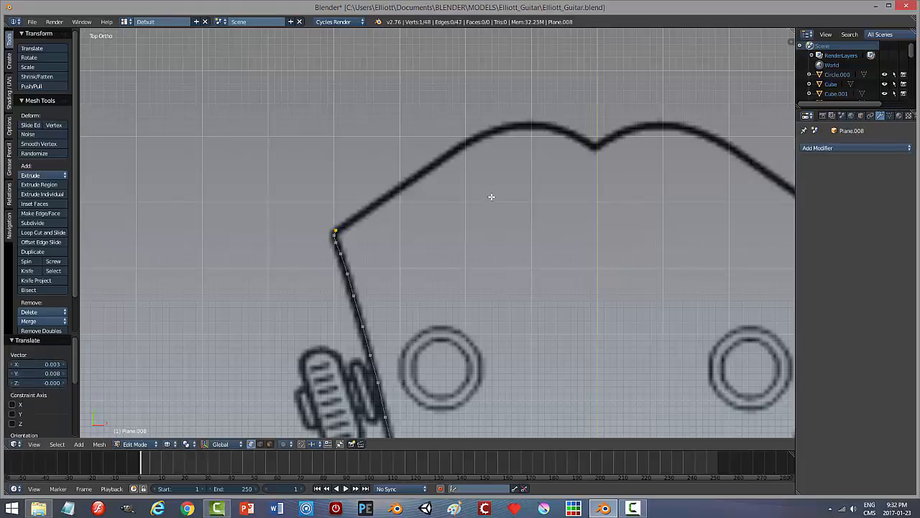
Step: Extrude three vertices from the upper-left corner along the start of the headstock's sloping top edge
{"action": "key", "text": "e"}
{"action": "left_click", "coordinate": [489, 195]}
{"action": "key", "text": "g"}
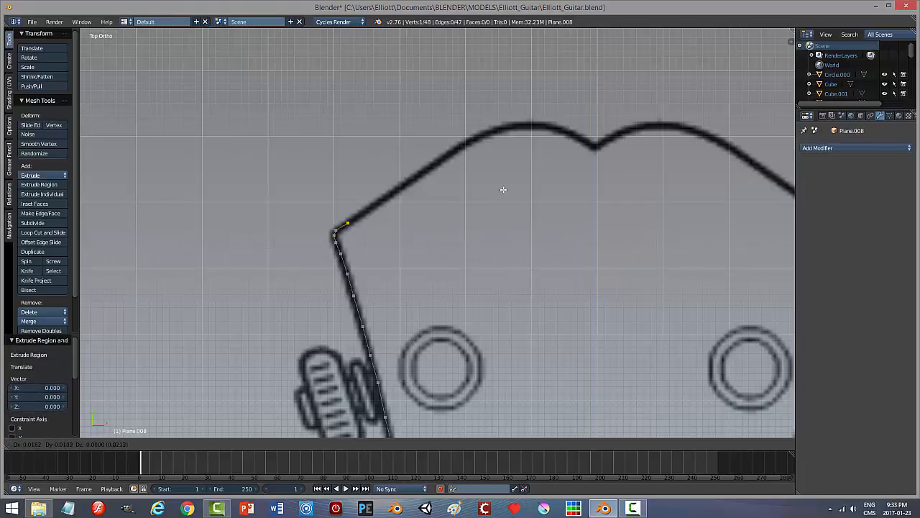
{"action": "left_click", "coordinate": [504, 189]}
{"action": "key", "text": "e"}
{"action": "left_click", "coordinate": [515, 176]}
{"action": "key", "text": "e"}
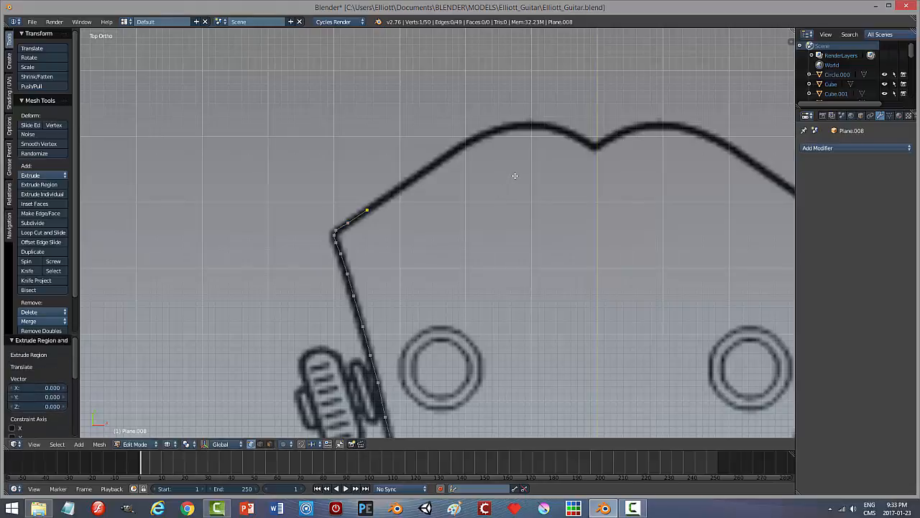
{"action": "left_click", "coordinate": [529, 166]}
Step: Extrude four more vertices up the sloping top edge to where it starts curving into the left hump
{"action": "middle_click_drag", "start_coordinate": [543, 185], "coordinate": [526, 207], "text": "shift"}
{"action": "key", "text": "e"}
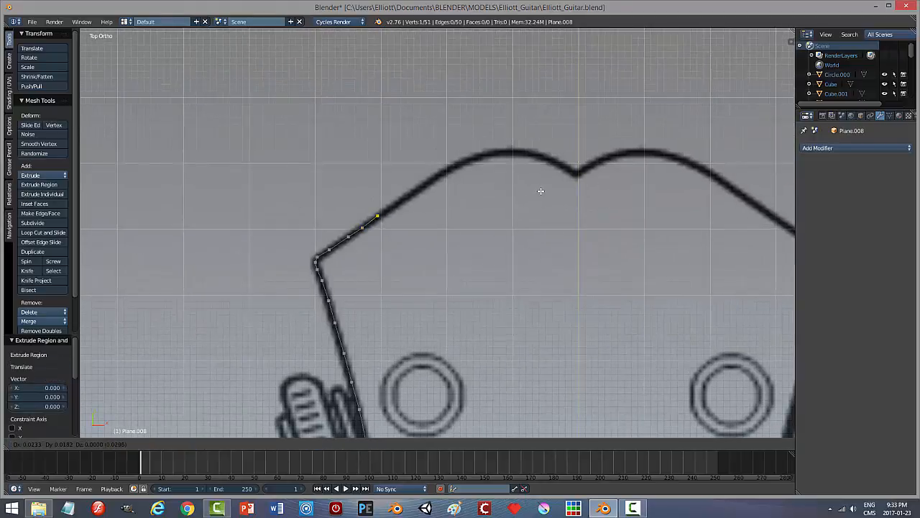
{"action": "left_click", "coordinate": [541, 190]}
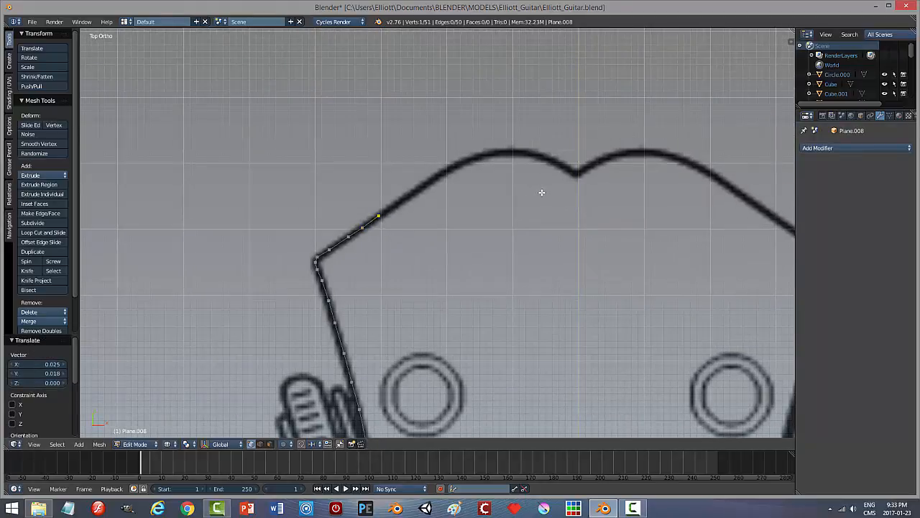
{"action": "key", "text": "e"}
{"action": "left_click", "coordinate": [560, 187]}
{"action": "middle_click_drag", "start_coordinate": [539, 216], "coordinate": [514, 259], "text": "shift"}
{"action": "key", "text": "e"}
{"action": "left_click", "coordinate": [513, 258]}
{"action": "key", "text": "g"}
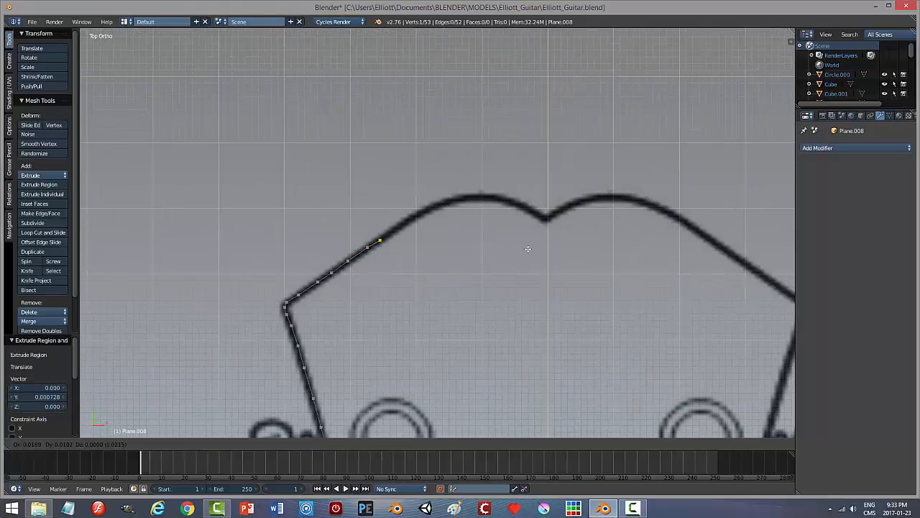
{"action": "left_click", "coordinate": [532, 243]}
{"action": "key", "text": "e"}
{"action": "left_click", "coordinate": [553, 230]}
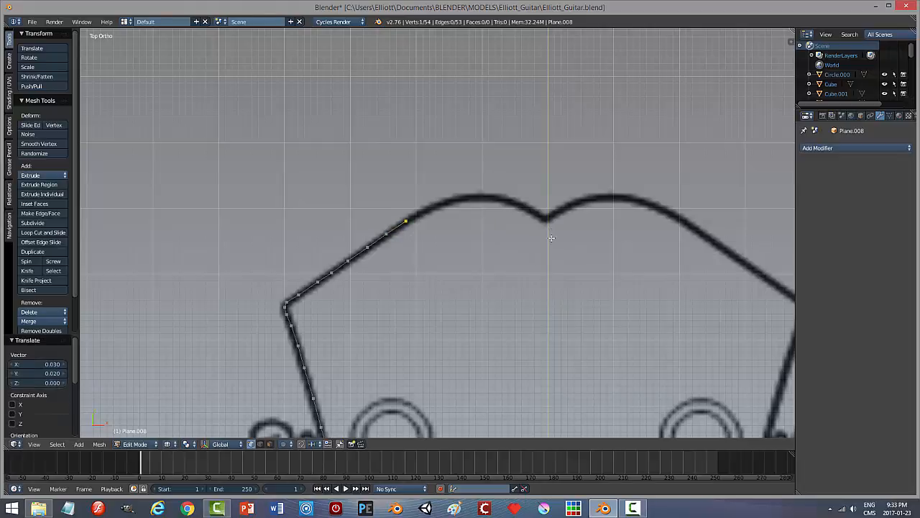
Step: Extrude three more vertices along the rising curve of the top edge's left hump
{"action": "middle_click_drag", "start_coordinate": [528, 282], "coordinate": [510, 298], "text": "shift"}
{"action": "key", "text": "e"}
{"action": "left_click", "coordinate": [514, 286]}
{"action": "key", "text": "g"}
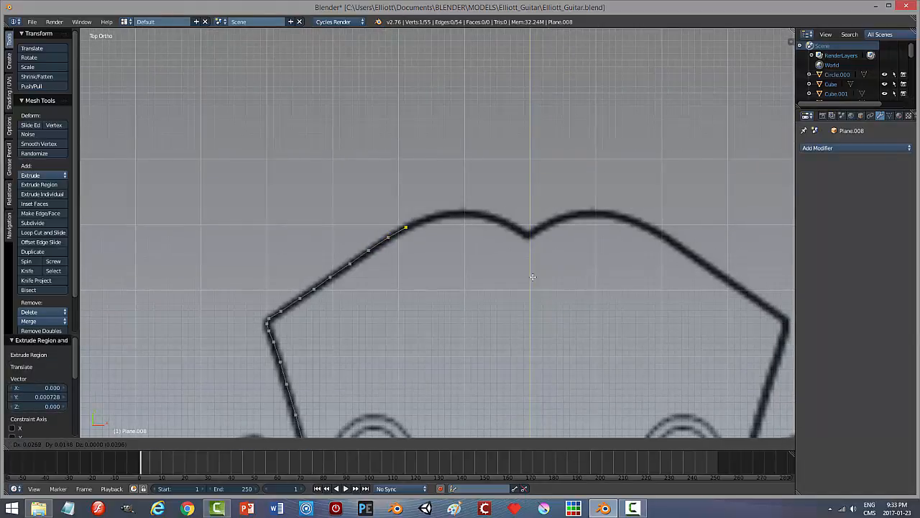
{"action": "left_click", "coordinate": [536, 277]}
{"action": "key", "text": "e"}
{"action": "right_click", "coordinate": [539, 278]}
{"action": "key", "text": "g"}
{"action": "left_click", "coordinate": [554, 270]}
{"action": "key", "text": "e"}
{"action": "right_click", "coordinate": [554, 270]}
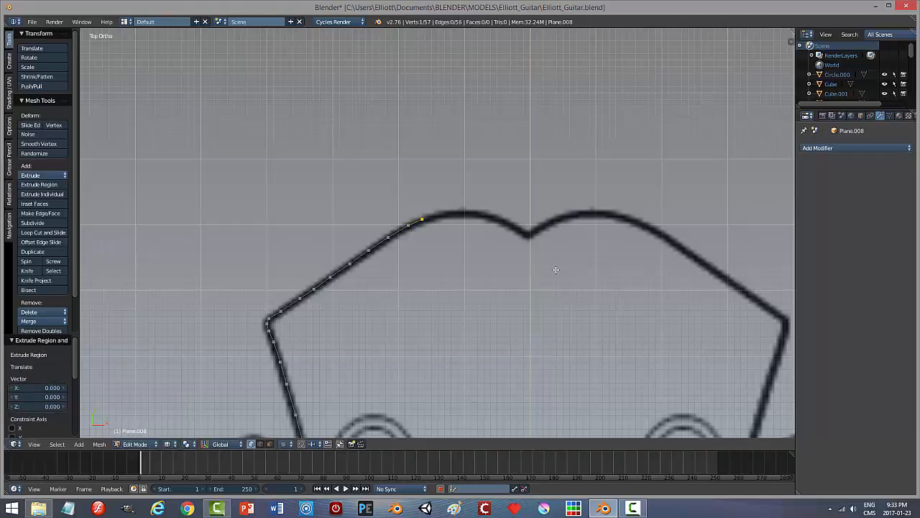
{"action": "key", "text": "g"}
{"action": "left_click", "coordinate": [568, 266]}
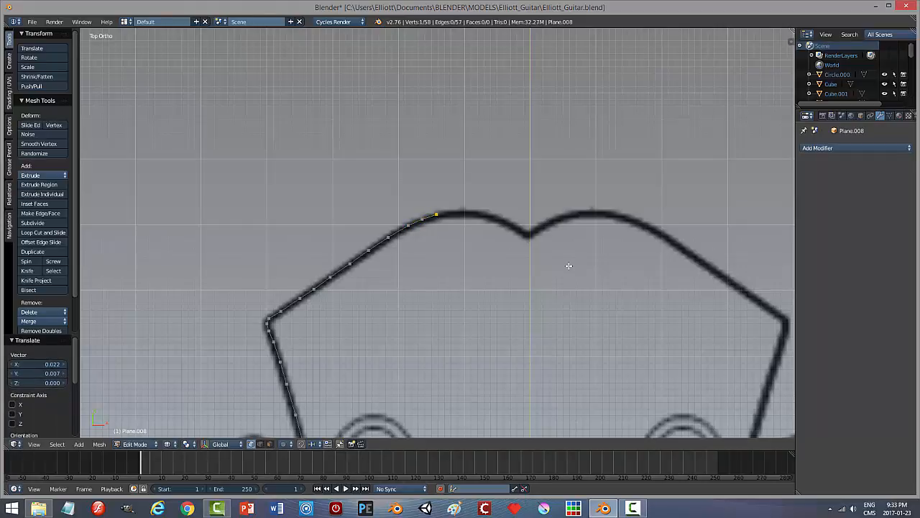
Step: Extrude two vertices across the crest of the left hump on the headstock's top edge
{"action": "key", "text": "e"}
{"action": "right_click", "coordinate": [568, 266]}
{"action": "key", "text": "g"}
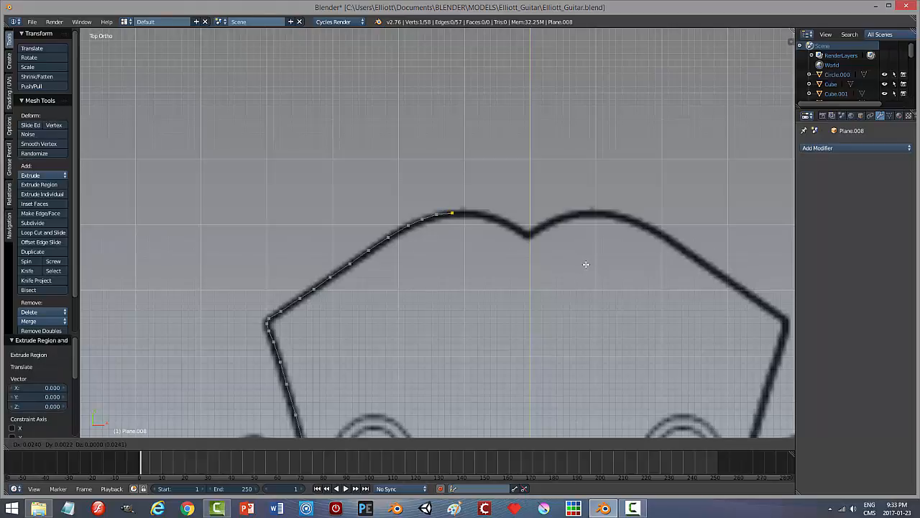
{"action": "left_click", "coordinate": [585, 264]}
{"action": "middle_click_drag", "start_coordinate": [573, 288], "coordinate": [549, 300], "text": "shift"}
{"action": "key", "text": "e"}
{"action": "right_click", "coordinate": [550, 296]}
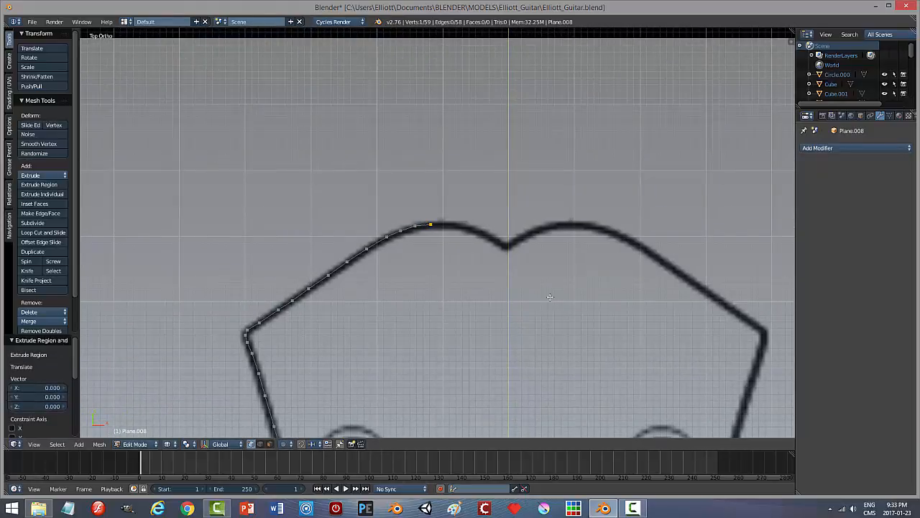
{"action": "key", "text": "g"}
{"action": "left_click", "coordinate": [567, 296]}
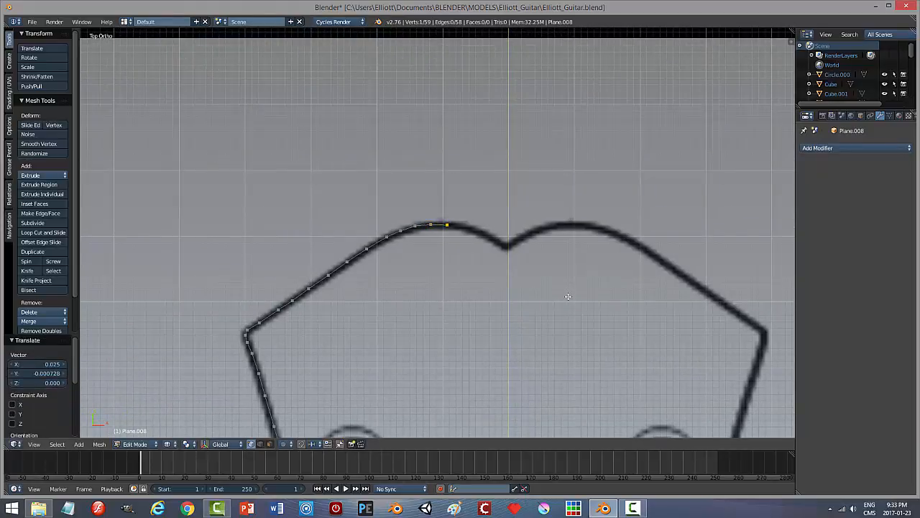
Step: Extrude three vertices down the falling curve of the left hump towards the centre notch
{"action": "key", "text": "e"}
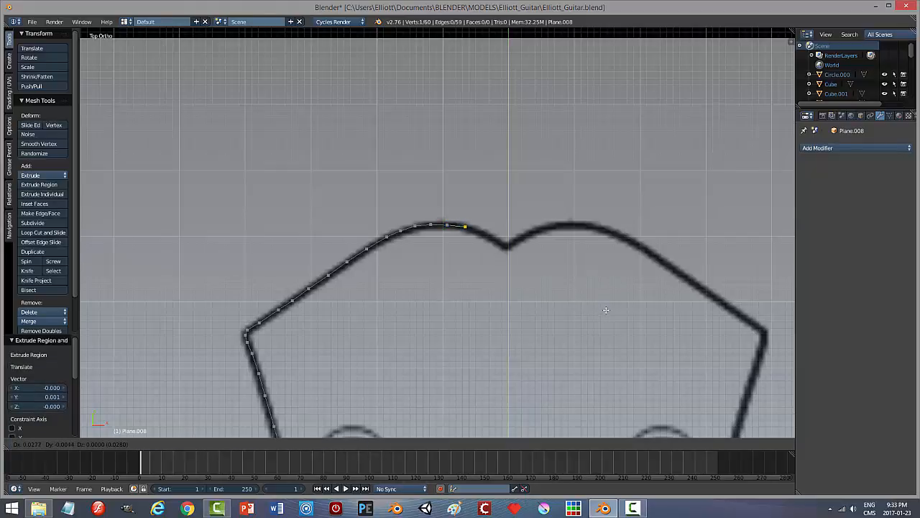
{"action": "left_click", "coordinate": [604, 311]}
{"action": "key", "text": "e"}
{"action": "left_click", "coordinate": [618, 318]}
{"action": "key", "text": "e"}
{"action": "left_click", "coordinate": [629, 323]}
Step: Extrude three more closely spaced vertices into the centre notch, ending on the headstock's vertical centre line
{"action": "key", "text": "e"}
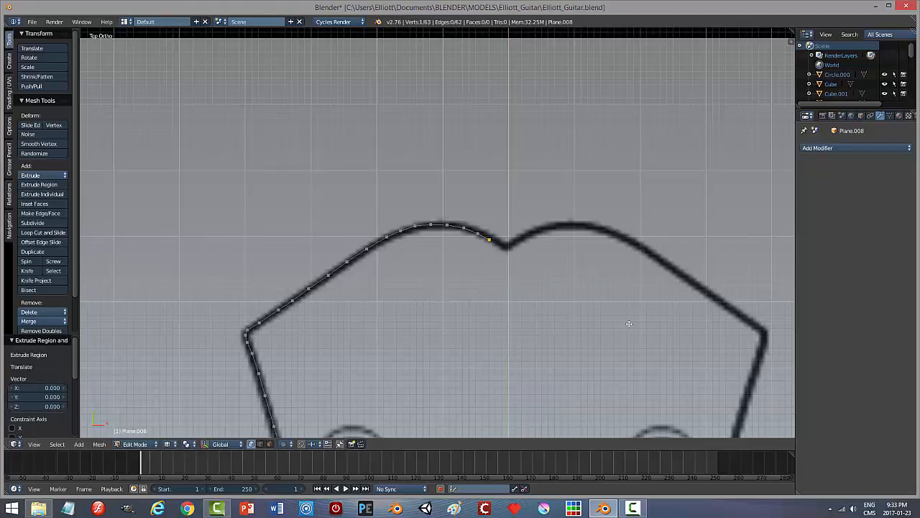
{"action": "left_click", "coordinate": [637, 329]}
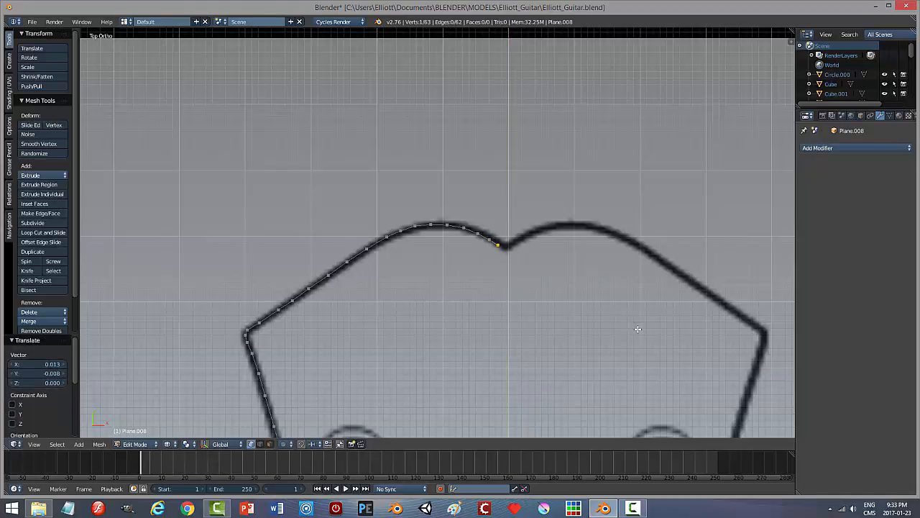
{"action": "key", "text": "e"}
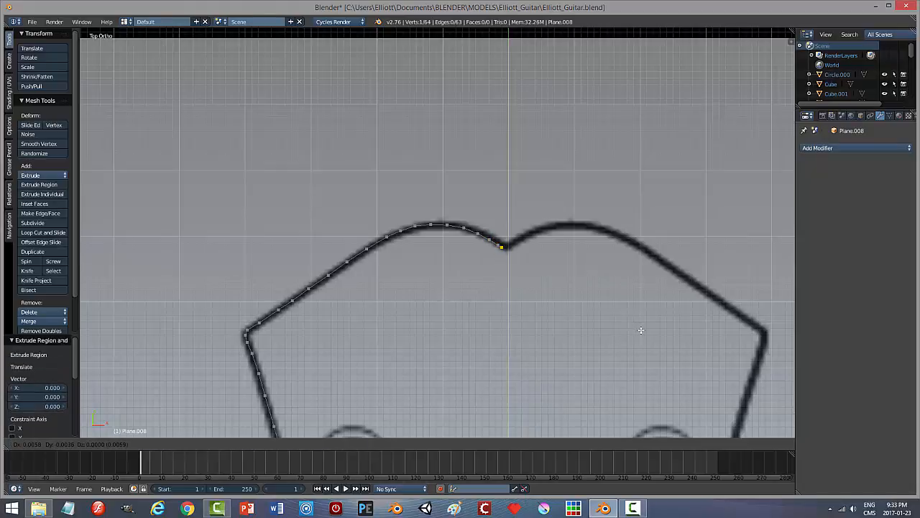
{"action": "left_click", "coordinate": [642, 330]}
{"action": "key", "text": "e"}
{"action": "left_click", "coordinate": [645, 328]}
Step: Extrude the outline's lower-left end vertex, where the headstock meets the neck, about 0.245 along X to the centre line
{"action": "scroll", "coordinate": [611, 336], "scroll_direction": "down", "scroll_amount": 6}
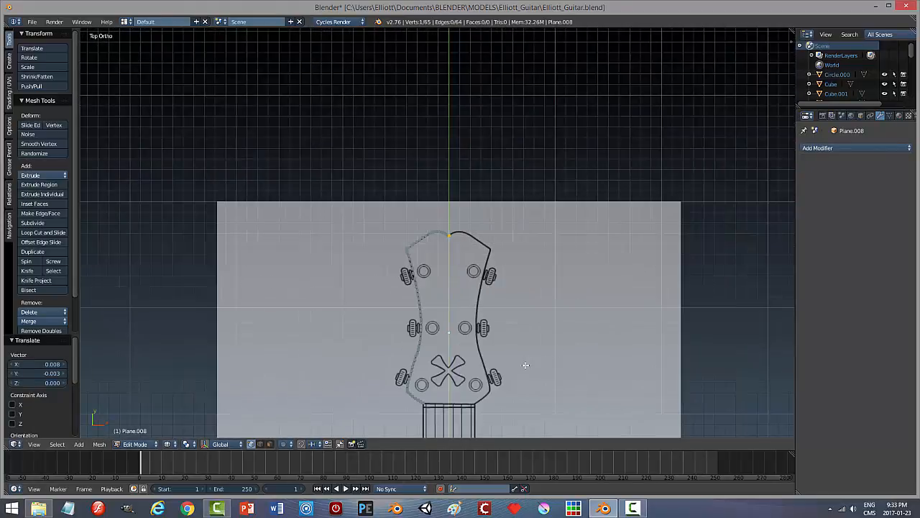
{"action": "right_click", "coordinate": [423, 402]}
{"action": "key", "text": "KP_Decimal"}
{"action": "scroll", "coordinate": [478, 389], "scroll_direction": "up", "scroll_amount": 10}
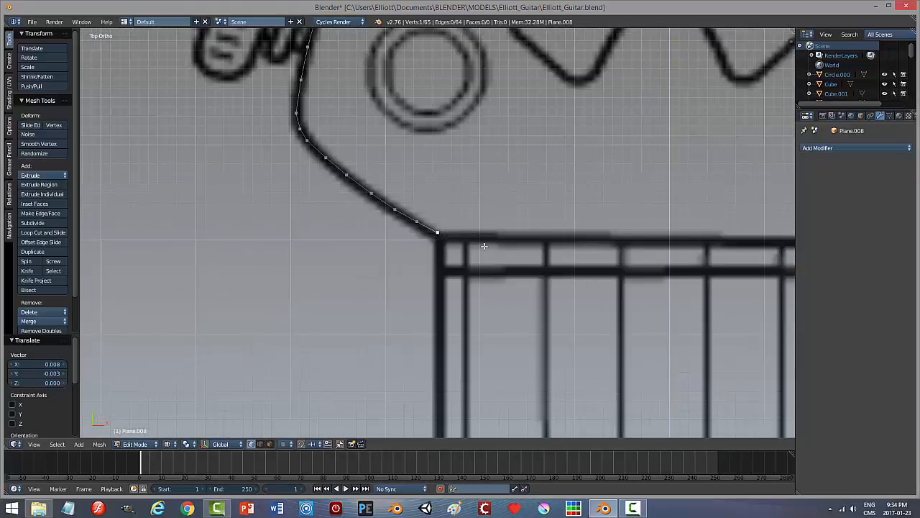
{"action": "key", "text": "e"}
{"action": "right_click", "coordinate": [582, 237]}
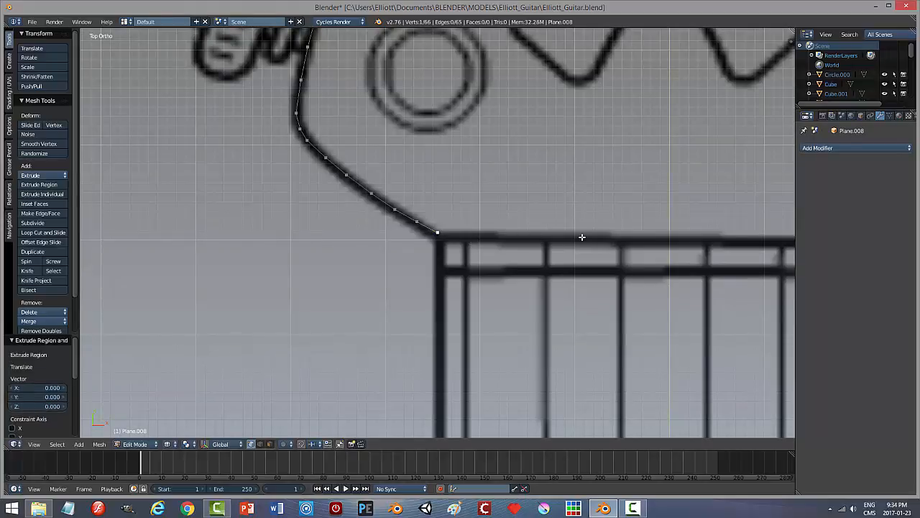
{"action": "key", "text": "g"}
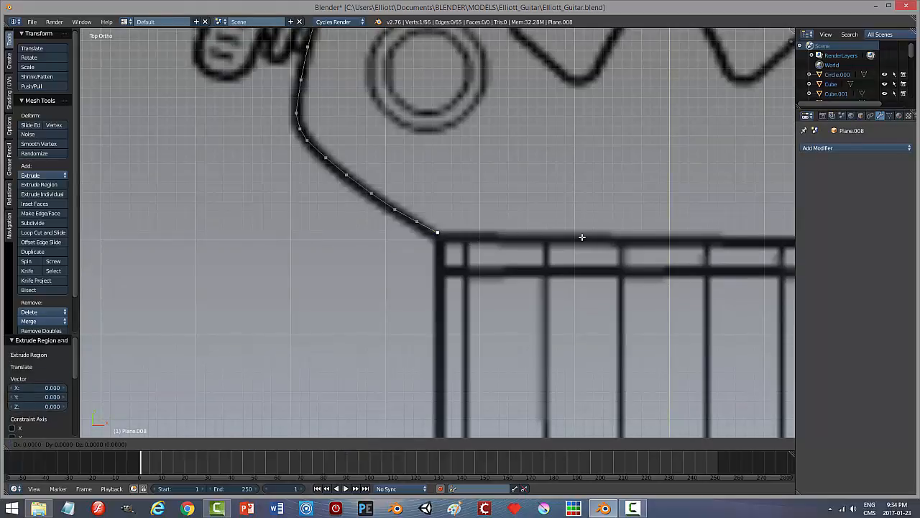
{"action": "key", "text": "x"}
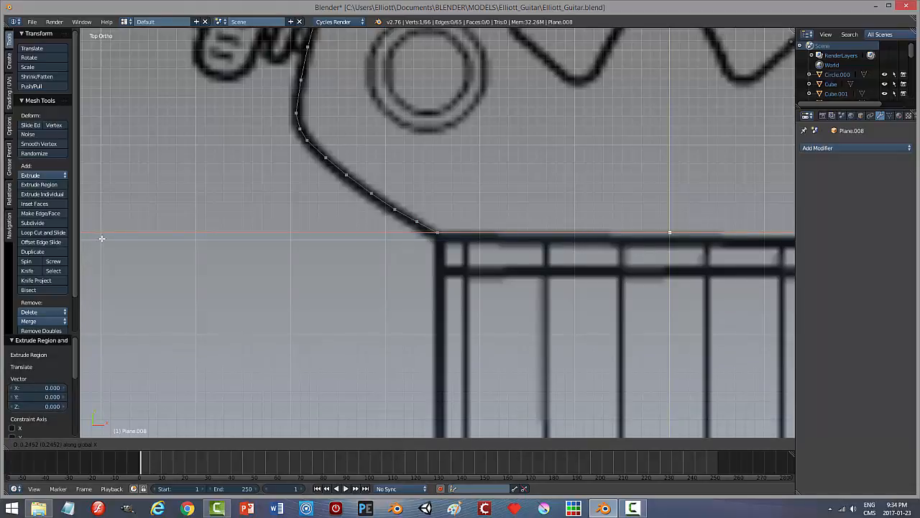
{"action": "left_click", "coordinate": [101, 238]}
{"action": "key", "text": "a"}
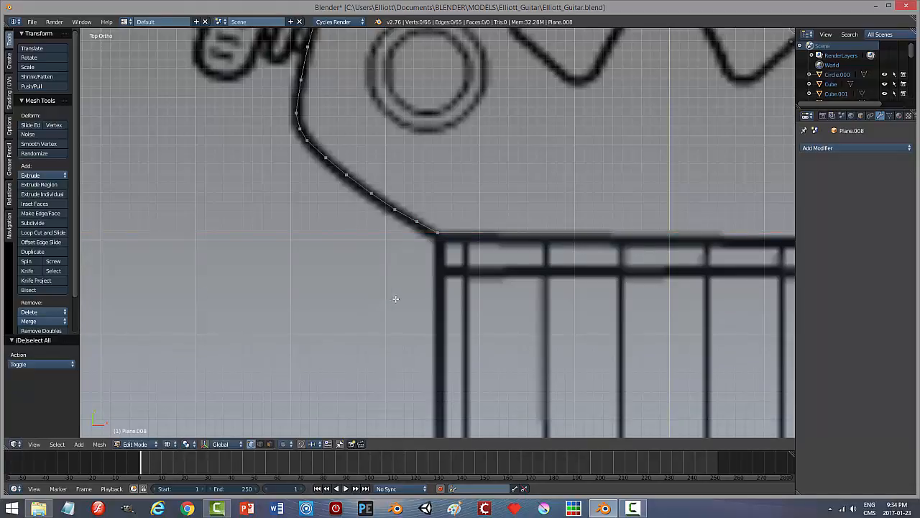
Step: Return to Object Mode and set the half outline's origin to the 3D cursor
{"action": "scroll", "coordinate": [551, 297], "scroll_direction": "down", "scroll_amount": 5}
{"action": "key", "text": "a"}
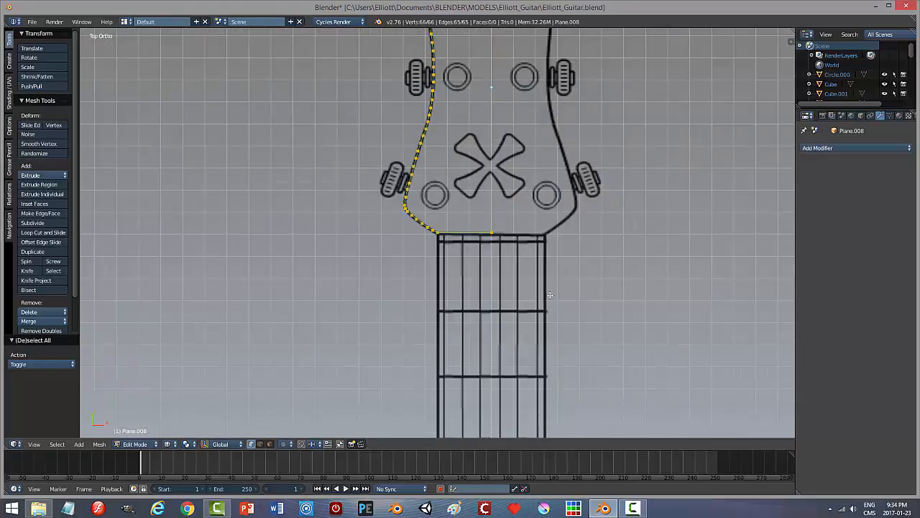
{"action": "scroll", "coordinate": [558, 285], "scroll_direction": "up", "scroll_amount": 6, "text": "shift"}
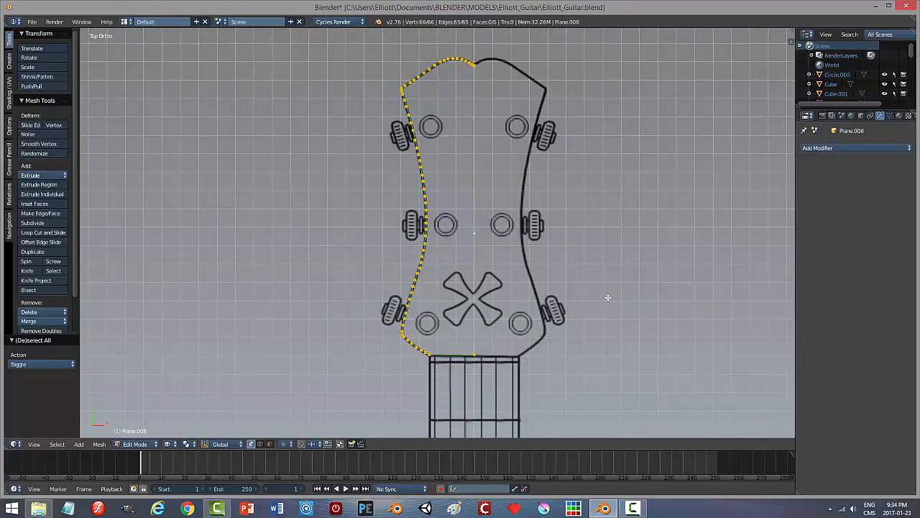
{"action": "key", "text": "a"}
{"action": "key", "text": "Tab"}
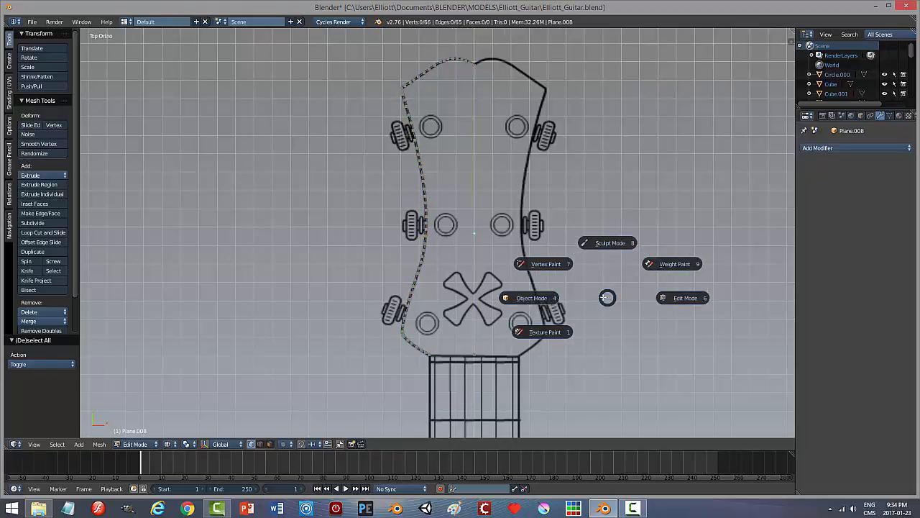
{"action": "left_click", "coordinate": [564, 298]}
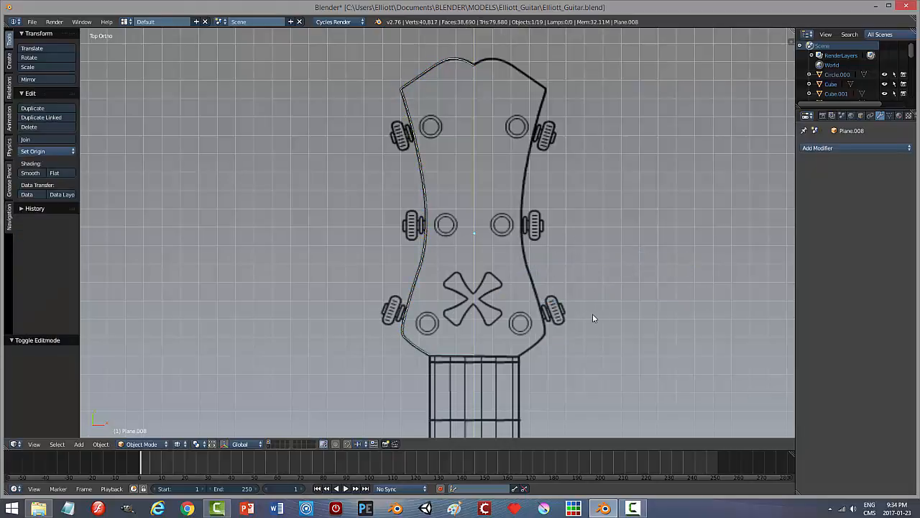
{"action": "left_click", "coordinate": [41, 151]}
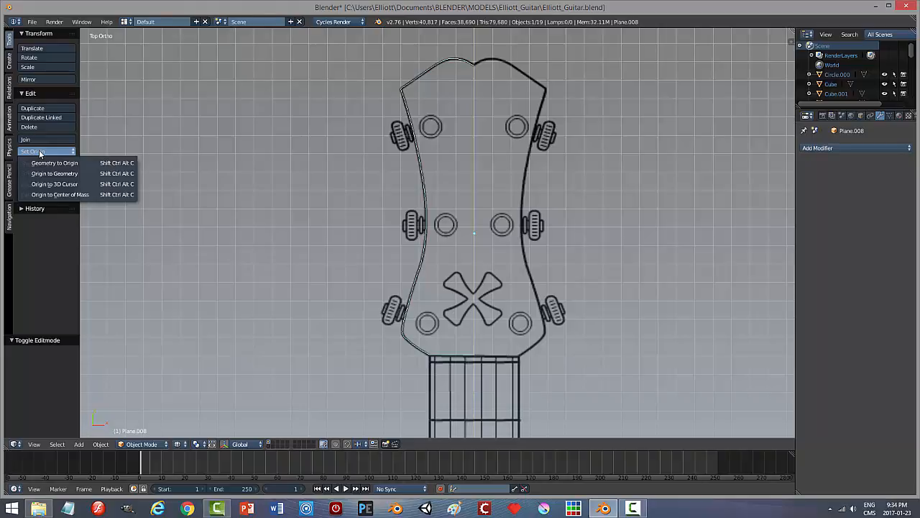
{"action": "left_click", "coordinate": [54, 184]}
Step: Add a Mirror modifier on the X axis to the half outline and apply it
{"action": "scroll", "coordinate": [625, 283], "scroll_direction": "down", "scroll_amount": 5}
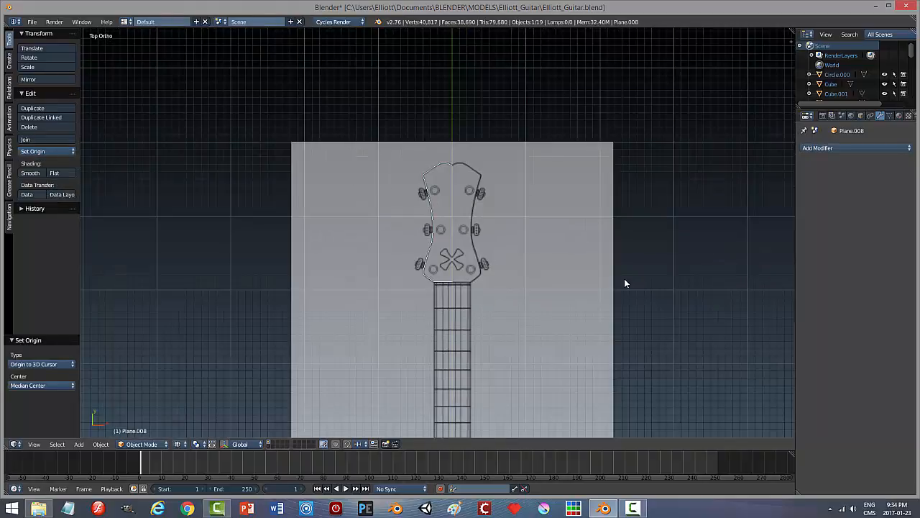
{"action": "scroll", "coordinate": [624, 283], "scroll_direction": "down", "scroll_amount": 3}
{"action": "scroll", "coordinate": [624, 283], "scroll_direction": "up", "scroll_amount": 10}
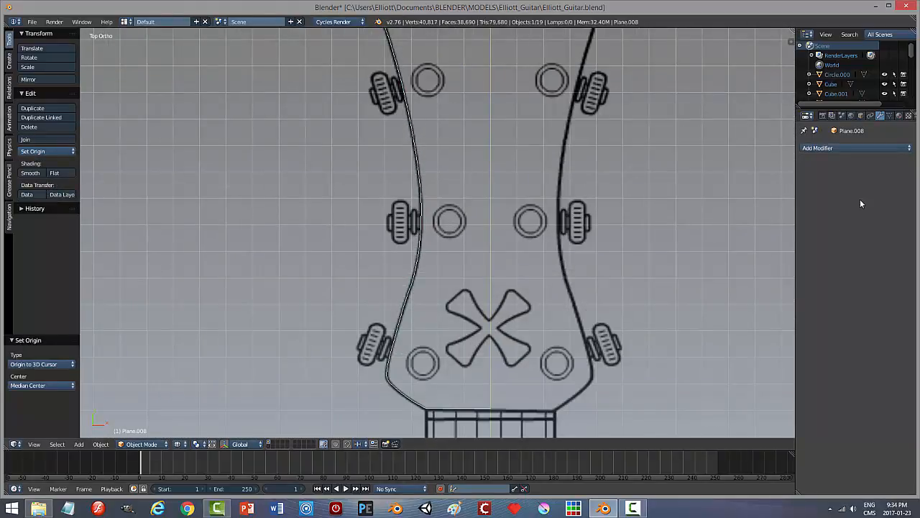
{"action": "left_click", "coordinate": [823, 148]}
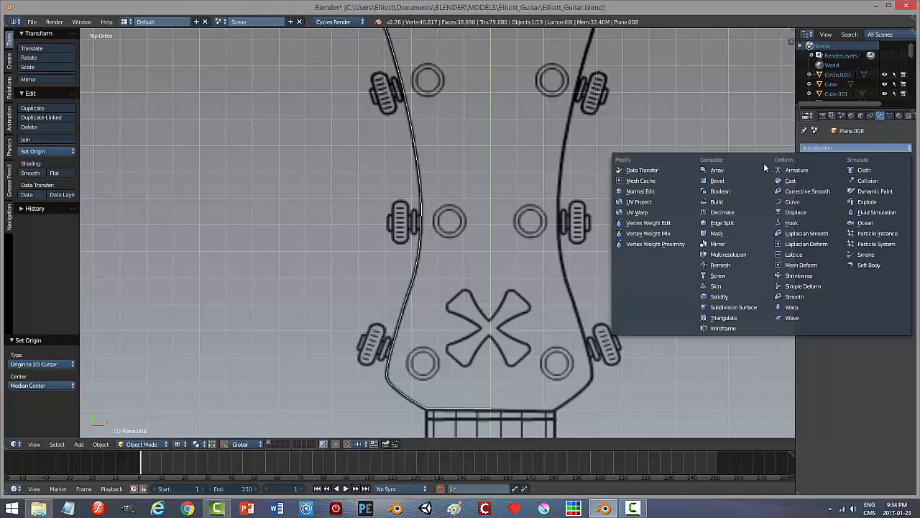
{"action": "left_click", "coordinate": [726, 249]}
{"action": "scroll", "coordinate": [641, 231], "scroll_direction": "down", "scroll_amount": 3}
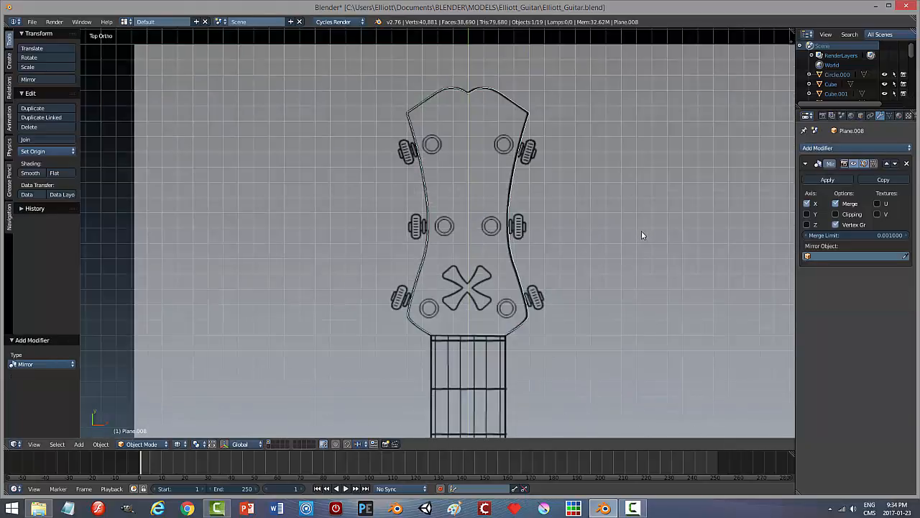
{"action": "left_click", "coordinate": [827, 180]}
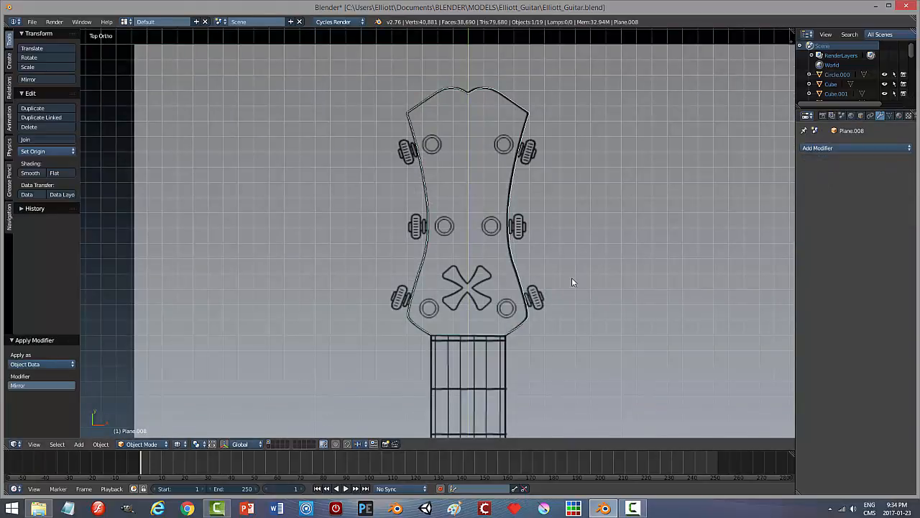
Step: In Edit Mode, merge the selection at the top centre notch of the headstock outline using At Center
{"action": "key", "text": "Tab"}
{"action": "left_click", "coordinate": [629, 253]}
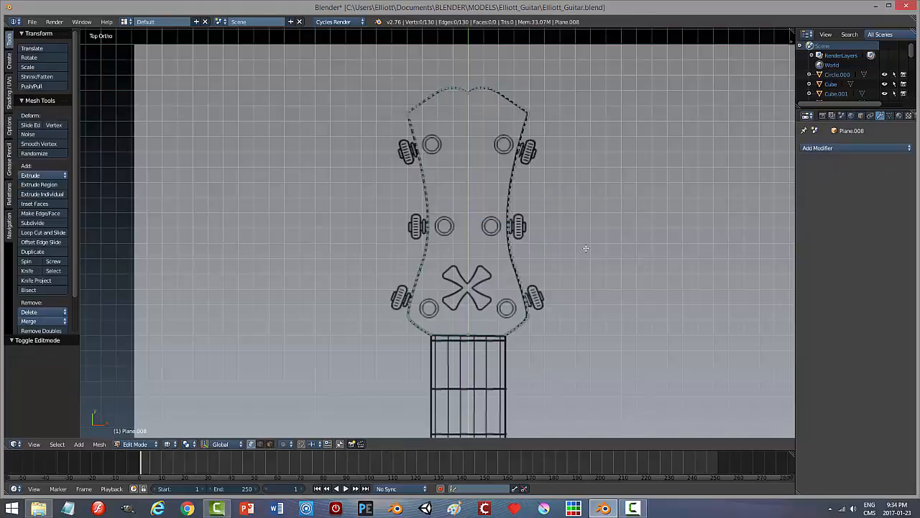
{"action": "scroll", "coordinate": [524, 197], "scroll_direction": "up", "scroll_amount": 4}
{"action": "middle_click_drag", "start_coordinate": [543, 59], "coordinate": [563, 323], "text": "shift"}
{"action": "scroll", "coordinate": [566, 287], "scroll_direction": "up", "scroll_amount": 7}
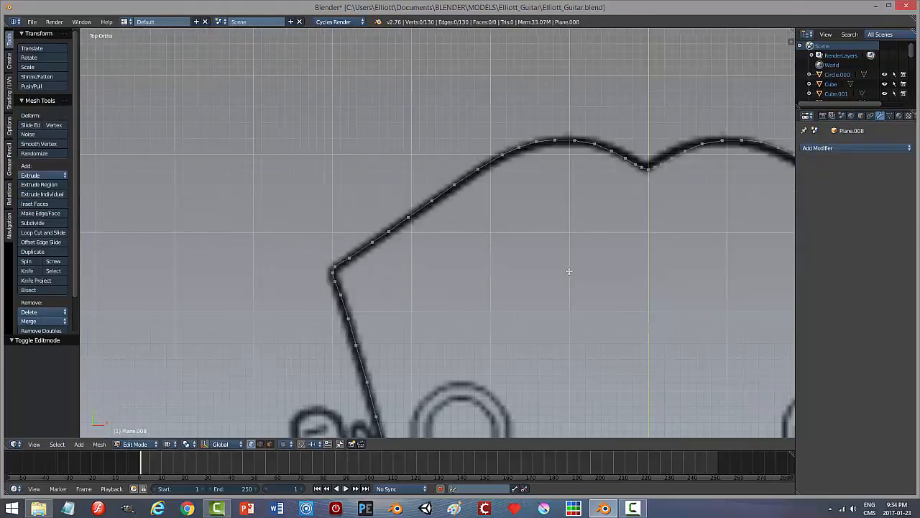
{"action": "middle_click_drag", "start_coordinate": [569, 270], "coordinate": [384, 361], "text": "shift"}
{"action": "scroll", "coordinate": [383, 361], "scroll_direction": "up", "scroll_amount": 2}
{"action": "middle_click_drag", "start_coordinate": [611, 295], "coordinate": [469, 354], "text": "shift"}
{"action": "scroll", "coordinate": [468, 353], "scroll_direction": "up", "scroll_amount": 5}
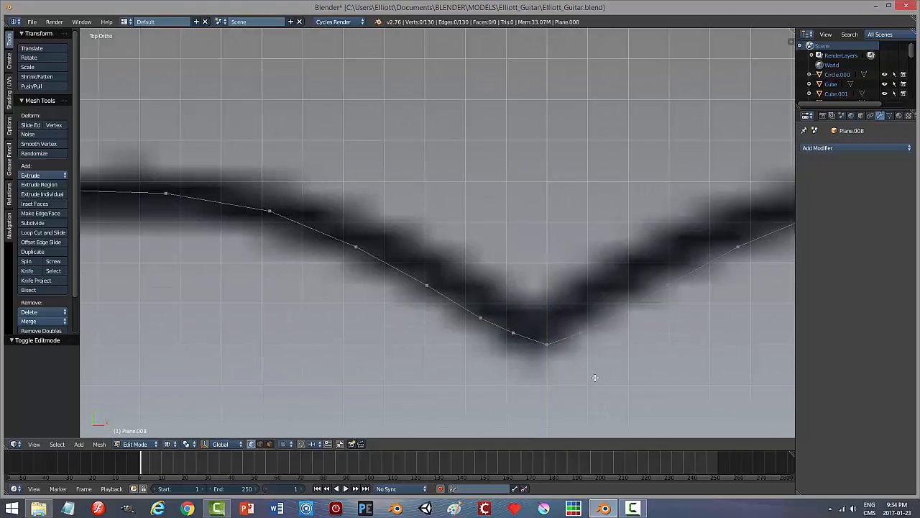
{"action": "right_click", "coordinate": [547, 345]}
{"action": "key", "text": "alt+m"}
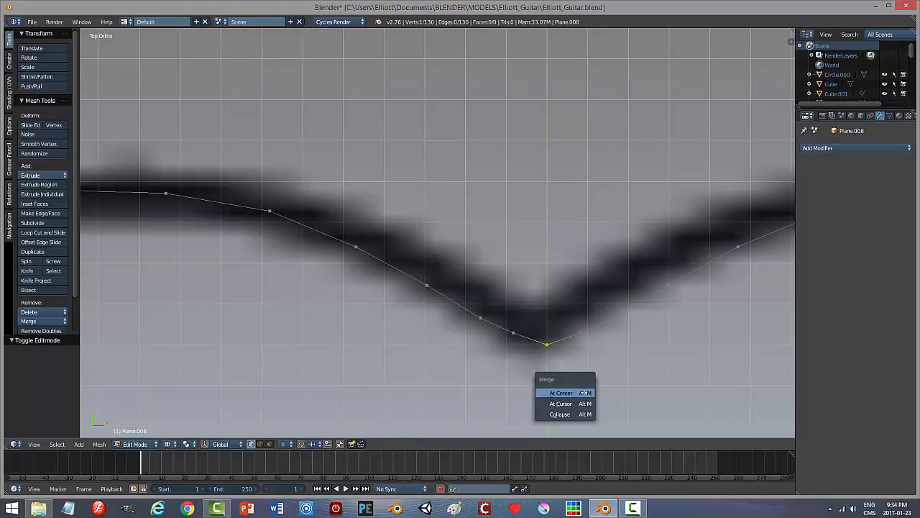
{"action": "left_click", "coordinate": [584, 392]}
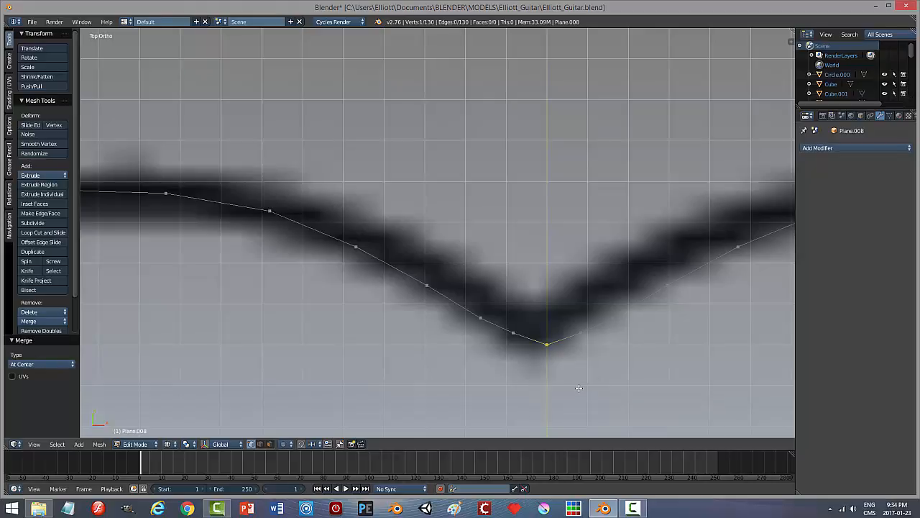
{"action": "key", "text": "a"}
Step: Delete the middle vertex of the headstock's bottom edge, on the centre line above the neck
{"action": "scroll", "coordinate": [578, 388], "scroll_direction": "down", "scroll_amount": 8}
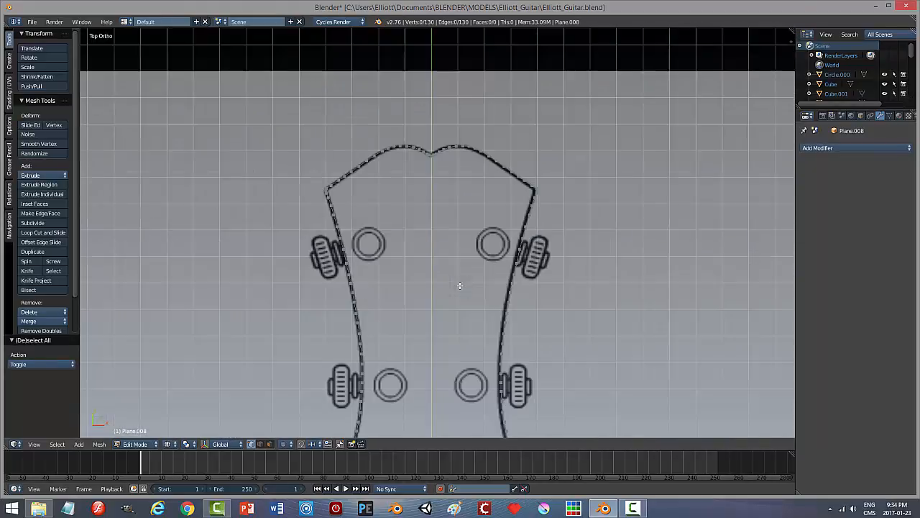
{"action": "scroll", "coordinate": [449, 316], "scroll_direction": "down", "scroll_amount": 3}
{"action": "scroll", "coordinate": [439, 382], "scroll_direction": "down", "scroll_amount": 4, "text": "shift"}
{"action": "scroll", "coordinate": [478, 376], "scroll_direction": "up", "scroll_amount": 6}
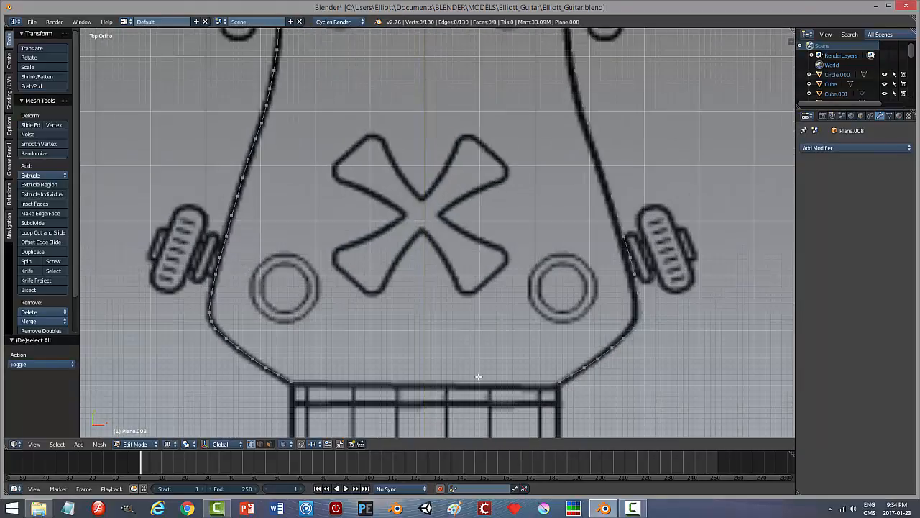
{"action": "middle_click_drag", "start_coordinate": [478, 376], "coordinate": [479, 204], "text": "shift"}
{"action": "scroll", "coordinate": [480, 271], "scroll_direction": "up", "scroll_amount": 4}
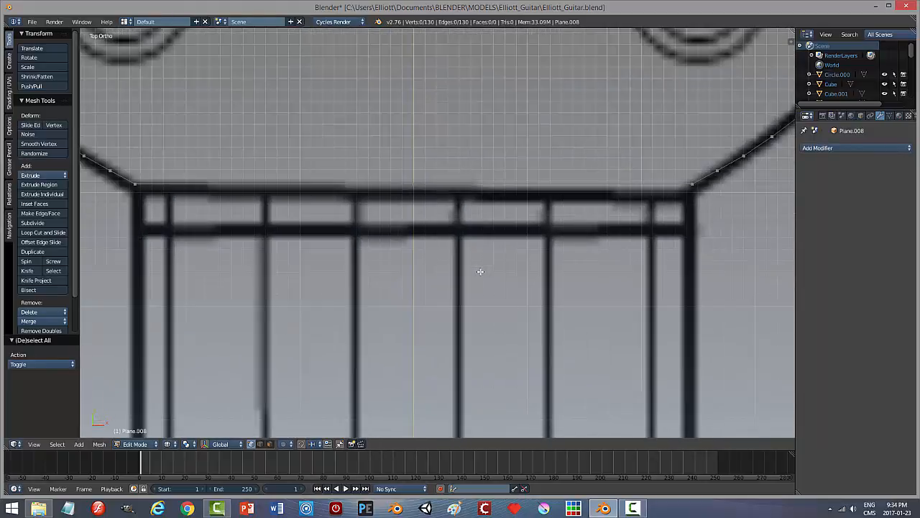
{"action": "scroll", "coordinate": [460, 264], "scroll_direction": "down", "scroll_amount": 1}
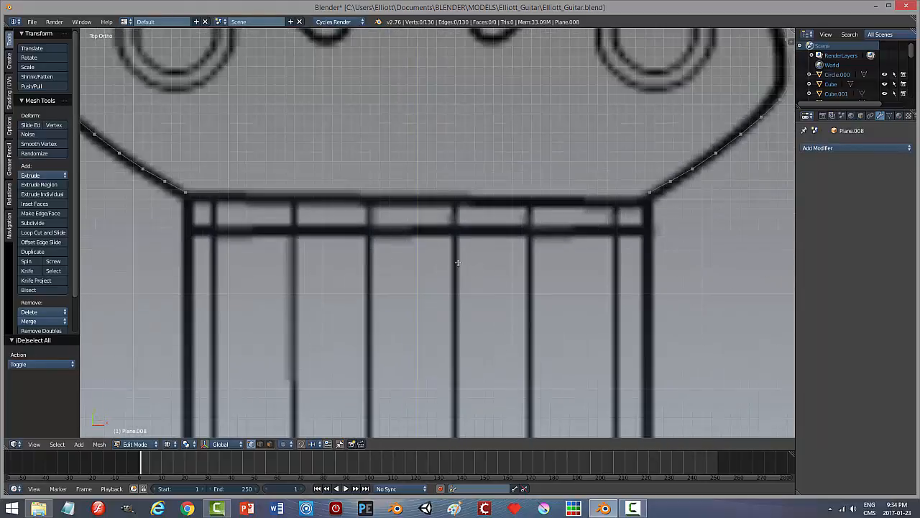
{"action": "right_click", "coordinate": [421, 191]}
{"action": "key", "text": "x"}
{"action": "left_click", "coordinate": [458, 215]}
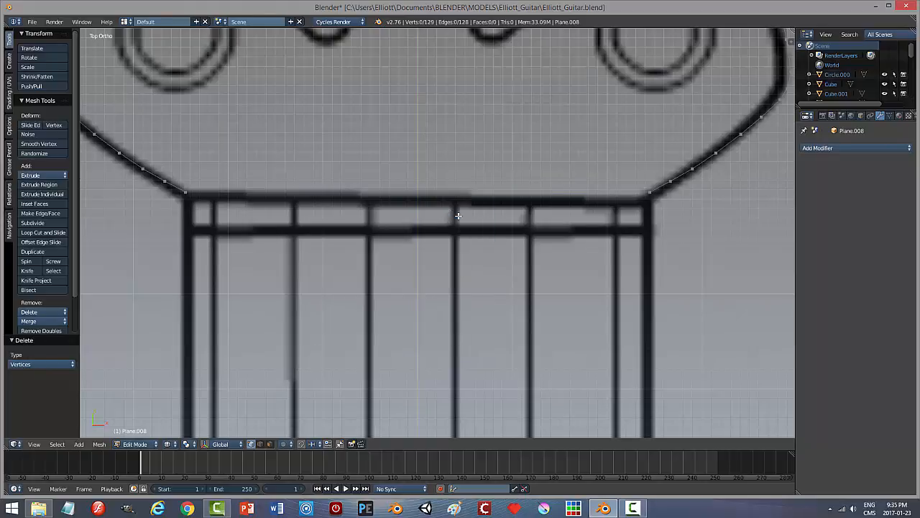
Step: Connect the two bottom corner vertices of the headstock with a single straight edge along the neck joint
{"action": "right_click", "coordinate": [188, 193]}
{"action": "key", "text": "f"}
{"action": "key", "text": "a"}
{"action": "scroll", "coordinate": [559, 291], "scroll_direction": "down", "scroll_amount": 4}
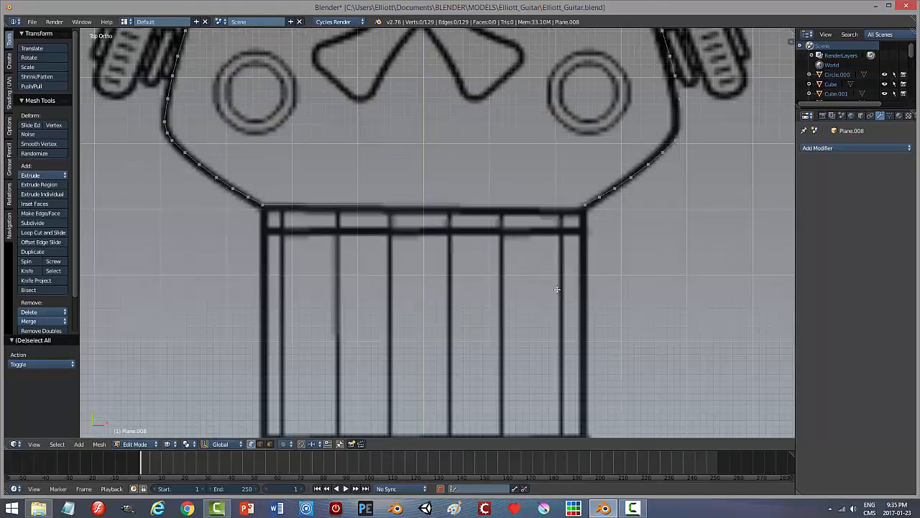
{"action": "middle_click_drag", "start_coordinate": [624, 289], "coordinate": [578, 231]}
{"action": "scroll", "coordinate": [611, 251], "scroll_direction": "down", "scroll_amount": 4}
{"action": "key", "text": "KP_7"}
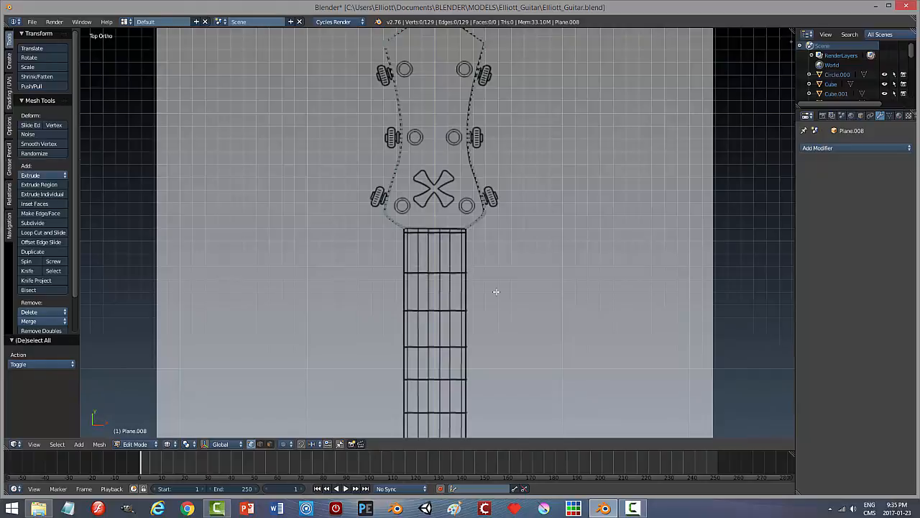
Step: Extrude the headstock's bottom edge and move it -0.04 along Y to cover the nut strip of the reference
{"action": "scroll", "coordinate": [487, 289], "scroll_direction": "up", "scroll_amount": 3}
{"action": "scroll", "coordinate": [386, 245], "scroll_direction": "up", "scroll_amount": 3}
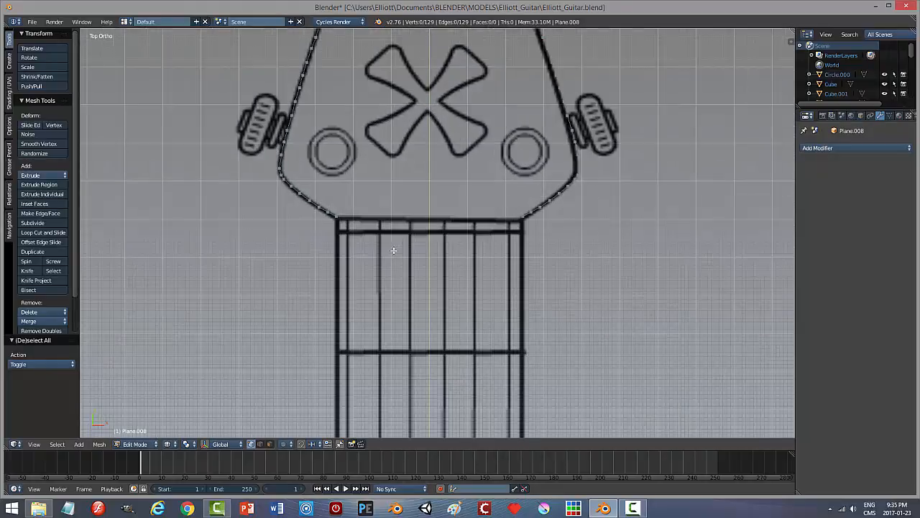
{"action": "right_click", "coordinate": [336, 216]}
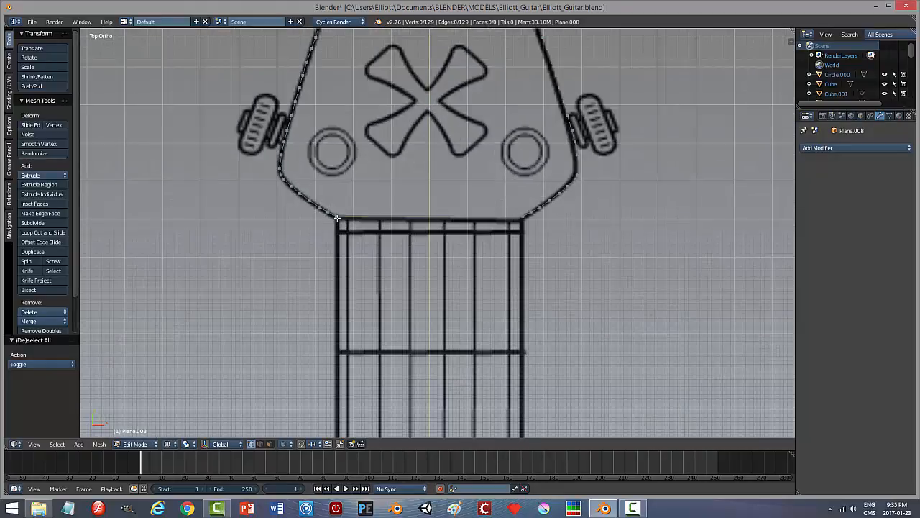
{"action": "right_click", "coordinate": [522, 217], "text": "shift"}
{"action": "left_click", "coordinate": [206, 444]}
{"action": "key", "text": "e"}
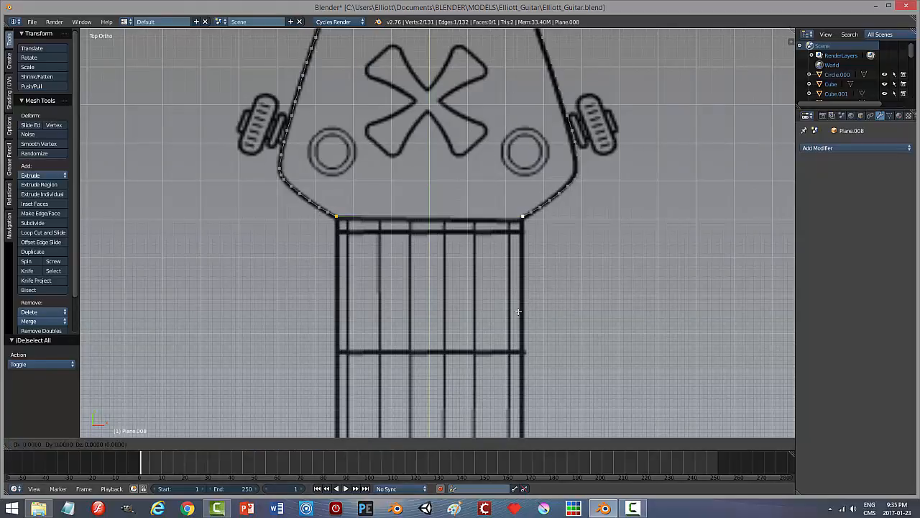
{"action": "right_click", "coordinate": [518, 311]}
{"action": "left_click_drag", "start_coordinate": [429, 183], "coordinate": [432, 199]}
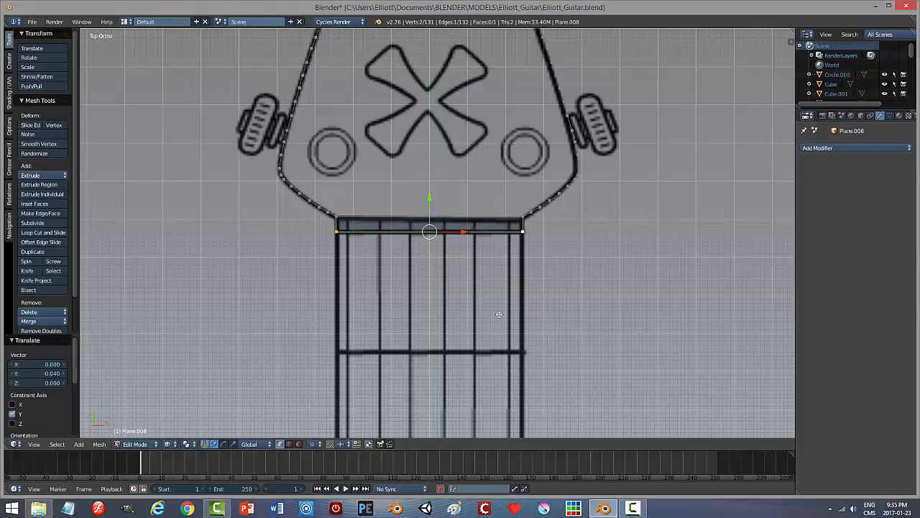
Step: Extrude the nut's lower edge again and move it -1.317 along Y down the neck
{"action": "scroll", "coordinate": [554, 315], "scroll_direction": "down", "scroll_amount": 3}
{"action": "middle_click_drag", "start_coordinate": [478, 346], "coordinate": [548, 192], "text": "shift"}
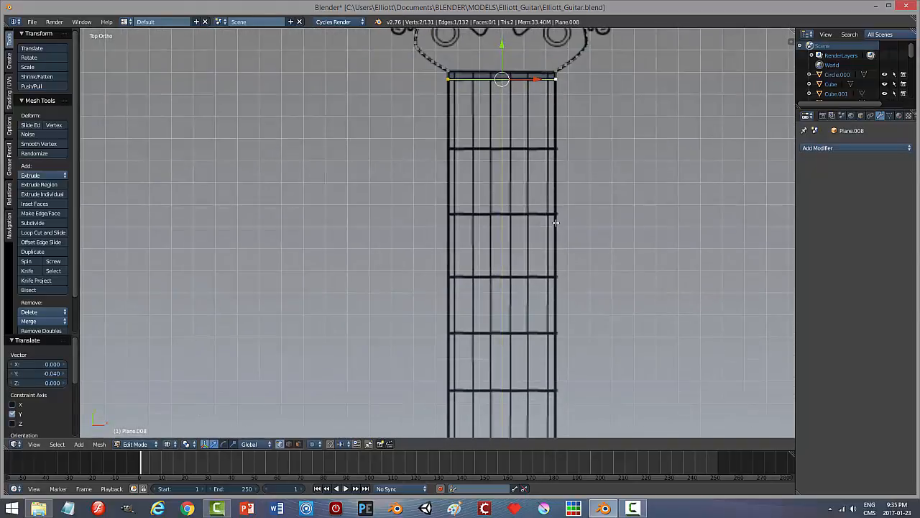
{"action": "scroll", "coordinate": [556, 223], "scroll_direction": "down", "scroll_amount": 1}
{"action": "scroll", "coordinate": [556, 223], "scroll_direction": "up", "scroll_amount": 1}
{"action": "scroll", "coordinate": [590, 228], "scroll_direction": "down", "scroll_amount": 1}
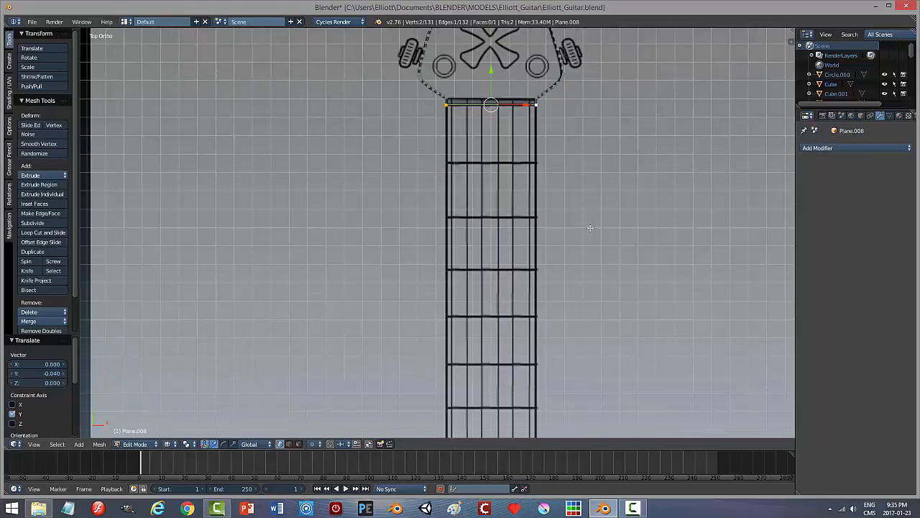
{"action": "key", "text": "e"}
{"action": "right_click", "coordinate": [591, 228]}
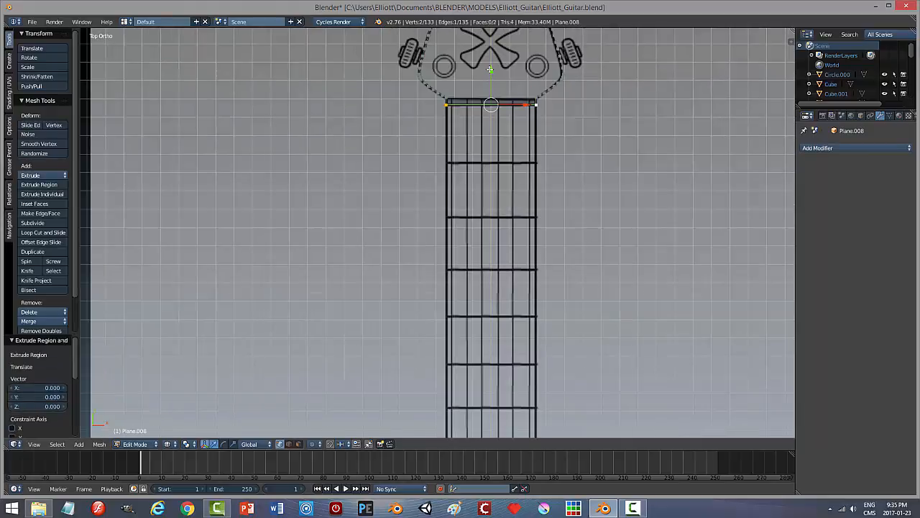
{"action": "key", "text": "g"}
{"action": "key", "text": "y"}
{"action": "left_click", "coordinate": [503, 310]}
Step: Move the neck strip's end edge a further -2.34 along Y, stopping at a fret line just above the body
{"action": "scroll", "coordinate": [578, 296], "scroll_direction": "down", "scroll_amount": 2}
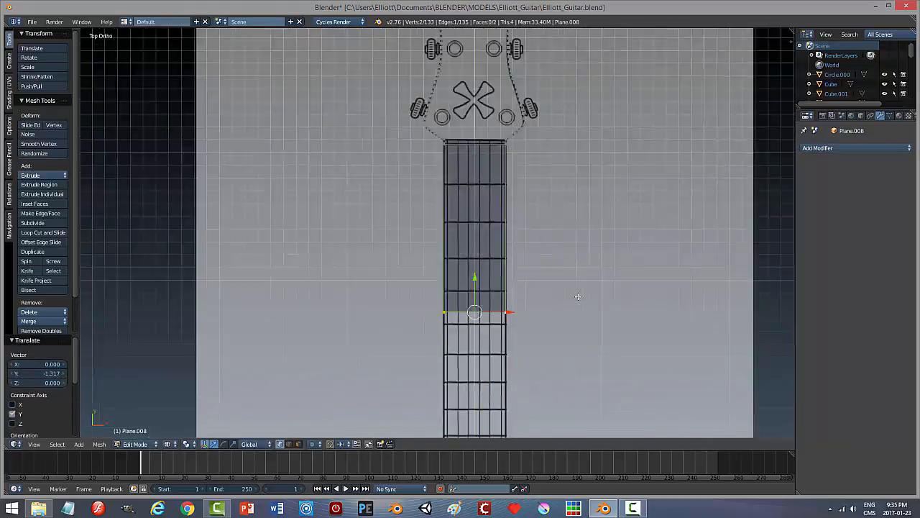
{"action": "scroll", "coordinate": [578, 296], "scroll_direction": "down", "scroll_amount": 1}
{"action": "middle_click_drag", "start_coordinate": [487, 288], "coordinate": [488, 72], "text": "shift"}
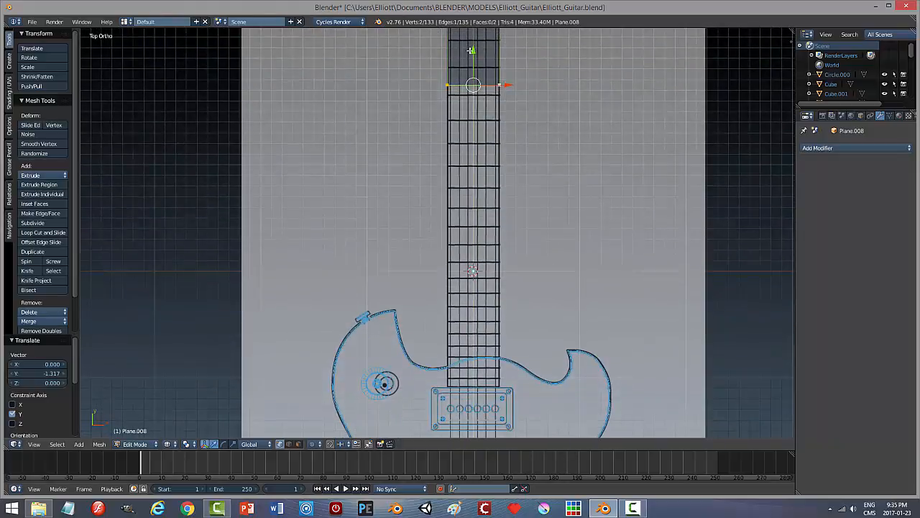
{"action": "key", "text": "g"}
{"action": "key", "text": "y"}
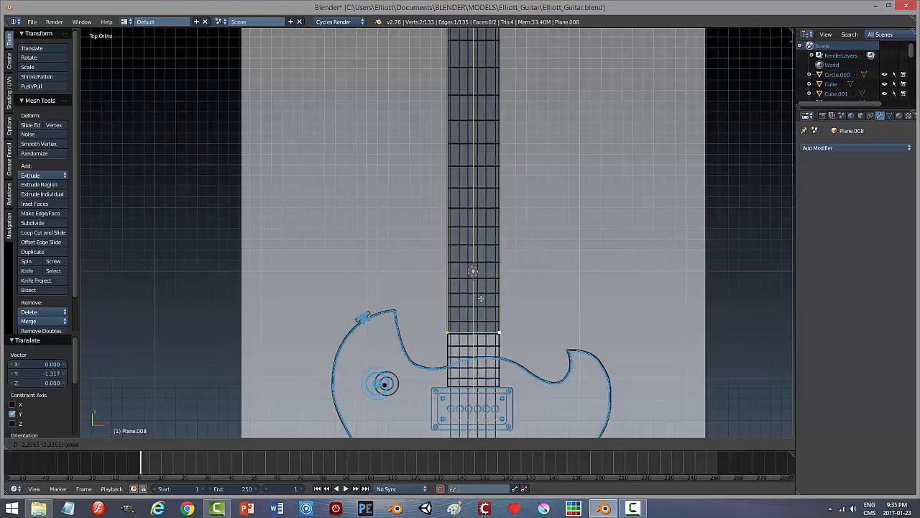
{"action": "left_click", "coordinate": [480, 299]}
{"action": "middle_click_drag", "start_coordinate": [481, 299], "coordinate": [438, 242]}
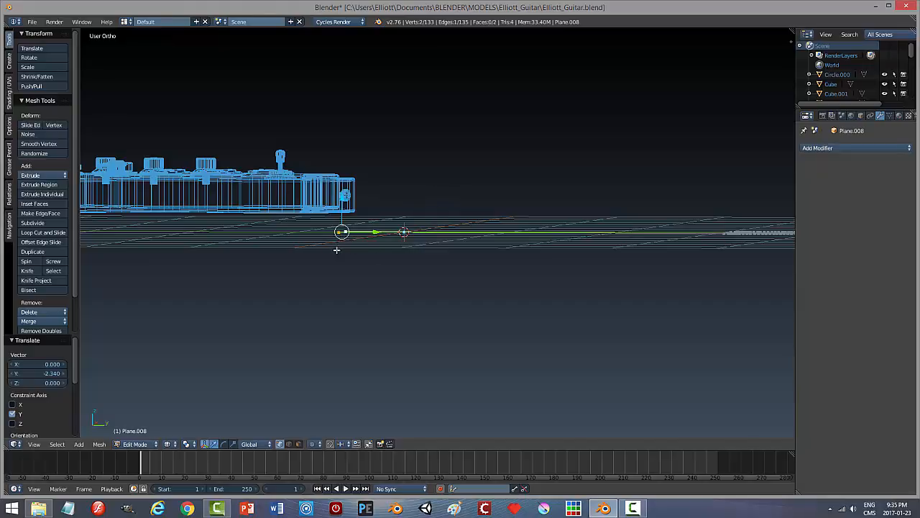
{"action": "middle_click_drag", "start_coordinate": [383, 270], "coordinate": [669, 270]}
{"action": "key", "text": "KP_7"}
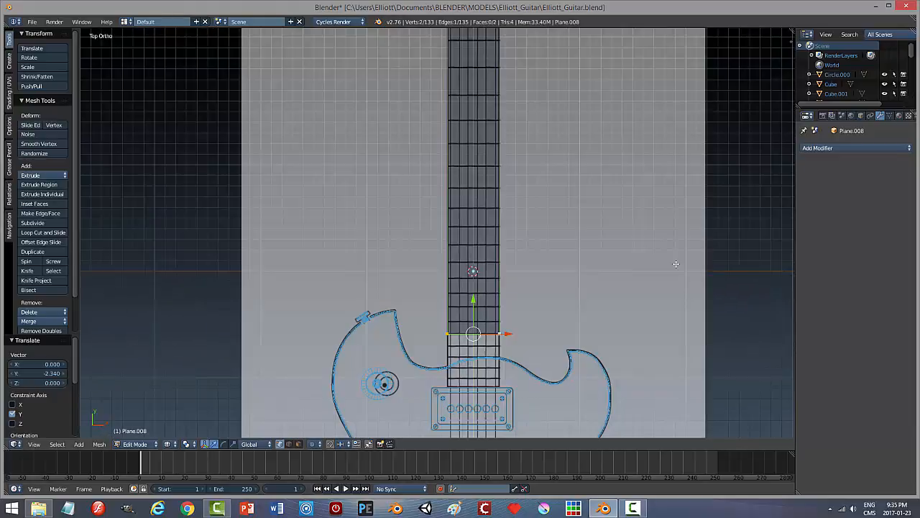
Step: Select the whole mesh in face select mode and fill the open headstock outline with a face
{"action": "key", "text": "a"}
{"action": "middle_click_drag", "start_coordinate": [639, 287], "coordinate": [626, 271]}
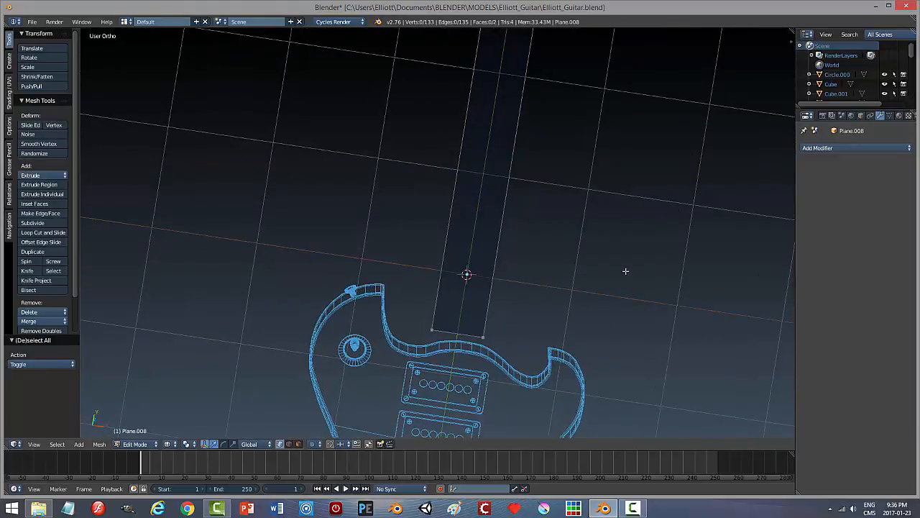
{"action": "key", "text": "a"}
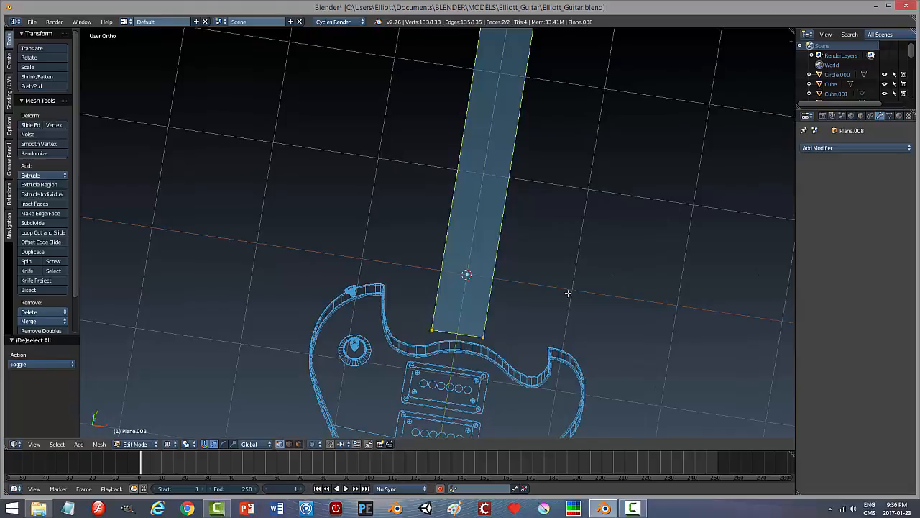
{"action": "middle_click_drag", "start_coordinate": [567, 291], "coordinate": [468, 222]}
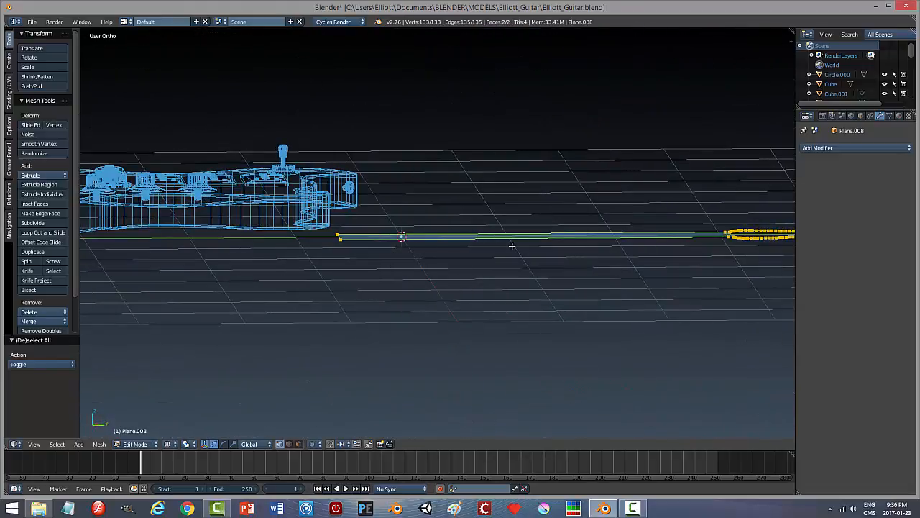
{"action": "middle_click_drag", "start_coordinate": [627, 290], "coordinate": [484, 285]}
{"action": "key", "text": "ctrl+Tab"}
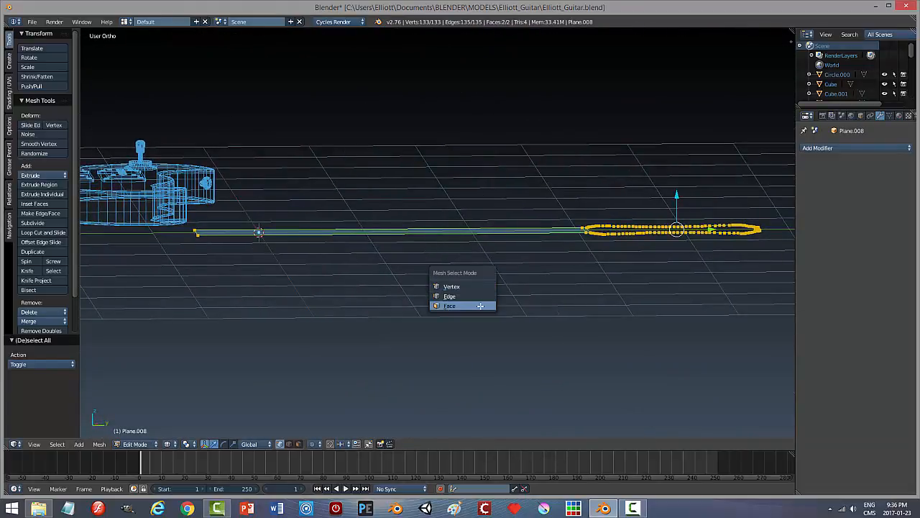
{"action": "left_click", "coordinate": [483, 305]}
{"action": "scroll", "coordinate": [586, 298], "scroll_direction": "up", "scroll_amount": 1}
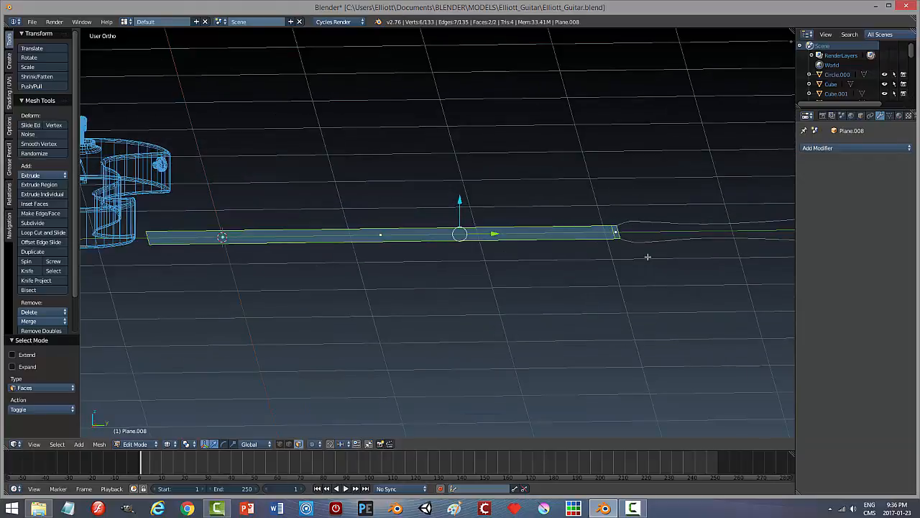
{"action": "middle_click_drag", "start_coordinate": [640, 285], "coordinate": [631, 297]}
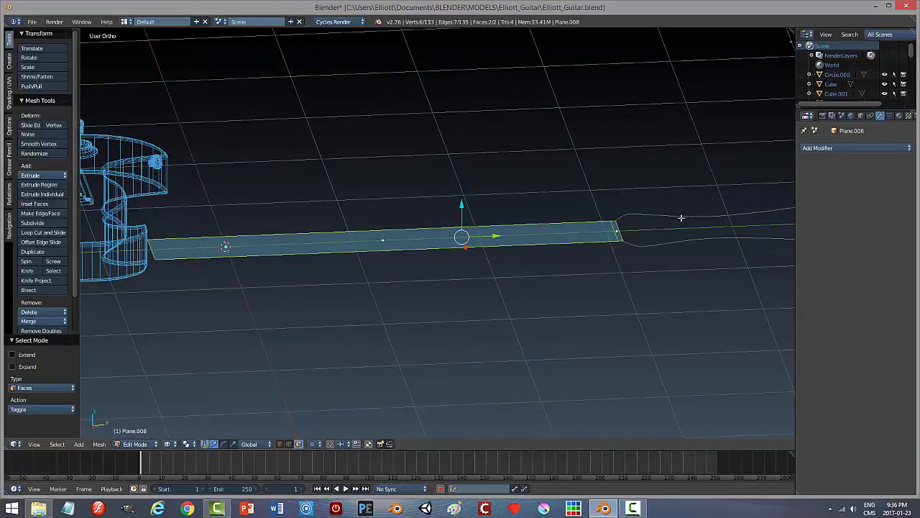
{"action": "key", "text": "a"}
{"action": "key", "text": "a"}
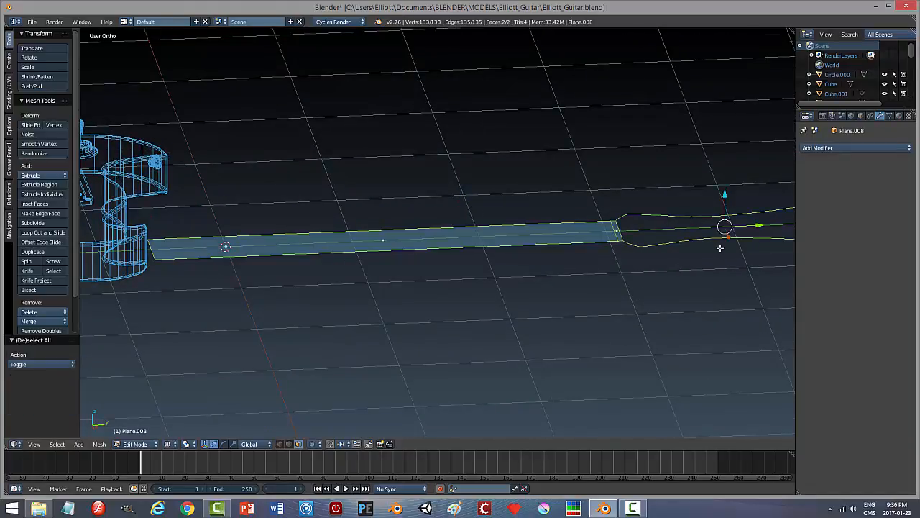
{"action": "key", "text": "f"}
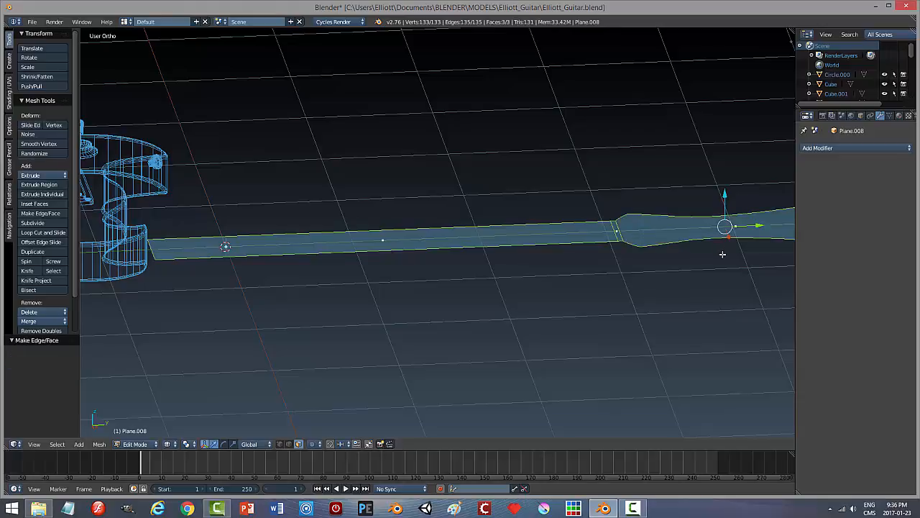
Step: Extrude all the neck and headstock faces upward along Z by about 0.12 to give them thickness
{"action": "key", "text": "e"}
{"action": "right_click", "coordinate": [662, 291]}
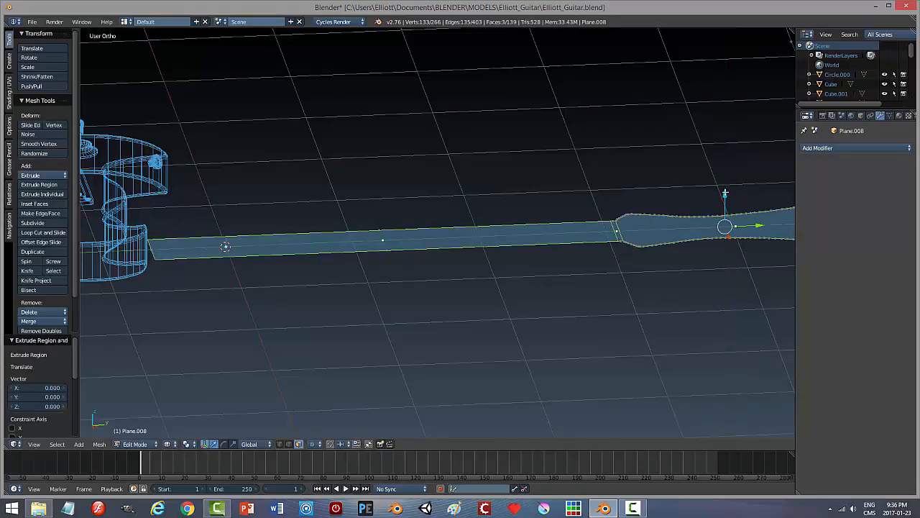
{"action": "key", "text": "g"}
{"action": "key", "text": "z"}
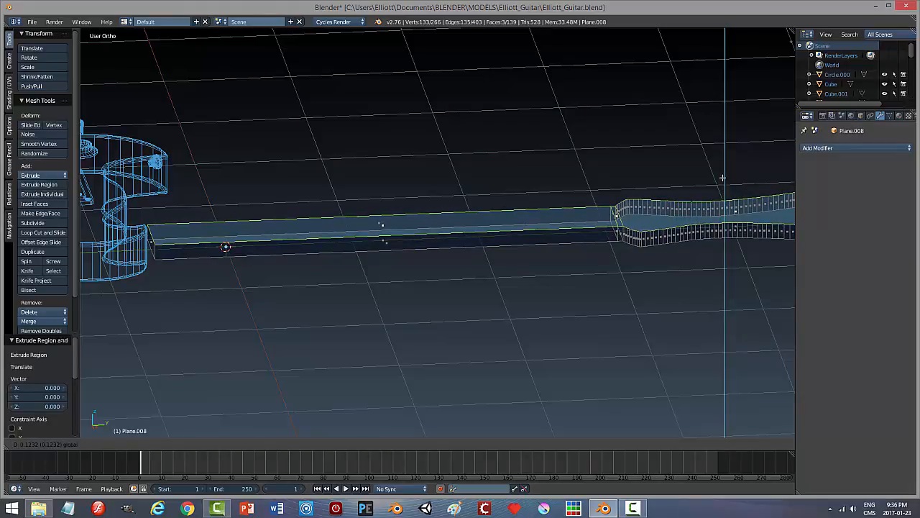
{"action": "left_click", "coordinate": [722, 176]}
Step: Select the whole neck and headstock mesh and recalculate its normals to the outside
{"action": "key", "text": "a"}
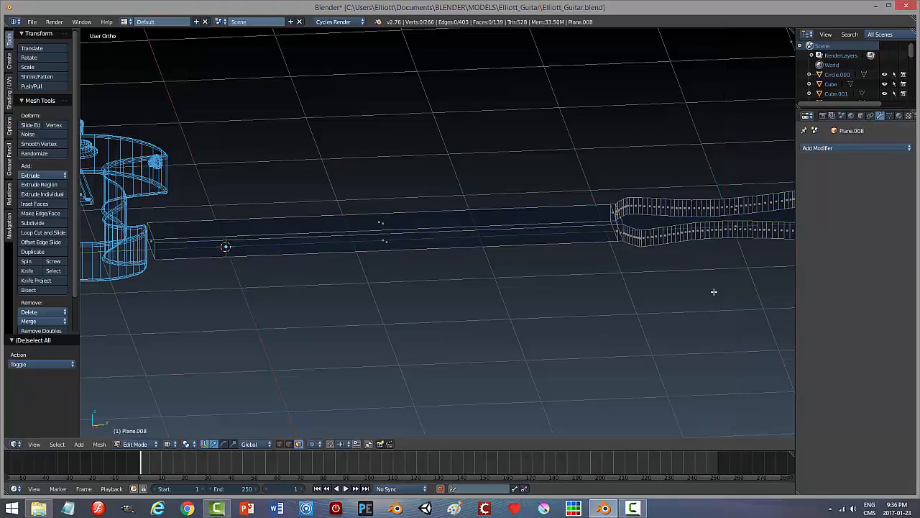
{"action": "key", "text": "a"}
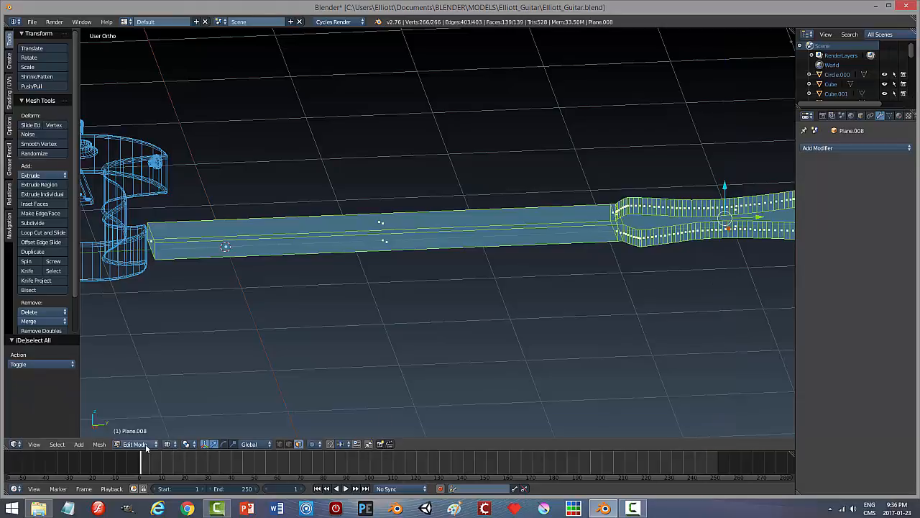
{"action": "left_click", "coordinate": [100, 444]}
{"action": "mouse_move", "coordinate": [115, 291]}
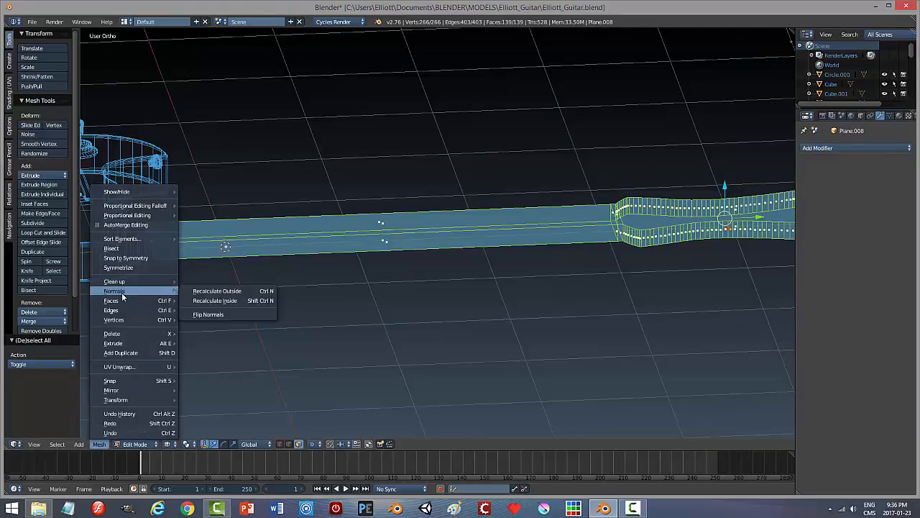
{"action": "left_click", "coordinate": [224, 295]}
Step: Deselect the mesh, return to Object Mode and display the guitar in solid shading
{"action": "key", "text": "a"}
{"action": "key", "text": "Tab"}
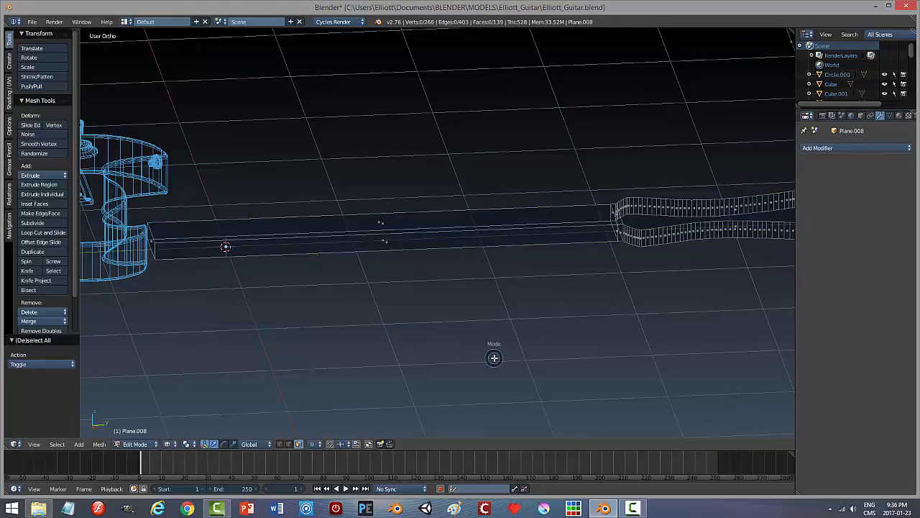
{"action": "left_click", "coordinate": [418, 358]}
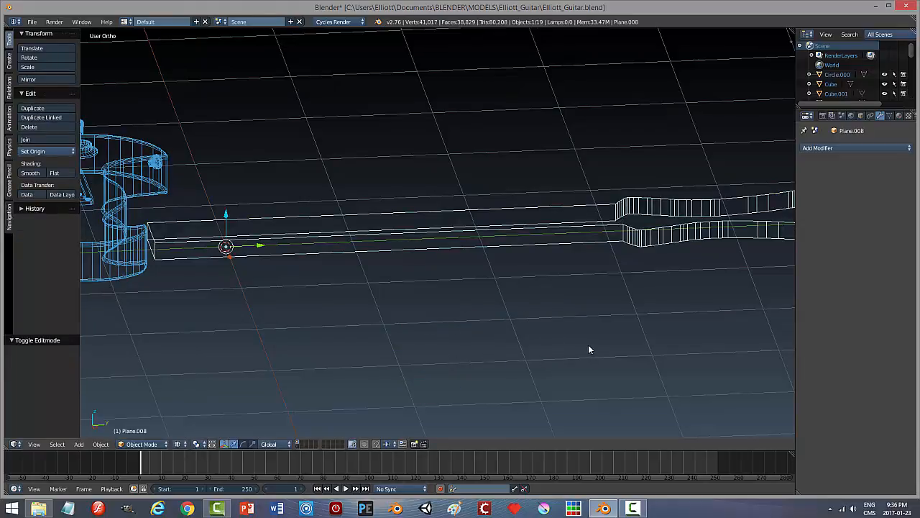
{"action": "key", "text": "z"}
{"action": "left_click", "coordinate": [585, 402]}
{"action": "middle_click_drag", "start_coordinate": [542, 378], "coordinate": [488, 362]}
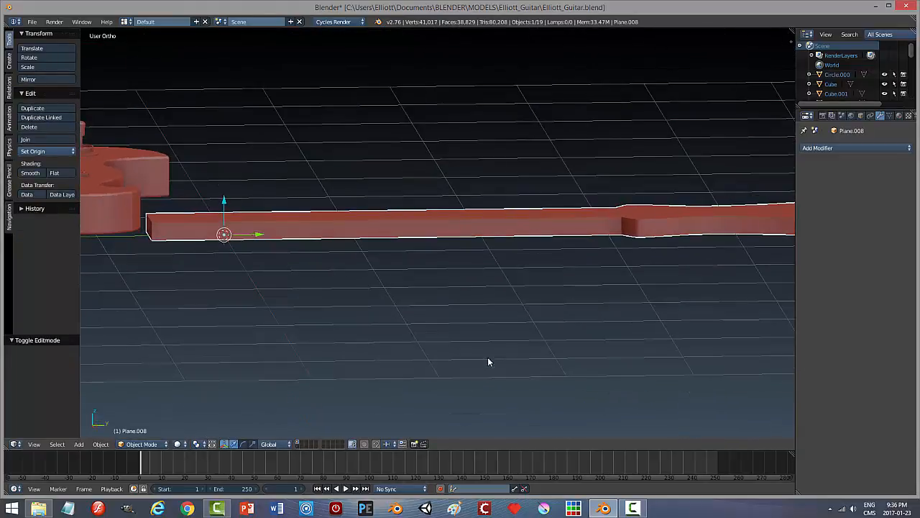
{"action": "middle_click_drag", "start_coordinate": [231, 221], "coordinate": [364, 219]}
{"action": "scroll", "coordinate": [488, 249], "scroll_direction": "down", "scroll_amount": 5}
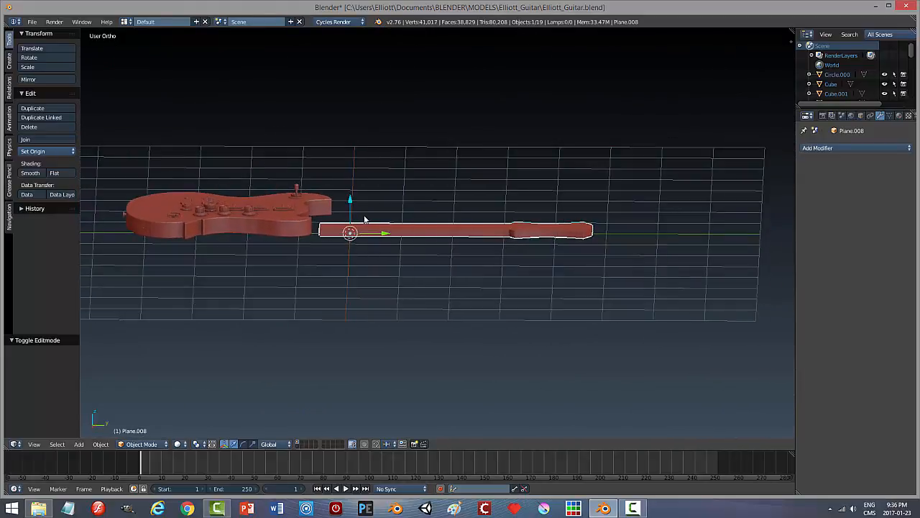
Step: In the right side view, raise the neck object 0.439 along Z so it sits at the body's top surface
{"action": "key", "text": "KP_3"}
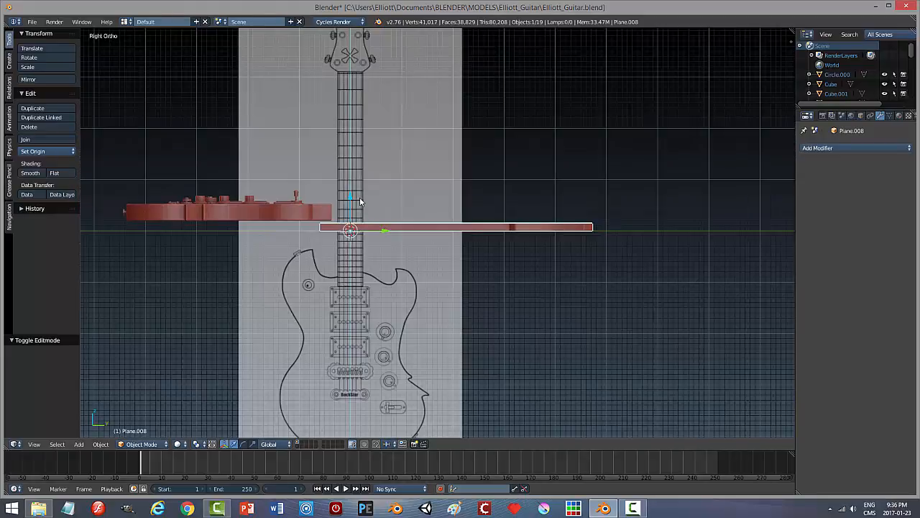
{"action": "key", "text": "g"}
{"action": "key", "text": "z"}
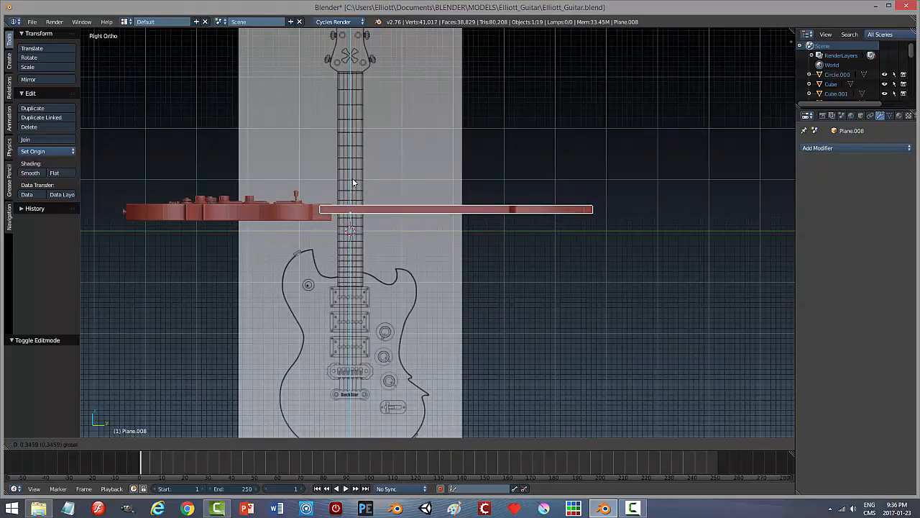
{"action": "left_click", "coordinate": [354, 175]}
{"action": "middle_click_drag", "start_coordinate": [381, 260], "coordinate": [492, 290], "text": "shift"}
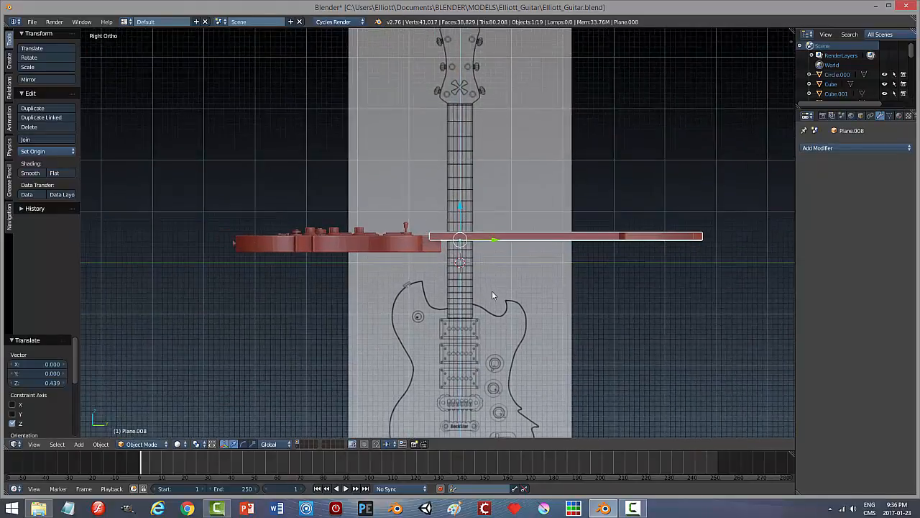
{"action": "scroll", "coordinate": [485, 291], "scroll_direction": "up", "scroll_amount": 4}
{"action": "scroll", "coordinate": [454, 296], "scroll_direction": "up", "scroll_amount": 3}
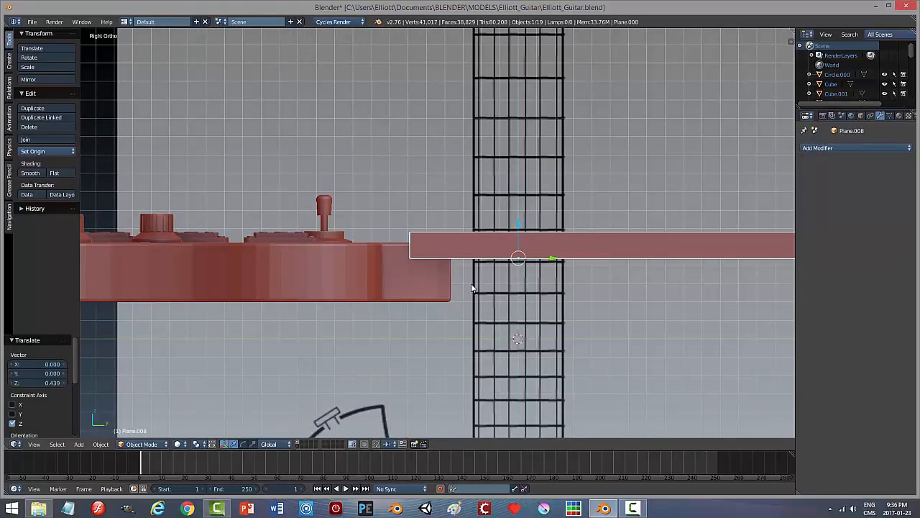
{"action": "scroll", "coordinate": [472, 288], "scroll_direction": "down", "scroll_amount": 5}
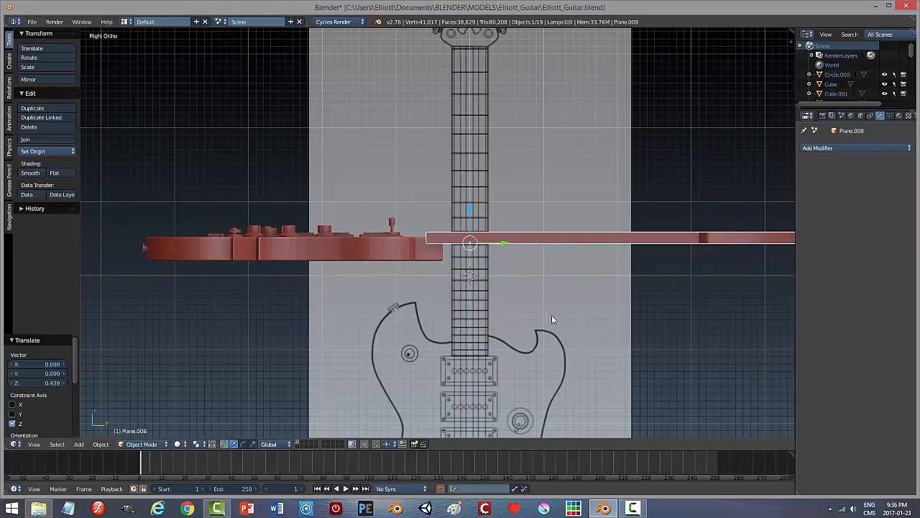
Step: Enter Edit Mode on the neck and select the end face nearest the guitar body
{"action": "middle_click_drag", "start_coordinate": [551, 315], "coordinate": [566, 353]}
{"action": "key", "text": "Tab"}
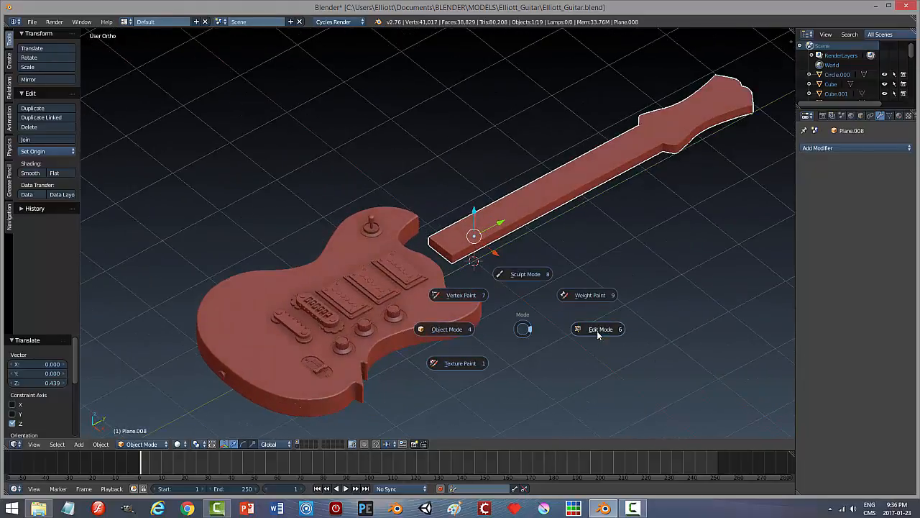
{"action": "left_click", "coordinate": [598, 329]}
{"action": "scroll", "coordinate": [454, 278], "scroll_direction": "up", "scroll_amount": 4}
{"action": "right_click", "coordinate": [453, 278]}
{"action": "middle_click_drag", "start_coordinate": [453, 278], "coordinate": [541, 318]}
{"action": "key", "text": "KP_3"}
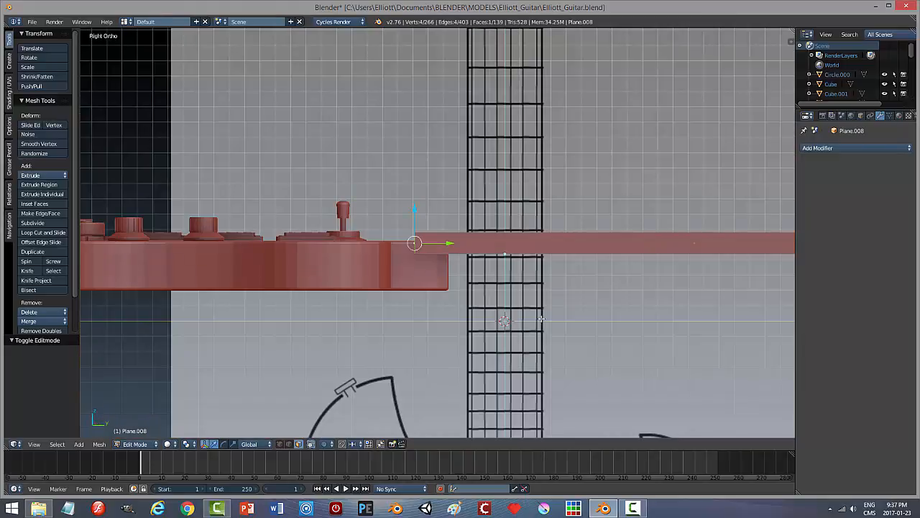
{"action": "key", "text": "KP_7"}
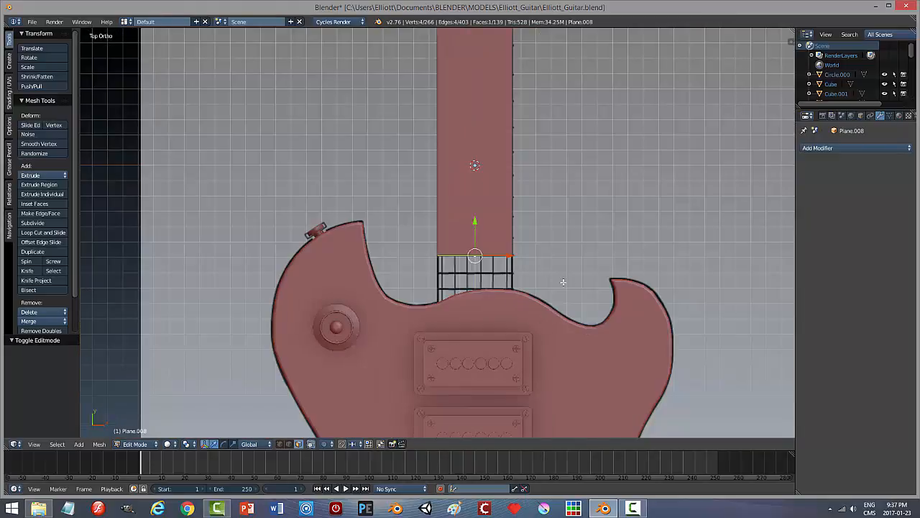
{"action": "middle_click_drag", "start_coordinate": [600, 299], "coordinate": [515, 295]}
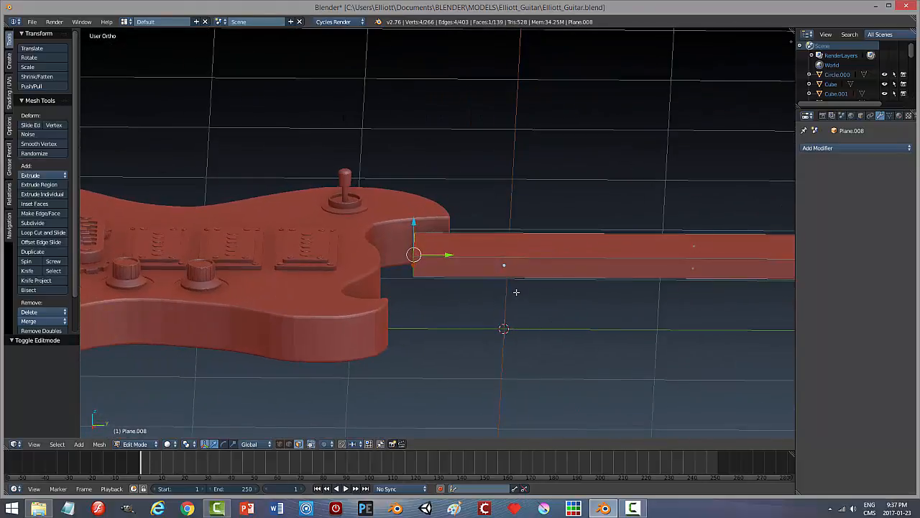
Step: Extrude the selected neck end face and move it -0.494 along Y to the nearest pickup
{"action": "key", "text": "e"}
{"action": "right_click", "coordinate": [511, 289]}
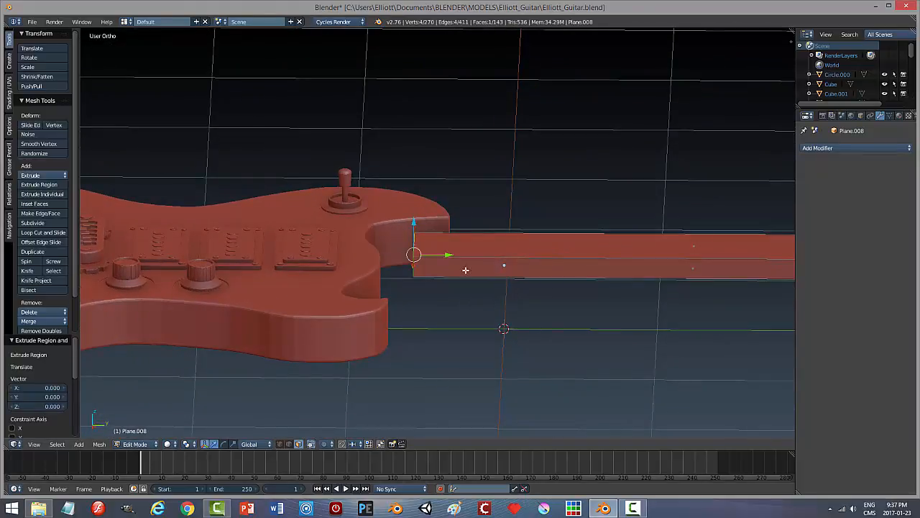
{"action": "left_click_drag", "start_coordinate": [448, 256], "coordinate": [374, 263]}
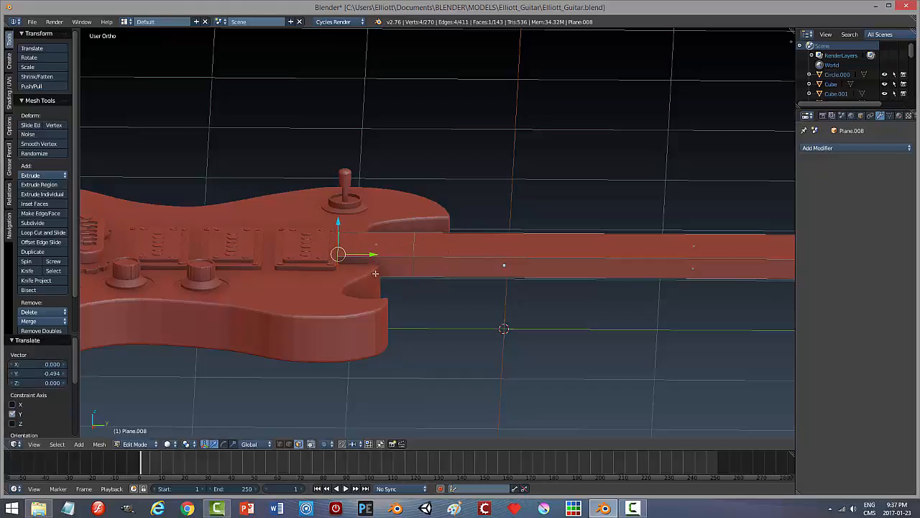
{"action": "mouse_move", "coordinate": [377, 268]}
{"action": "middle_mouse_down"}
{"action": "mouse_move", "coordinate": [419, 286]}
{"action": "mouse_move", "coordinate": [391, 267]}
{"action": "middle_mouse_up"}
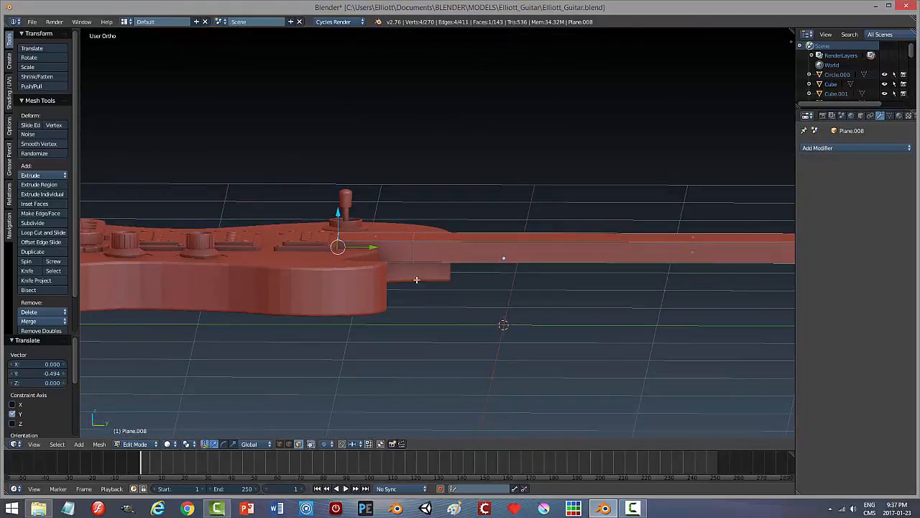
{"action": "middle_click_drag", "start_coordinate": [431, 281], "coordinate": [409, 283]}
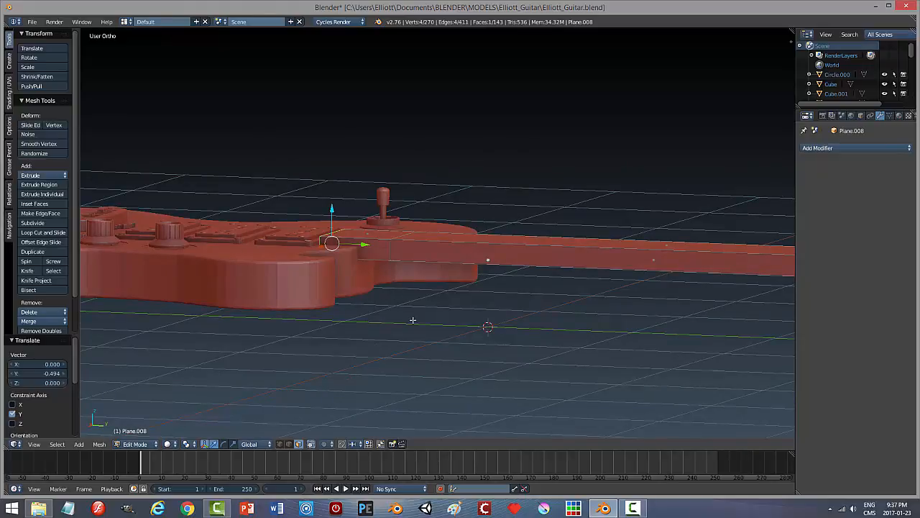
{"action": "middle_click_drag", "start_coordinate": [421, 328], "coordinate": [446, 350]}
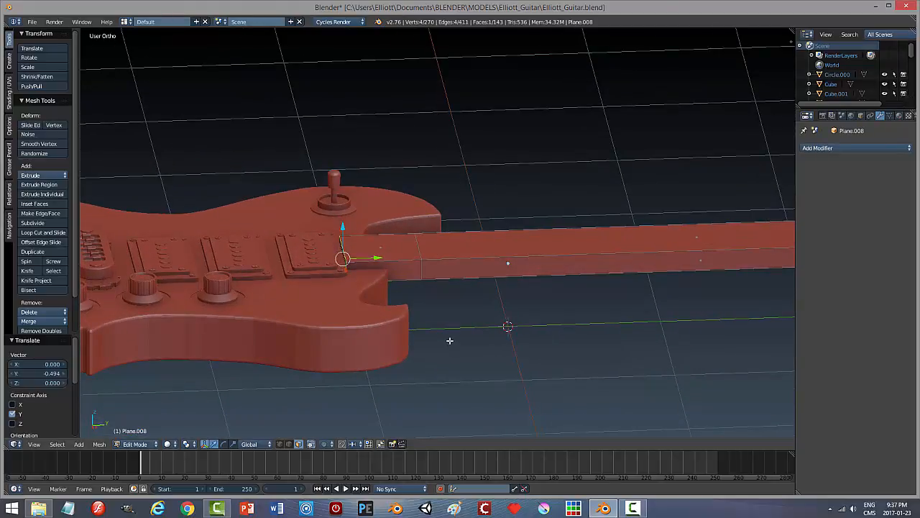
Step: Add three evenly spaced loop cuts across the extruded neck section over the body, keeping them centred
{"action": "scroll", "coordinate": [432, 338], "scroll_direction": "up", "scroll_amount": 3}
{"action": "middle_click_drag", "start_coordinate": [414, 336], "coordinate": [450, 335]}
{"action": "key", "text": "a"}
{"action": "key", "text": "ctrl+r"}
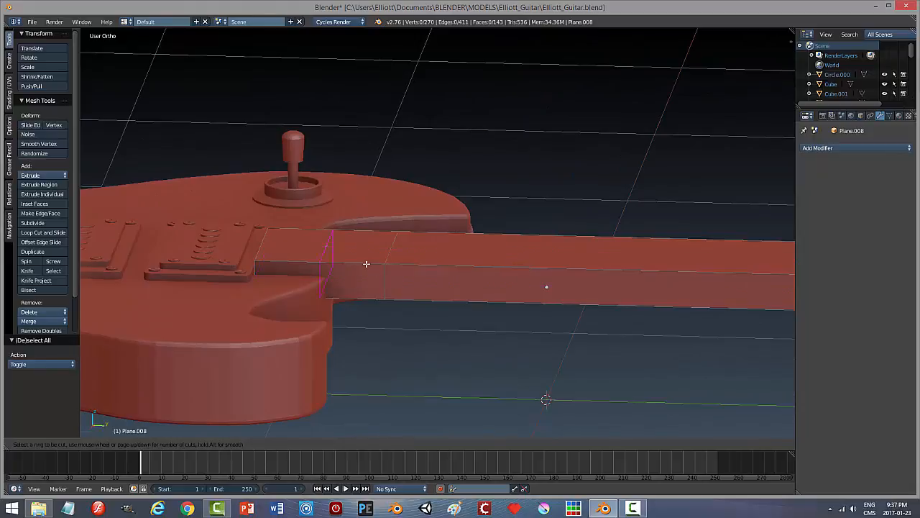
{"action": "scroll", "coordinate": [365, 261], "scroll_direction": "up", "scroll_amount": 1}
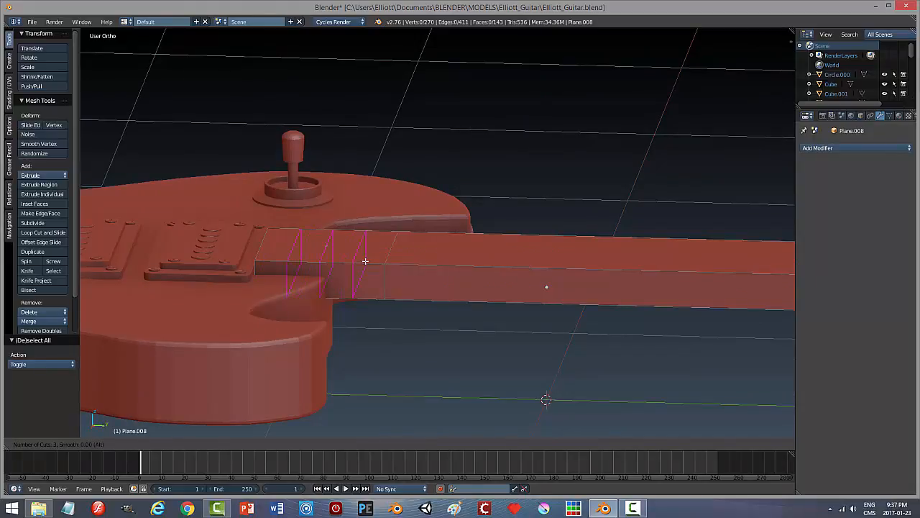
{"action": "left_click", "coordinate": [366, 261]}
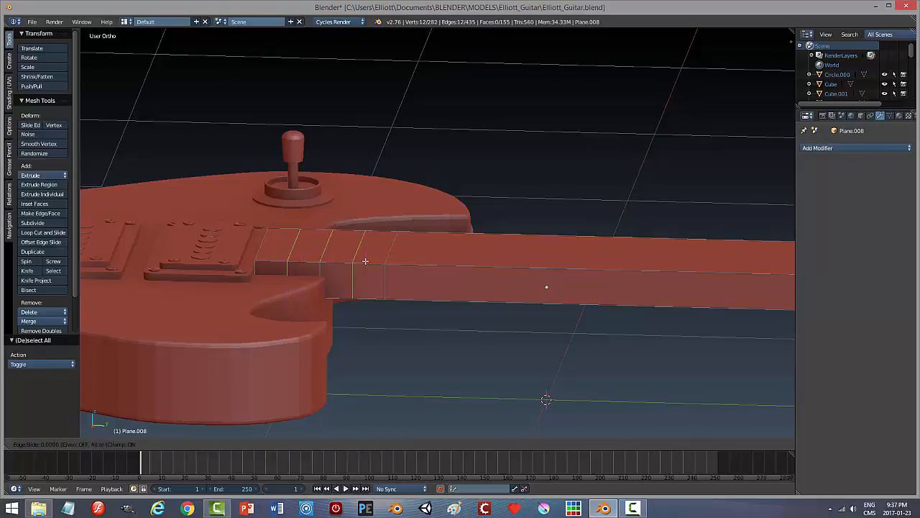
{"action": "right_click", "coordinate": [381, 322]}
Step: Clear the mesh selection, display the model in wireframe and use edge selection
{"action": "mouse_move", "coordinate": [407, 373]}
{"action": "middle_mouse_down"}
{"action": "mouse_move", "coordinate": [420, 355]}
{"action": "mouse_move", "coordinate": [432, 359]}
{"action": "mouse_move", "coordinate": [424, 348]}
{"action": "mouse_move", "coordinate": [395, 353]}
{"action": "mouse_move", "coordinate": [423, 365]}
{"action": "mouse_move", "coordinate": [427, 356]}
{"action": "middle_mouse_up"}
{"action": "key", "text": "a"}
{"action": "key", "text": "z"}
{"action": "left_click", "coordinate": [461, 360]}
{"action": "key", "text": "ctrl+Tab"}
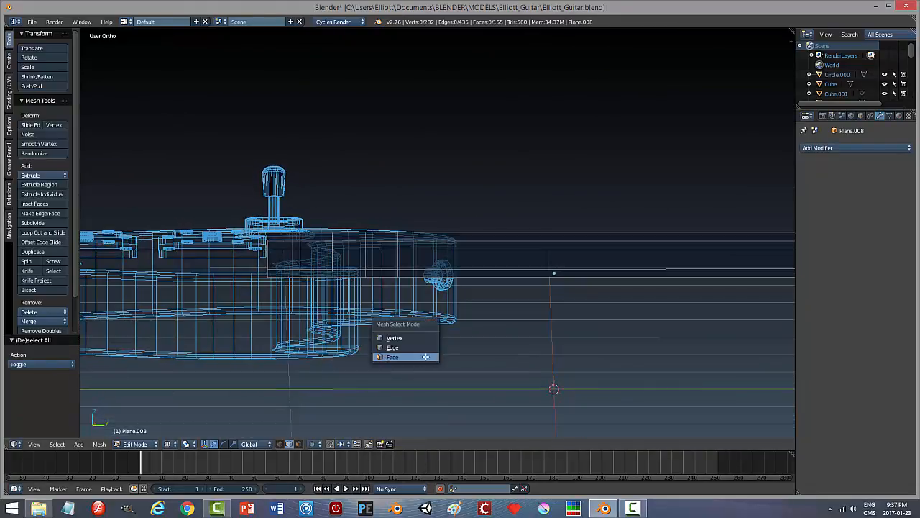
{"action": "left_click", "coordinate": [417, 348]}
Step: Select the four crosswise bottom edges of the neck's extruded end section
{"action": "middle_click_drag", "start_coordinate": [382, 370], "coordinate": [378, 311]}
{"action": "right_click", "coordinate": [366, 268]}
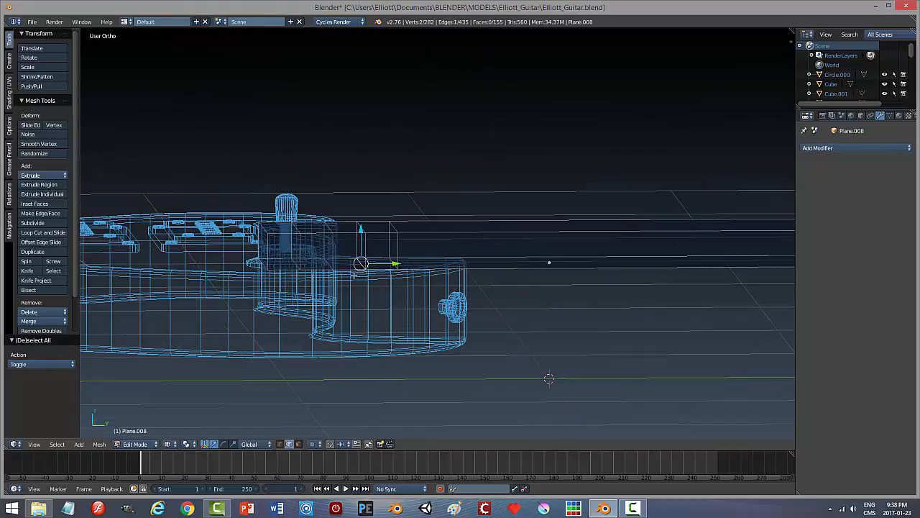
{"action": "right_click", "coordinate": [329, 267], "text": "shift"}
{"action": "right_click", "coordinate": [297, 268], "text": "shift"}
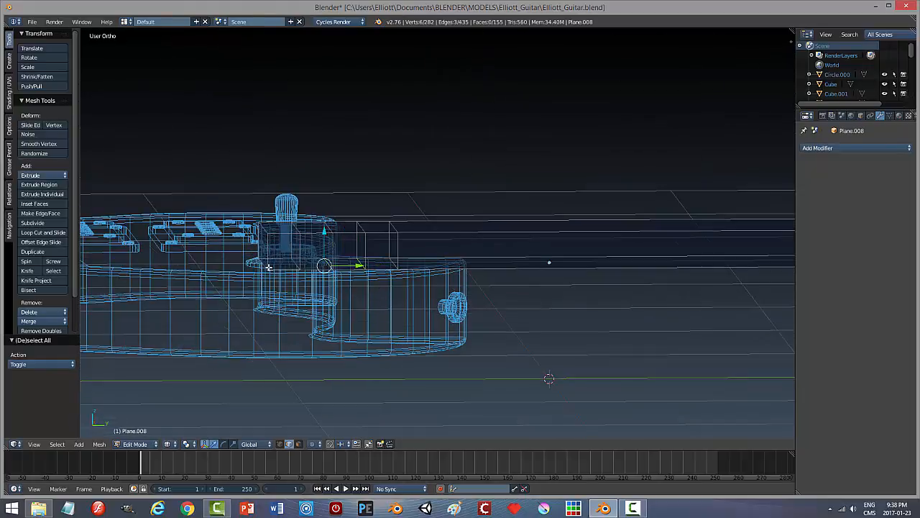
{"action": "right_click", "coordinate": [284, 270], "text": "shift"}
{"action": "right_click", "coordinate": [295, 265], "text": "shift"}
{"action": "right_click", "coordinate": [261, 264], "text": "shift"}
{"action": "mouse_move", "coordinate": [385, 314]}
{"action": "middle_mouse_down"}
{"action": "mouse_move", "coordinate": [390, 329]}
{"action": "mouse_move", "coordinate": [421, 335]}
{"action": "mouse_move", "coordinate": [386, 329]}
{"action": "middle_mouse_up"}
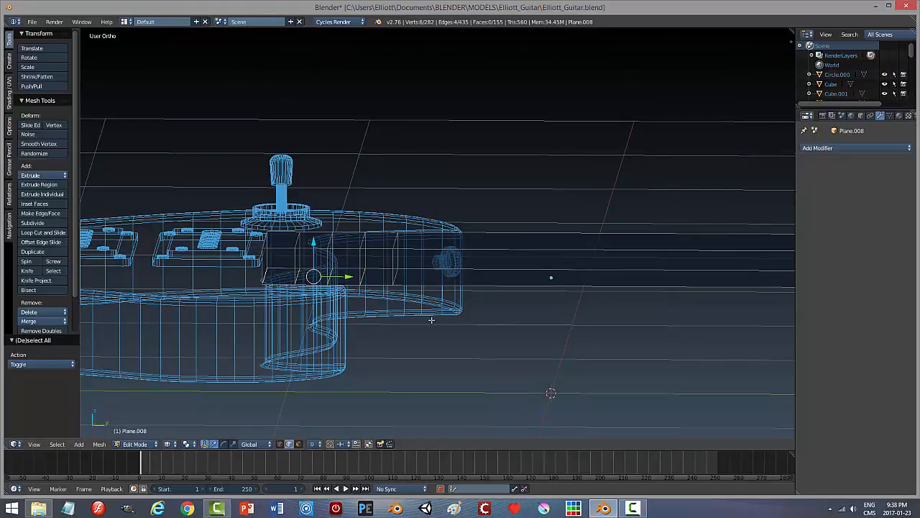
Step: In the right side view, lower the four bottom edges 0.076 along Z, then raise them 0.011
{"action": "key", "text": "KP_3"}
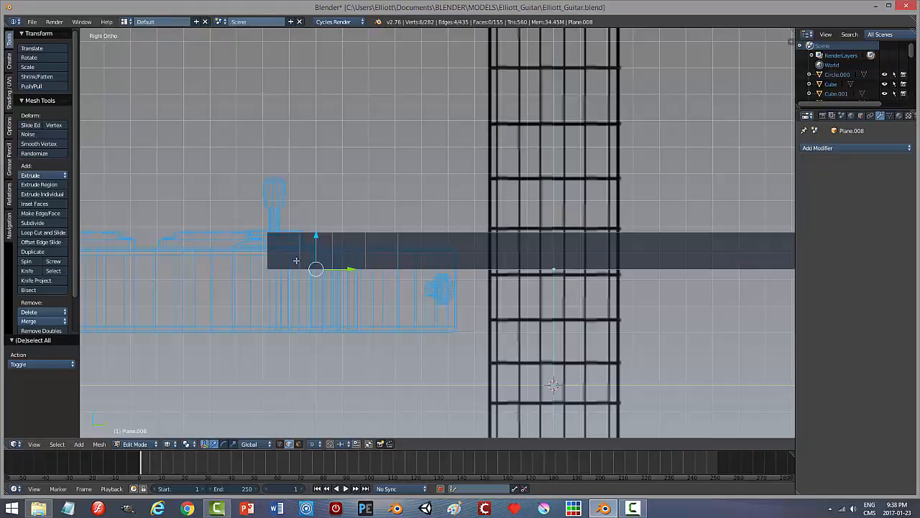
{"action": "key", "text": "g"}
{"action": "key", "text": "z"}
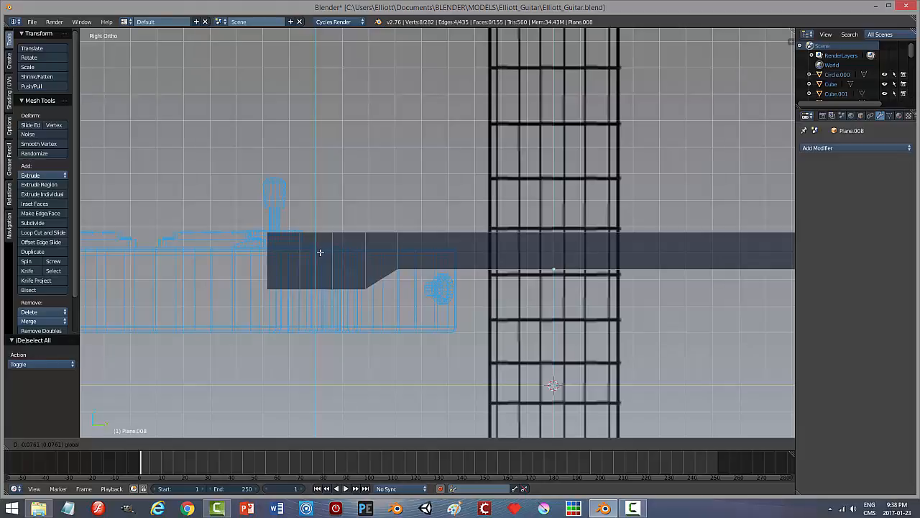
{"action": "left_click", "coordinate": [320, 252]}
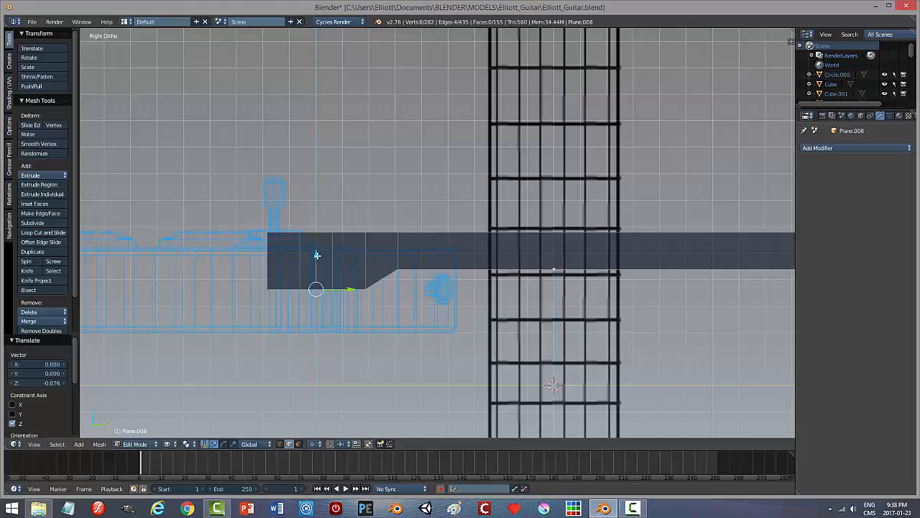
{"action": "left_click_drag", "start_coordinate": [317, 255], "coordinate": [317, 251]}
Step: Remove the edge nearest the headstock from the selection and lower the other three bottom edges 0.034 along Z
{"action": "middle_click_drag", "start_coordinate": [363, 315], "coordinate": [385, 314]}
{"action": "right_click", "coordinate": [362, 266], "text": "shift"}
{"action": "key", "text": "KP_3"}
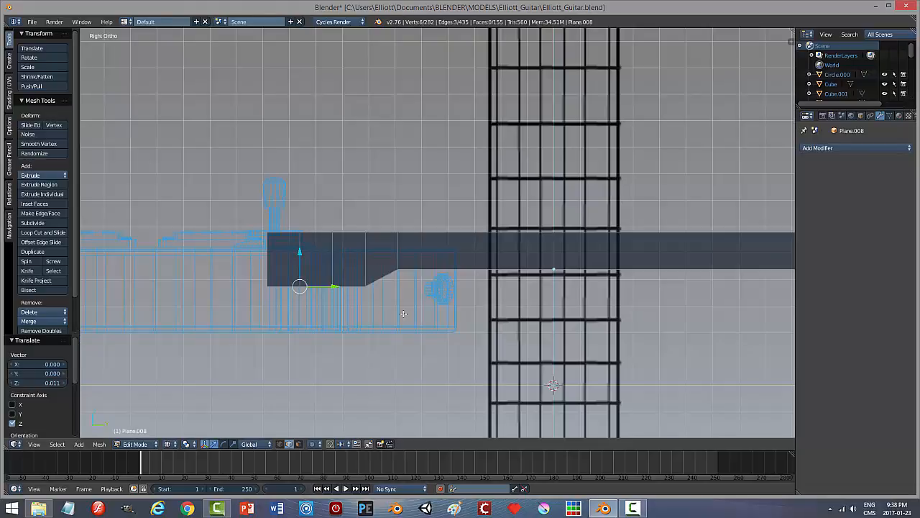
{"action": "key", "text": "g"}
{"action": "key", "text": "z"}
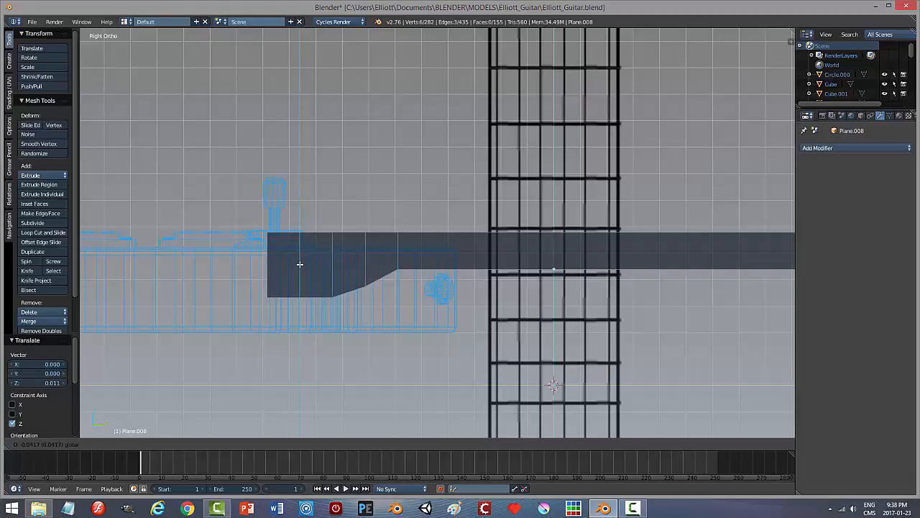
{"action": "left_click", "coordinate": [300, 267]}
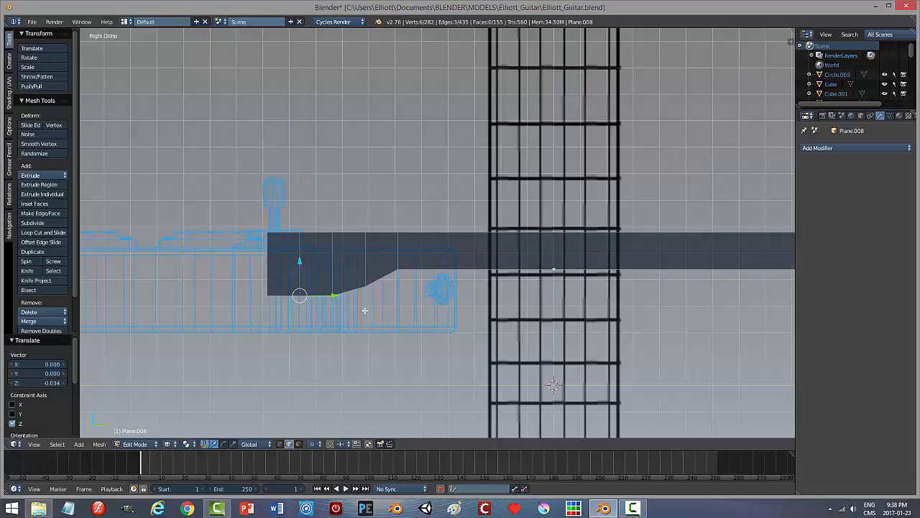
Step: Keep only the two bottom edges nearest the pickup selected and lower them 0.031 along Z
{"action": "middle_click_drag", "start_coordinate": [386, 327], "coordinate": [332, 278]}
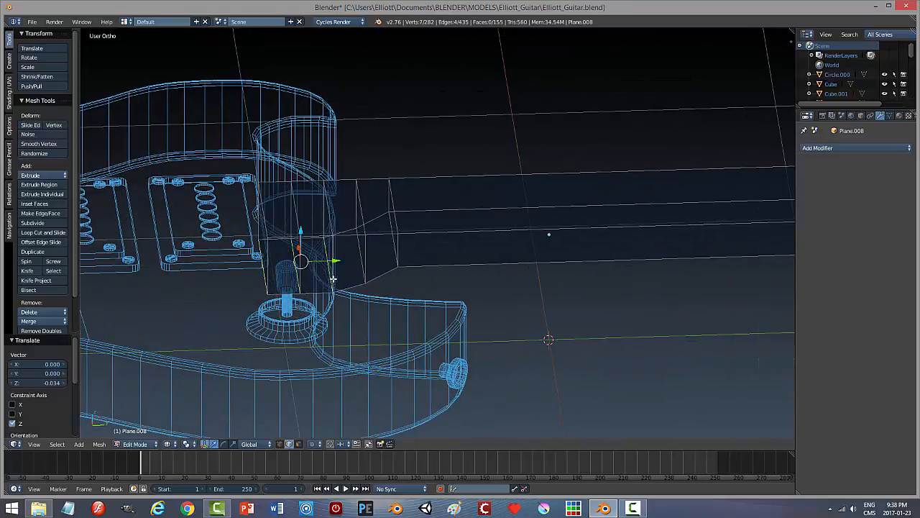
{"action": "right_click", "coordinate": [332, 254]}
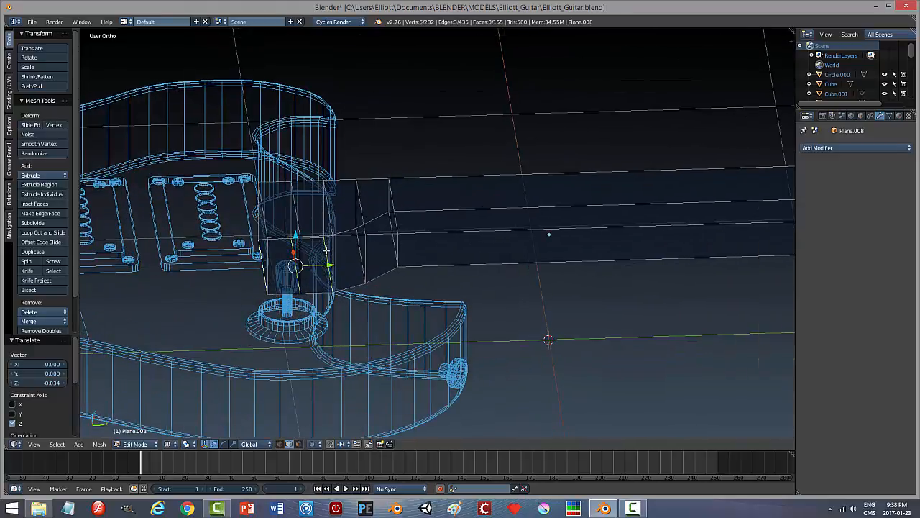
{"action": "right_click", "coordinate": [326, 251], "text": "shift"}
{"action": "middle_click_drag", "start_coordinate": [344, 296], "coordinate": [348, 308]}
{"action": "key", "text": "KP_3"}
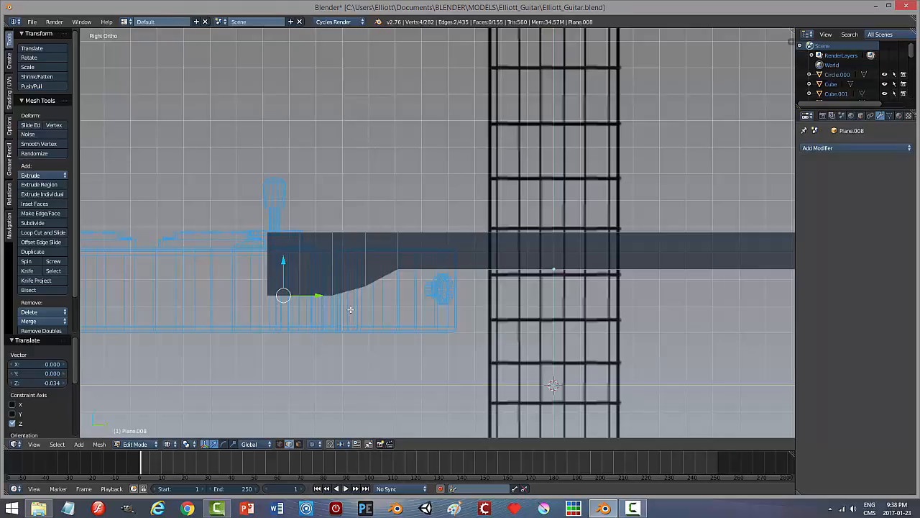
{"action": "key", "text": "g"}
{"action": "key", "text": "z"}
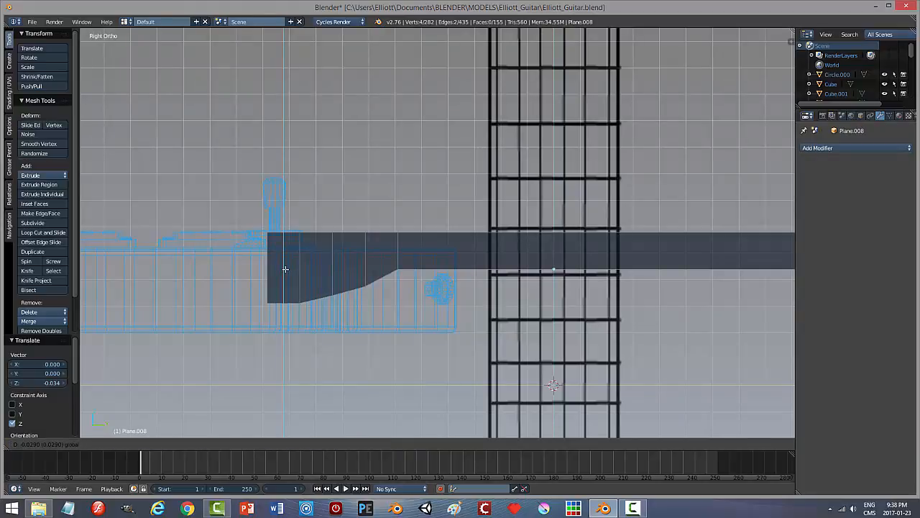
{"action": "left_click", "coordinate": [286, 270]}
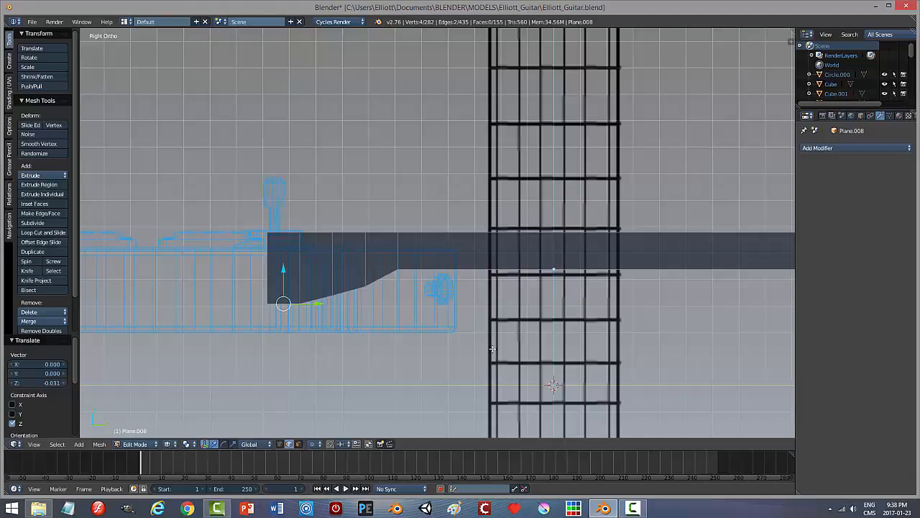
Step: Clear the edge selection and display the model in solid shading
{"action": "key", "text": "a"}
{"action": "key", "text": "z"}
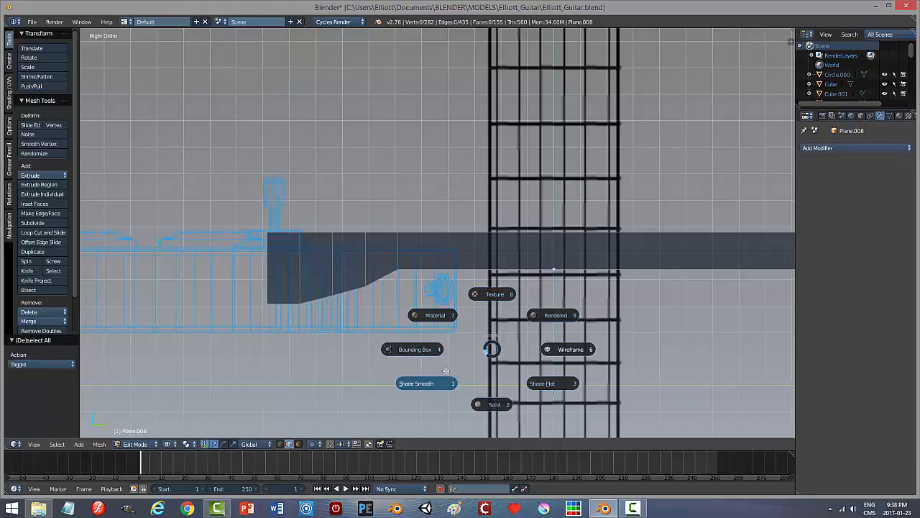
{"action": "left_click", "coordinate": [491, 401]}
Step: Lower the neck's bottom edge where the heel slope begins 0.016 along Z, then deselect it
{"action": "middle_click_drag", "start_coordinate": [474, 345], "coordinate": [462, 319]}
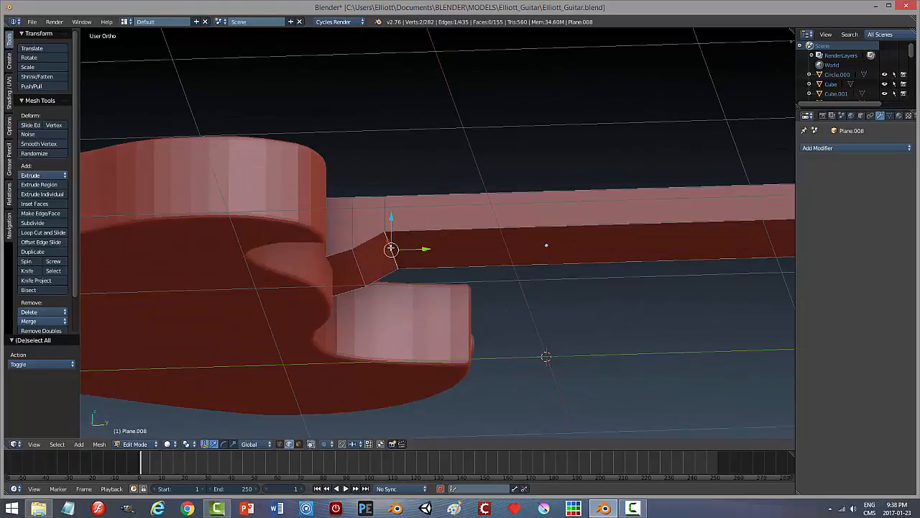
{"action": "middle_click_drag", "start_coordinate": [390, 248], "coordinate": [435, 322]}
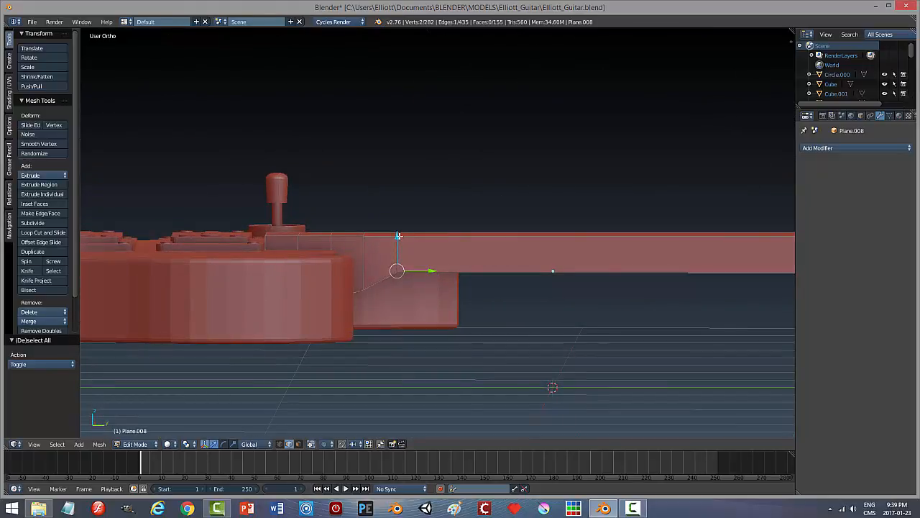
{"action": "left_click_drag", "start_coordinate": [398, 235], "coordinate": [399, 240]}
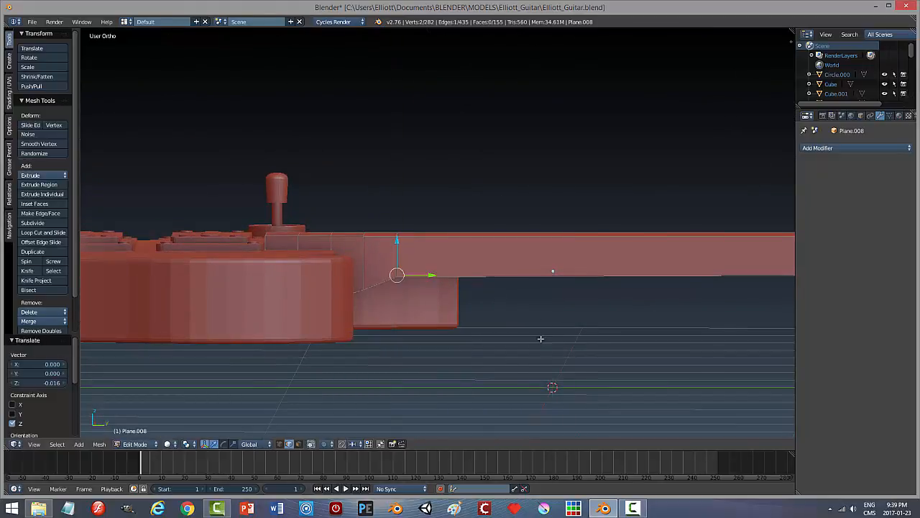
{"action": "middle_click_drag", "start_coordinate": [540, 338], "coordinate": [519, 378]}
{"action": "key", "text": "a"}
{"action": "middle_click_drag", "start_coordinate": [529, 391], "coordinate": [550, 376]}
{"action": "scroll", "coordinate": [616, 349], "scroll_direction": "down", "scroll_amount": 3}
{"action": "middle_click_drag", "start_coordinate": [616, 350], "coordinate": [691, 328]}
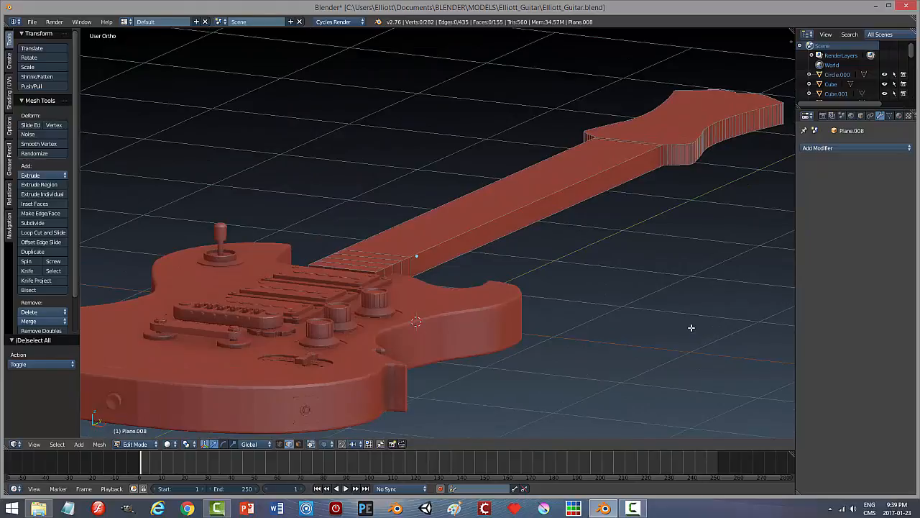
Step: In edge selection mode, select the whole top outline of the neck and headstock, including the end edge at the pickup
{"action": "scroll", "coordinate": [649, 322], "scroll_direction": "up", "scroll_amount": 2}
{"action": "key", "text": "ctrl+Tab"}
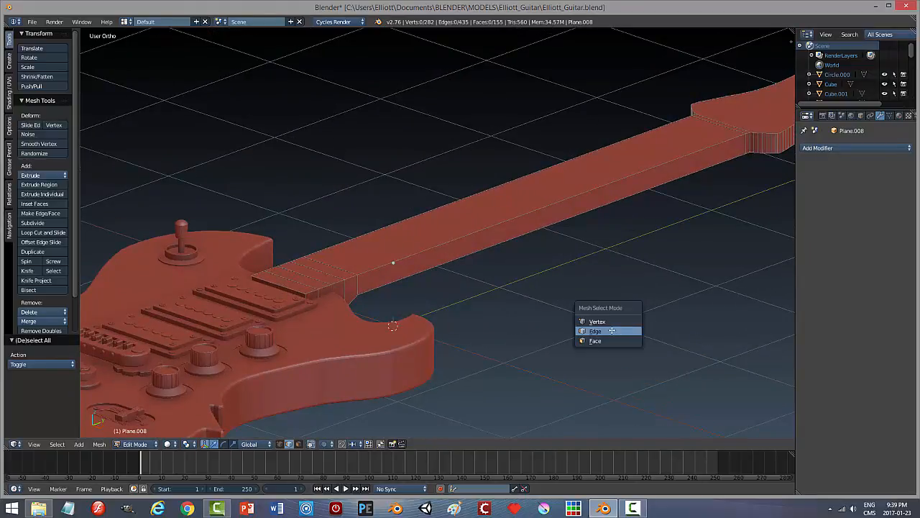
{"action": "left_click", "coordinate": [612, 331]}
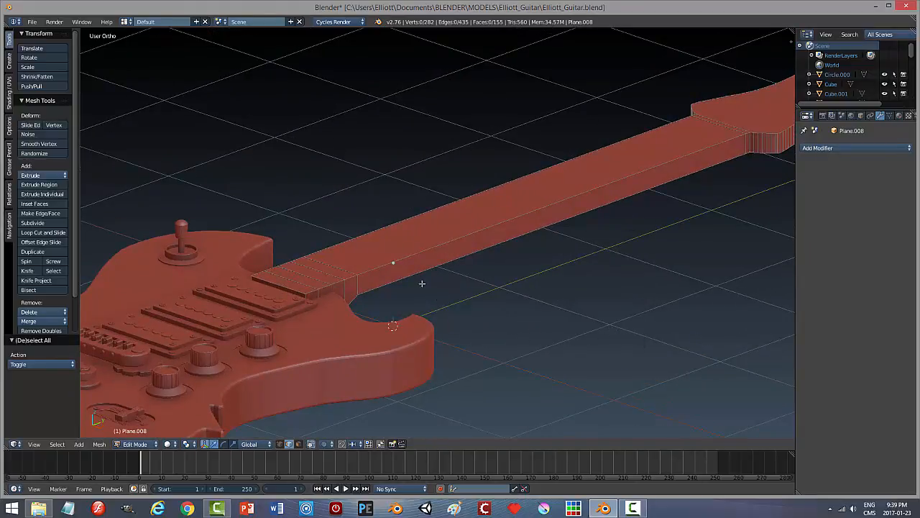
{"action": "right_click", "coordinate": [309, 293], "text": "alt"}
{"action": "middle_click_drag", "start_coordinate": [591, 292], "coordinate": [239, 274]}
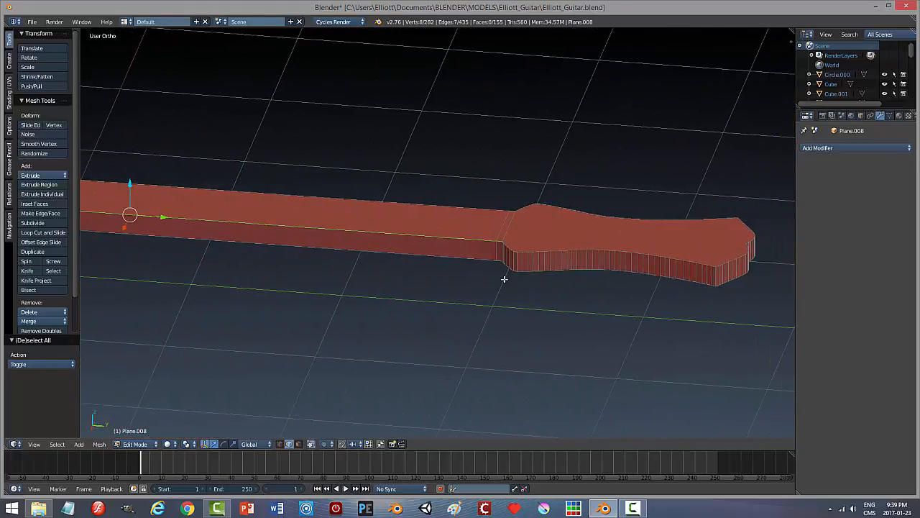
{"action": "right_click", "coordinate": [506, 247], "text": "alt+shift"}
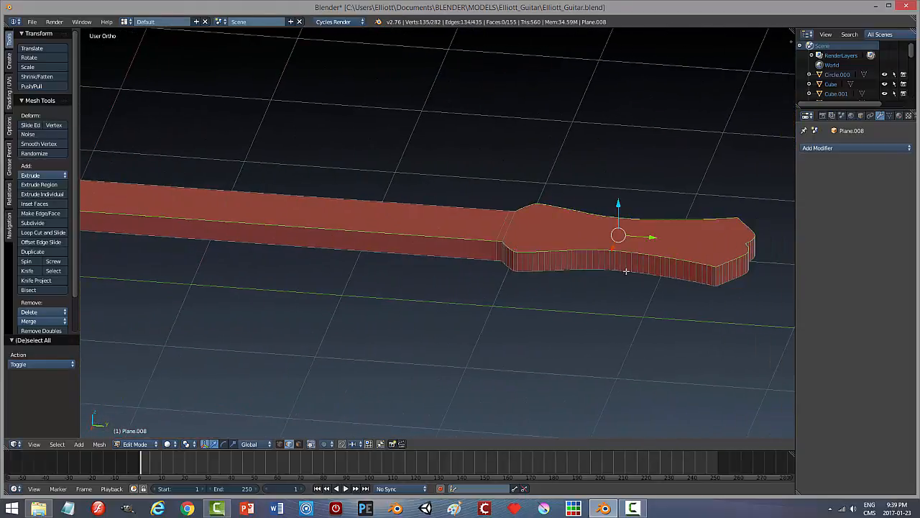
{"action": "middle_click_drag", "start_coordinate": [743, 286], "coordinate": [468, 246]}
{"action": "right_click", "coordinate": [367, 174], "text": "alt+shift"}
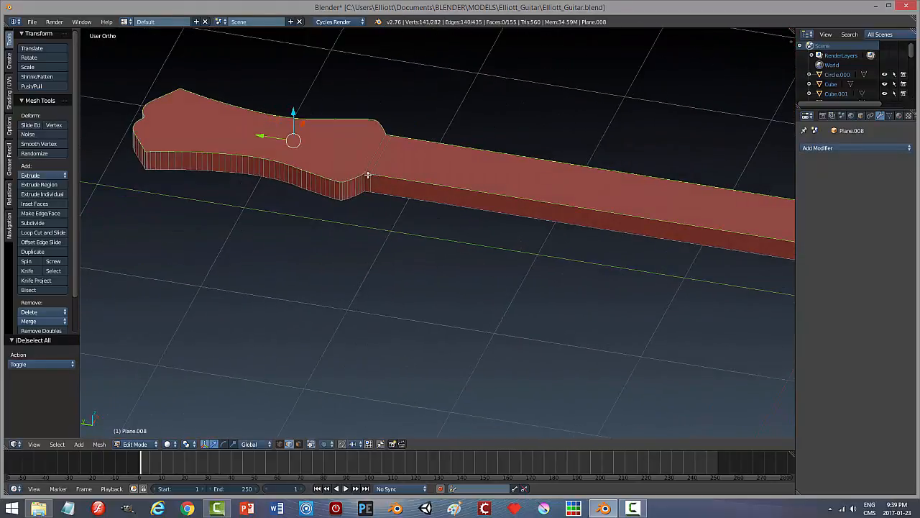
{"action": "middle_click_drag", "start_coordinate": [585, 276], "coordinate": [545, 258]}
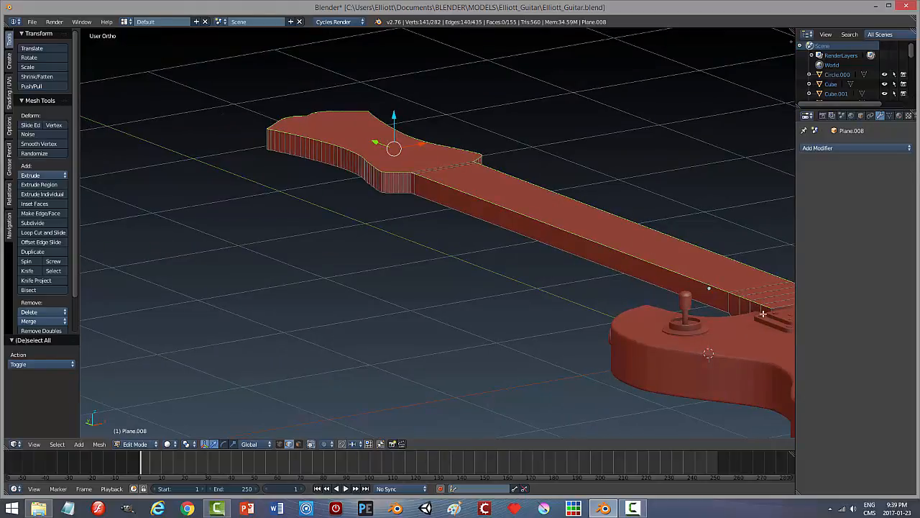
{"action": "middle_click_drag", "start_coordinate": [682, 335], "coordinate": [547, 323], "text": "shift"}
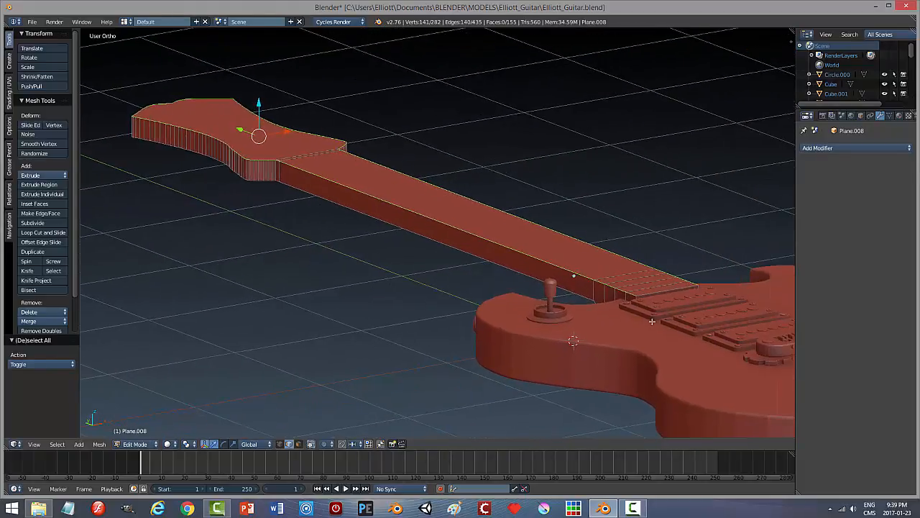
{"action": "right_click", "coordinate": [649, 294], "text": "shift"}
{"action": "middle_click_drag", "start_coordinate": [616, 331], "coordinate": [441, 312]}
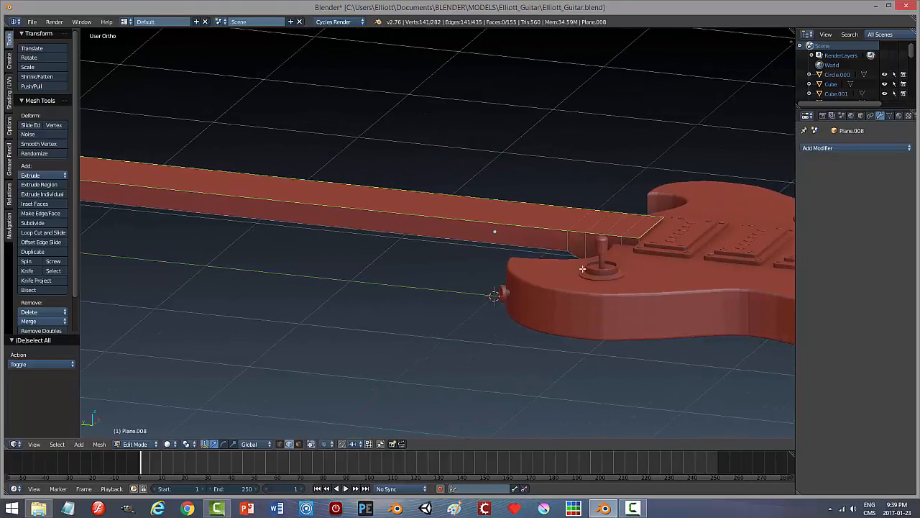
Step: Extend the selection with the bottom outline edges along both sides of the neck, the heel slope and the headstock
{"action": "middle_click_drag", "start_coordinate": [564, 266], "coordinate": [666, 224]}
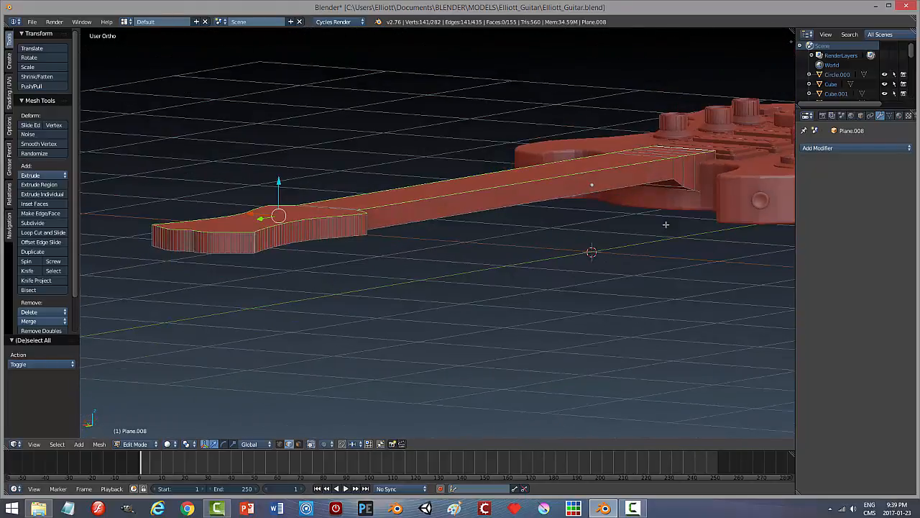
{"action": "right_click", "coordinate": [691, 188], "text": "alt+shift"}
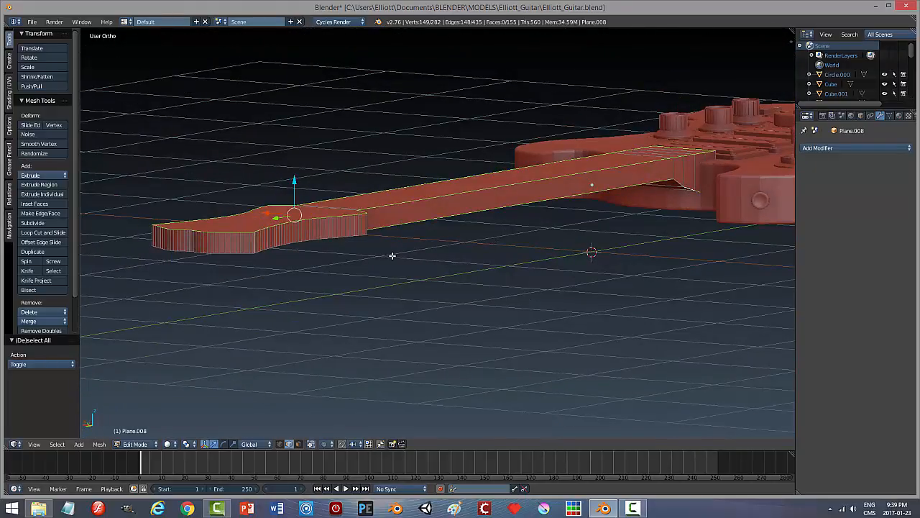
{"action": "middle_click_drag", "start_coordinate": [436, 286], "coordinate": [368, 294]}
{"action": "middle_click_drag", "start_coordinate": [261, 309], "coordinate": [460, 291], "text": "shift"}
{"action": "right_click", "coordinate": [208, 213], "text": "alt+shift"}
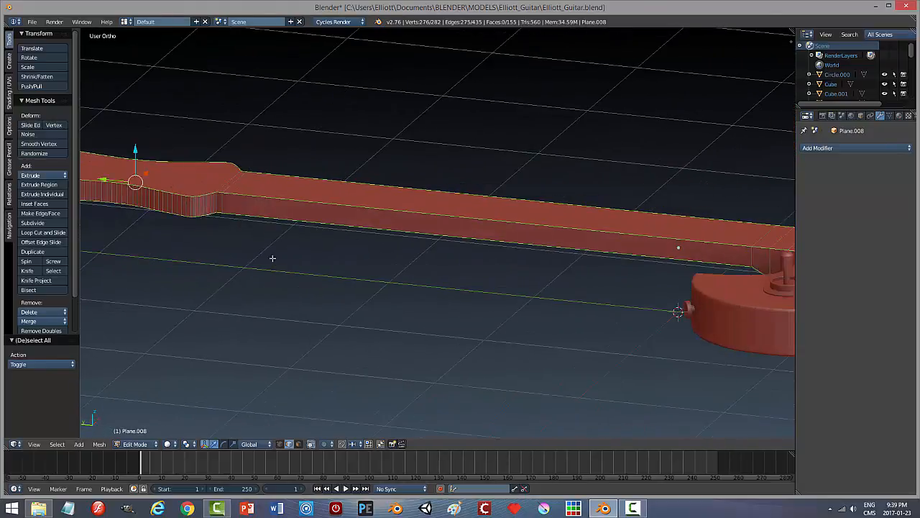
{"action": "middle_click_drag", "start_coordinate": [272, 258], "coordinate": [529, 197]}
{"action": "right_click", "coordinate": [552, 134], "text": "alt+shift"}
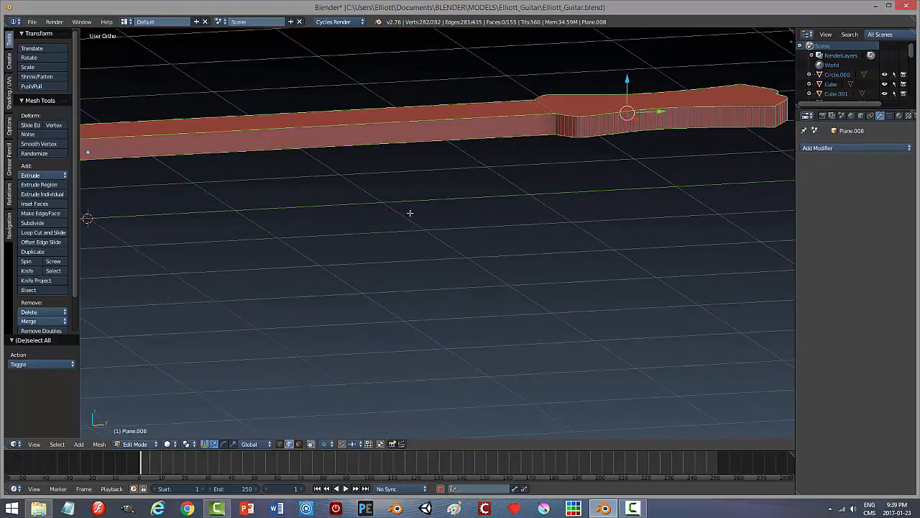
Step: Use wireframe display to add the hidden bottom edge at the neck's body end to the selection, and restore solid shading
{"action": "middle_click_drag", "start_coordinate": [409, 213], "coordinate": [378, 256]}
{"action": "key", "text": "z"}
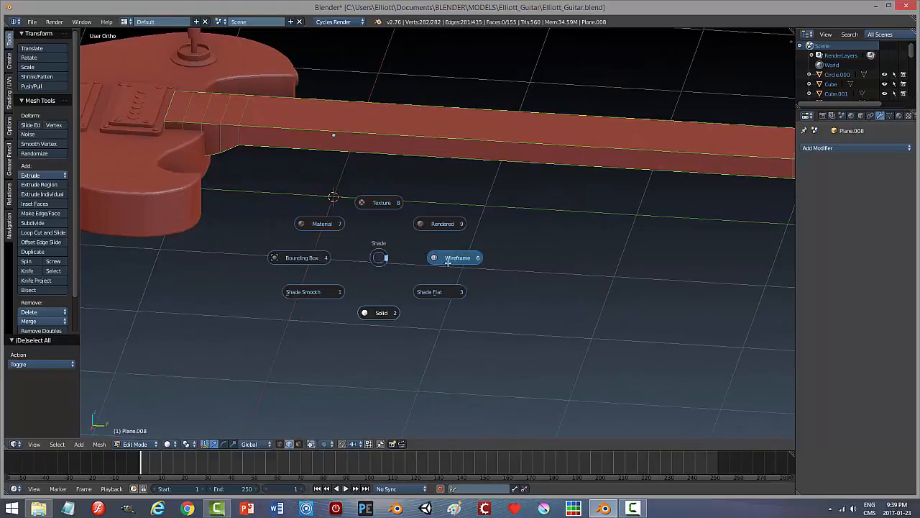
{"action": "left_click", "coordinate": [447, 262]}
{"action": "middle_click_drag", "start_coordinate": [325, 267], "coordinate": [255, 249]}
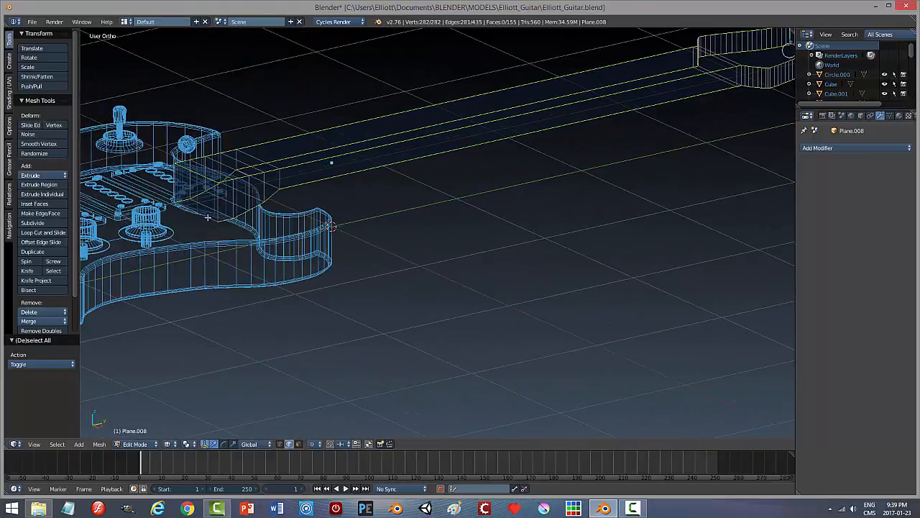
{"action": "middle_click_drag", "start_coordinate": [367, 275], "coordinate": [336, 275]}
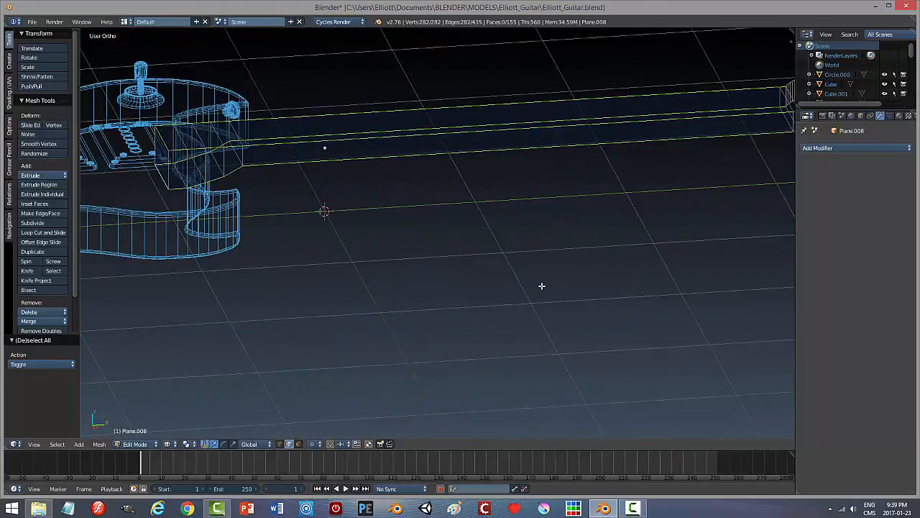
{"action": "middle_click_drag", "start_coordinate": [541, 285], "coordinate": [563, 285]}
{"action": "key", "text": "z"}
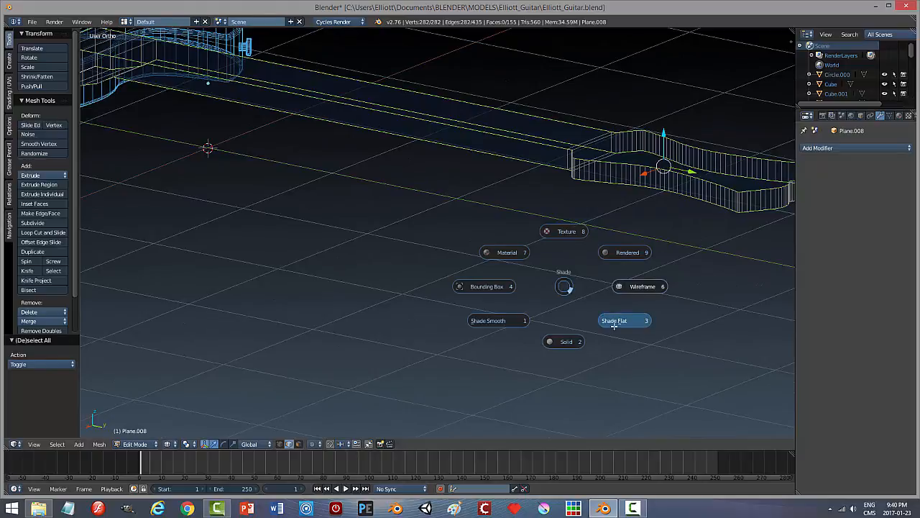
{"action": "left_click", "coordinate": [573, 337]}
{"action": "middle_click_drag", "start_coordinate": [678, 305], "coordinate": [534, 304]}
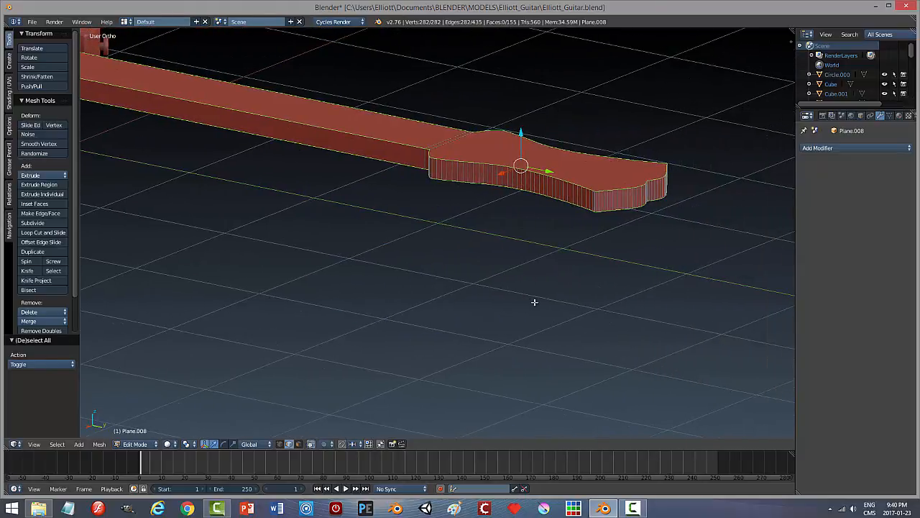
Step: Bevel the selected top and bottom outline edges with an offset of about 0.019 and 3 segments, and clear the selection
{"action": "middle_click_drag", "start_coordinate": [589, 312], "coordinate": [583, 328]}
{"action": "scroll", "coordinate": [698, 372], "scroll_direction": "up", "scroll_amount": 3}
{"action": "middle_click_drag", "start_coordinate": [698, 372], "coordinate": [442, 298], "text": "shift"}
{"action": "scroll", "coordinate": [366, 196], "scroll_direction": "up", "scroll_amount": 2}
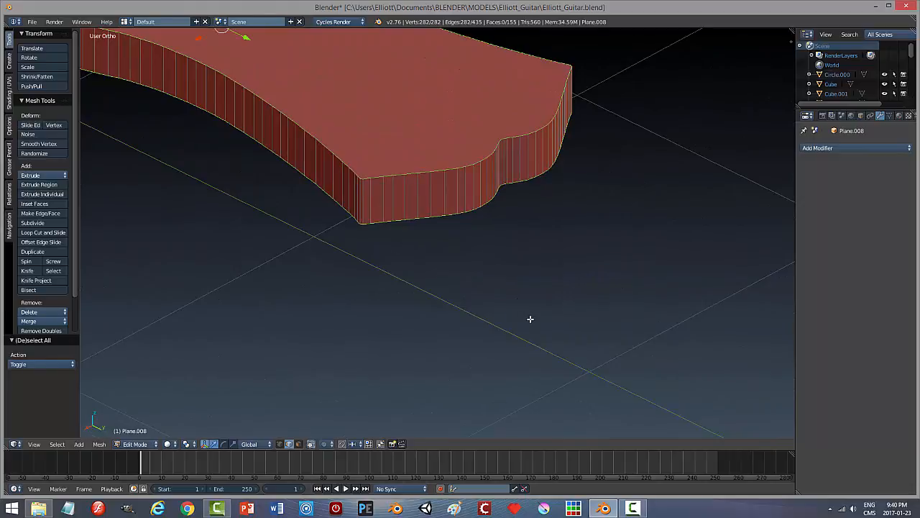
{"action": "middle_click_drag", "start_coordinate": [496, 307], "coordinate": [504, 309]}
{"action": "key", "text": "ctrl+b"}
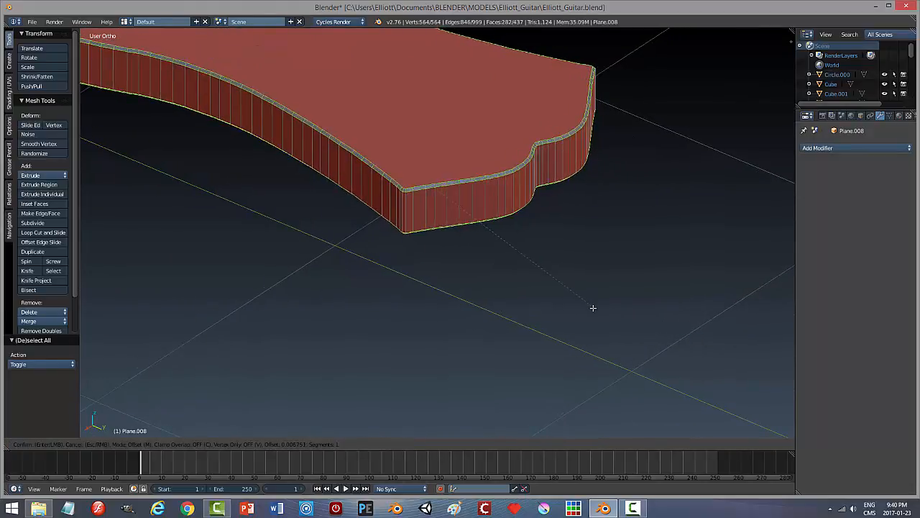
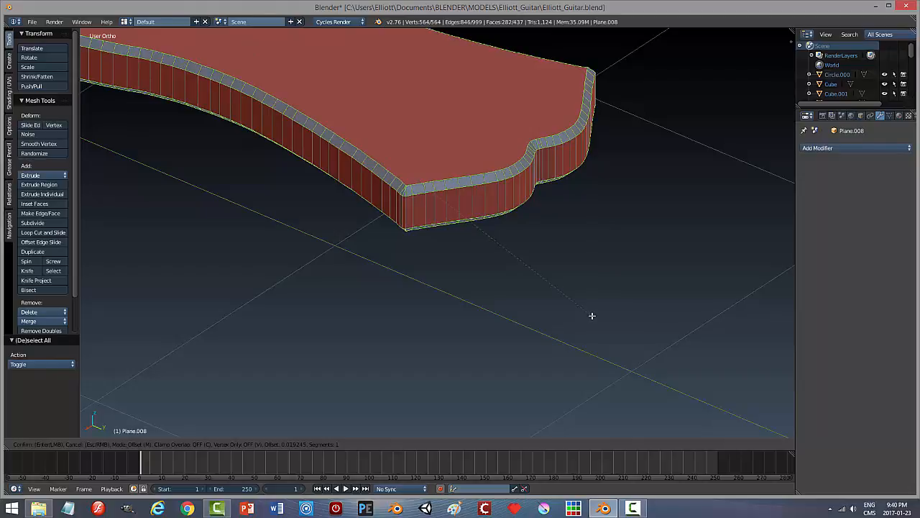
{"action": "scroll", "coordinate": [591, 314], "scroll_direction": "up", "scroll_amount": 2}
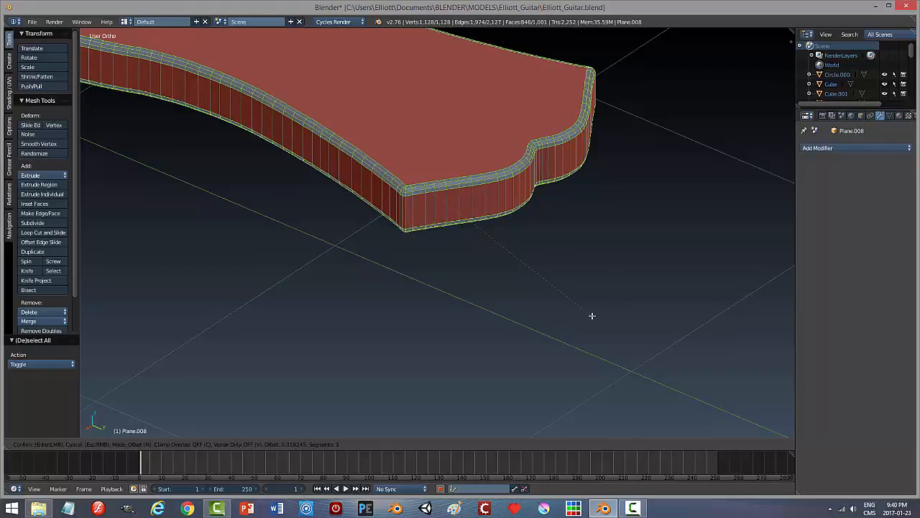
{"action": "scroll", "coordinate": [591, 315], "scroll_direction": "down", "scroll_amount": 1}
{"action": "scroll", "coordinate": [592, 315], "scroll_direction": "up", "scroll_amount": 1}
{"action": "left_click", "coordinate": [592, 315]}
{"action": "key", "text": "a"}
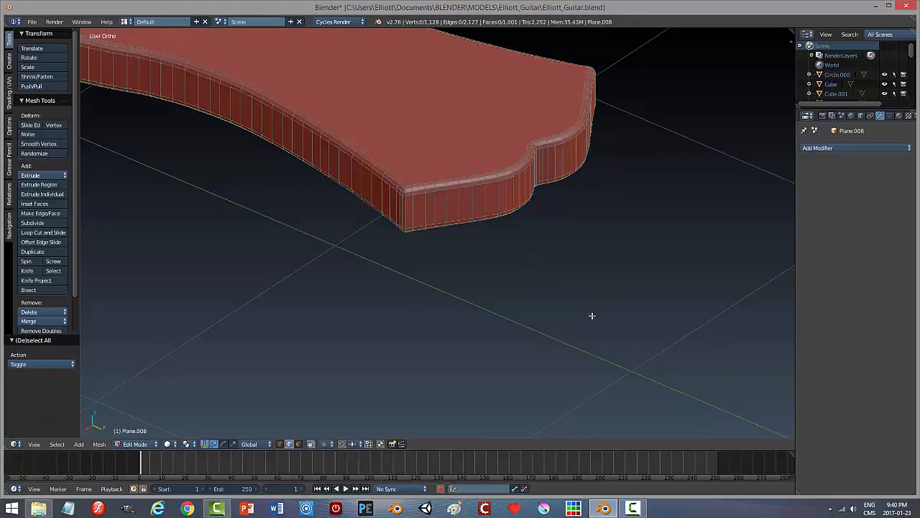
Step: Leave mesh editing and examine the bevelled edges and corners of the headstock from several angles
{"action": "key", "text": "Tab"}
{"action": "left_click", "coordinate": [528, 319]}
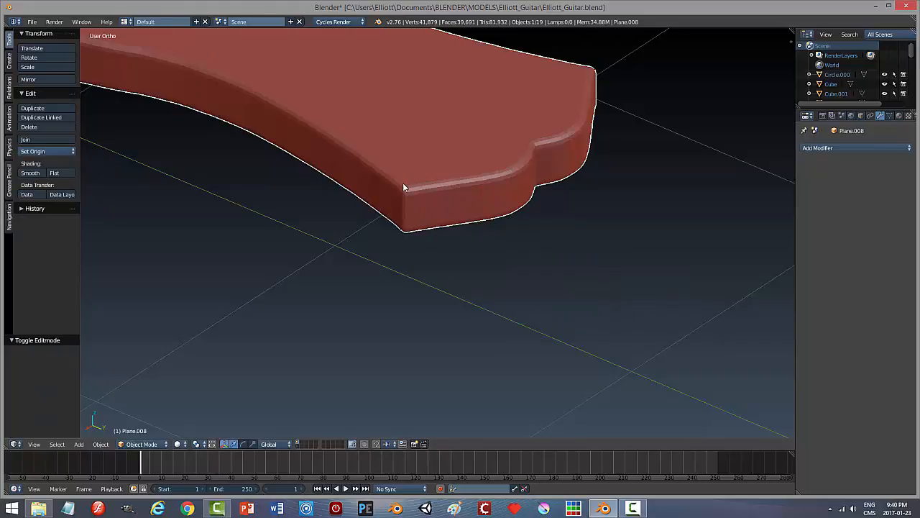
{"action": "scroll", "coordinate": [427, 309], "scroll_direction": "down", "scroll_amount": 8}
{"action": "middle_click_drag", "start_coordinate": [394, 296], "coordinate": [464, 326]}
{"action": "scroll", "coordinate": [458, 326], "scroll_direction": "up", "scroll_amount": 4}
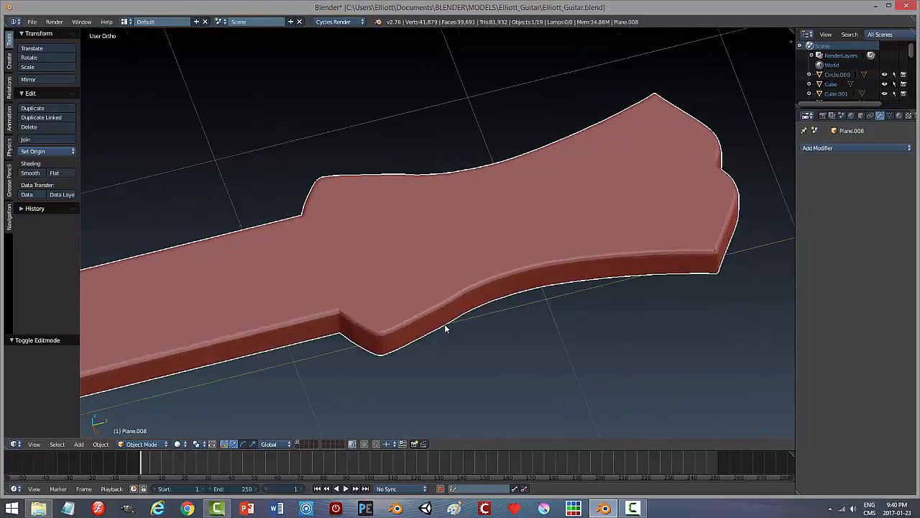
{"action": "scroll", "coordinate": [431, 338], "scroll_direction": "up", "scroll_amount": 3}
{"action": "scroll", "coordinate": [651, 368], "scroll_direction": "down", "scroll_amount": 2}
{"action": "middle_click_drag", "start_coordinate": [651, 367], "coordinate": [585, 340]}
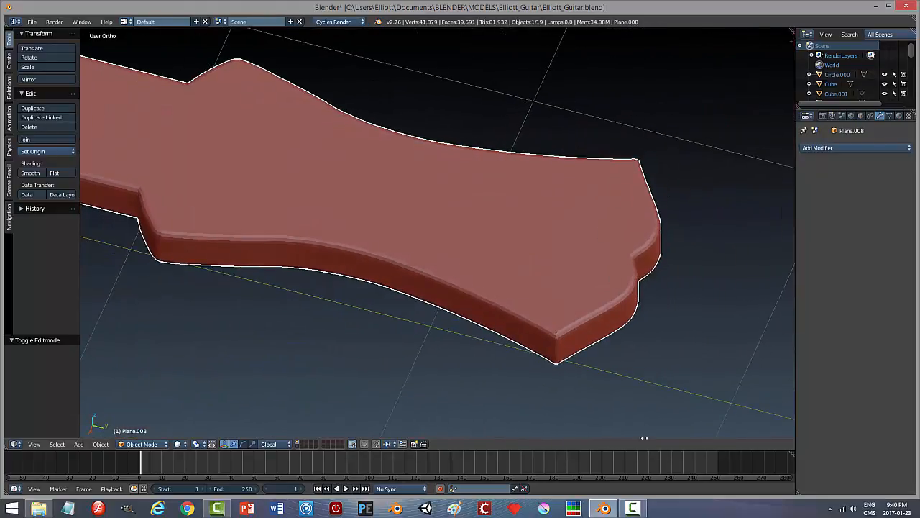
{"action": "middle_click_drag", "start_coordinate": [623, 389], "coordinate": [549, 376]}
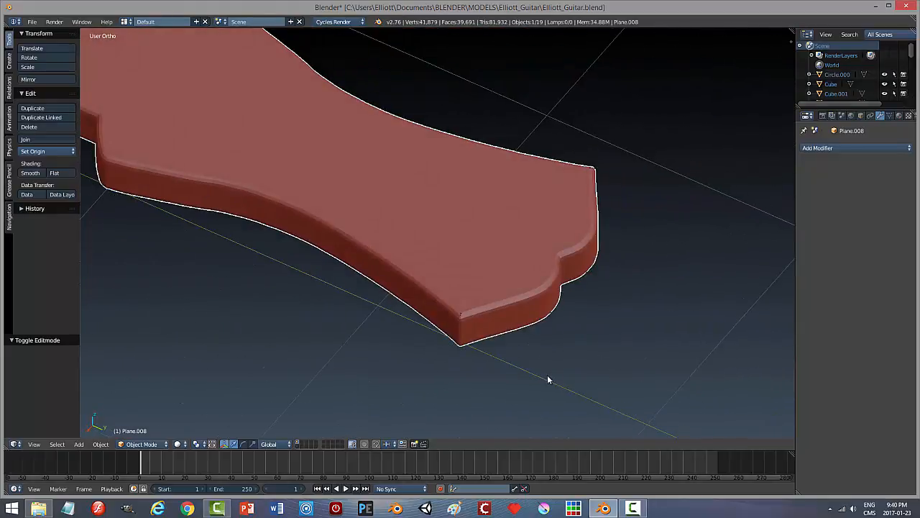
Step: Resume mesh editing in vertex selection mode at the headstock's pointed tip corner
{"action": "scroll", "coordinate": [503, 381], "scroll_direction": "up", "scroll_amount": 3}
{"action": "key", "text": "Tab"}
{"action": "left_click", "coordinate": [567, 378]}
{"action": "scroll", "coordinate": [518, 410], "scroll_direction": "up", "scroll_amount": 3}
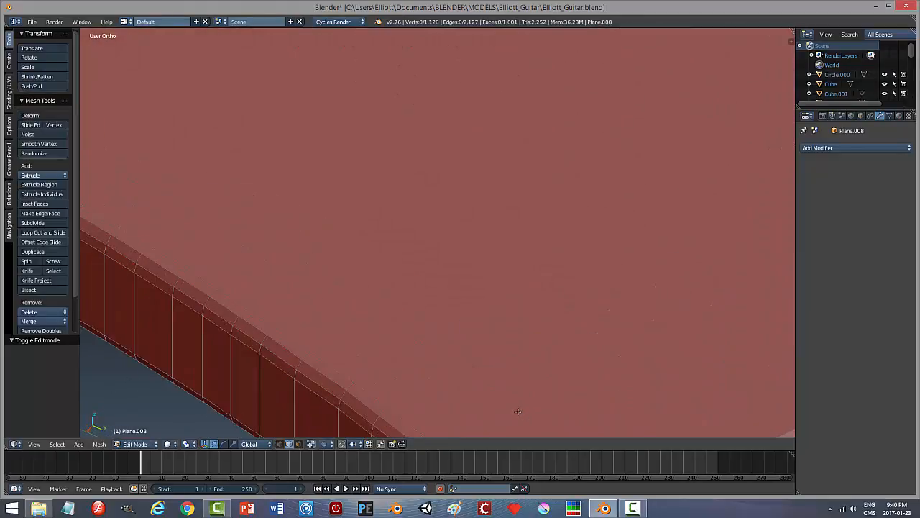
{"action": "middle_click_drag", "start_coordinate": [580, 383], "coordinate": [482, 173]}
{"action": "scroll", "coordinate": [583, 403], "scroll_direction": "up", "scroll_amount": 2}
{"action": "scroll", "coordinate": [462, 207], "scroll_direction": "up", "scroll_amount": 2}
{"action": "key", "text": "ctrl+Tab"}
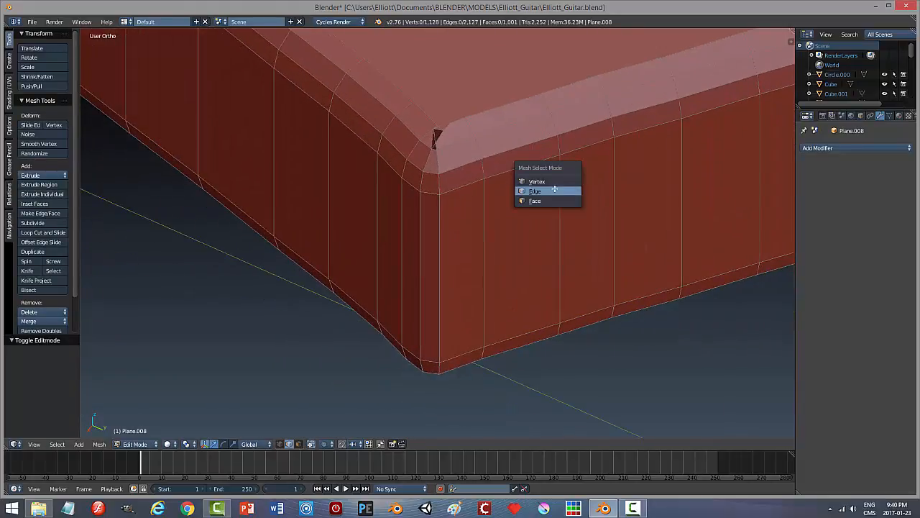
{"action": "left_click", "coordinate": [541, 181]}
Step: Hide the 3D manipulator and merge the two top vertices of the dark gap in the tip corner's bevel at their center
{"action": "scroll", "coordinate": [471, 202], "scroll_direction": "up", "scroll_amount": 2}
{"action": "scroll", "coordinate": [469, 174], "scroll_direction": "up", "scroll_amount": 4}
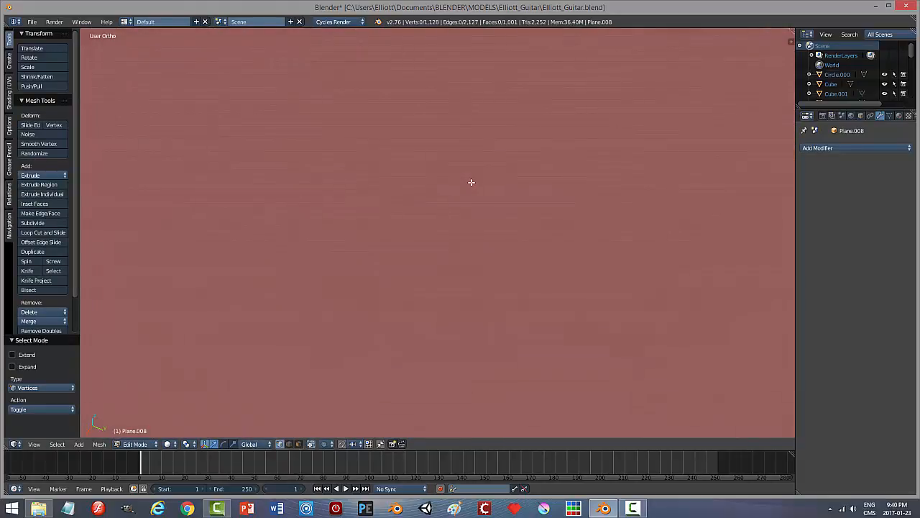
{"action": "scroll", "coordinate": [470, 180], "scroll_direction": "down", "scroll_amount": 4}
{"action": "right_click", "coordinate": [539, 121]}
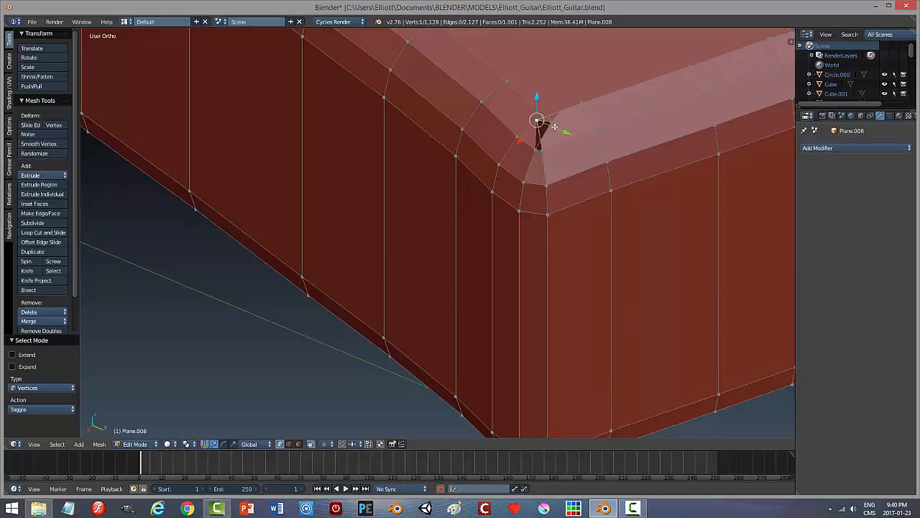
{"action": "left_click", "coordinate": [552, 123]}
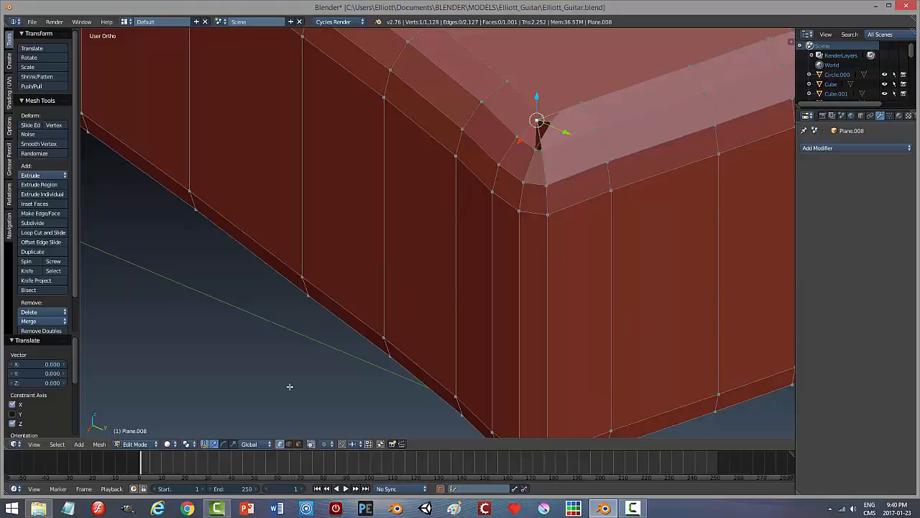
{"action": "left_click", "coordinate": [205, 444]}
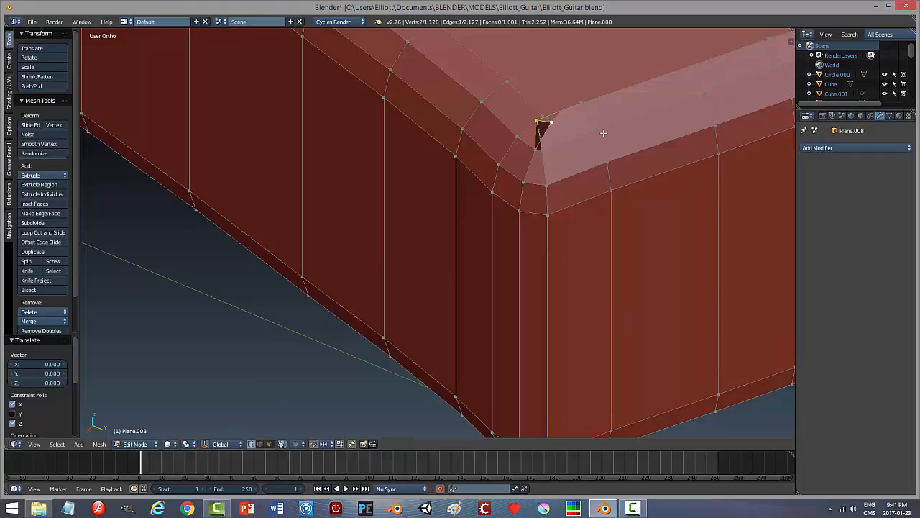
{"action": "key", "text": "alt+m"}
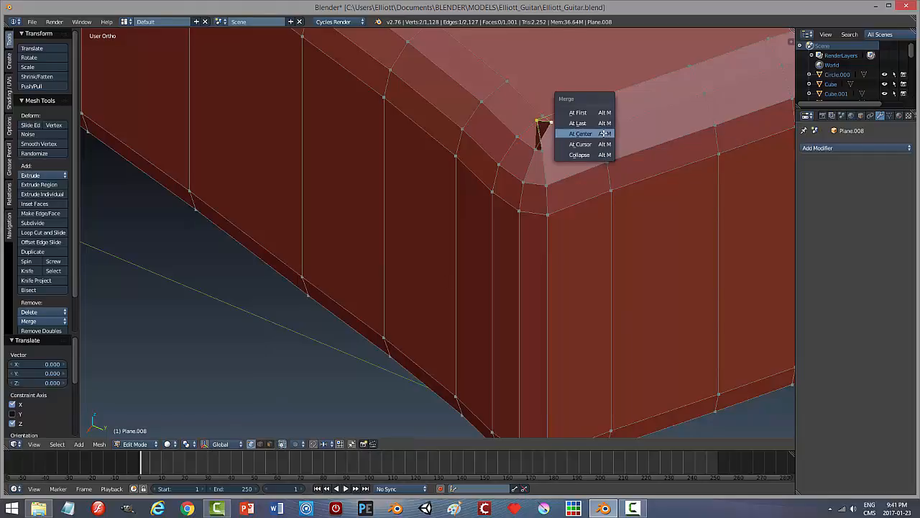
{"action": "left_click", "coordinate": [603, 133]}
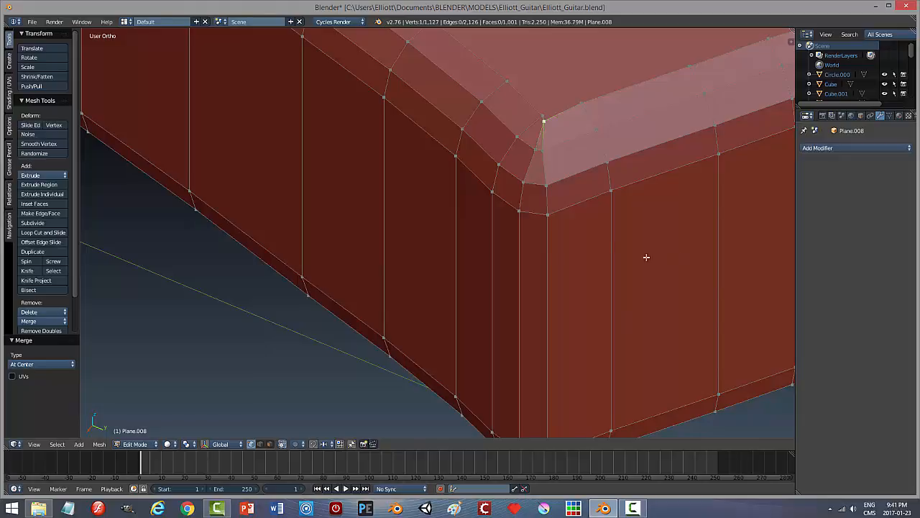
Step: Merge the tip corner's already merged top vertex with its adjacent top vertex at their center, and leave mesh editing
{"action": "right_click", "coordinate": [541, 114], "text": "shift"}
{"action": "key", "text": "alt+m"}
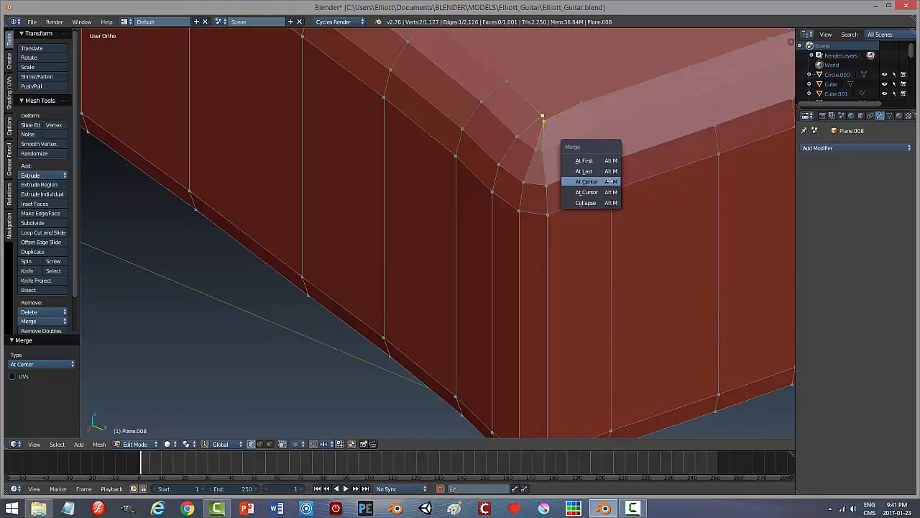
{"action": "left_click", "coordinate": [609, 181]}
{"action": "key", "text": "a"}
{"action": "scroll", "coordinate": [606, 230], "scroll_direction": "down", "scroll_amount": 4}
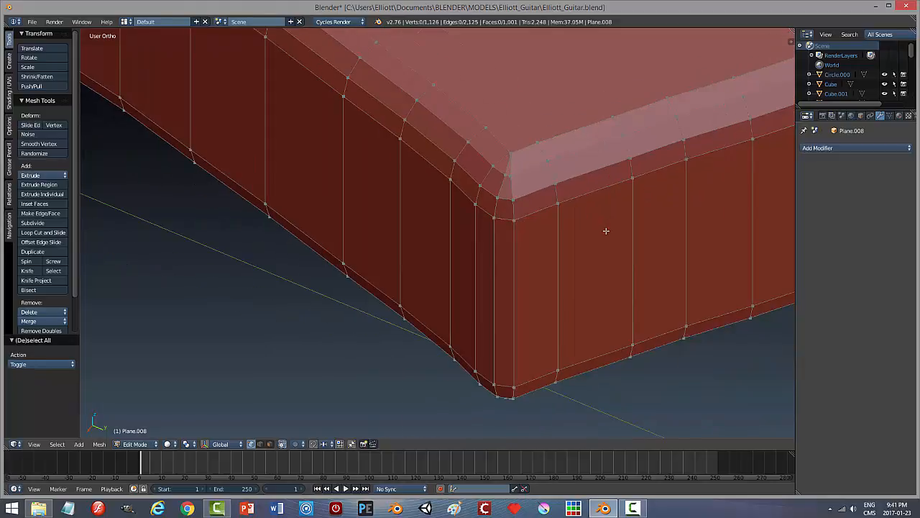
{"action": "key", "text": "Tab"}
{"action": "left_click", "coordinate": [519, 237]}
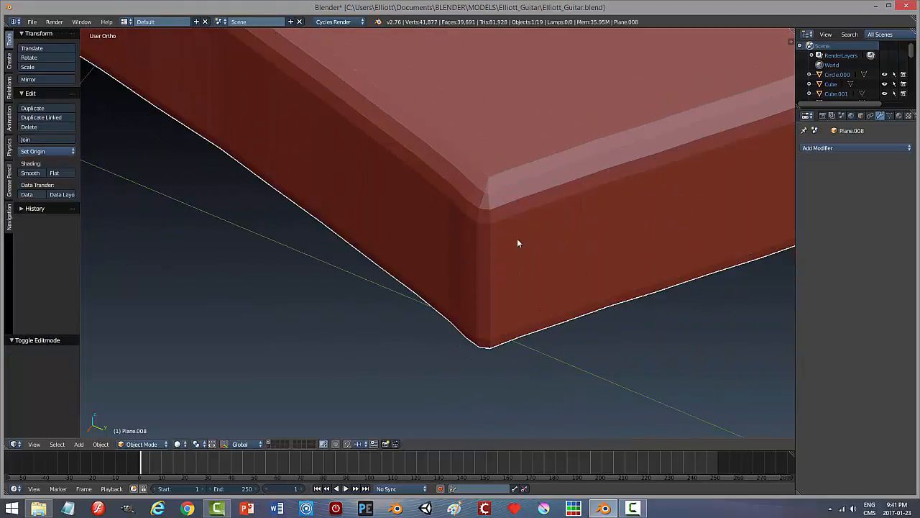
Step: Resume mesh editing at the headstock's opposite tip corner, where the top bevel has a dark gap
{"action": "scroll", "coordinate": [553, 240], "scroll_direction": "down", "scroll_amount": 3}
{"action": "scroll", "coordinate": [544, 257], "scroll_direction": "down", "scroll_amount": 5}
{"action": "middle_click_drag", "start_coordinate": [543, 257], "coordinate": [492, 253]}
{"action": "scroll", "coordinate": [531, 270], "scroll_direction": "up", "scroll_amount": 4}
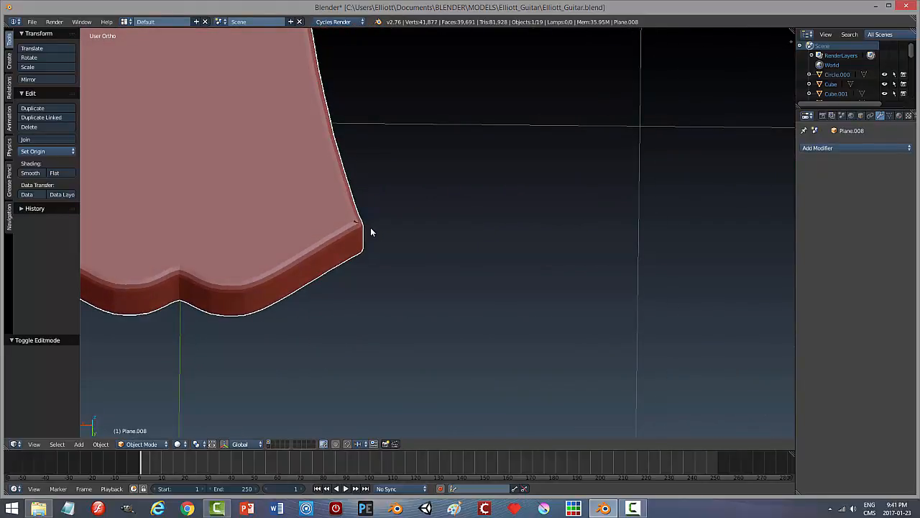
{"action": "key", "text": "Tab"}
{"action": "left_click", "coordinate": [439, 231]}
{"action": "middle_click_drag", "start_coordinate": [441, 244], "coordinate": [401, 296]}
{"action": "scroll", "coordinate": [397, 289], "scroll_direction": "up", "scroll_amount": 3}
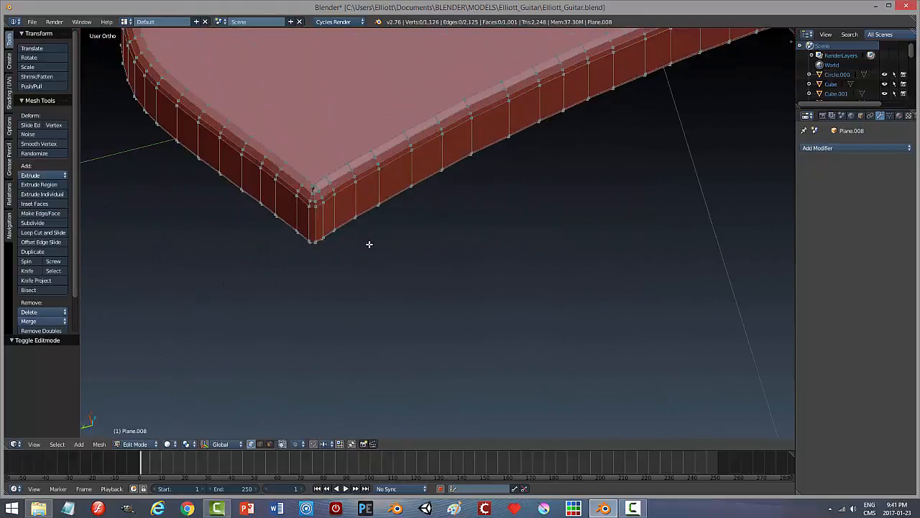
{"action": "middle_click_drag", "start_coordinate": [398, 235], "coordinate": [434, 335], "text": "shift"}
{"action": "scroll", "coordinate": [477, 340], "scroll_direction": "up", "scroll_amount": 4}
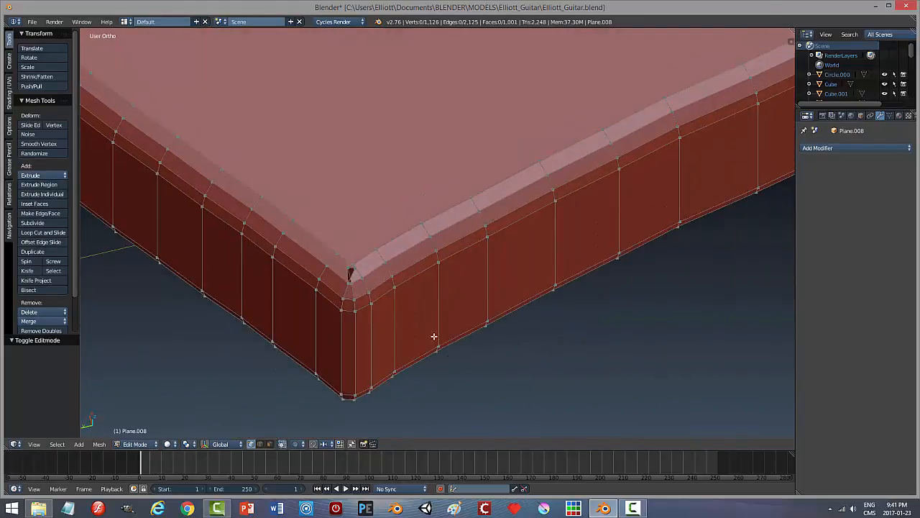
{"action": "scroll", "coordinate": [367, 306], "scroll_direction": "up", "scroll_amount": 3}
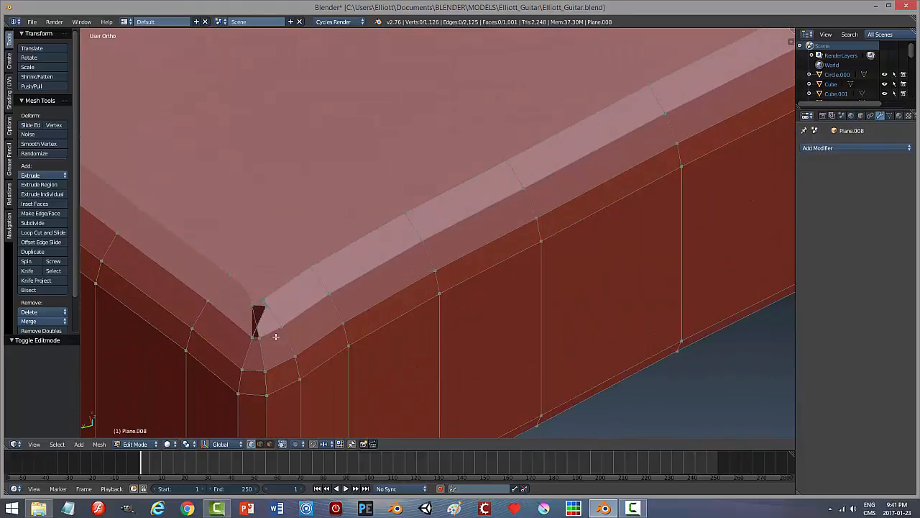
Step: Close the gap by merging its two top vertices at center, and merge the result with the adjacent top vertex at center
{"action": "right_click", "coordinate": [264, 307]}
{"action": "key", "text": "g"}
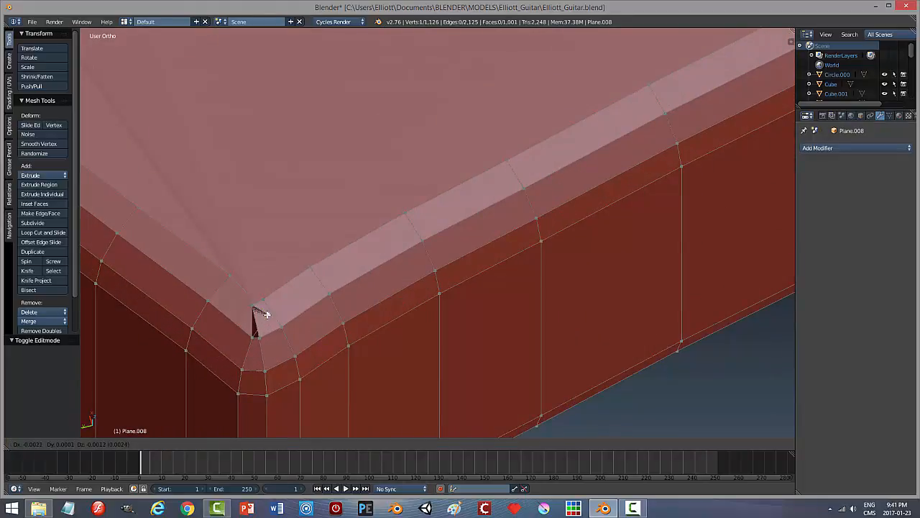
{"action": "left_click", "coordinate": [272, 314]}
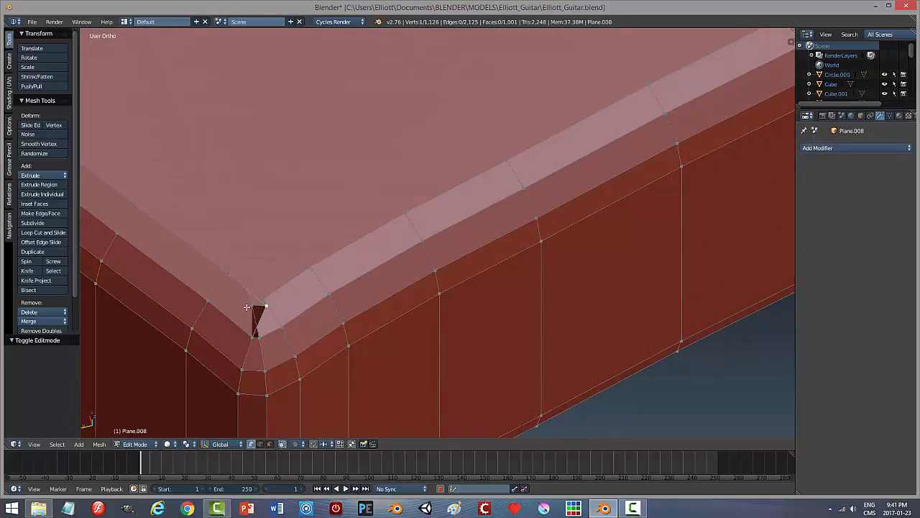
{"action": "key", "text": "alt+m"}
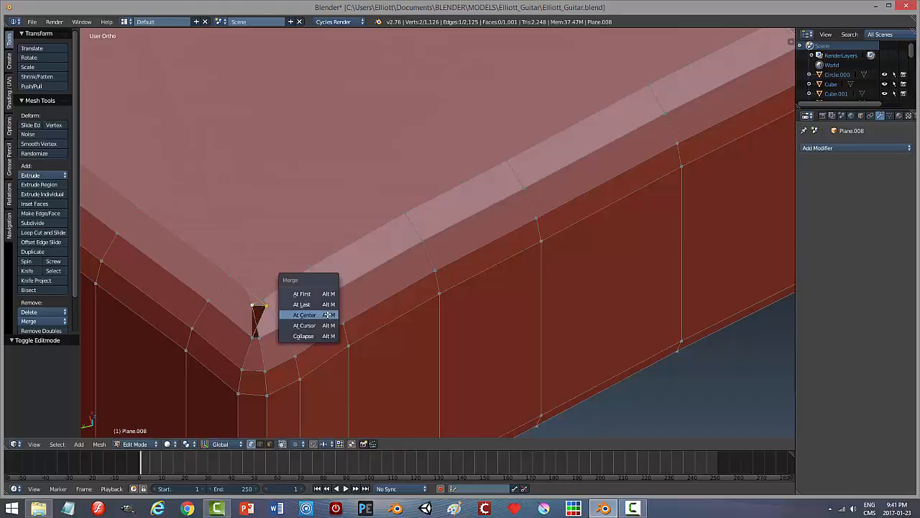
{"action": "left_click", "coordinate": [327, 314]}
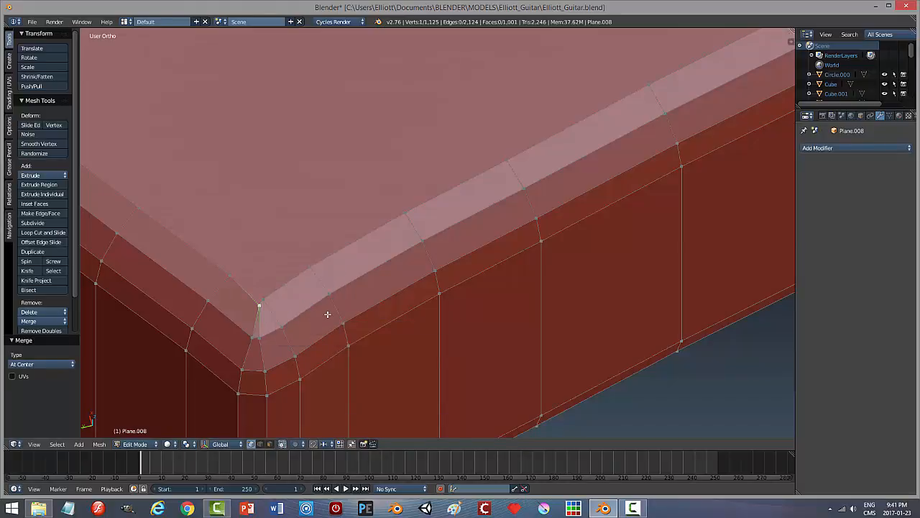
{"action": "right_click", "coordinate": [262, 299], "text": "shift"}
{"action": "key", "text": "alt+m"}
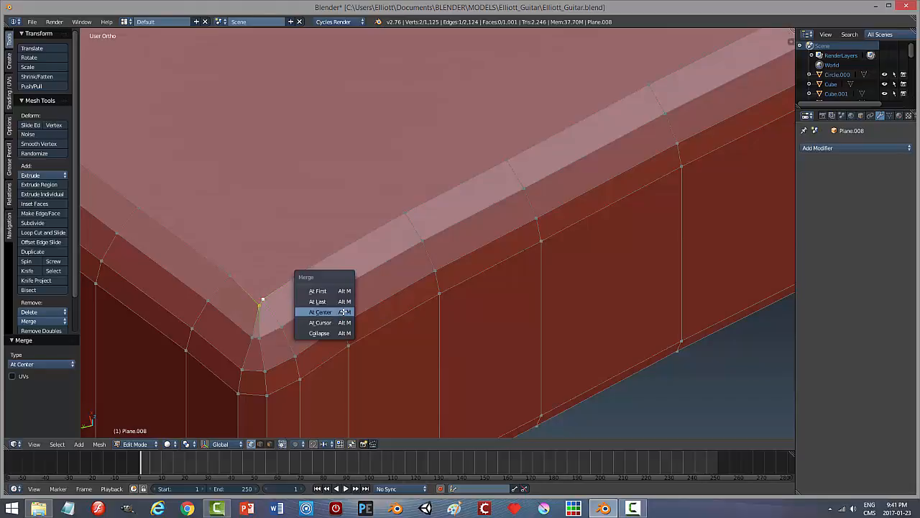
{"action": "left_click", "coordinate": [343, 311]}
{"action": "key", "text": "a"}
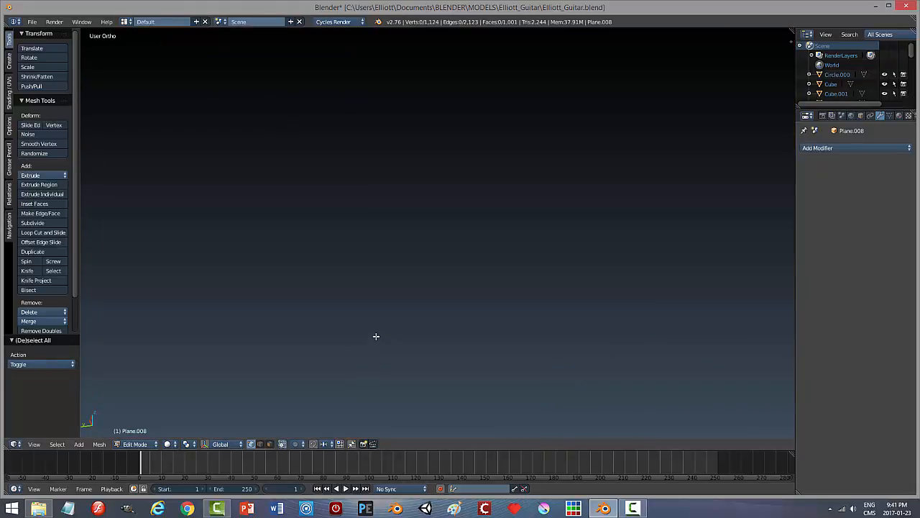
Step: Merge the two outer vertices of the dark gap in the bevel at a tip corner on the headstock's underside at center
{"action": "scroll", "coordinate": [414, 274], "scroll_direction": "down", "scroll_amount": 6}
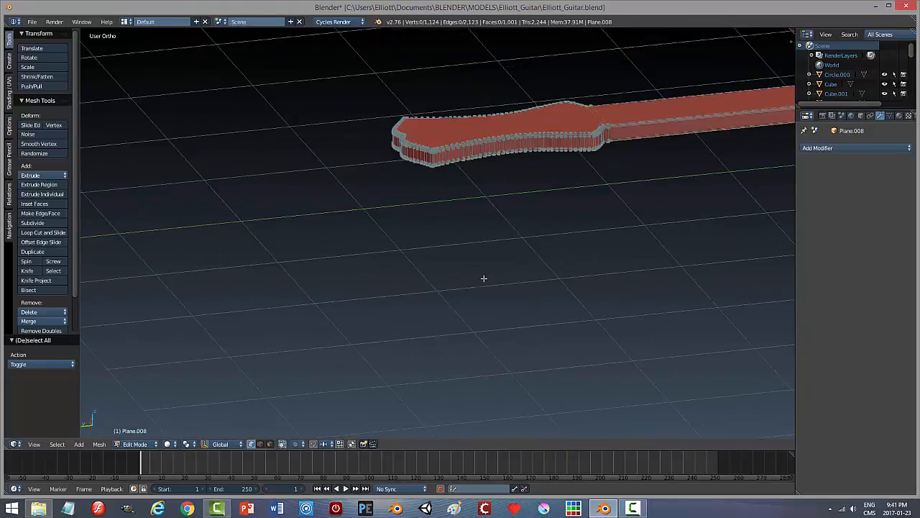
{"action": "middle_click_drag", "start_coordinate": [481, 261], "coordinate": [501, 121]}
{"action": "scroll", "coordinate": [446, 252], "scroll_direction": "up", "scroll_amount": 8}
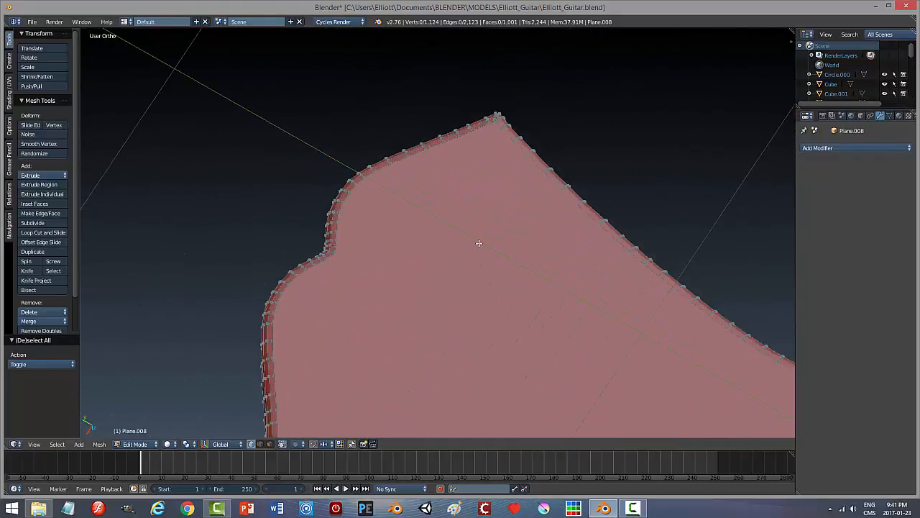
{"action": "scroll", "coordinate": [485, 206], "scroll_direction": "down", "scroll_amount": 5, "text": "shift"}
{"action": "middle_click_drag", "start_coordinate": [484, 208], "coordinate": [482, 217]}
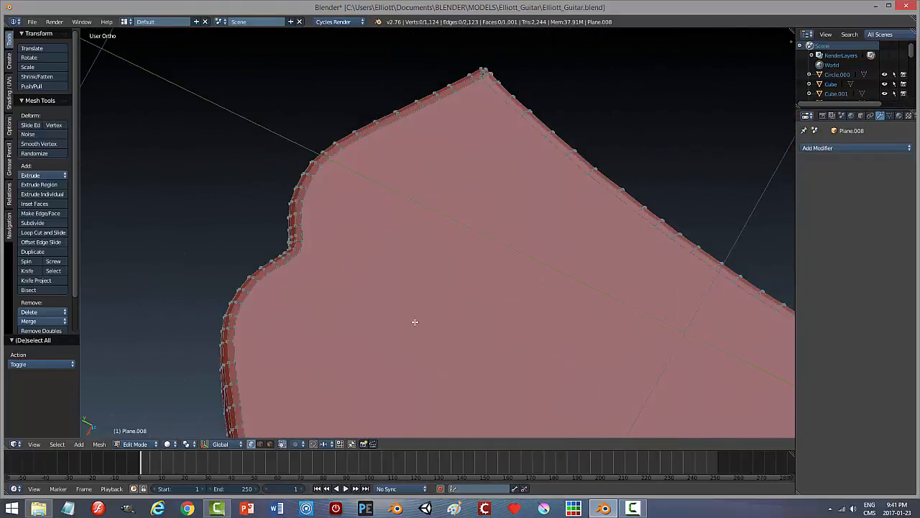
{"action": "middle_click_drag", "start_coordinate": [415, 321], "coordinate": [501, 161], "text": "shift"}
{"action": "scroll", "coordinate": [445, 295], "scroll_direction": "up", "scroll_amount": 2}
{"action": "middle_click_drag", "start_coordinate": [408, 344], "coordinate": [495, 212], "text": "shift"}
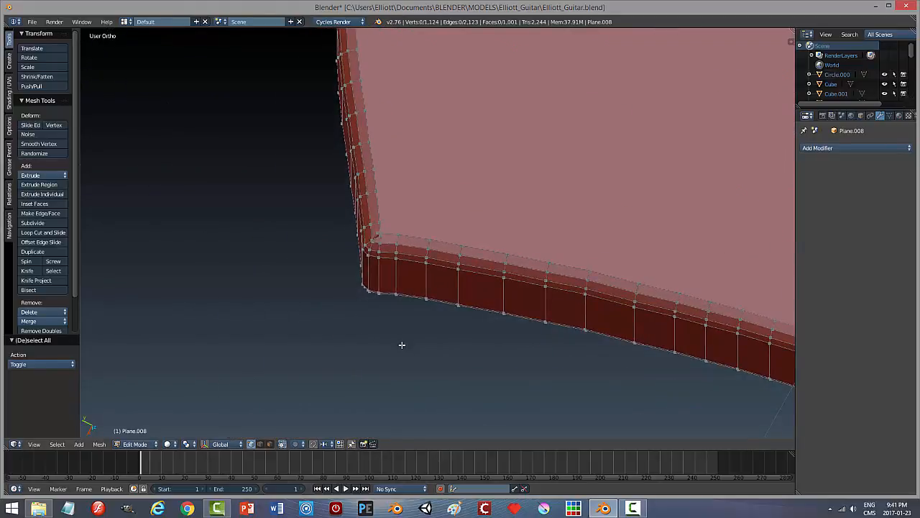
{"action": "scroll", "coordinate": [399, 346], "scroll_direction": "up", "scroll_amount": 2}
{"action": "scroll", "coordinate": [362, 346], "scroll_direction": "up", "scroll_amount": 3}
{"action": "middle_click_drag", "start_coordinate": [359, 345], "coordinate": [407, 311]}
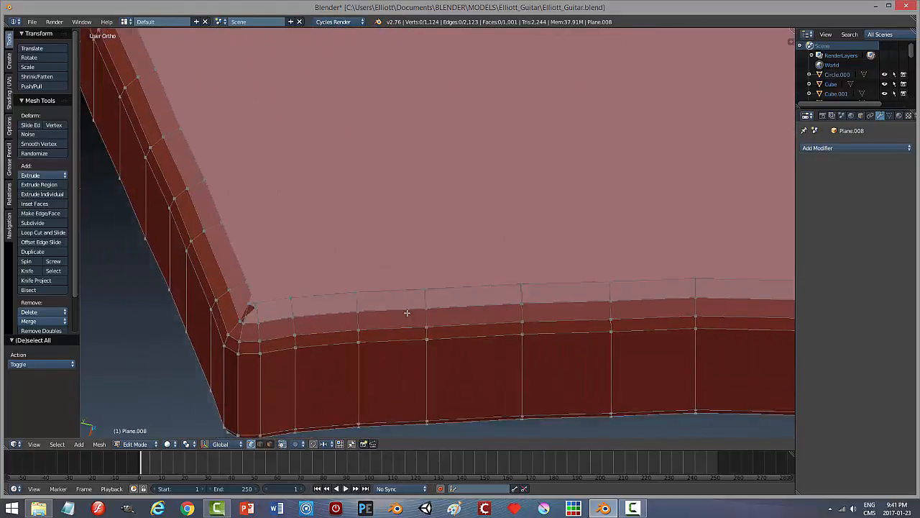
{"action": "middle_click_drag", "start_coordinate": [359, 381], "coordinate": [465, 297], "text": "shift"}
{"action": "scroll", "coordinate": [452, 304], "scroll_direction": "up", "scroll_amount": 3}
{"action": "middle_click_drag", "start_coordinate": [338, 267], "coordinate": [389, 307], "text": "shift"}
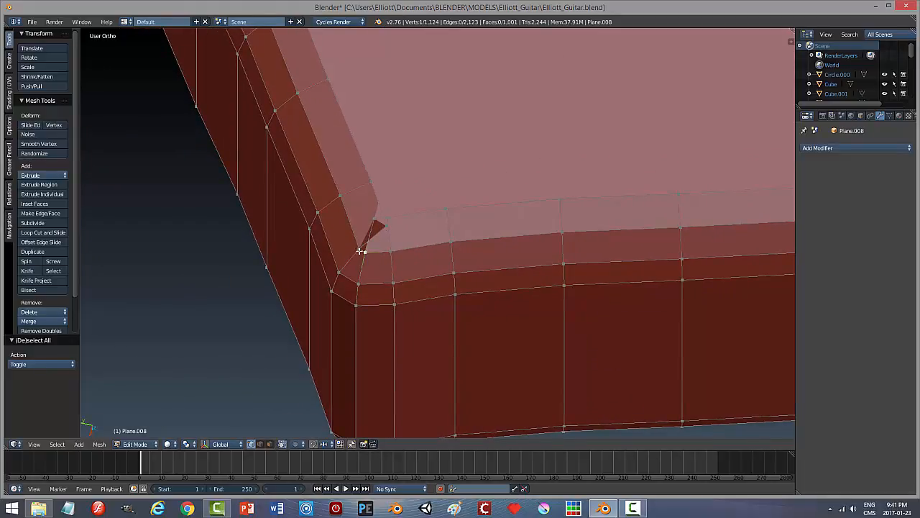
{"action": "right_click", "coordinate": [359, 249], "text": "shift"}
{"action": "key", "text": "alt+m"}
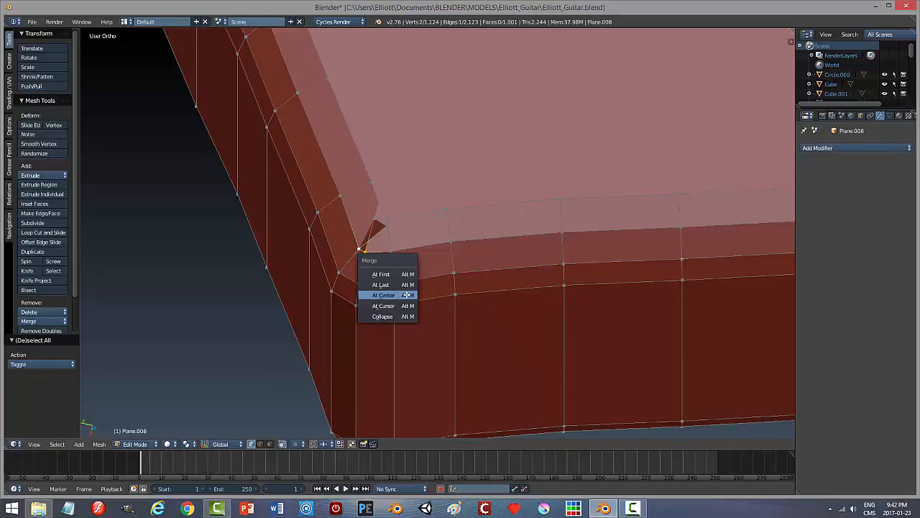
{"action": "left_click", "coordinate": [407, 294]}
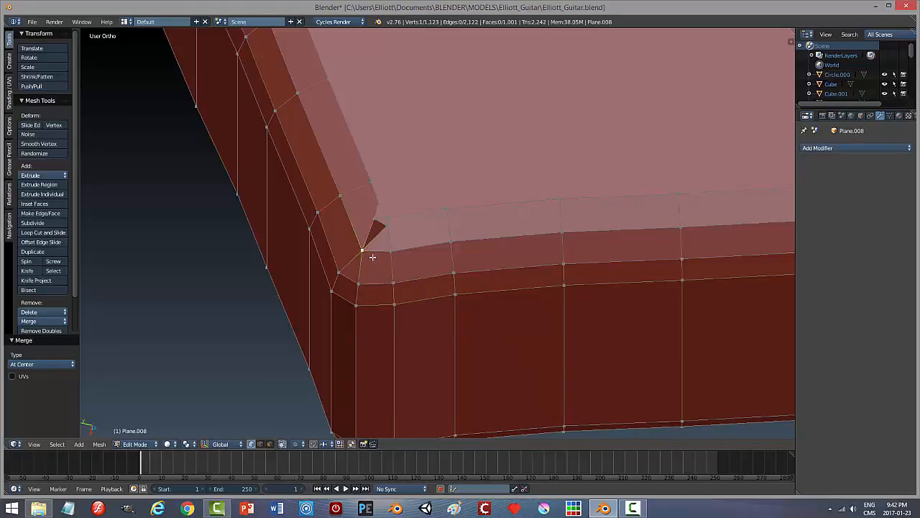
Step: Merge the underside gap's two inner vertices at center, and merge the result with the neighbouring inner vertex at center
{"action": "right_click", "coordinate": [387, 226]}
{"action": "right_click", "coordinate": [374, 220], "text": "shift"}
{"action": "key", "text": "alt+m"}
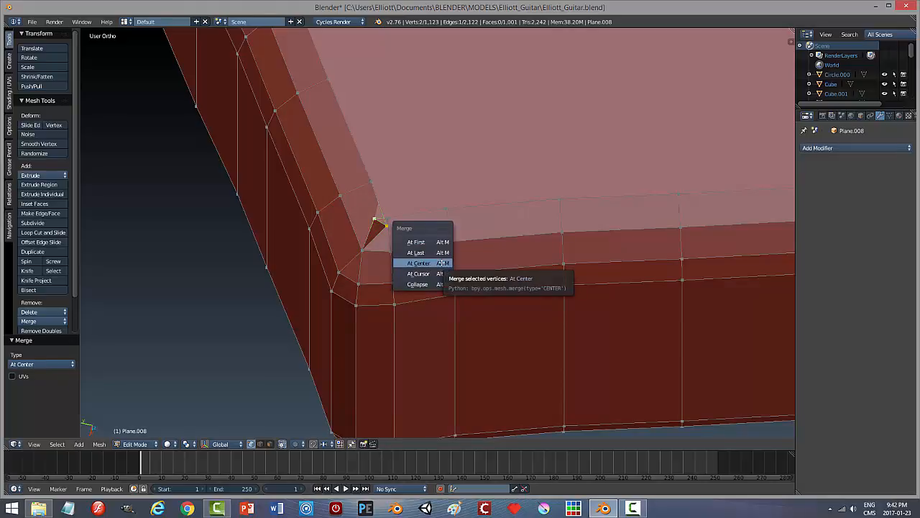
{"action": "left_click", "coordinate": [441, 263]}
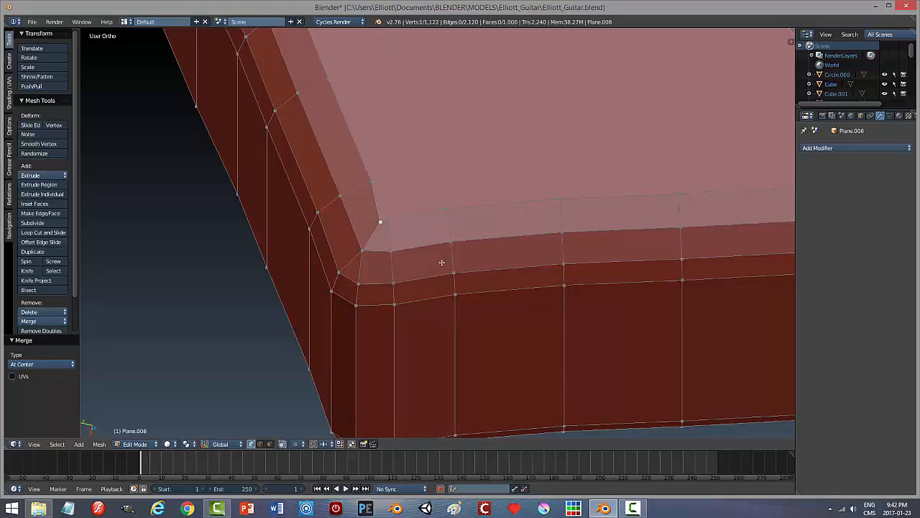
{"action": "right_click", "coordinate": [386, 219], "text": "shift"}
{"action": "key", "text": "alt+m"}
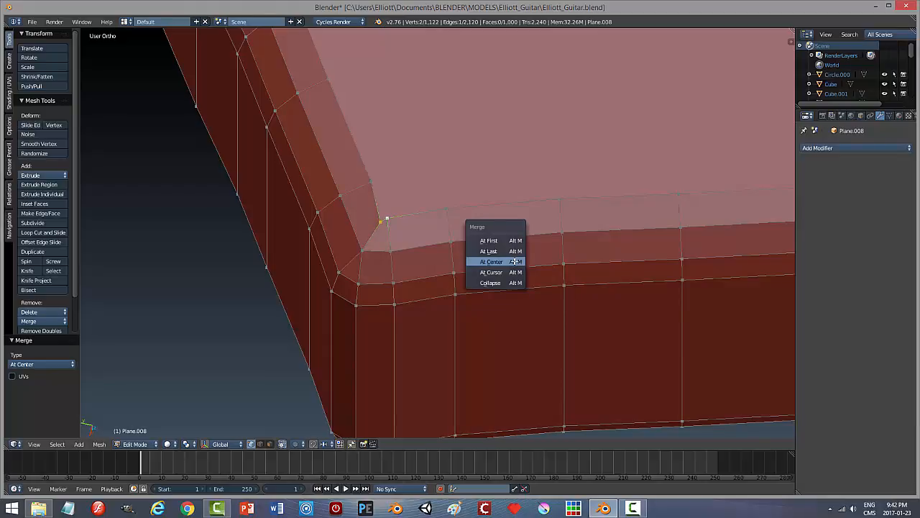
{"action": "left_click", "coordinate": [514, 261]}
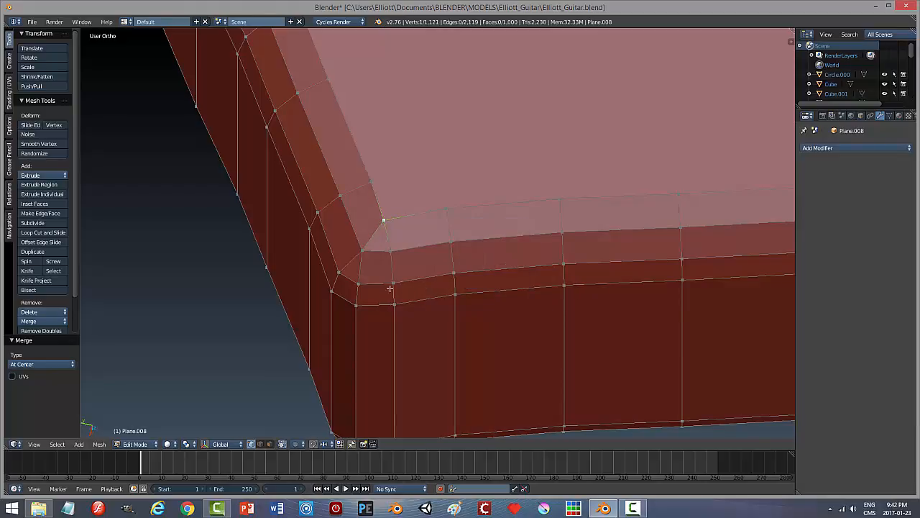
Step: Merge the two inner vertices of the dark gap at the other underside tip corner at their center
{"action": "middle_click_drag", "start_coordinate": [335, 278], "coordinate": [374, 290]}
{"action": "scroll", "coordinate": [288, 263], "scroll_direction": "down", "scroll_amount": 3}
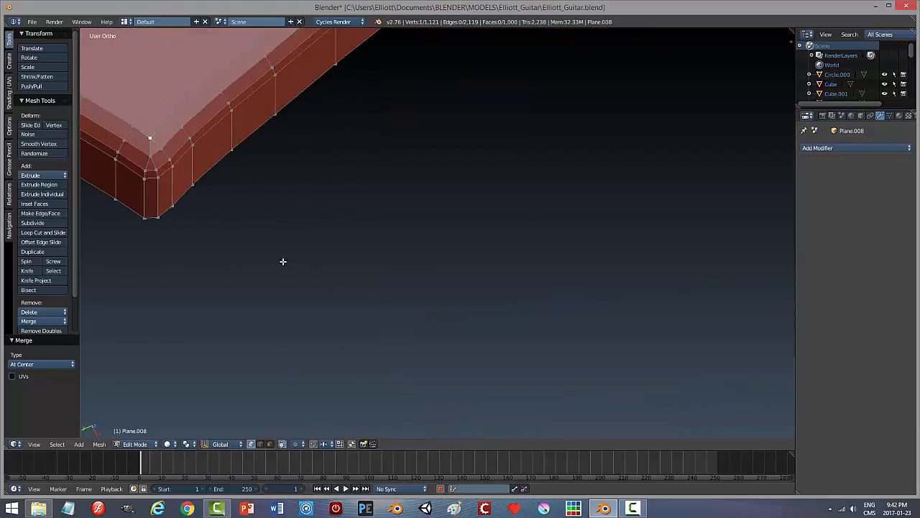
{"action": "middle_click_drag", "start_coordinate": [283, 261], "coordinate": [233, 246]}
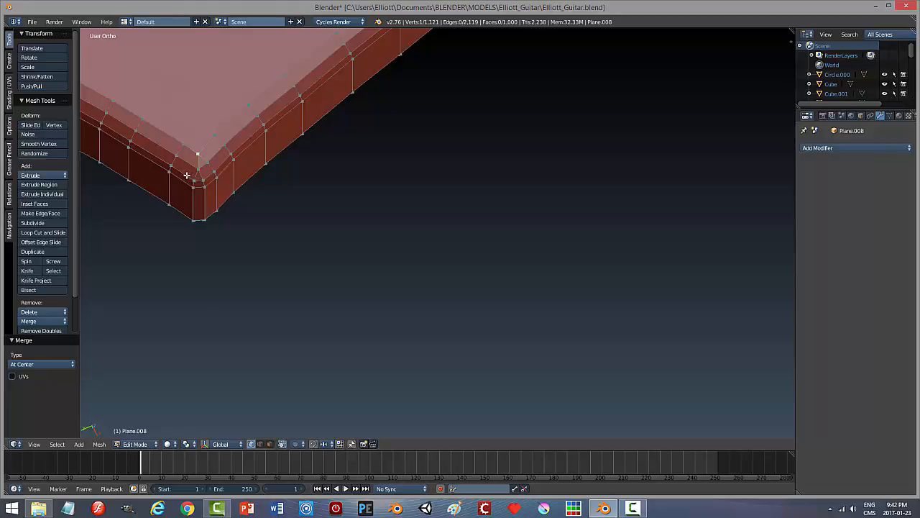
{"action": "middle_click_drag", "start_coordinate": [186, 175], "coordinate": [364, 300]}
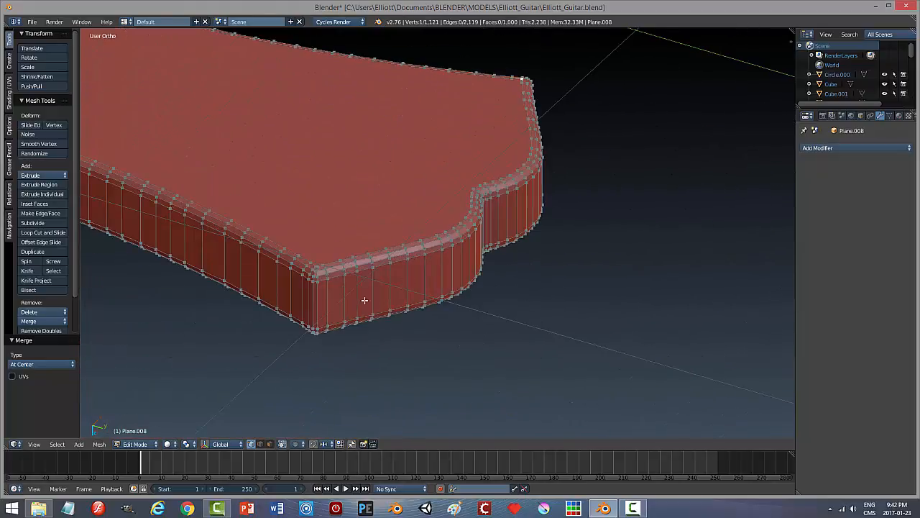
{"action": "scroll", "coordinate": [364, 300], "scroll_direction": "up", "scroll_amount": 6}
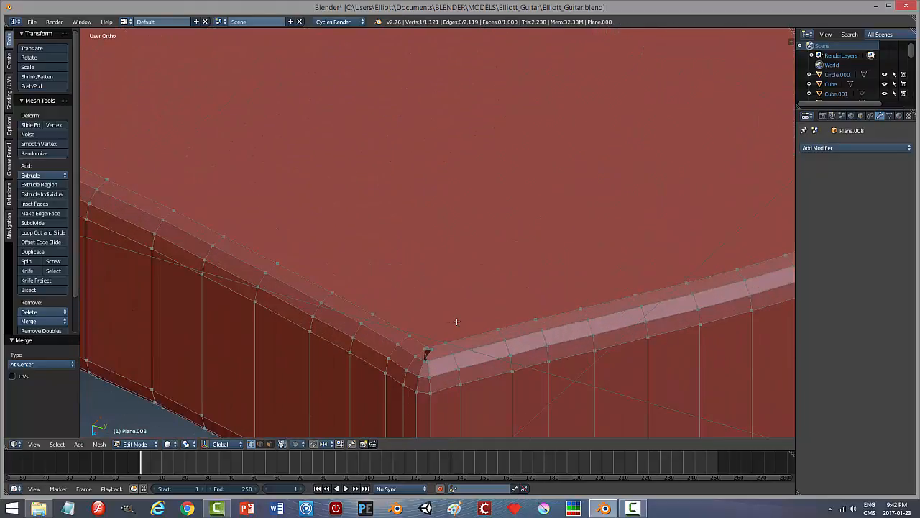
{"action": "middle_click_drag", "start_coordinate": [457, 321], "coordinate": [455, 408]}
{"action": "middle_click_drag", "start_coordinate": [463, 318], "coordinate": [461, 338]}
{"action": "scroll", "coordinate": [454, 333], "scroll_direction": "up", "scroll_amount": 5}
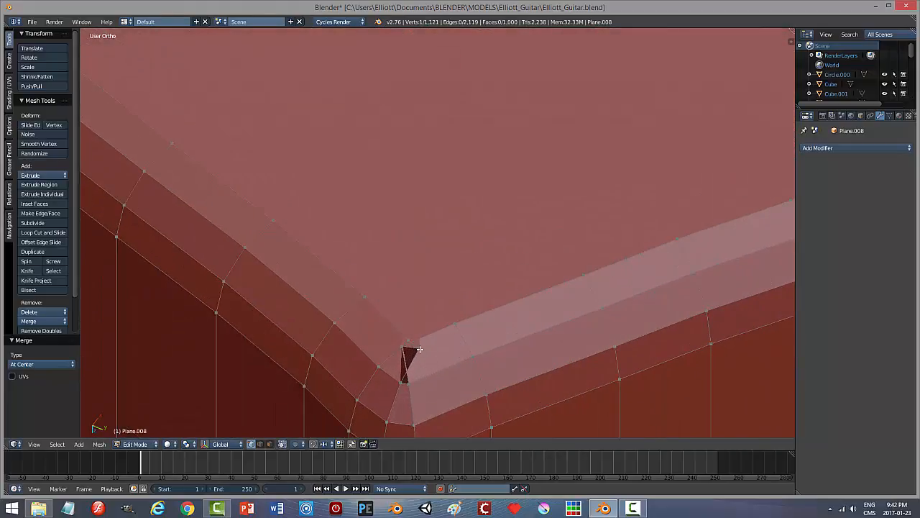
{"action": "key", "text": "alt+m"}
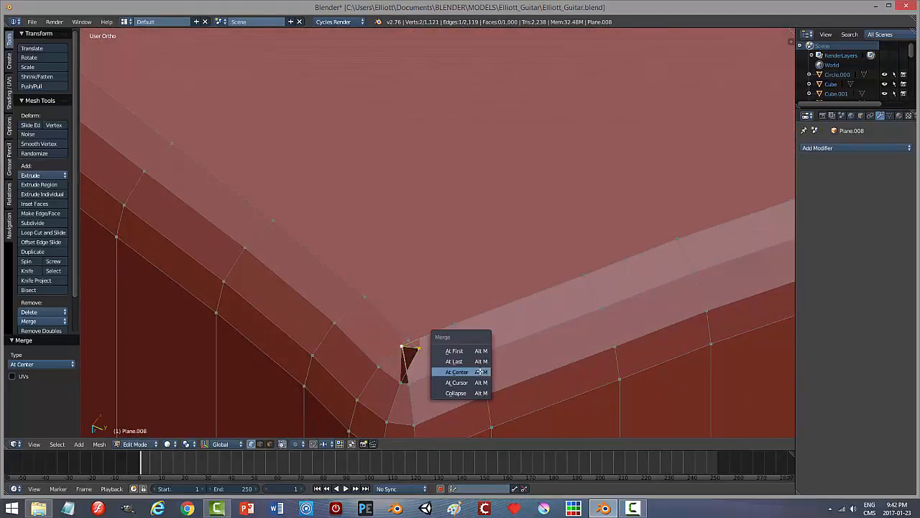
{"action": "left_click", "coordinate": [475, 378]}
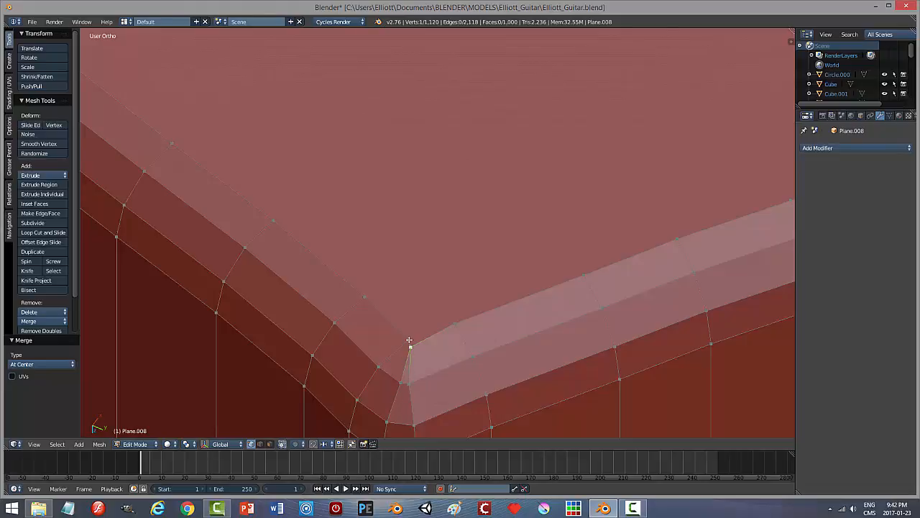
Step: Merge this corner's adjacent inner vertex into the merged one at center, and leave mesh editing
{"action": "key", "text": "alt+m"}
{"action": "left_click", "coordinate": [526, 366]}
{"action": "key", "text": "a"}
{"action": "scroll", "coordinate": [492, 389], "scroll_direction": "down", "scroll_amount": 3}
{"action": "middle_click_drag", "start_coordinate": [557, 360], "coordinate": [399, 350]}
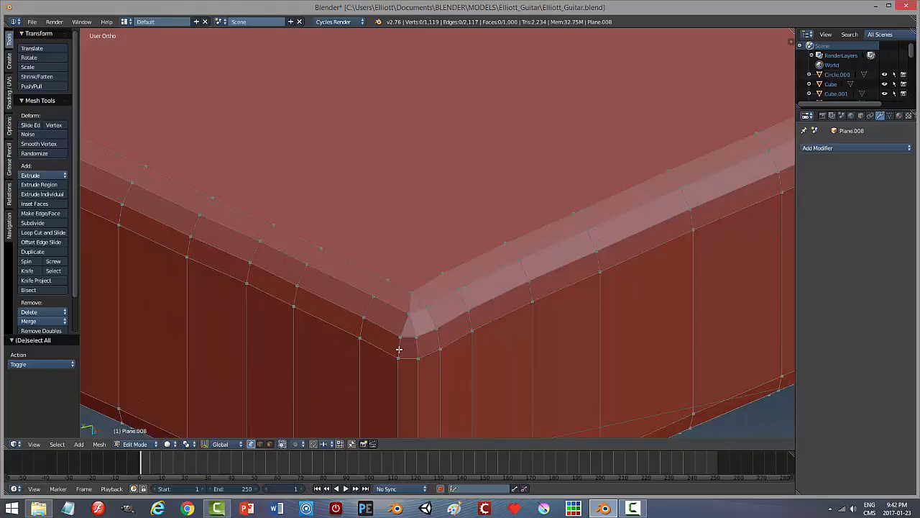
{"action": "middle_click_drag", "start_coordinate": [444, 371], "coordinate": [442, 370]}
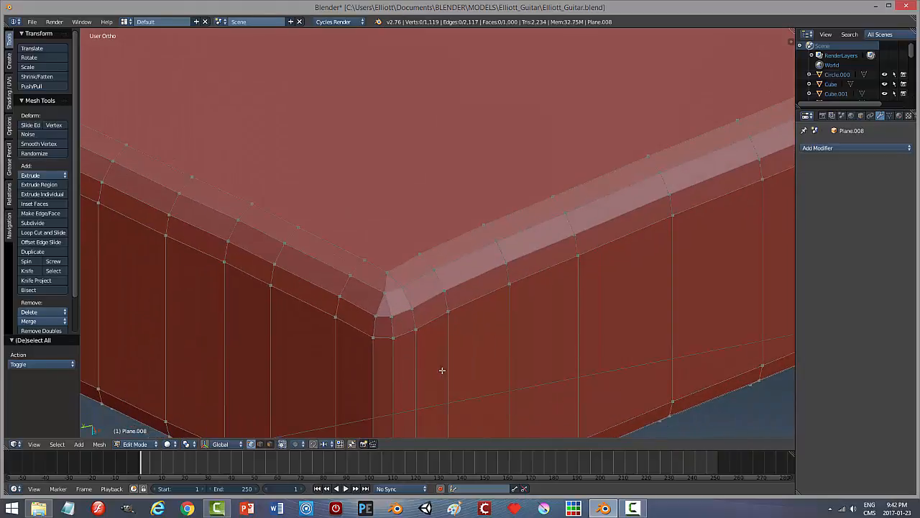
{"action": "key", "text": "Tab"}
{"action": "left_click", "coordinate": [384, 370]}
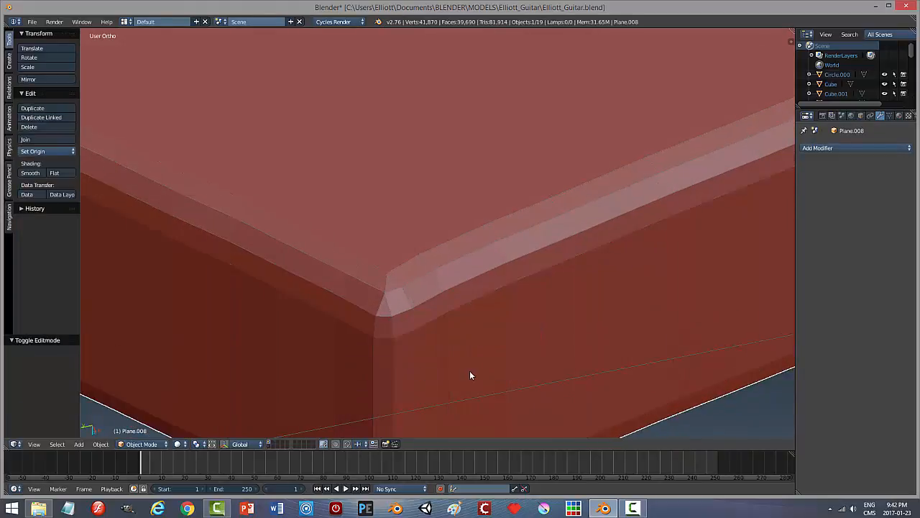
Step: Inspect the cleaned-up headstock corners and bevels, and the neck in relation to the whole guitar
{"action": "scroll", "coordinate": [470, 371], "scroll_direction": "down", "scroll_amount": 5}
{"action": "middle_click_drag", "start_coordinate": [471, 374], "coordinate": [504, 164]}
{"action": "scroll", "coordinate": [488, 283], "scroll_direction": "down", "scroll_amount": 4}
{"action": "middle_click_drag", "start_coordinate": [488, 283], "coordinate": [522, 308]}
{"action": "scroll", "coordinate": [521, 305], "scroll_direction": "up", "scroll_amount": 6}
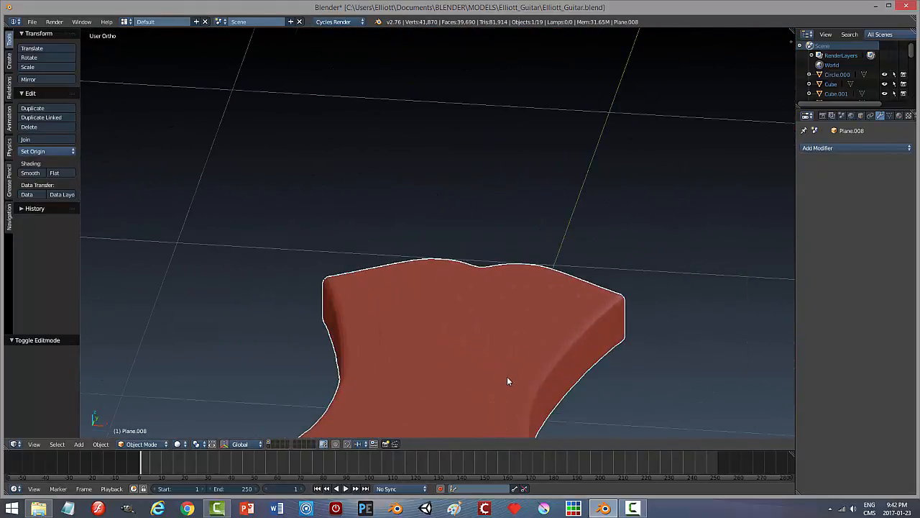
{"action": "scroll", "coordinate": [507, 378], "scroll_direction": "down", "scroll_amount": 2}
{"action": "middle_click_drag", "start_coordinate": [494, 429], "coordinate": [472, 29]}
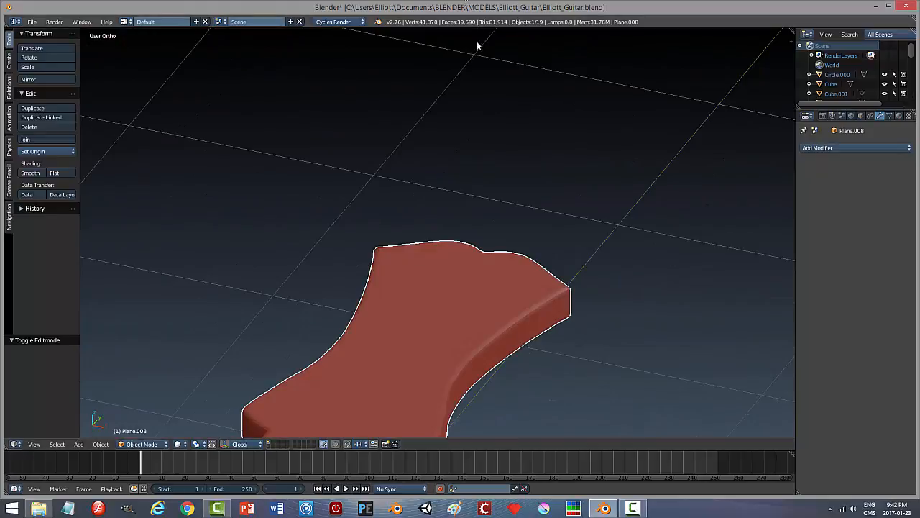
{"action": "scroll", "coordinate": [389, 238], "scroll_direction": "down", "scroll_amount": 5}
{"action": "scroll", "coordinate": [389, 253], "scroll_direction": "down", "scroll_amount": 4}
{"action": "middle_click_drag", "start_coordinate": [394, 253], "coordinate": [546, 174]}
{"action": "scroll", "coordinate": [418, 267], "scroll_direction": "up", "scroll_amount": 4}
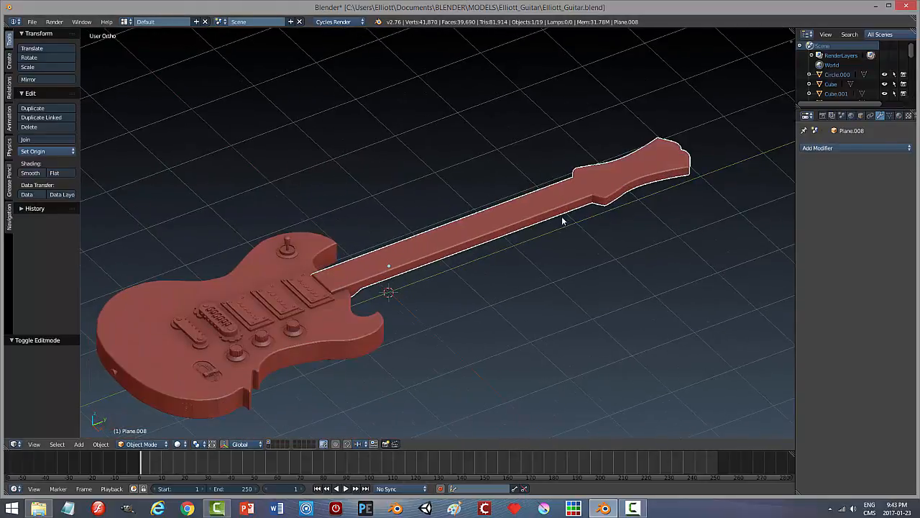
Step: Deselect the neck, go to the top view, and save the guitar model over the existing file
{"action": "key", "text": "a"}
{"action": "scroll", "coordinate": [518, 265], "scroll_direction": "up", "scroll_amount": 4}
{"action": "middle_click_drag", "start_coordinate": [488, 286], "coordinate": [455, 281]}
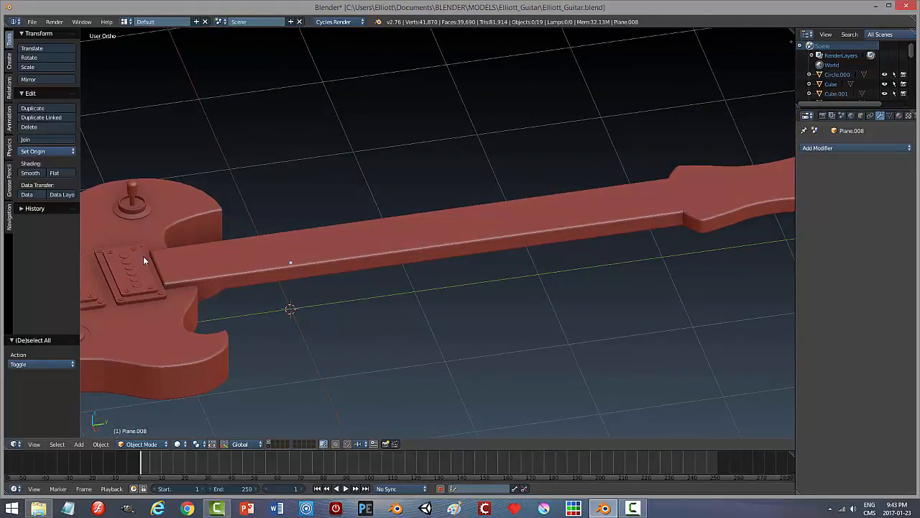
{"action": "scroll", "coordinate": [363, 315], "scroll_direction": "down", "scroll_amount": 4}
{"action": "middle_click_drag", "start_coordinate": [365, 312], "coordinate": [443, 303]}
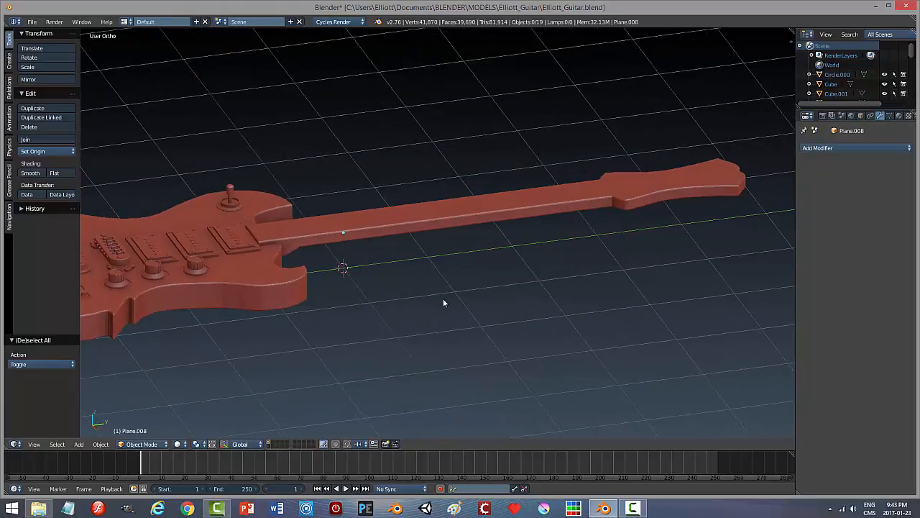
{"action": "scroll", "coordinate": [496, 268], "scroll_direction": "down", "scroll_amount": 2}
{"action": "key", "text": "KP_7"}
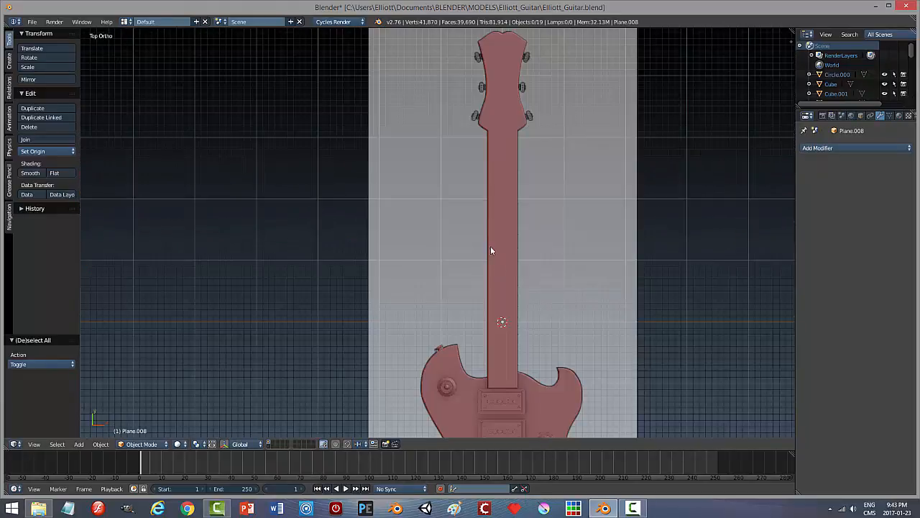
{"action": "key", "text": "ctrl+s"}
{"action": "left_click", "coordinate": [495, 209]}
Step: Switch the viewport to wireframe shading over the headstock to reveal the reference drawing's tuner details
{"action": "scroll", "coordinate": [540, 163], "scroll_direction": "up", "scroll_amount": 2}
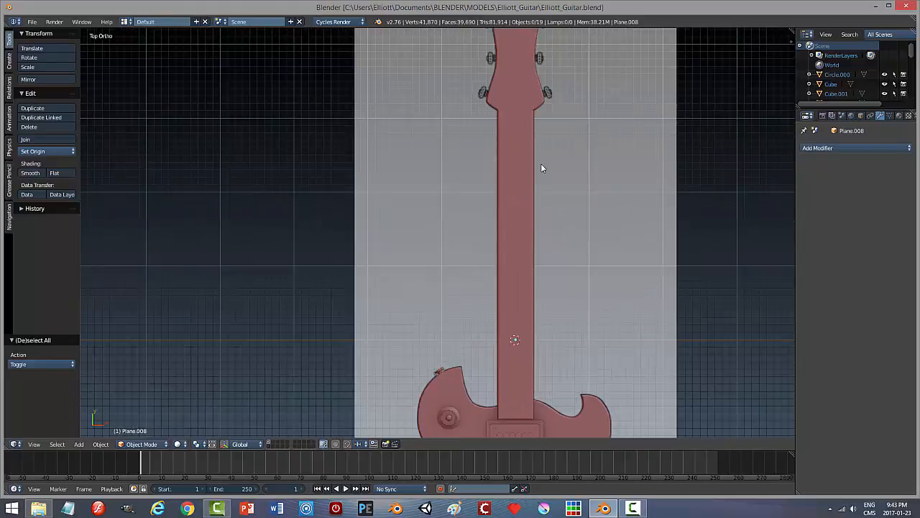
{"action": "middle_click_drag", "start_coordinate": [547, 237], "coordinate": [524, 374], "text": "shift"}
{"action": "scroll", "coordinate": [530, 309], "scroll_direction": "up", "scroll_amount": 3}
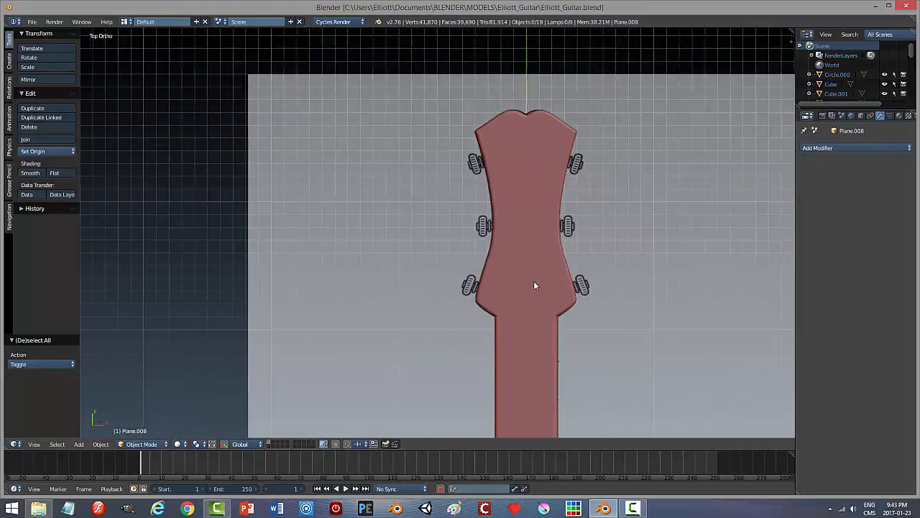
{"action": "middle_click_drag", "start_coordinate": [535, 285], "coordinate": [455, 246], "text": "shift"}
{"action": "key", "text": "z"}
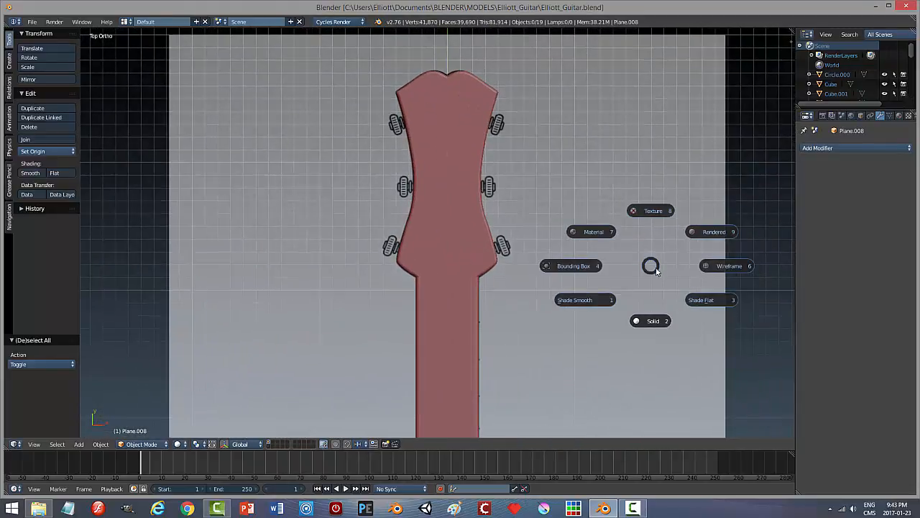
{"action": "left_click", "coordinate": [719, 266]}
{"action": "scroll", "coordinate": [541, 271], "scroll_direction": "up", "scroll_amount": 2}
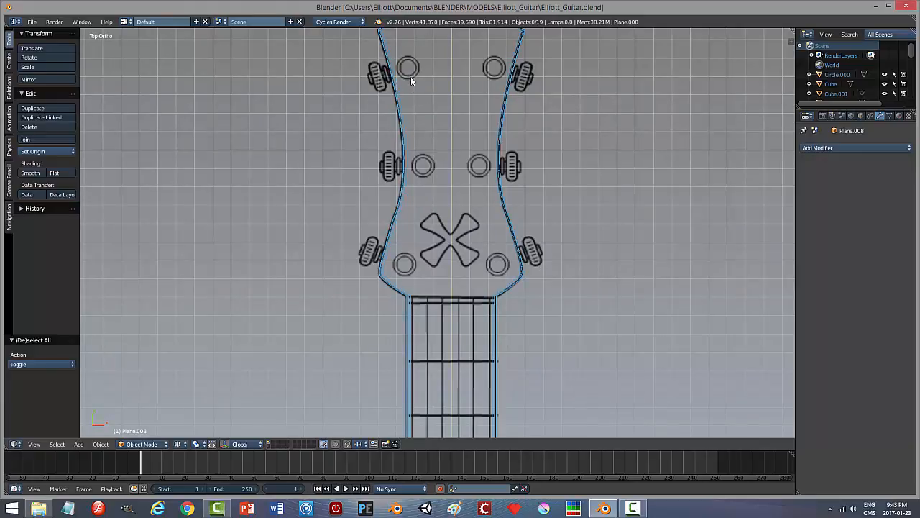
Step: Add a mesh circle with 32 vertices as the base for a tuning peg ring
{"action": "middle_click_drag", "start_coordinate": [413, 80], "coordinate": [414, 133], "text": "shift"}
{"action": "scroll", "coordinate": [413, 132], "scroll_direction": "up", "scroll_amount": 2}
{"action": "middle_click_drag", "start_coordinate": [406, 85], "coordinate": [418, 147], "text": "shift"}
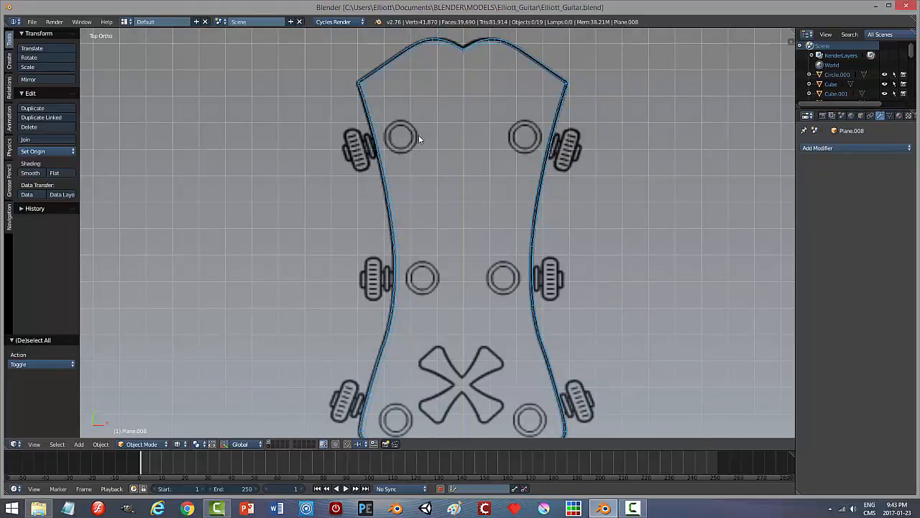
{"action": "scroll", "coordinate": [480, 233], "scroll_direction": "down", "scroll_amount": 4}
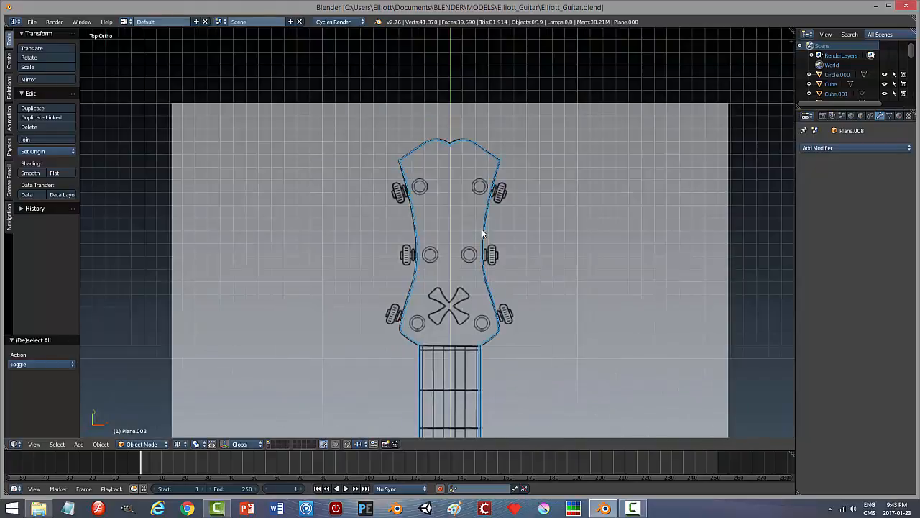
{"action": "scroll", "coordinate": [461, 228], "scroll_direction": "up", "scroll_amount": 3}
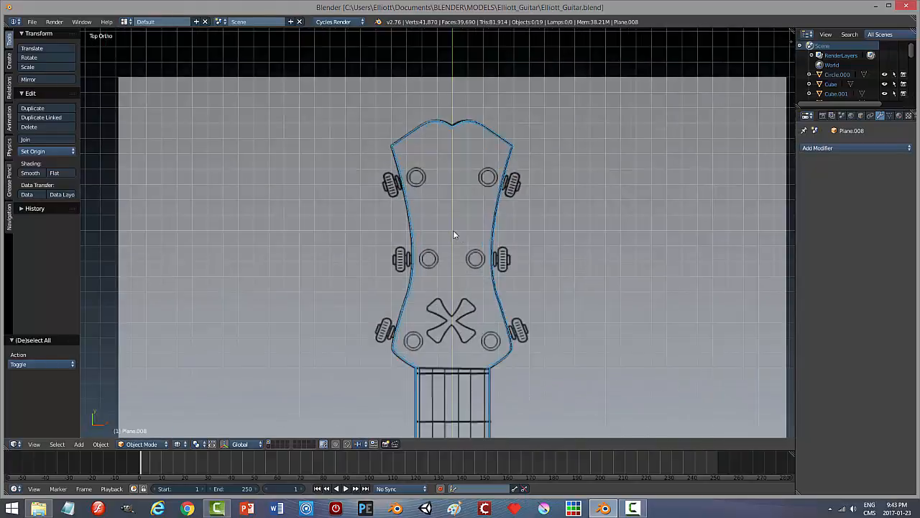
{"action": "scroll", "coordinate": [463, 200], "scroll_direction": "up", "scroll_amount": 2}
{"action": "key", "text": "shift+a"}
{"action": "mouse_move", "coordinate": [472, 195]}
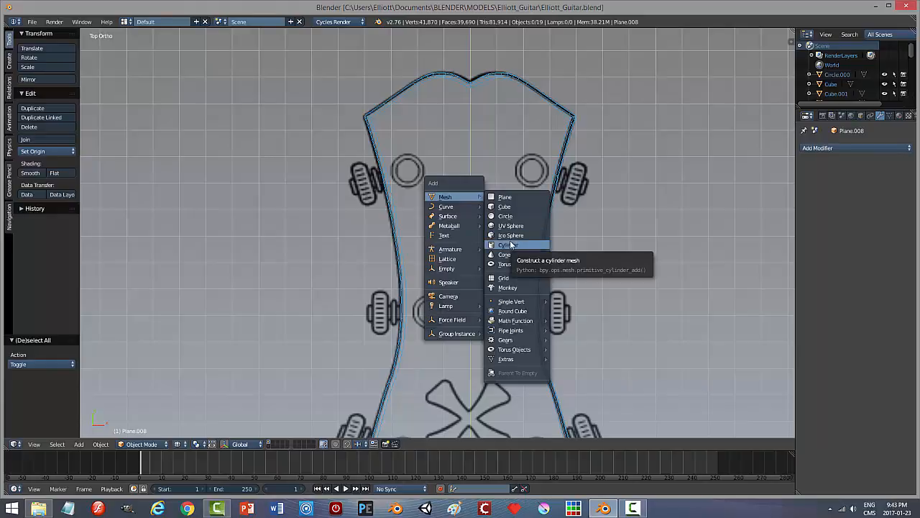
{"action": "left_click", "coordinate": [511, 216]}
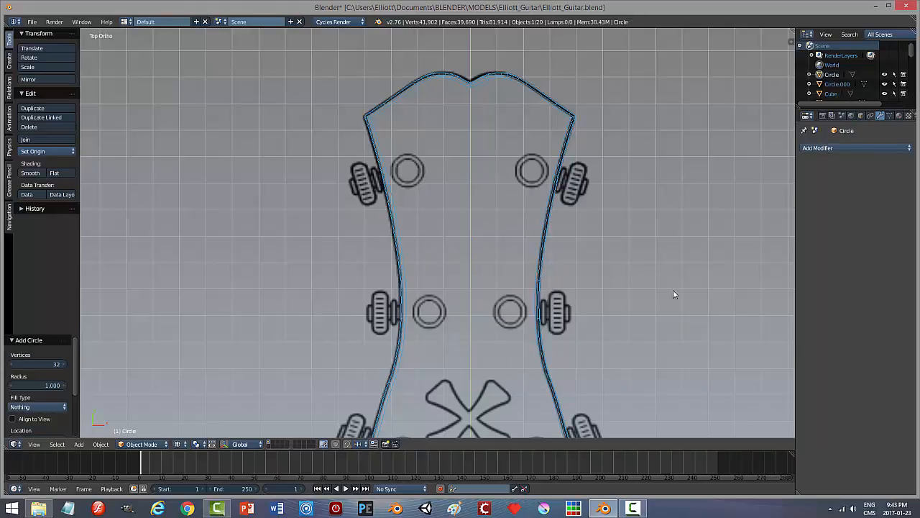
Step: Scale the new circle by about 1.04 and move it about 4.25 along Y onto the headstock
{"action": "key", "text": "s"}
{"action": "left_click", "coordinate": [453, 226]}
{"action": "scroll", "coordinate": [489, 238], "scroll_direction": "down", "scroll_amount": 6}
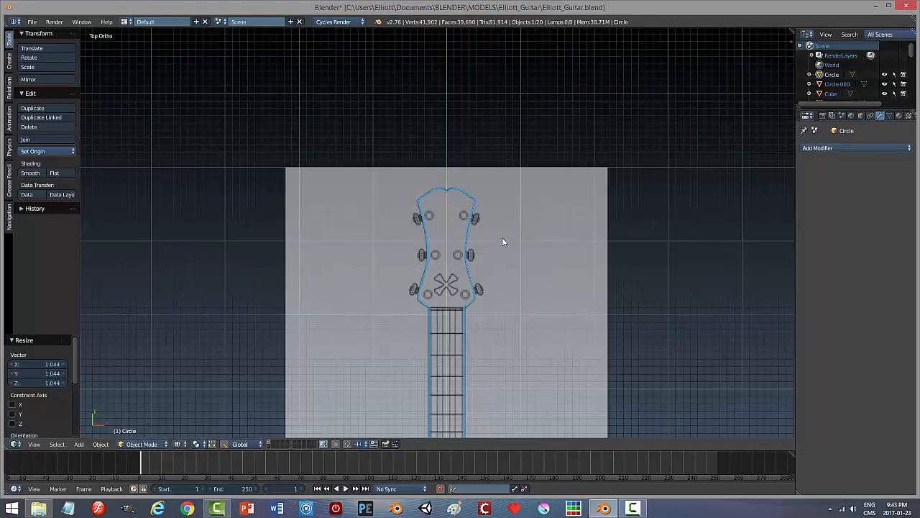
{"action": "scroll", "coordinate": [502, 241], "scroll_direction": "down", "scroll_amount": 5}
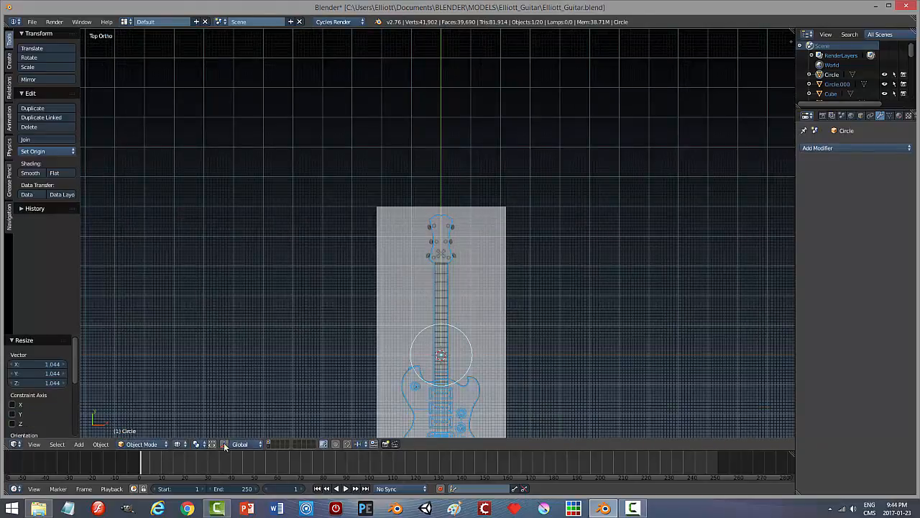
{"action": "key", "text": "g"}
{"action": "key", "text": "y"}
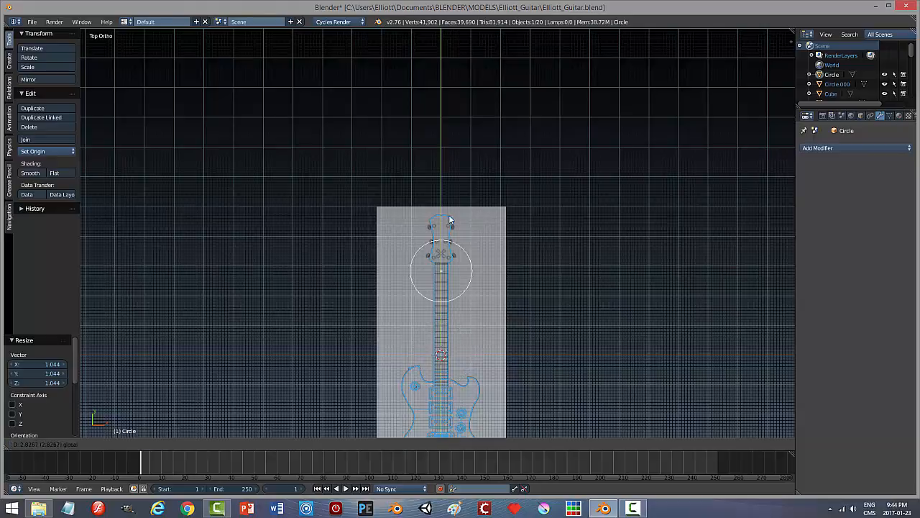
{"action": "left_click", "coordinate": [450, 219]}
{"action": "scroll", "coordinate": [450, 219], "scroll_direction": "up", "scroll_amount": 10}
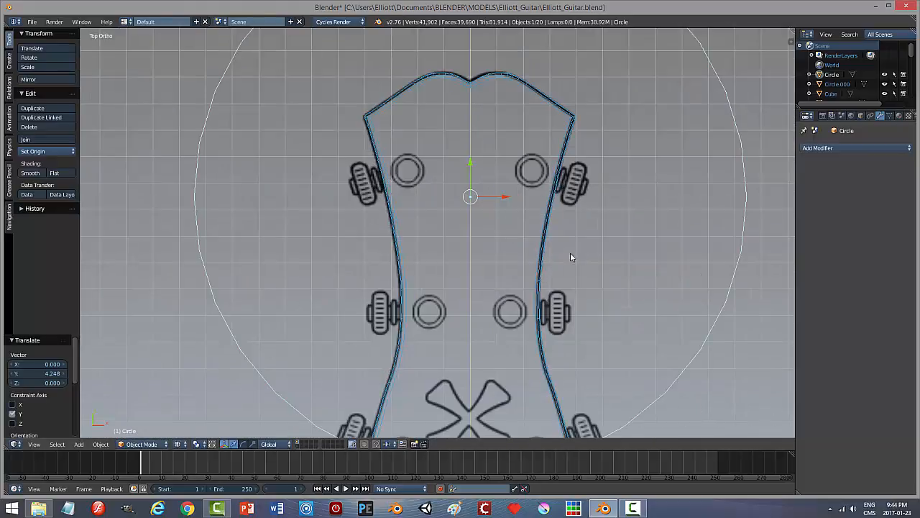
Step: Shrink the circle to about 0.08 and move it about -0.22 in X and 0.105 in Y onto the upper-left peg ring
{"action": "key", "text": "s"}
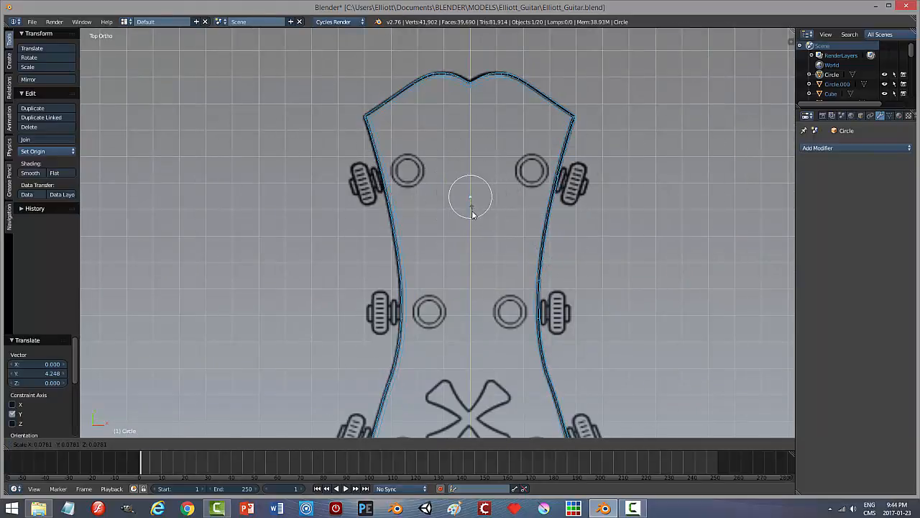
{"action": "left_click", "coordinate": [485, 214]}
{"action": "key", "text": "g"}
{"action": "key", "text": "x"}
{"action": "left_click", "coordinate": [452, 201]}
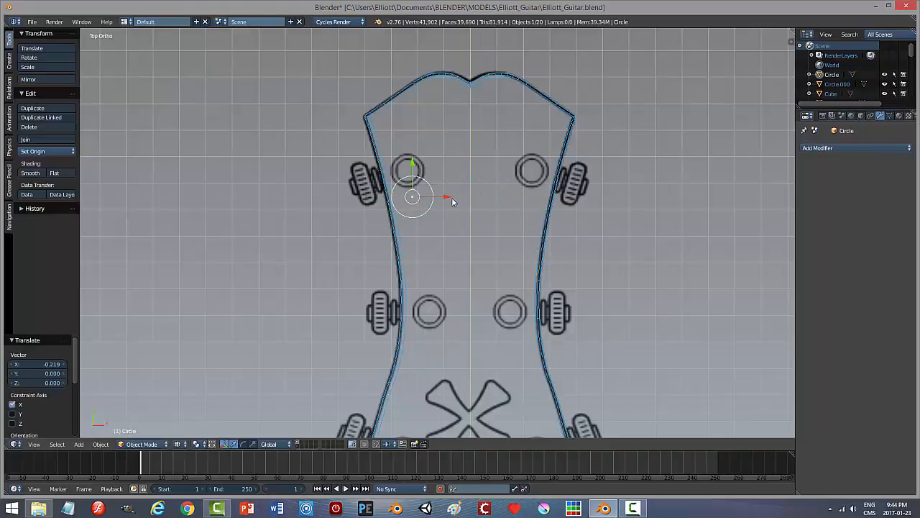
{"action": "left_click_drag", "start_coordinate": [415, 167], "coordinate": [417, 142]}
Step: Scale the circle by about 0.82 and nudge it in X and Y to match the peg ring's outer outline
{"action": "key", "text": "s"}
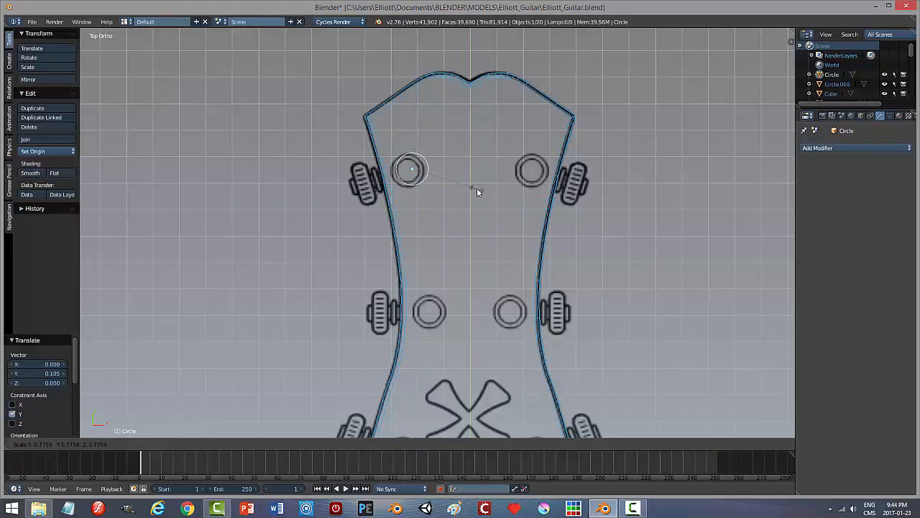
{"action": "left_click", "coordinate": [480, 192]}
{"action": "key", "text": "g"}
{"action": "key", "text": "x"}
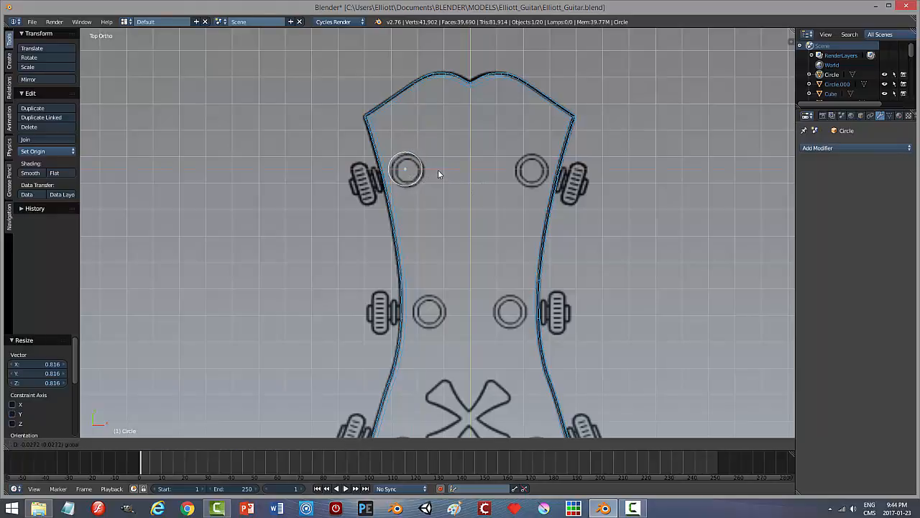
{"action": "left_click", "coordinate": [445, 176]}
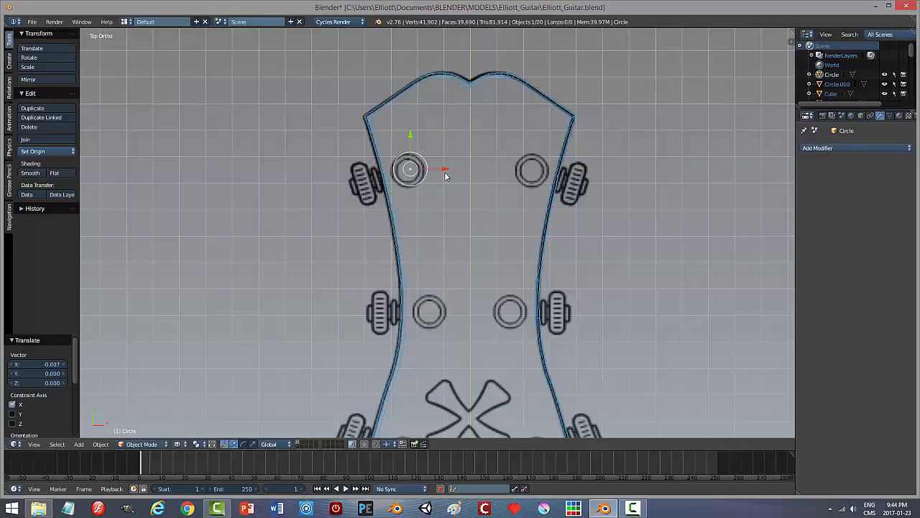
{"action": "left_click_drag", "start_coordinate": [409, 135], "coordinate": [409, 136]}
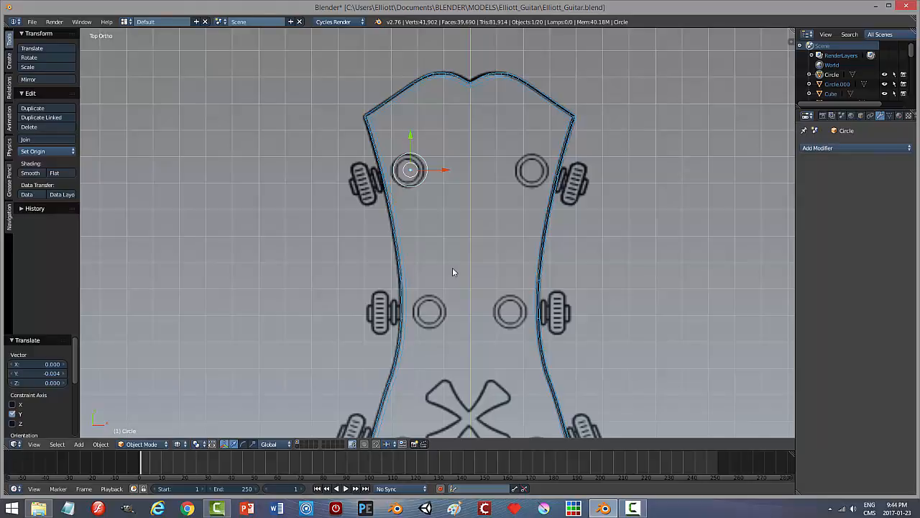
Step: Enter mesh editing on the circle in face select mode and fill the whole ring with a face
{"action": "middle_click_drag", "start_coordinate": [454, 252], "coordinate": [452, 216]}
{"action": "key", "text": "Tab"}
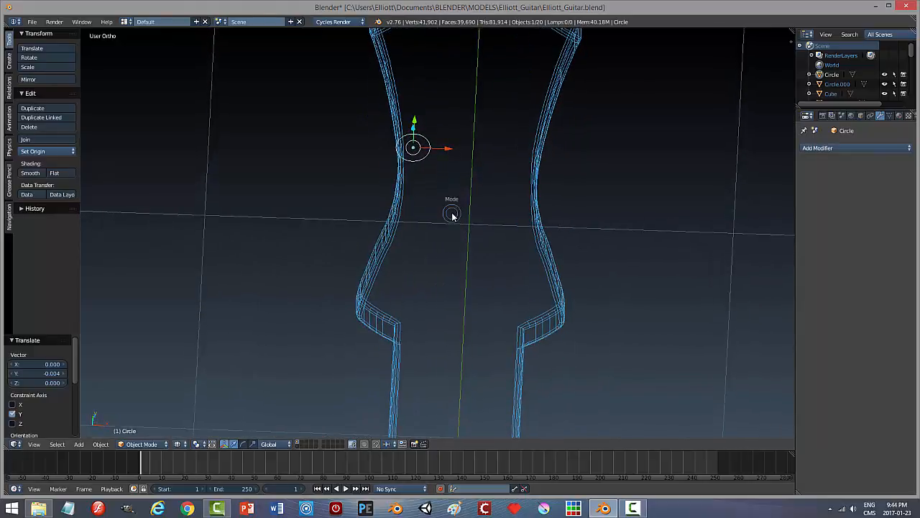
{"action": "left_click", "coordinate": [522, 220]}
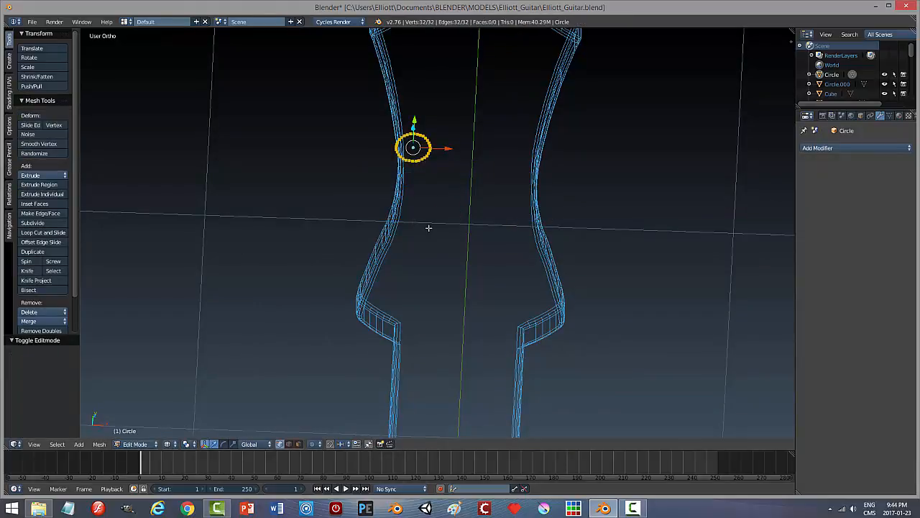
{"action": "key", "text": "ctrl+Tab"}
{"action": "left_click", "coordinate": [424, 249]}
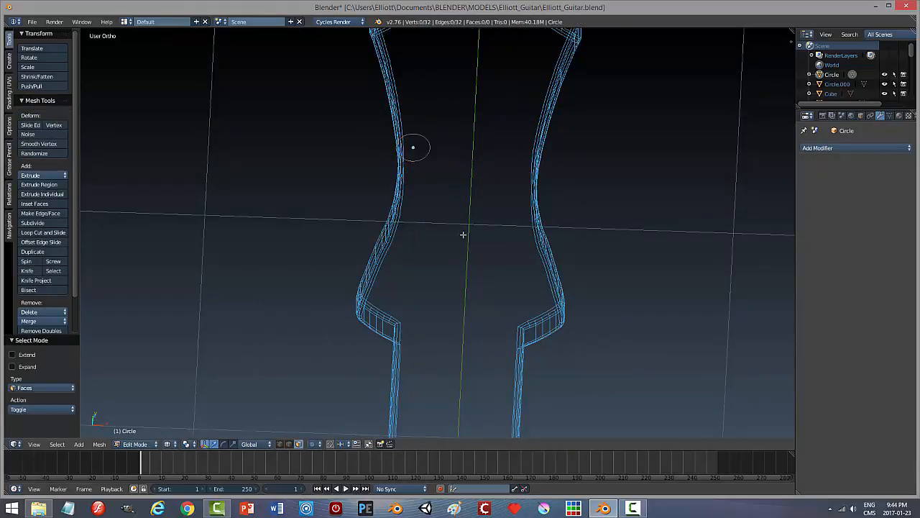
{"action": "key", "text": "a"}
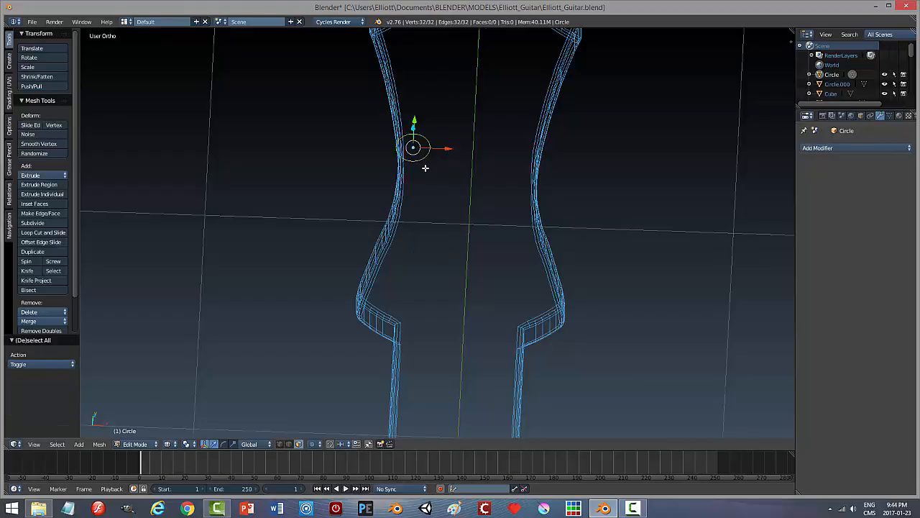
{"action": "key", "text": "f"}
Step: Extrude the filled circle upward about 0.1 along Z into a short cylinder
{"action": "scroll", "coordinate": [471, 229], "scroll_direction": "up", "scroll_amount": 2}
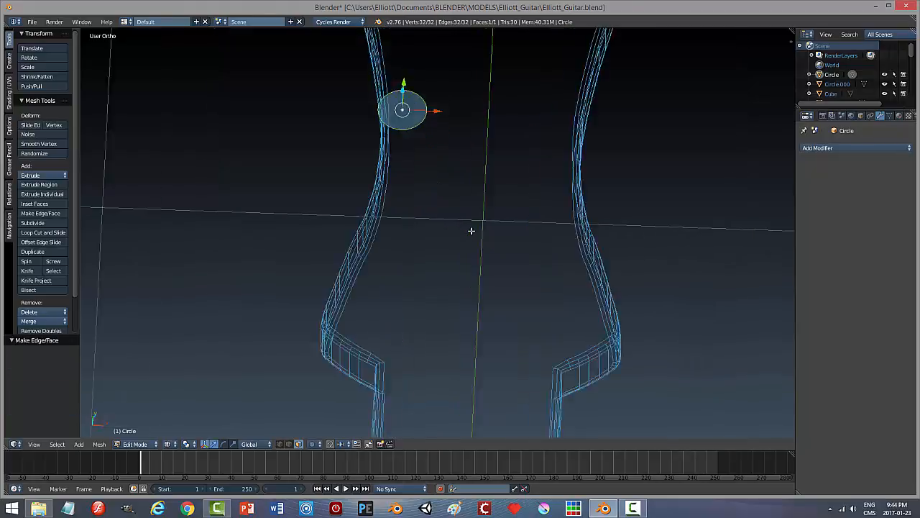
{"action": "scroll", "coordinate": [475, 230], "scroll_direction": "up", "scroll_amount": 2}
{"action": "middle_click_drag", "start_coordinate": [498, 263], "coordinate": [493, 242]}
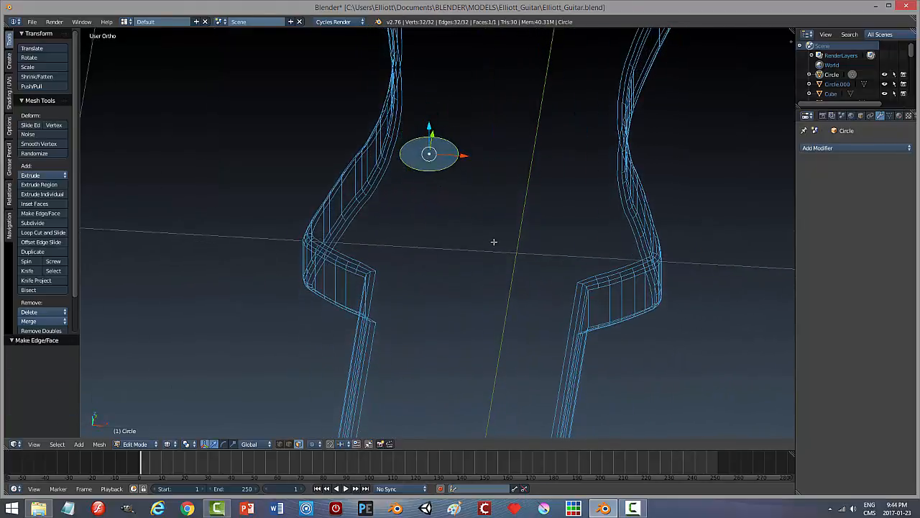
{"action": "key", "text": "e"}
{"action": "key", "text": "Escape"}
{"action": "key", "text": "e"}
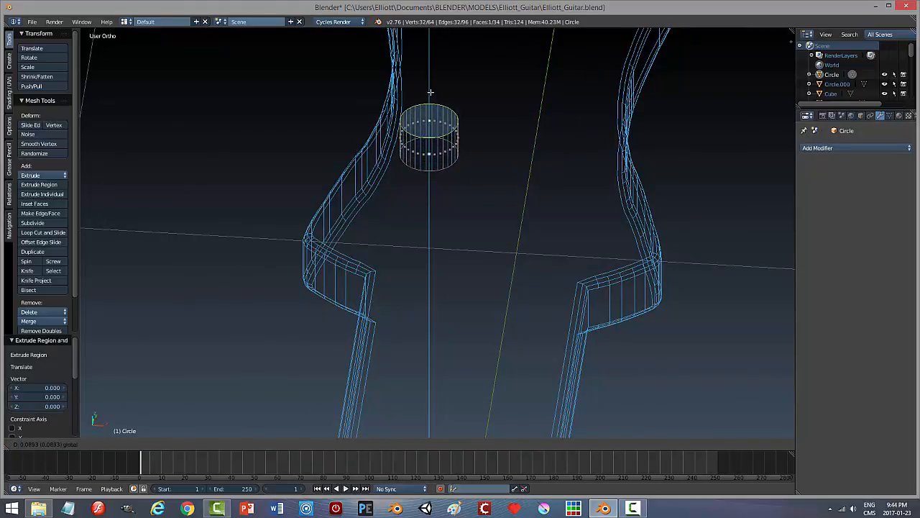
{"action": "left_click", "coordinate": [430, 89]}
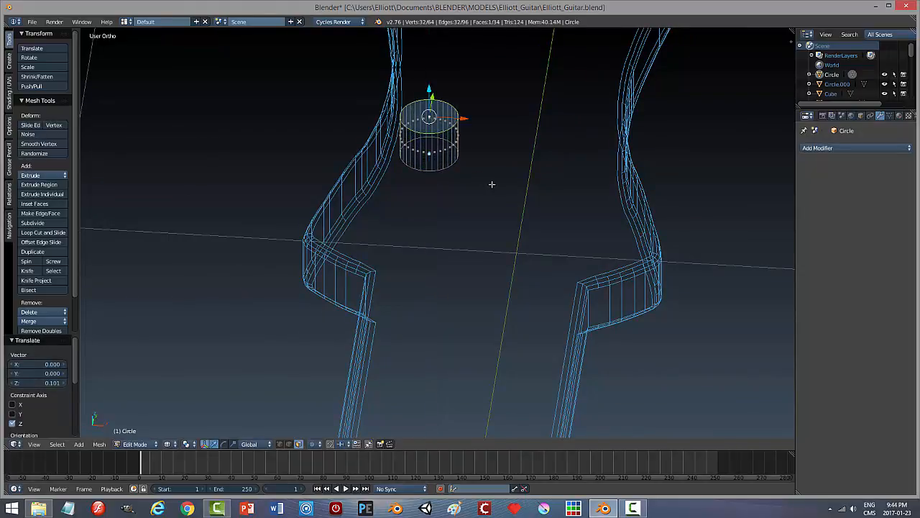
Step: Deselect the cylinder's geometry and bring up the viewport shading choices
{"action": "key", "text": "a"}
{"action": "key", "text": "z"}
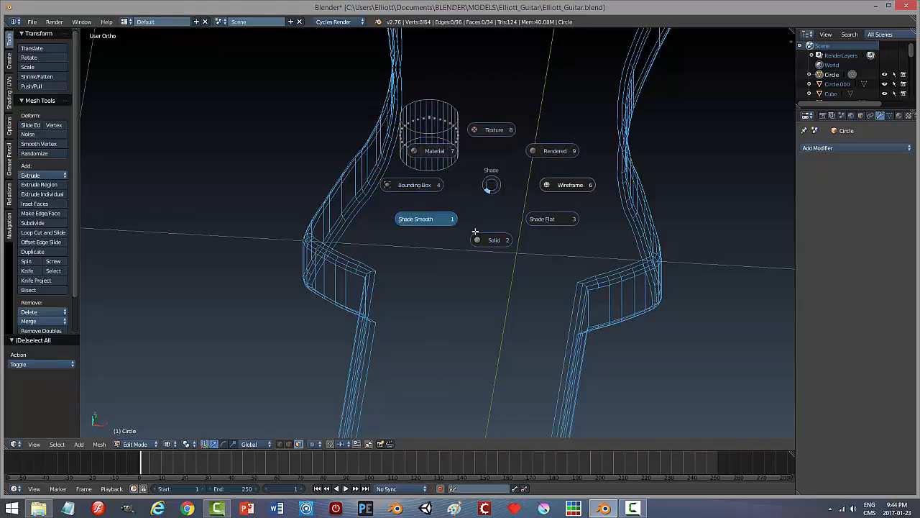
Step: Switch the viewport to solid shading and return the cylinder to object mode
{"action": "left_click", "coordinate": [492, 238]}
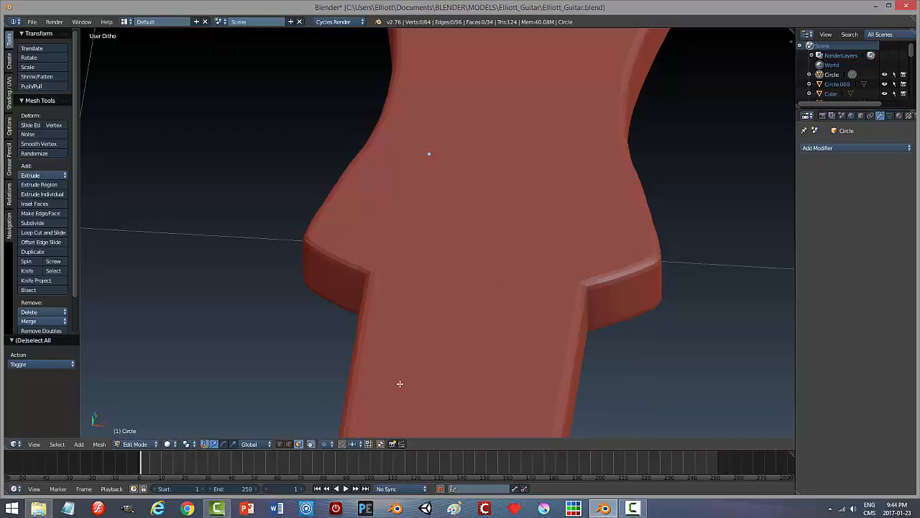
{"action": "middle_click_drag", "start_coordinate": [437, 364], "coordinate": [421, 316]}
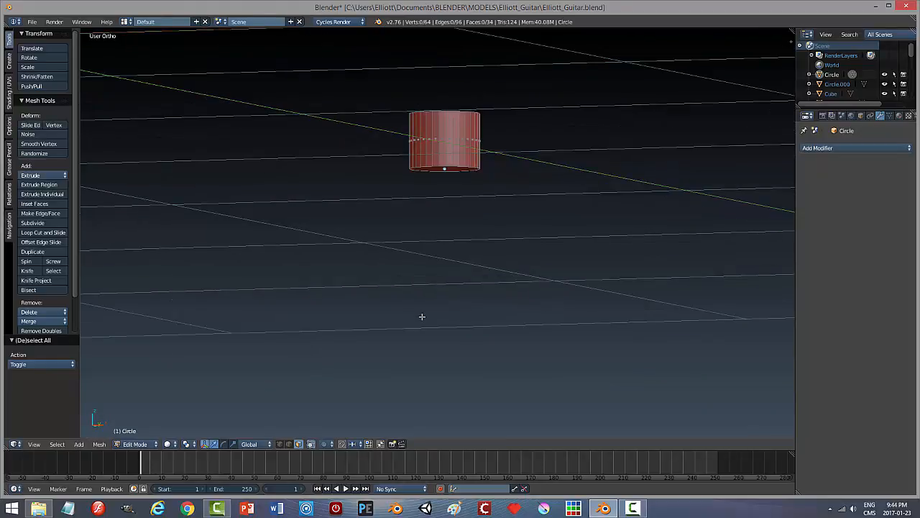
{"action": "key", "text": "Tab"}
{"action": "left_click", "coordinate": [416, 317]}
{"action": "scroll", "coordinate": [479, 292], "scroll_direction": "down", "scroll_amount": 5}
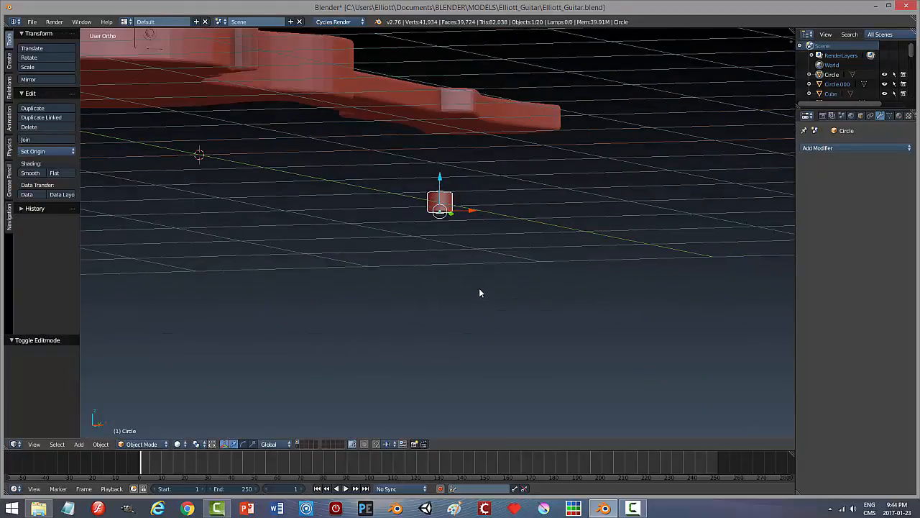
Step: Raise the cylinder about 0.659 along Z to the headstock and lower it about 0.036 into the surface
{"action": "key", "text": "g"}
{"action": "key", "text": "z"}
{"action": "left_click", "coordinate": [466, 59]}
{"action": "middle_click_drag", "start_coordinate": [465, 59], "coordinate": [449, 105]}
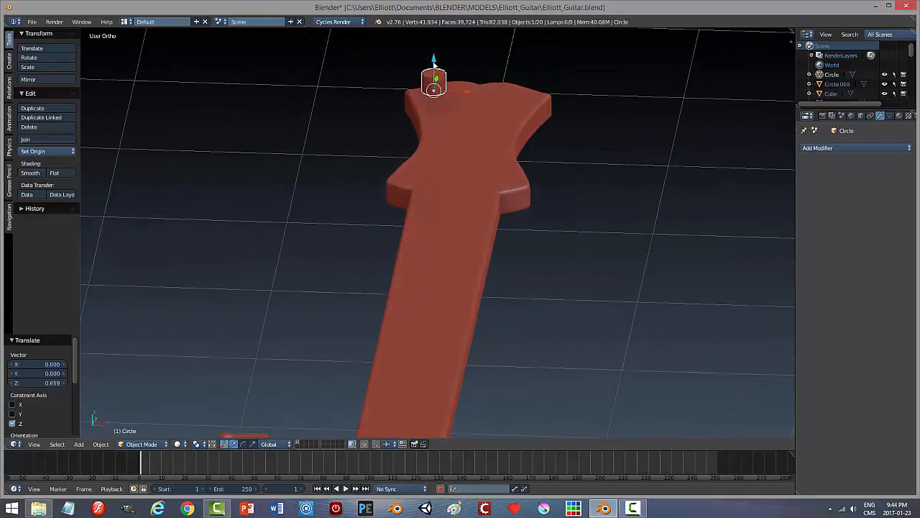
{"action": "left_click_drag", "start_coordinate": [433, 63], "coordinate": [569, 121]}
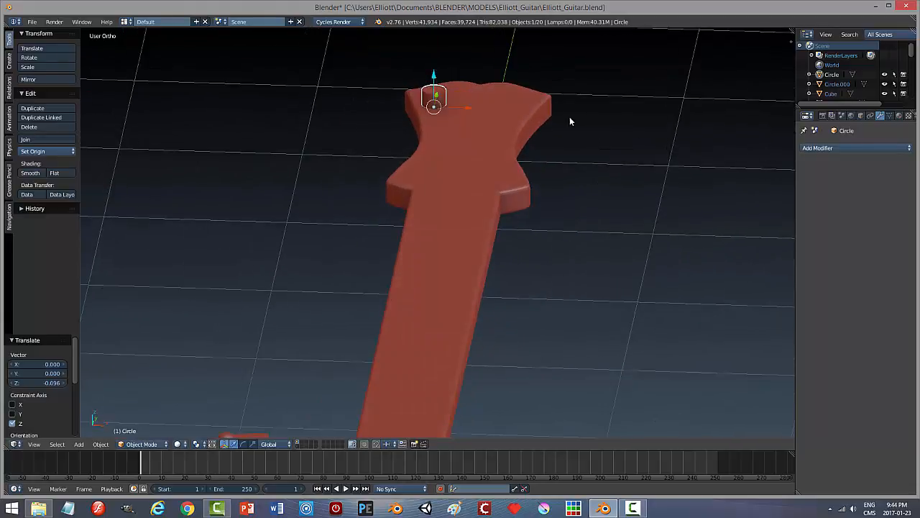
Step: Scale the cylinder uniformly to about 0.595 of its size, checking it against the headstock from above
{"action": "key", "text": "KP_7"}
{"action": "scroll", "coordinate": [501, 275], "scroll_direction": "up", "scroll_amount": 3}
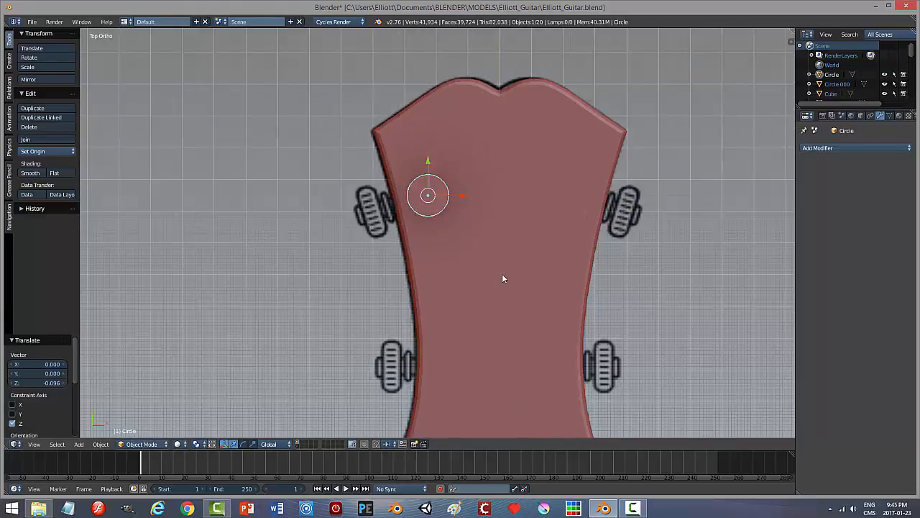
{"action": "scroll", "coordinate": [502, 273], "scroll_direction": "up", "scroll_amount": 4}
{"action": "key", "text": "s"}
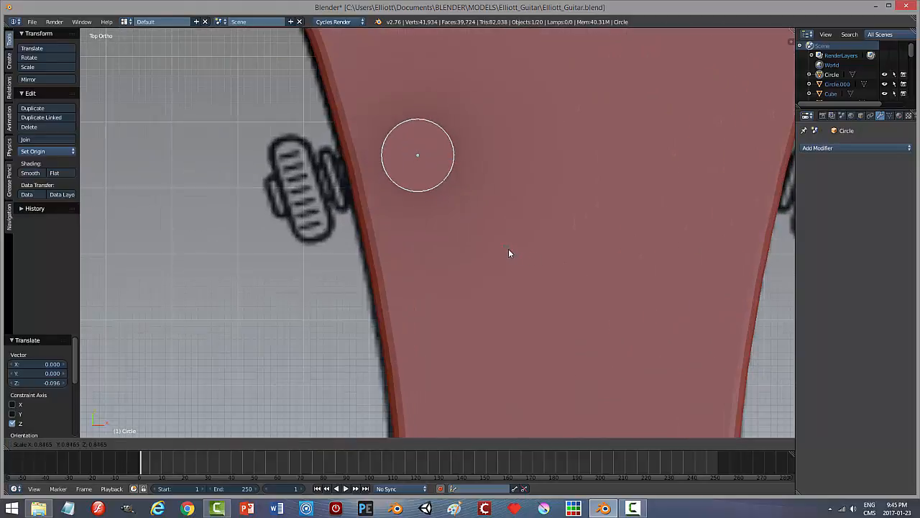
{"action": "left_click", "coordinate": [469, 236]}
{"action": "scroll", "coordinate": [474, 280], "scroll_direction": "up", "scroll_amount": 2}
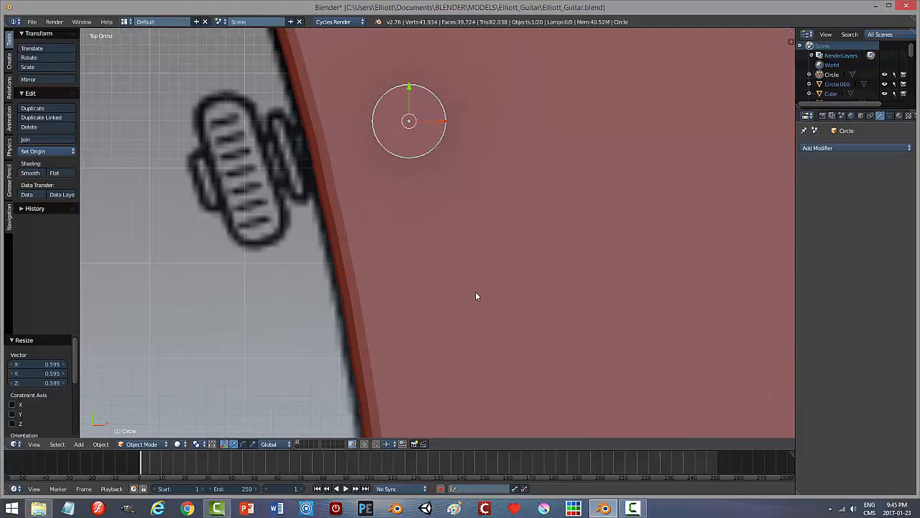
Step: Raise the cylinder about 0.010 along Z so it stands as a post on the headstock surface
{"action": "middle_click_drag", "start_coordinate": [475, 291], "coordinate": [437, 242]}
{"action": "scroll", "coordinate": [484, 335], "scroll_direction": "down", "scroll_amount": 5}
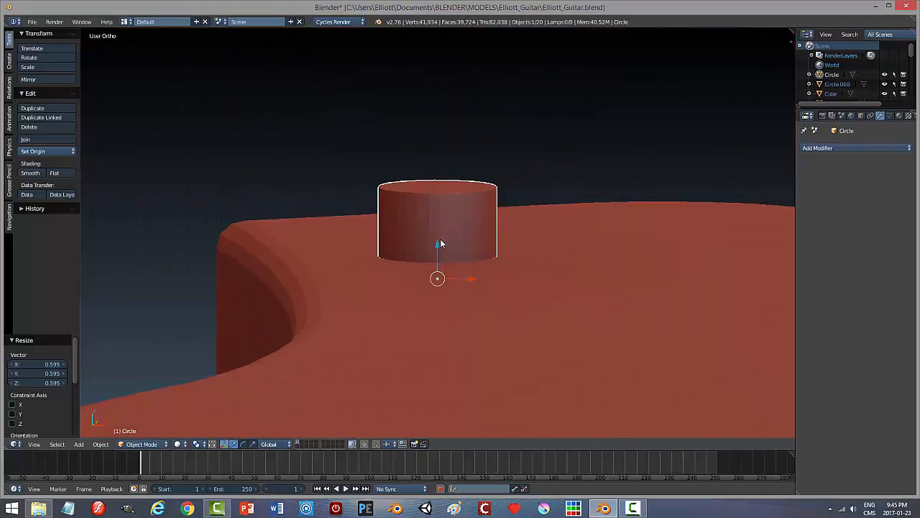
{"action": "key", "text": "g"}
{"action": "key", "text": "z"}
{"action": "left_click", "coordinate": [435, 227]}
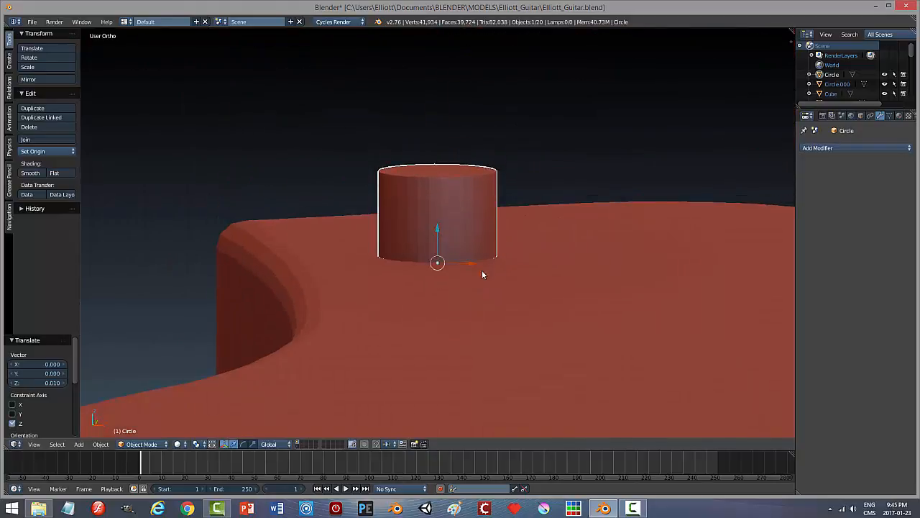
{"action": "middle_click_drag", "start_coordinate": [482, 272], "coordinate": [494, 308]}
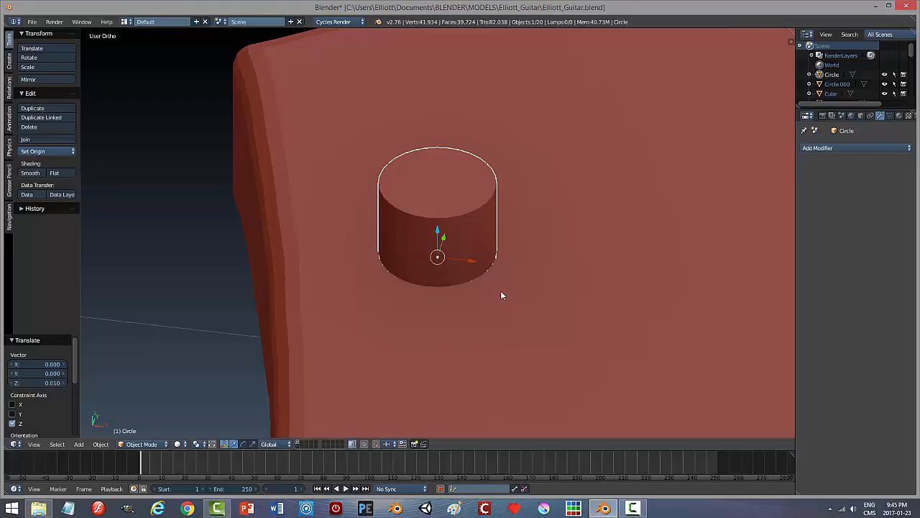
Step: Snap the 3D cursor to the selected post on the headstock
{"action": "right_click", "coordinate": [431, 187]}
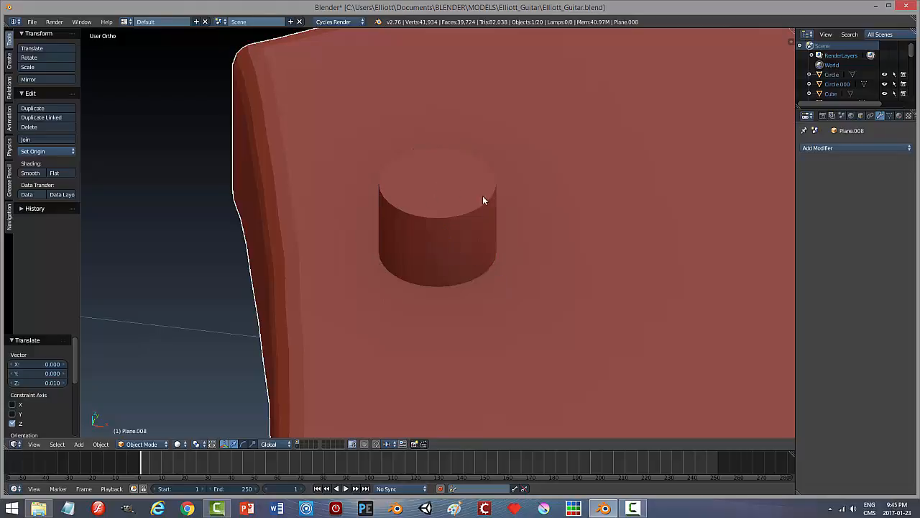
{"action": "right_click", "coordinate": [483, 199]}
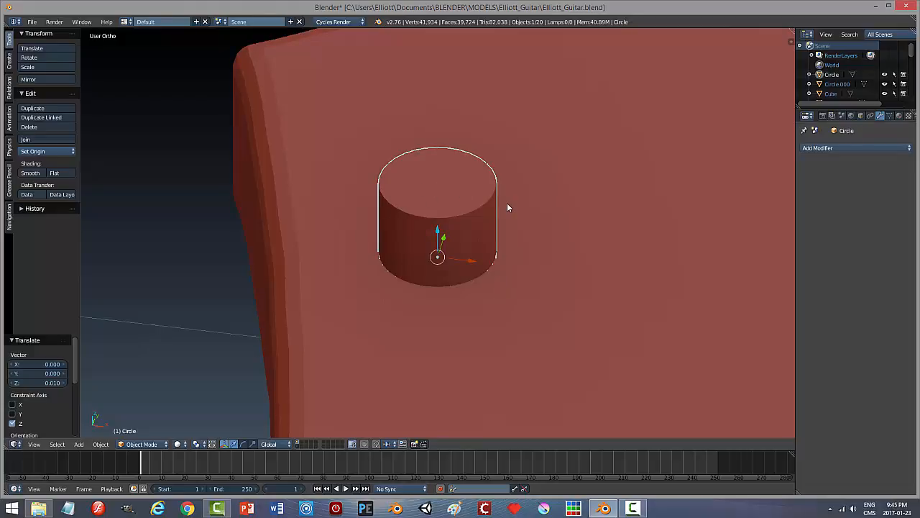
{"action": "key", "text": "shift+s"}
{"action": "left_click", "coordinate": [507, 204]}
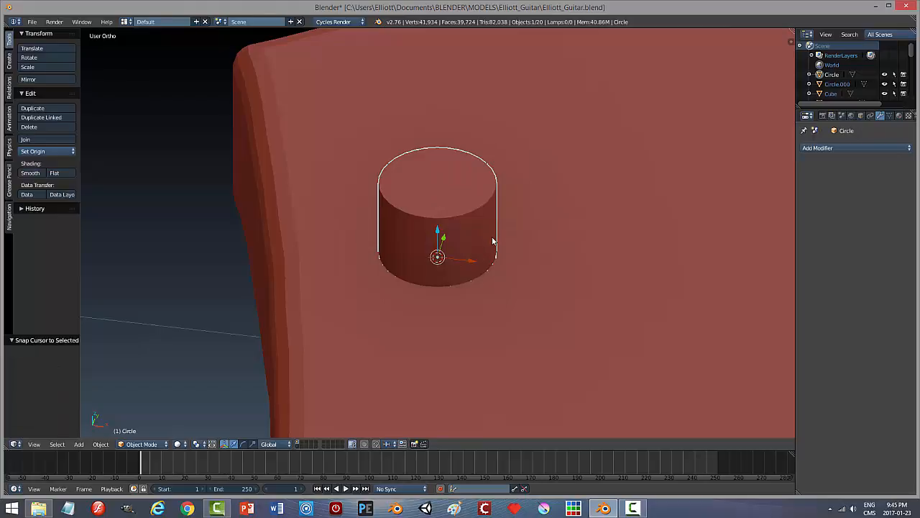
Step: Add an 8-vertex cylinder at the 3D cursor and scale it by about -0.055 so it surrounds the post
{"action": "key", "text": "shift+a"}
{"action": "mouse_move", "coordinate": [493, 239]}
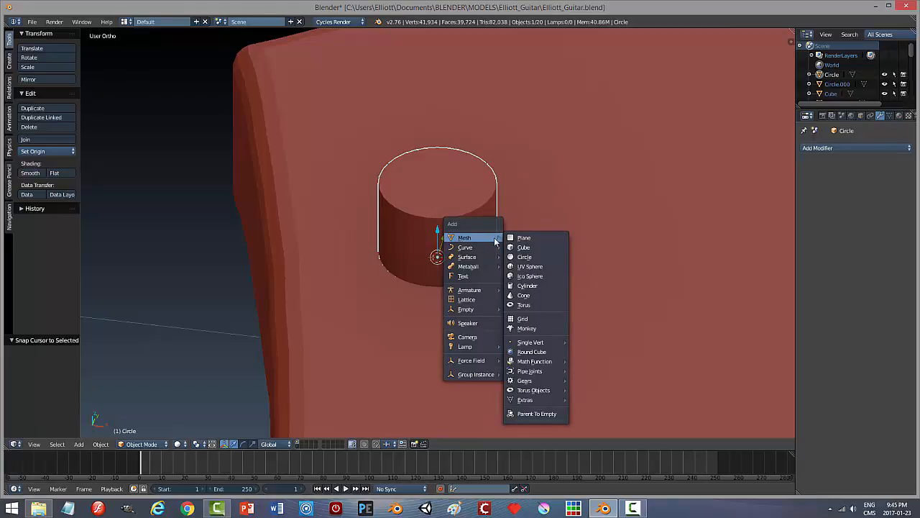
{"action": "left_click", "coordinate": [530, 285]}
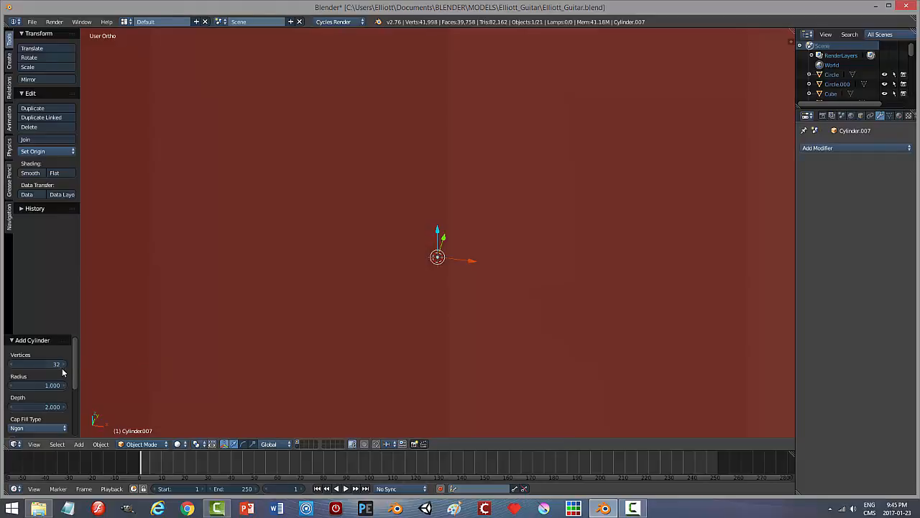
{"action": "left_click", "coordinate": [40, 364]}
{"action": "key", "text": "Return"}
{"action": "key", "text": "s"}
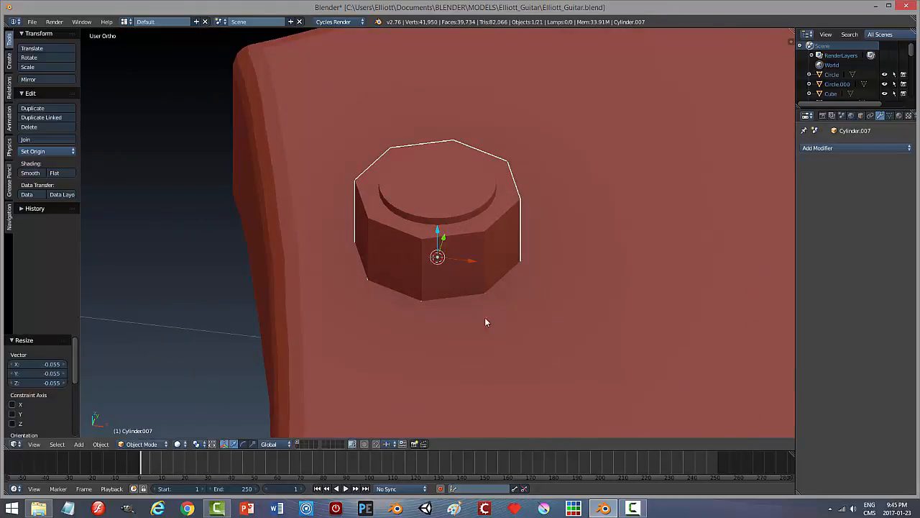
Step: Flatten the octagonal cylinder to about 0.25 along Z and raise it about 0.017 around the post as a nut
{"action": "middle_click_drag", "start_coordinate": [485, 322], "coordinate": [496, 291]}
{"action": "key", "text": "s"}
{"action": "key", "text": "z"}
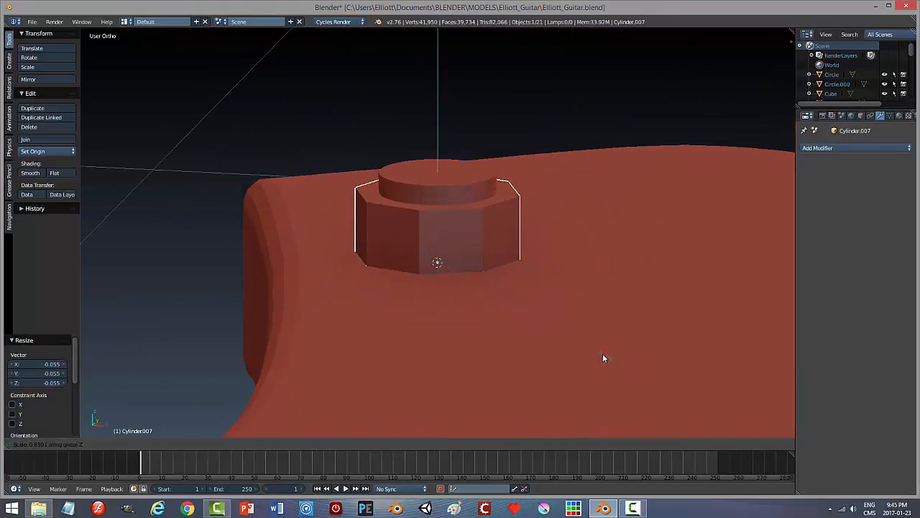
{"action": "left_click", "coordinate": [474, 300]}
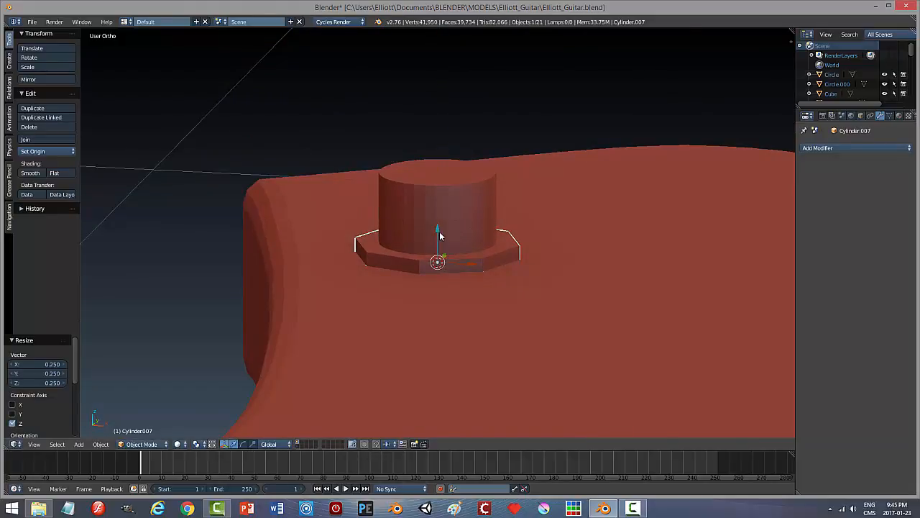
{"action": "key", "text": "g"}
{"action": "key", "text": "z"}
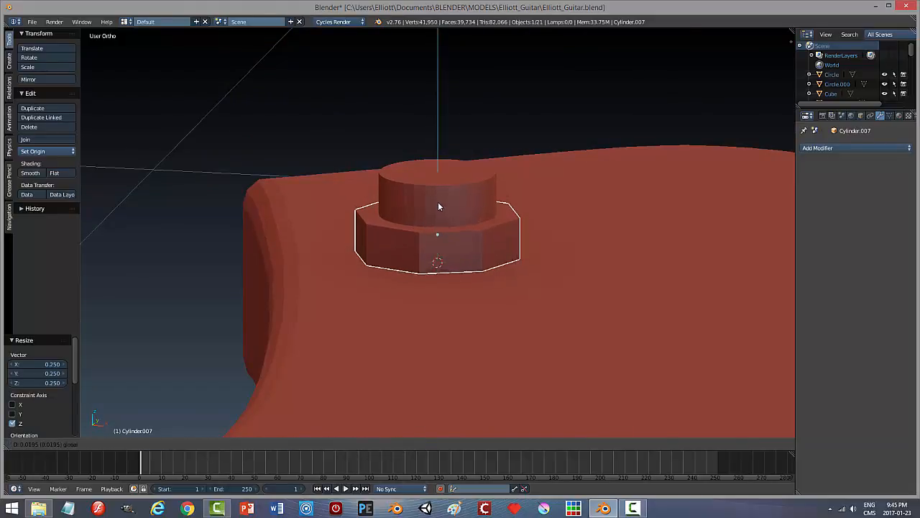
{"action": "left_click", "coordinate": [438, 204]}
Step: Thin the octagonal nut to about 0.736 along Z and lower it about 0.003
{"action": "key", "text": "s"}
{"action": "key", "text": "z"}
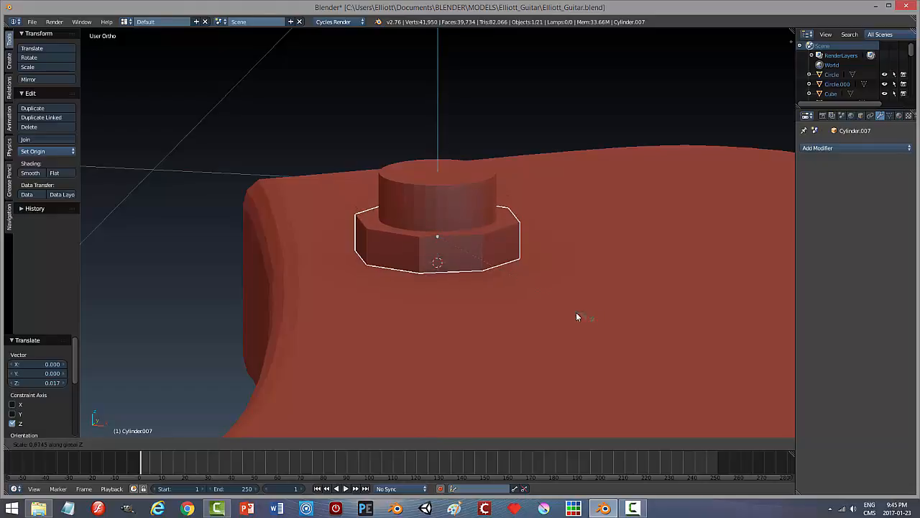
{"action": "left_click", "coordinate": [561, 307]}
{"action": "key", "text": "g"}
{"action": "key", "text": "z"}
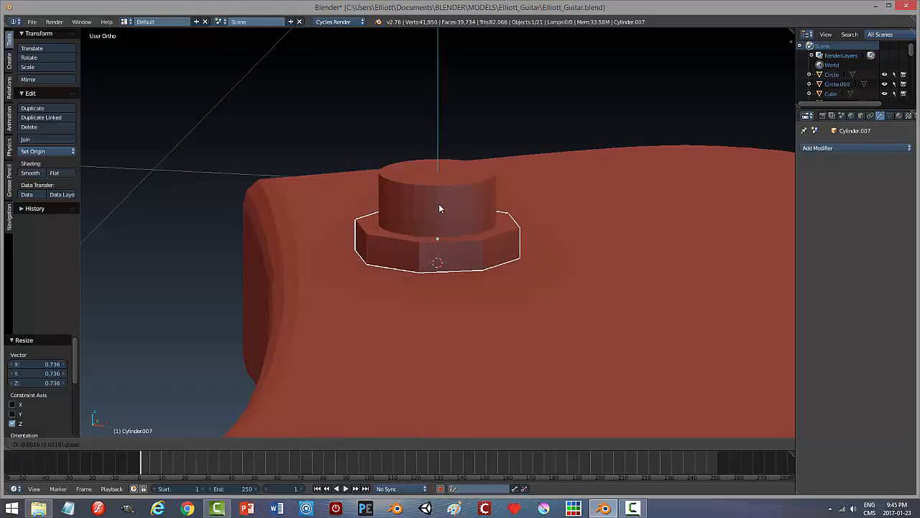
{"action": "left_click", "coordinate": [439, 203]}
Step: Duplicate the round post in place and scale the copy uniformly to about 2.344
{"action": "middle_click_drag", "start_coordinate": [437, 206], "coordinate": [388, 257]}
{"action": "scroll", "coordinate": [501, 287], "scroll_direction": "up", "scroll_amount": 3}
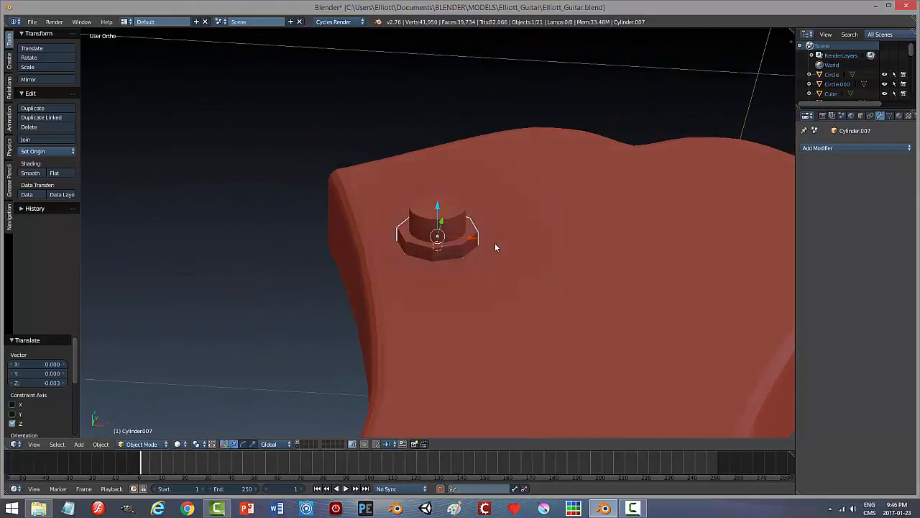
{"action": "right_click", "coordinate": [456, 217]}
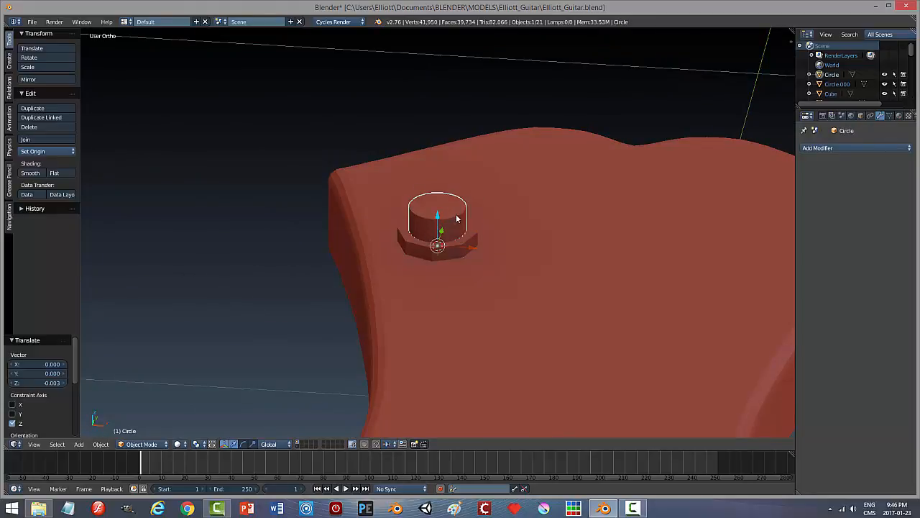
{"action": "key", "text": "shift+d"}
{"action": "right_click", "coordinate": [552, 266]}
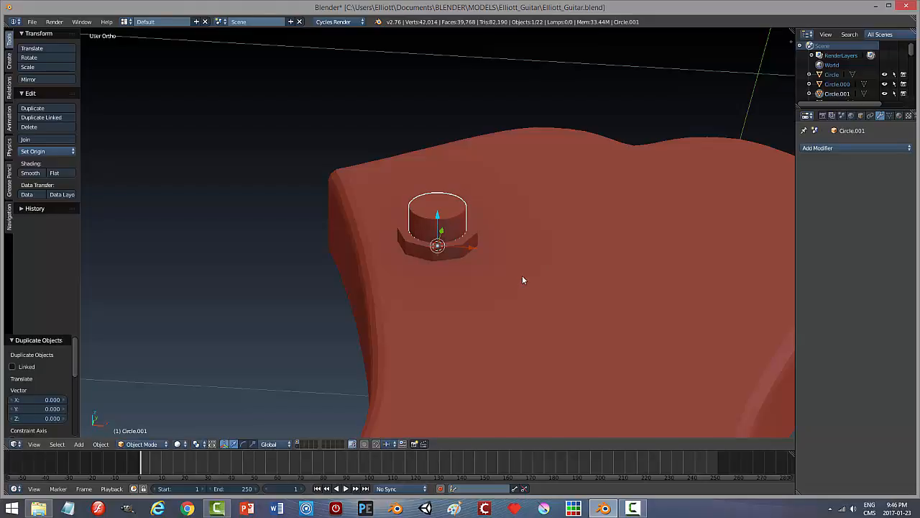
{"action": "key", "text": "s"}
{"action": "left_click", "coordinate": [673, 285]}
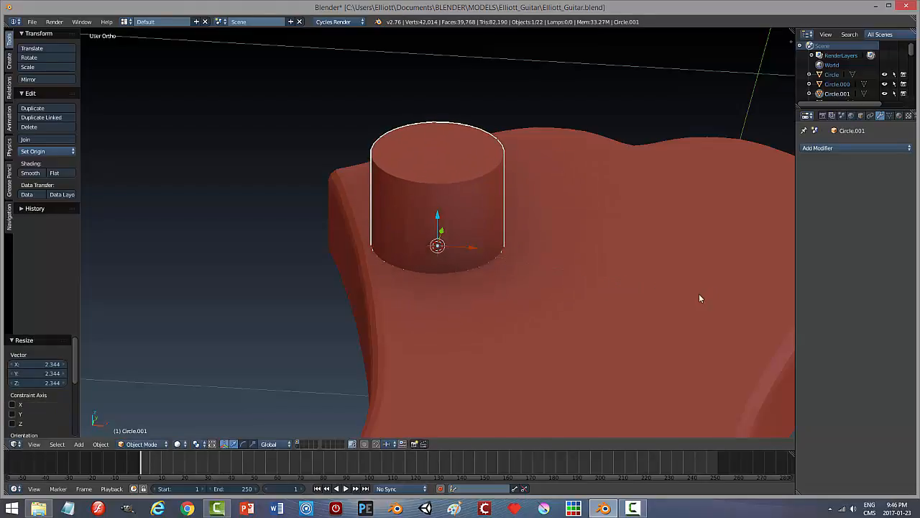
Step: Flatten the enlarged copy to about 0.065 along Z and shrink it slightly into a washer around the nut
{"action": "key", "text": "s"}
{"action": "key", "text": "z"}
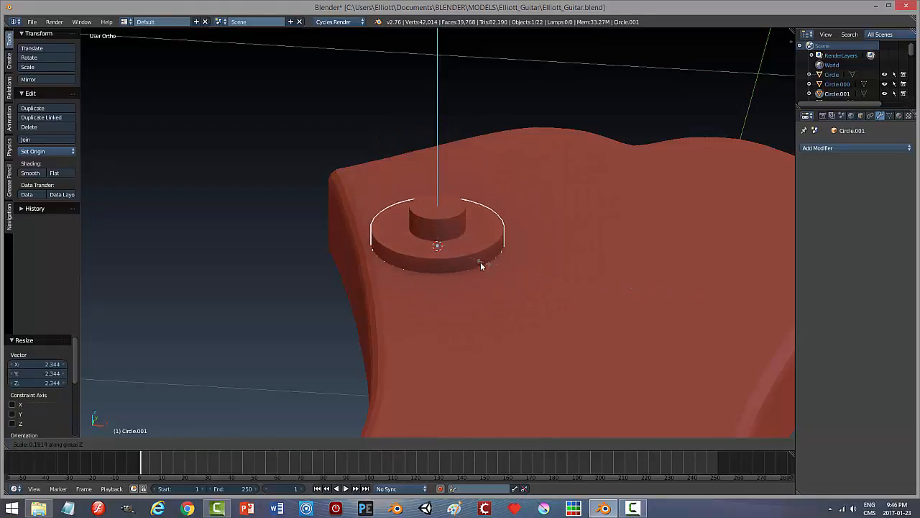
{"action": "left_click", "coordinate": [434, 262]}
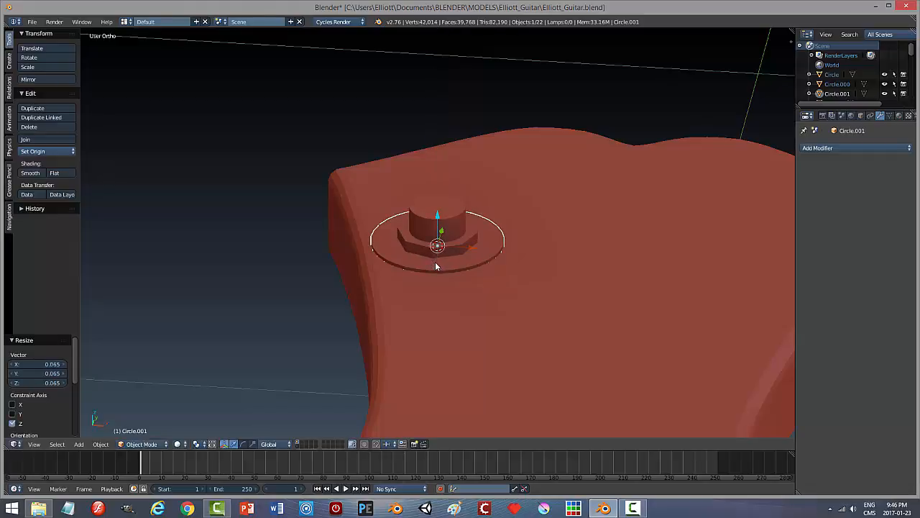
{"action": "key", "text": "s"}
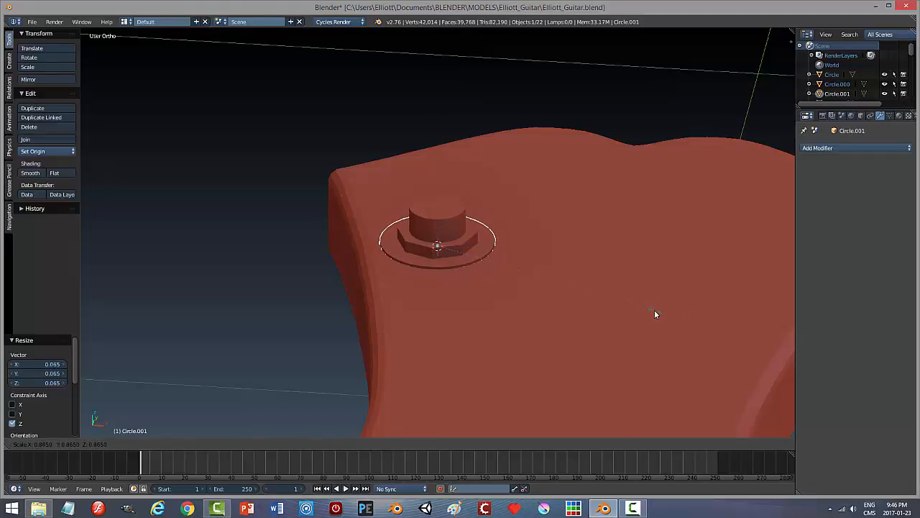
{"action": "left_click", "coordinate": [644, 310]}
Step: Raise the washer disc slightly along Z above the headstock surface and deselect everything
{"action": "middle_click_drag", "start_coordinate": [593, 299], "coordinate": [560, 280]}
{"action": "key", "text": "a"}
{"action": "right_click", "coordinate": [495, 281]}
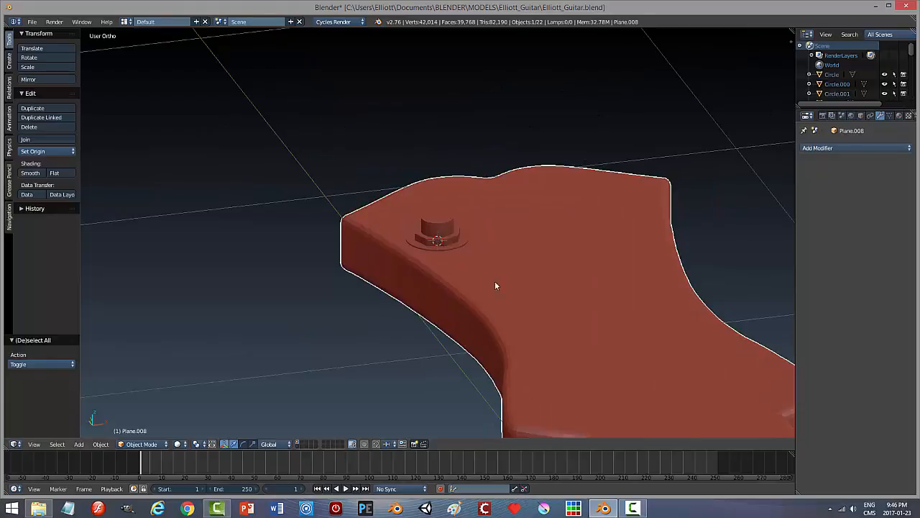
{"action": "right_click", "coordinate": [451, 243]}
{"action": "scroll", "coordinate": [507, 298], "scroll_direction": "up", "scroll_amount": 4}
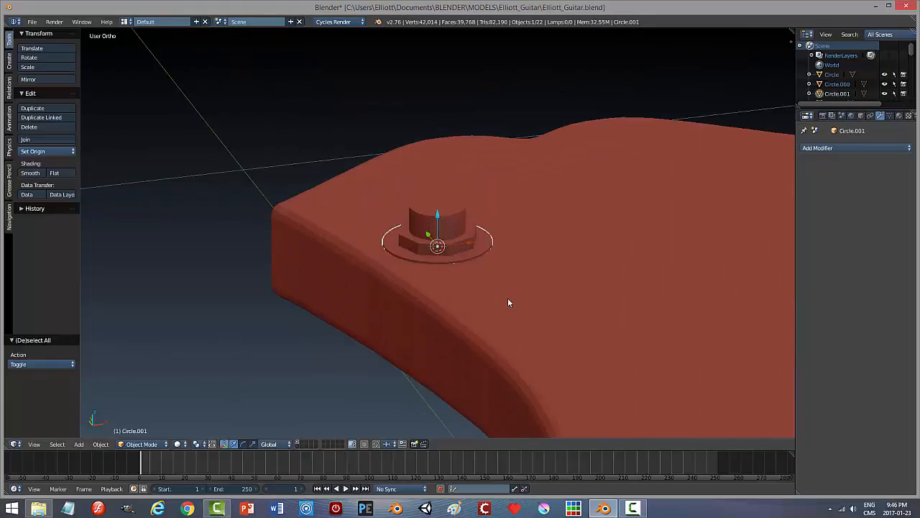
{"action": "mouse_move", "coordinate": [439, 230]}
{"action": "left_mouse_down"}
{"action": "mouse_move", "coordinate": [440, 220]}
{"action": "mouse_move", "coordinate": [444, 227]}
{"action": "left_mouse_up"}
{"action": "key", "text": "a"}
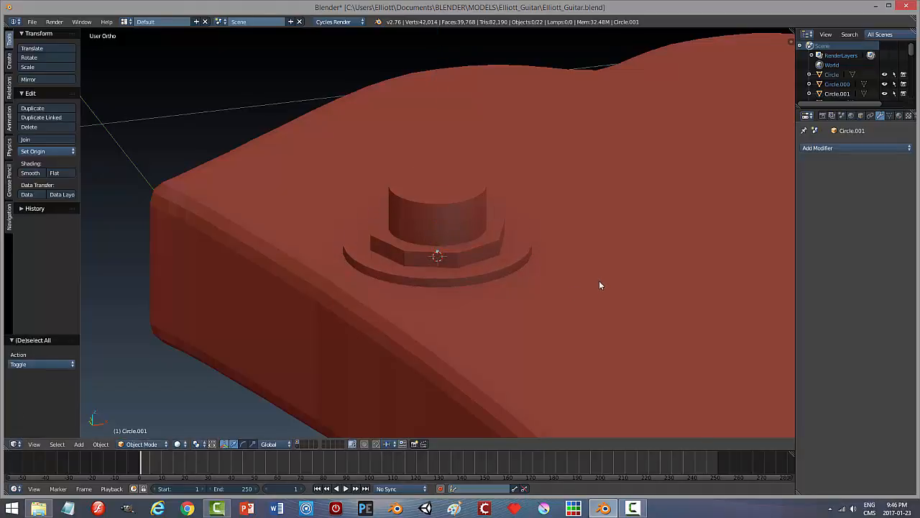
Step: Scale the washer disc down uniformly to about 0.89 around the nut and deselect everything
{"action": "middle_click_drag", "start_coordinate": [598, 281], "coordinate": [553, 339]}
{"action": "scroll", "coordinate": [505, 340], "scroll_direction": "down", "scroll_amount": 4}
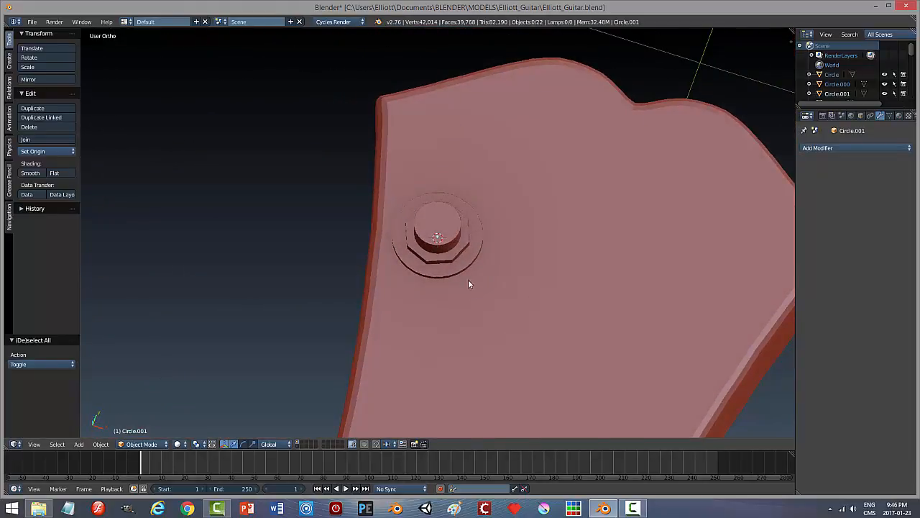
{"action": "scroll", "coordinate": [468, 284], "scroll_direction": "down", "scroll_amount": 3}
{"action": "middle_click_drag", "start_coordinate": [468, 284], "coordinate": [495, 302]}
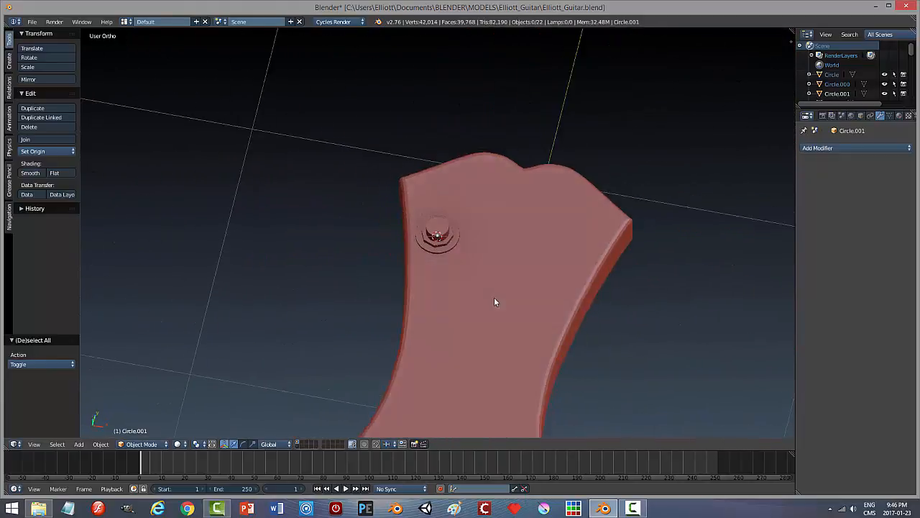
{"action": "scroll", "coordinate": [476, 298], "scroll_direction": "up", "scroll_amount": 6}
{"action": "right_click", "coordinate": [469, 295]}
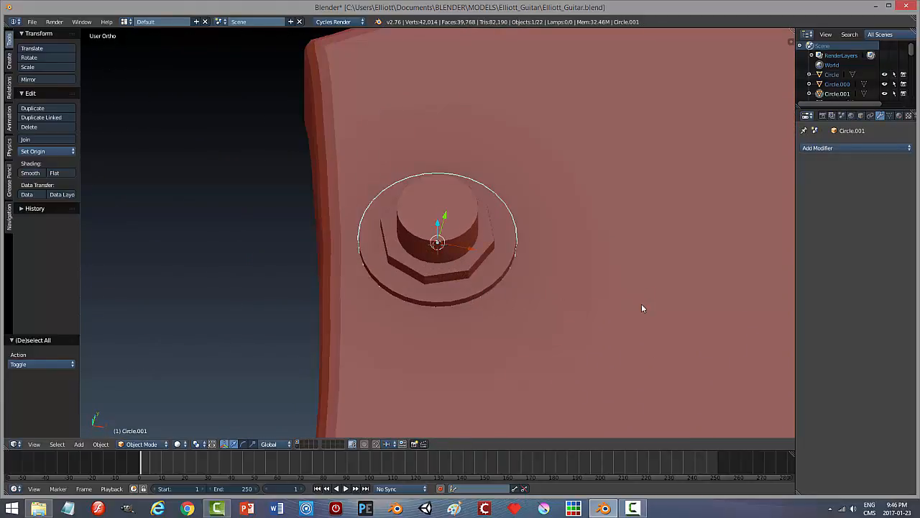
{"action": "key", "text": "s"}
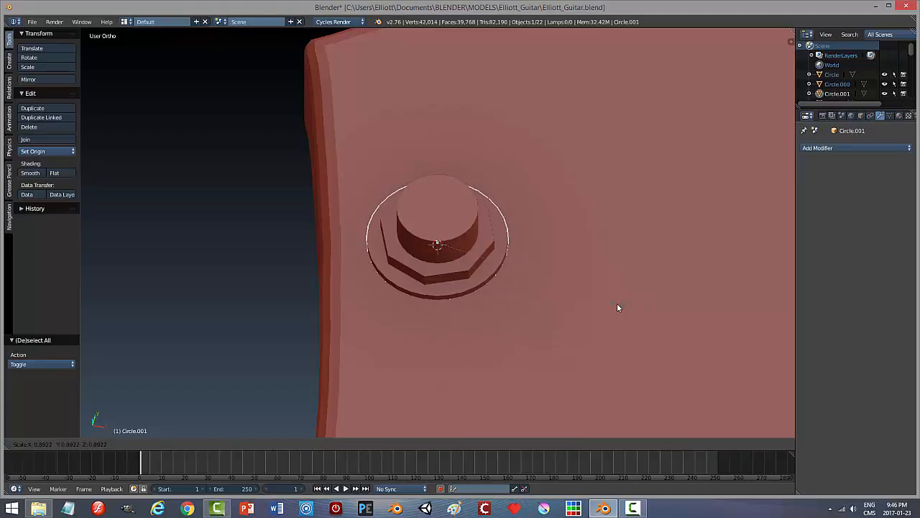
{"action": "left_click", "coordinate": [616, 304]}
{"action": "mouse_move", "coordinate": [558, 343]}
{"action": "middle_mouse_down"}
{"action": "mouse_move", "coordinate": [563, 297]}
{"action": "mouse_move", "coordinate": [527, 350]}
{"action": "mouse_move", "coordinate": [566, 343]}
{"action": "middle_mouse_up"}
{"action": "key", "text": "a"}
Step: Compare the peg parts with the reference drawing from above in wireframe, and return to solid shading
{"action": "key", "text": "KP_7"}
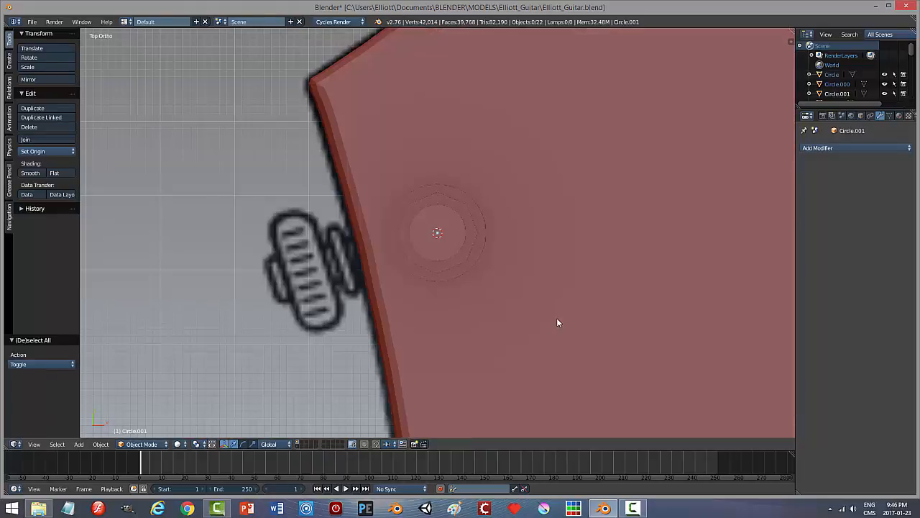
{"action": "key", "text": "z"}
{"action": "left_click", "coordinate": [606, 318]}
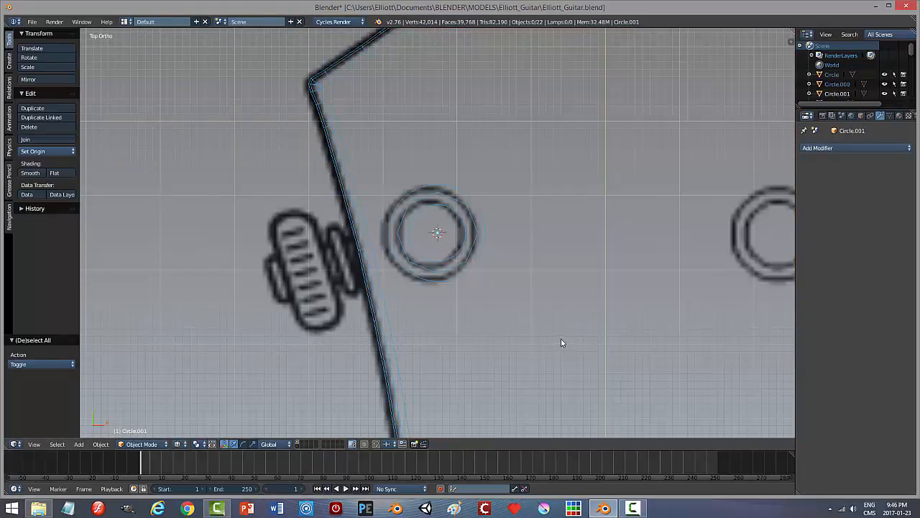
{"action": "scroll", "coordinate": [561, 341], "scroll_direction": "down", "scroll_amount": 4}
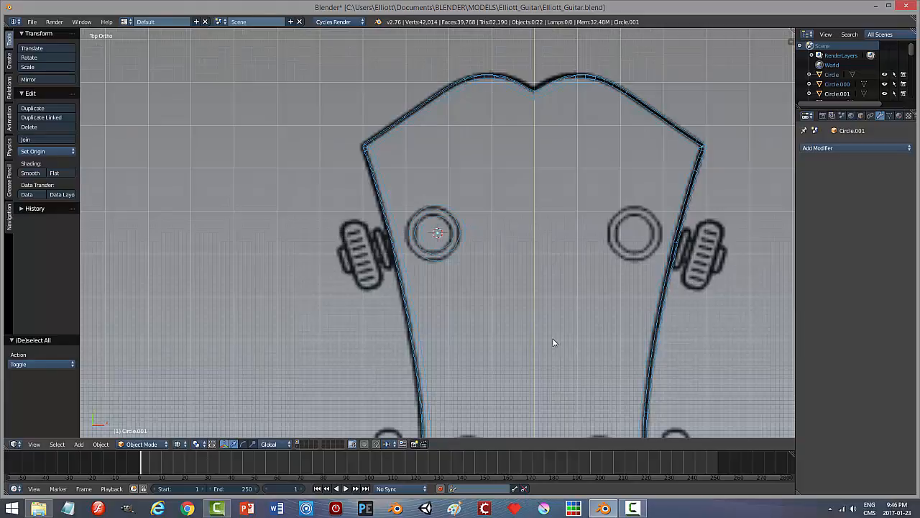
{"action": "key", "text": "z"}
{"action": "left_click", "coordinate": [593, 355]}
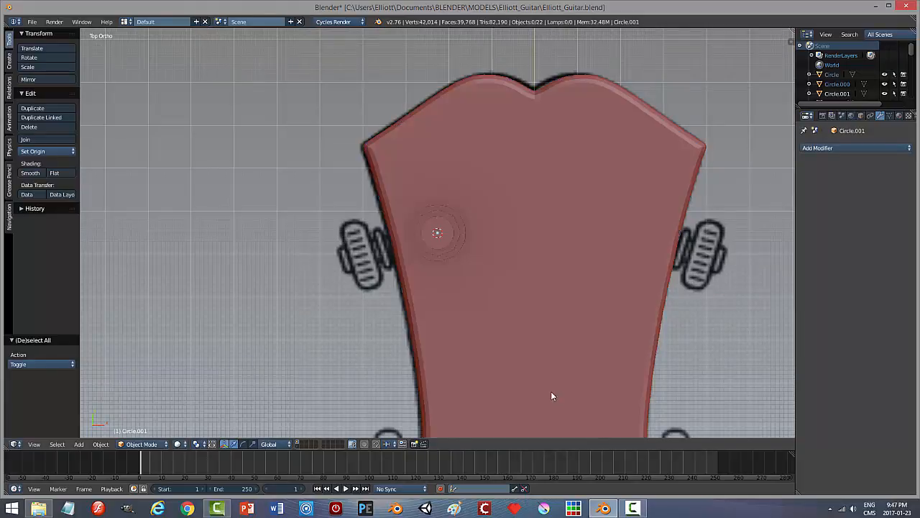
Step: Raise the round post along Z until it floats clear above the octagonal nut
{"action": "middle_click_drag", "start_coordinate": [551, 392], "coordinate": [534, 312]}
{"action": "scroll", "coordinate": [534, 324], "scroll_direction": "up", "scroll_amount": 6}
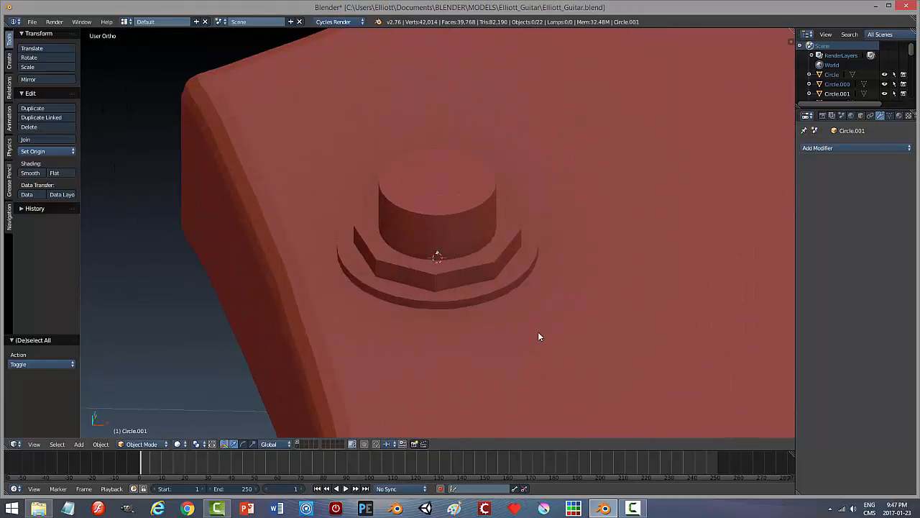
{"action": "right_click", "coordinate": [462, 212]}
{"action": "middle_click_drag", "start_coordinate": [593, 305], "coordinate": [590, 277]}
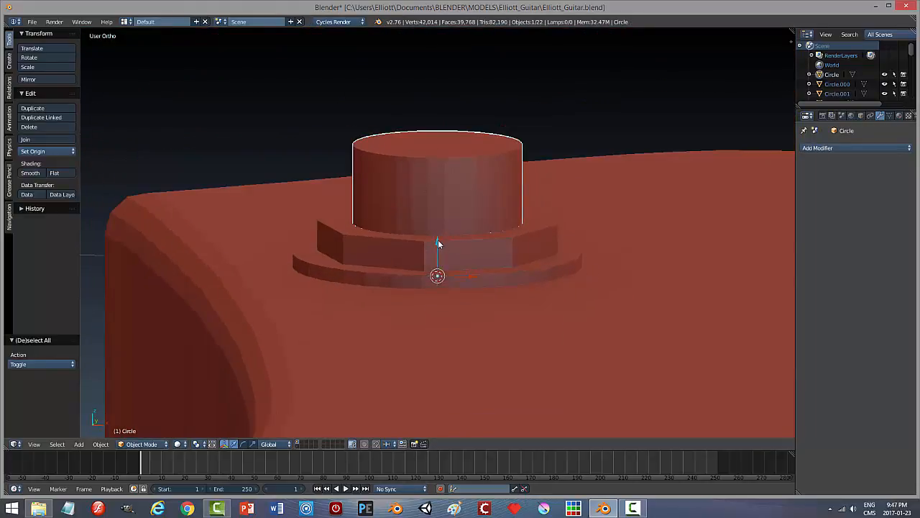
{"action": "left_click_drag", "start_coordinate": [438, 240], "coordinate": [447, 155]}
Step: Delete the bottom face of the raised post and return to object mode
{"action": "middle_click_drag", "start_coordinate": [487, 257], "coordinate": [510, 243]}
{"action": "key", "text": "Tab"}
{"action": "left_click", "coordinate": [560, 191]}
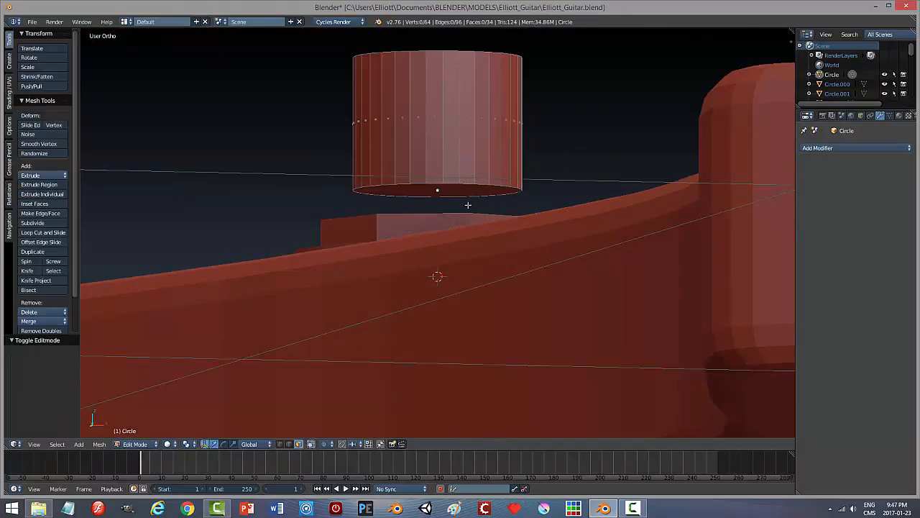
{"action": "left_click", "coordinate": [465, 192]}
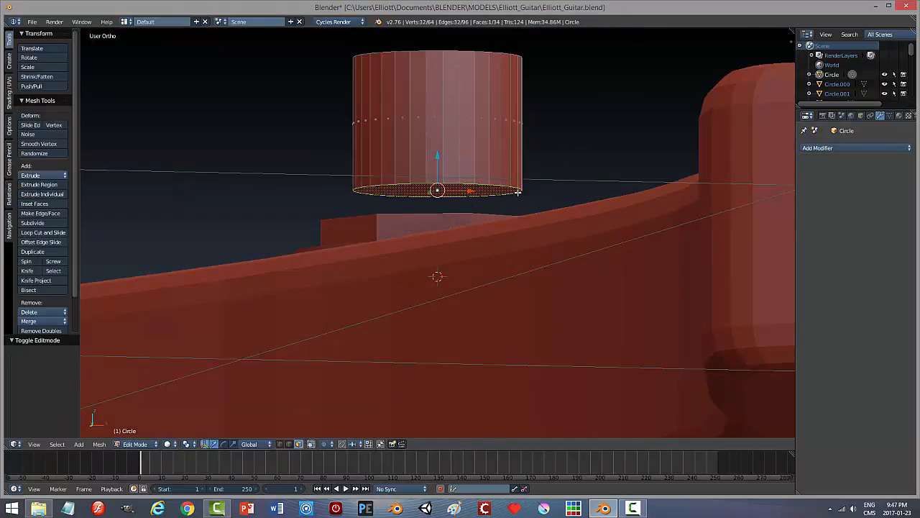
{"action": "key", "text": "x"}
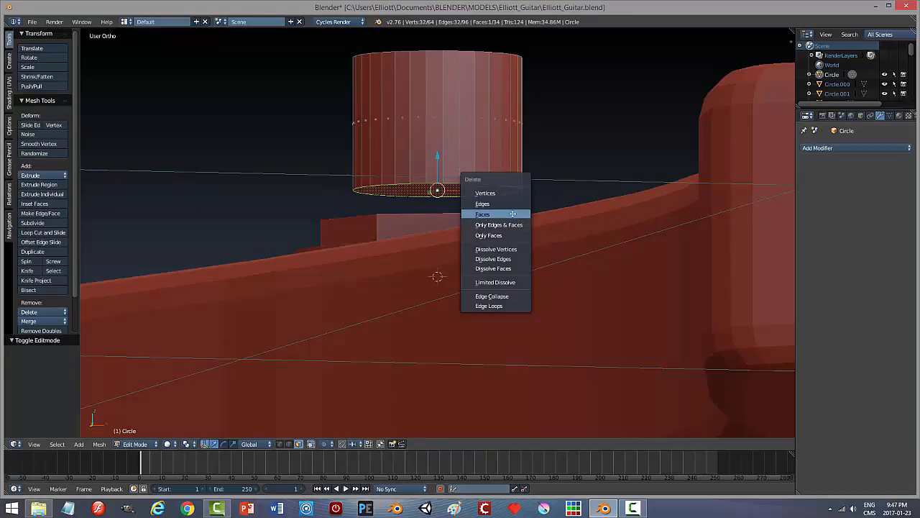
{"action": "left_click", "coordinate": [523, 214]}
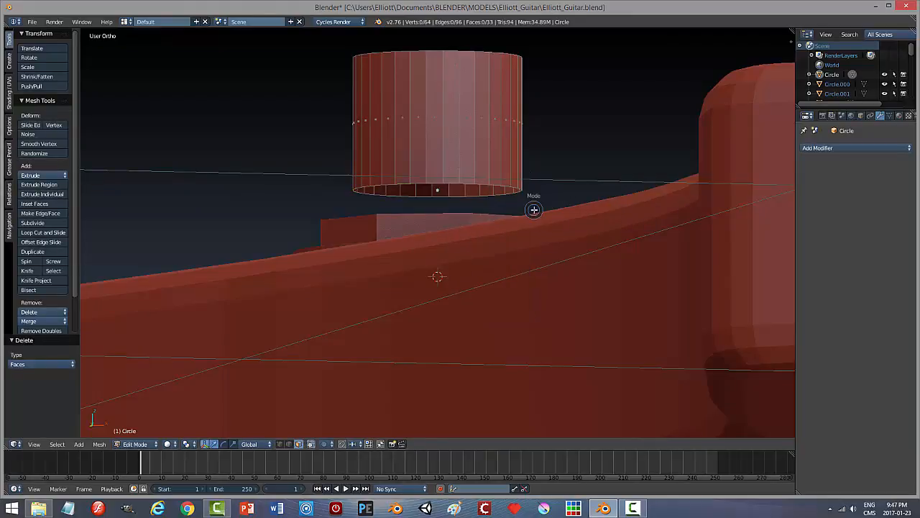
{"action": "left_click", "coordinate": [467, 213]}
Step: Lower the post 0.030 along Z so that it sits back in the octagonal nut
{"action": "middle_click_drag", "start_coordinate": [567, 197], "coordinate": [449, 193]}
{"action": "left_click_drag", "start_coordinate": [436, 164], "coordinate": [438, 211]}
{"action": "mouse_move", "coordinate": [516, 210]}
{"action": "middle_mouse_down"}
{"action": "mouse_move", "coordinate": [499, 230]}
{"action": "mouse_move", "coordinate": [554, 234]}
{"action": "middle_mouse_up"}
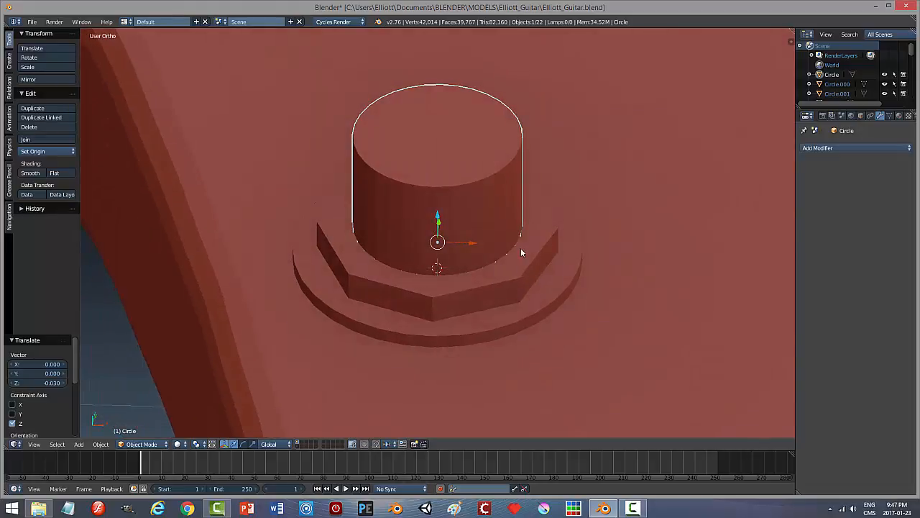
Step: Bevel the post's top edge loop slightly with 2 segments and return to object mode
{"action": "key", "text": "Tab"}
{"action": "left_click", "coordinate": [584, 249]}
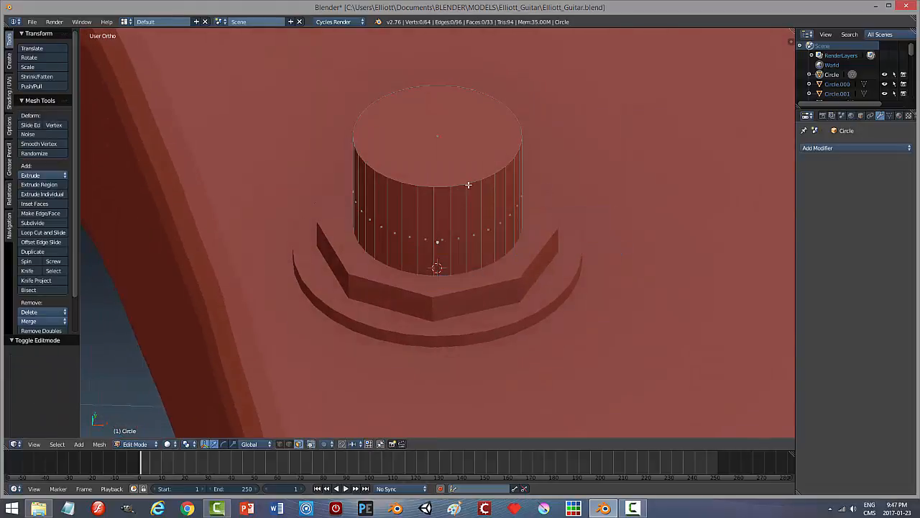
{"action": "key", "text": "ctrl+Tab"}
{"action": "left_click", "coordinate": [466, 176]}
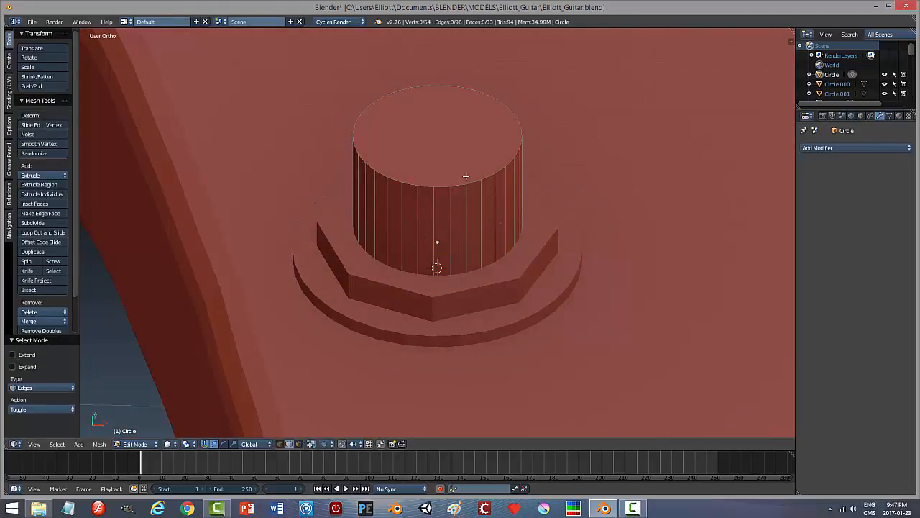
{"action": "right_click", "coordinate": [477, 180], "text": "alt"}
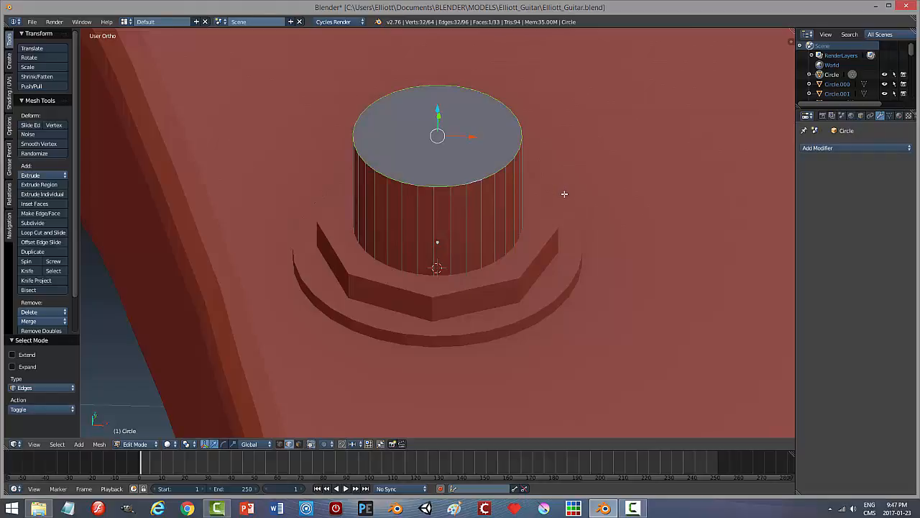
{"action": "key", "text": "ctrl+b"}
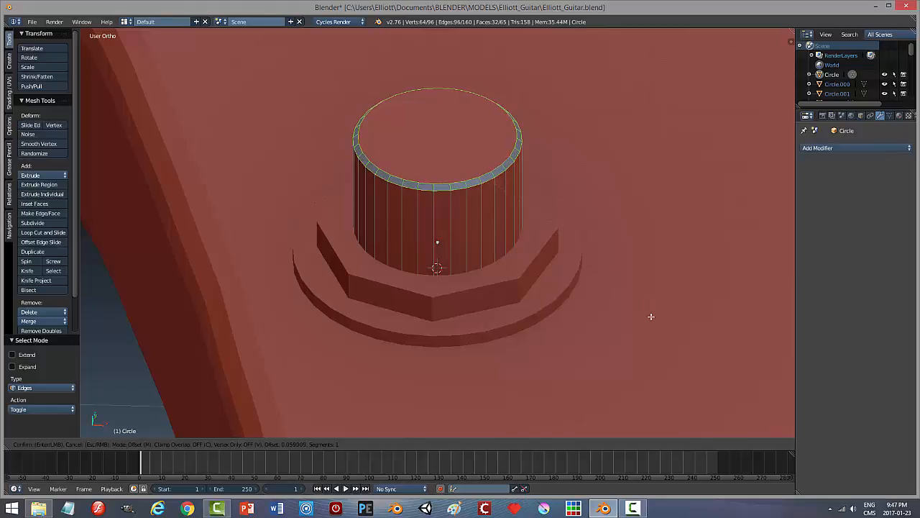
{"action": "scroll", "coordinate": [653, 322], "scroll_direction": "up", "scroll_amount": 1}
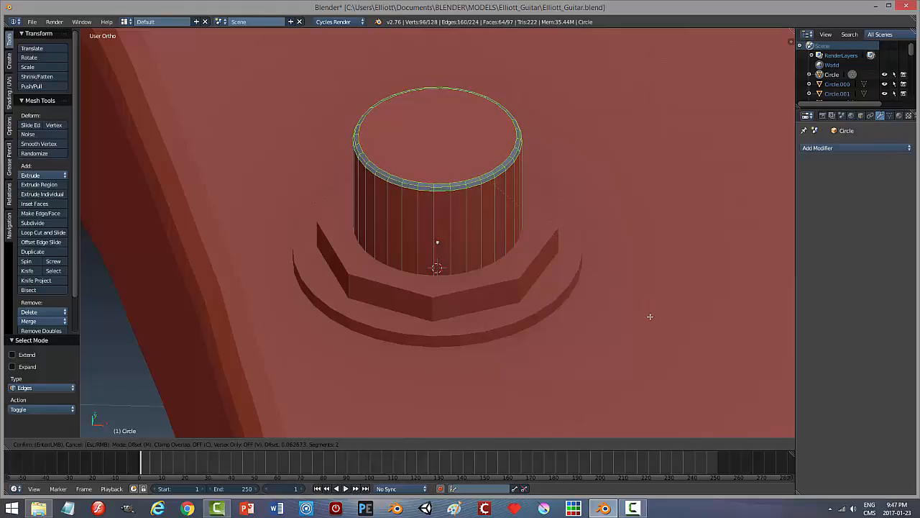
{"action": "left_click", "coordinate": [650, 316]}
{"action": "key", "text": "Tab"}
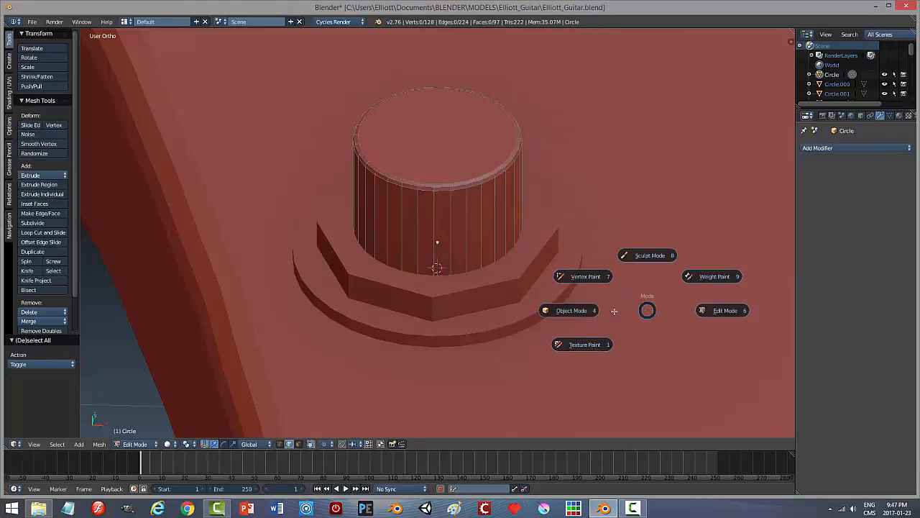
{"action": "left_click", "coordinate": [604, 310]}
Step: Try to bevel the top outer edge loop of the washer disc
{"action": "middle_click_drag", "start_coordinate": [599, 301], "coordinate": [631, 299]}
{"action": "right_click", "coordinate": [547, 298]}
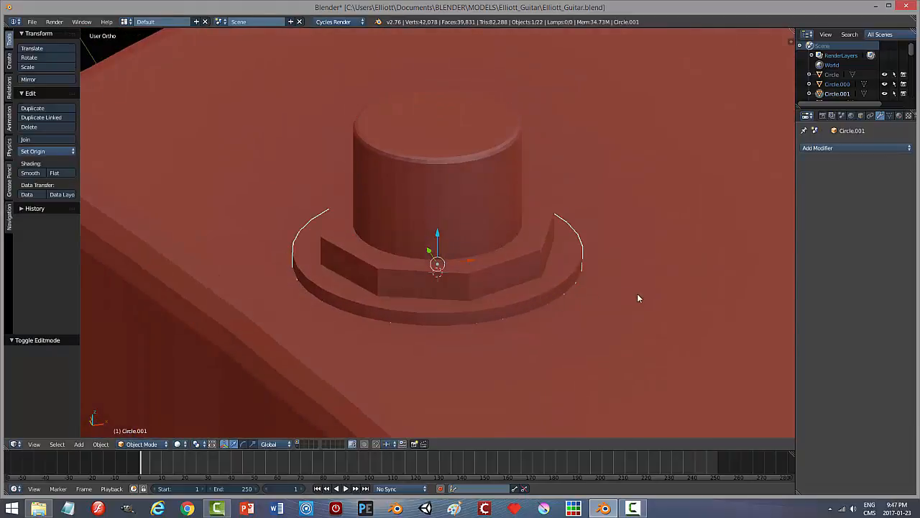
{"action": "key", "text": "Tab"}
{"action": "left_click", "coordinate": [678, 297]}
{"action": "right_click", "coordinate": [549, 295], "text": "alt"}
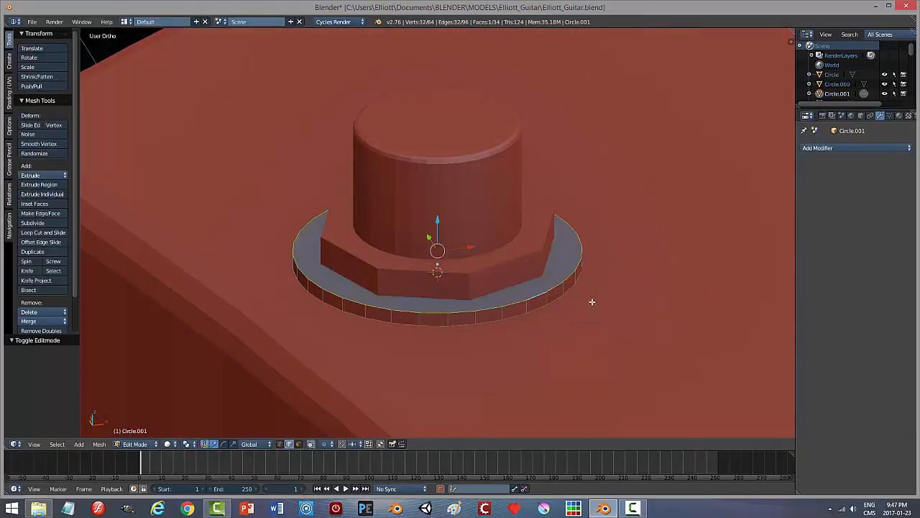
{"action": "key", "text": "ctrl+b"}
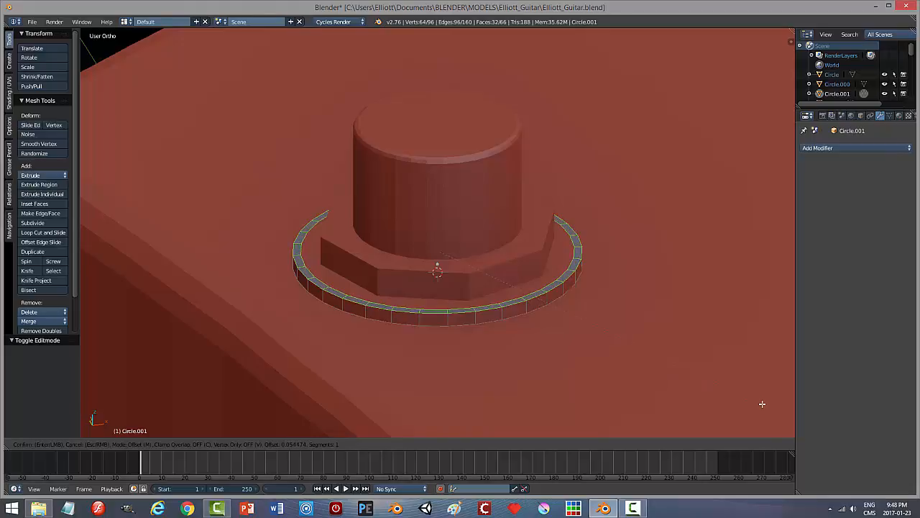
{"action": "key", "text": "Escape"}
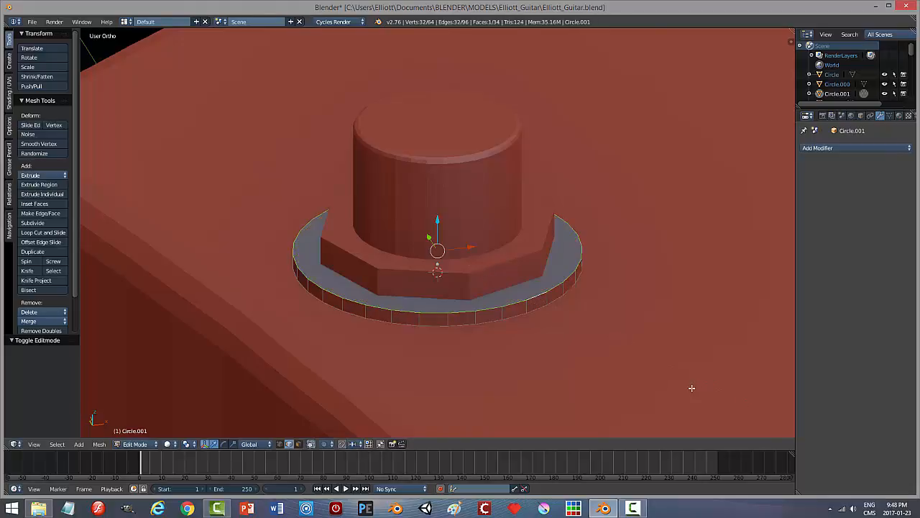
{"action": "key", "text": "a"}
{"action": "key", "text": "a"}
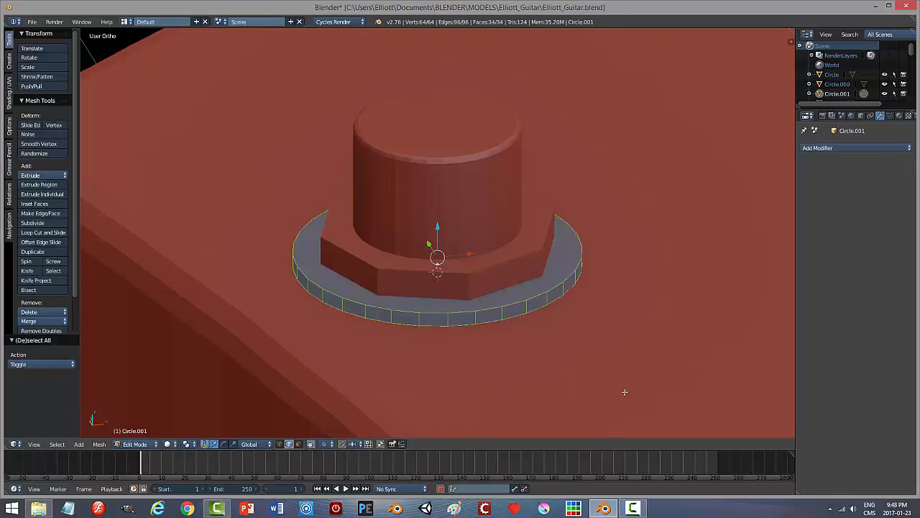
{"action": "key", "text": "a"}
{"action": "key", "text": "Tab"}
{"action": "left_click", "coordinate": [539, 388]}
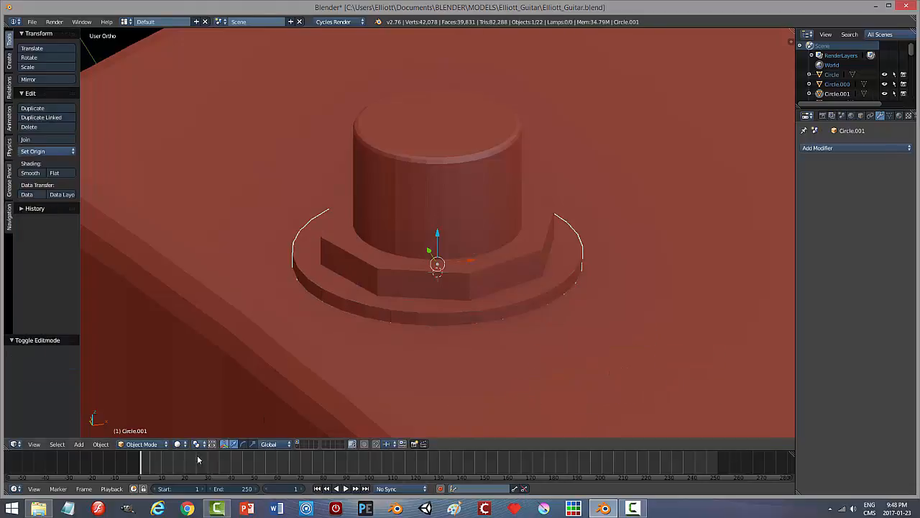
Step: Apply the scale of the washer disc
{"action": "left_click", "coordinate": [101, 444]}
{"action": "mouse_move", "coordinate": [115, 379]}
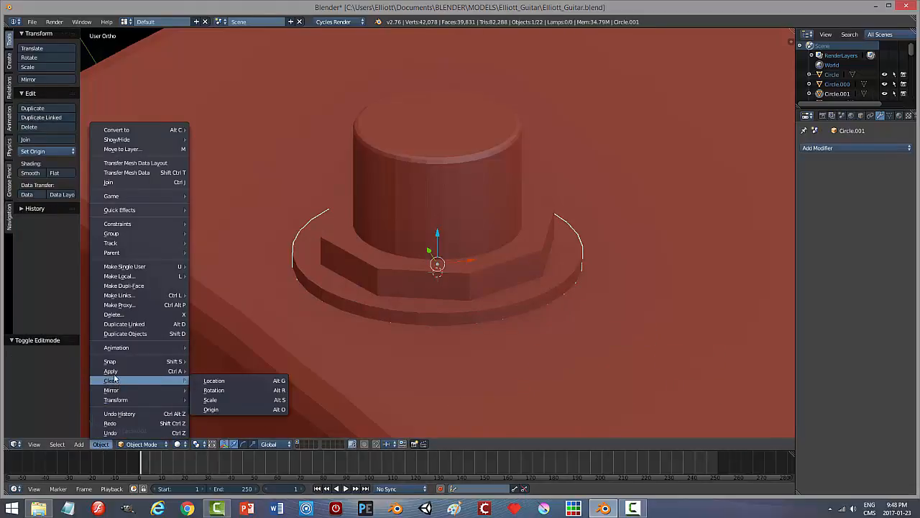
{"action": "left_click", "coordinate": [216, 390]}
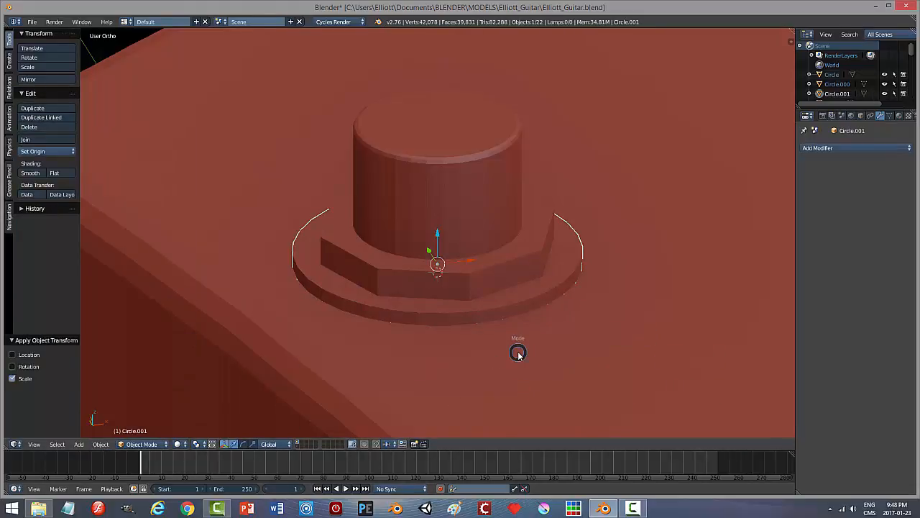
Step: Bevel the washer's top outer edge loop by 0.001 with 2 segments and return to object mode
{"action": "left_click", "coordinate": [586, 351]}
{"action": "key", "text": "a"}
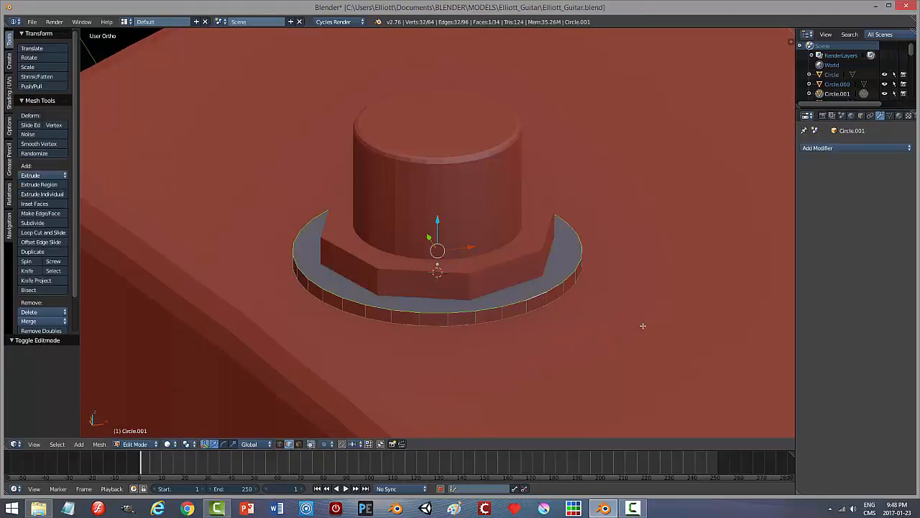
{"action": "key", "text": "i"}
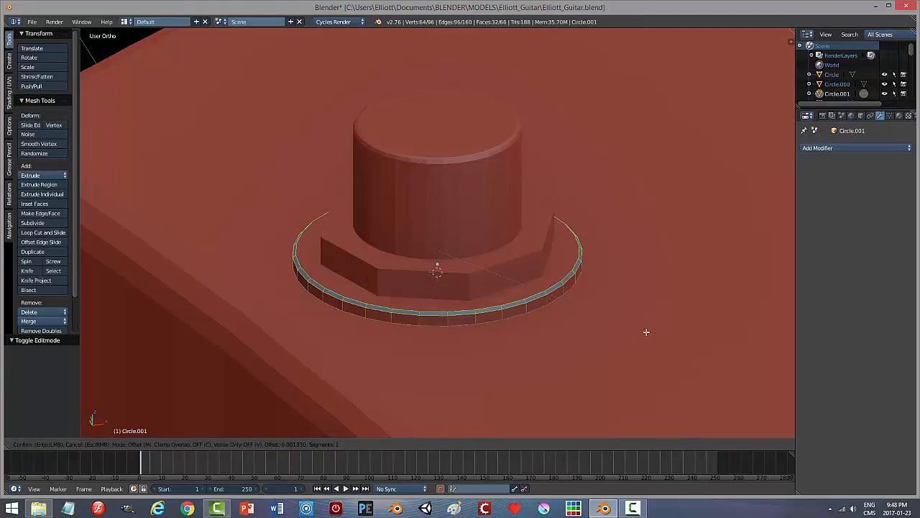
{"action": "scroll", "coordinate": [646, 332], "scroll_direction": "up", "scroll_amount": 1}
{"action": "left_click", "coordinate": [646, 331]}
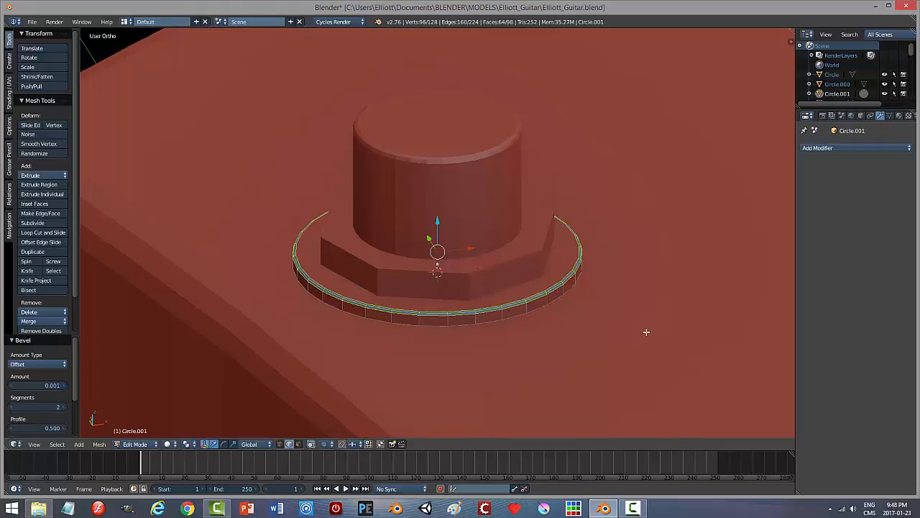
{"action": "key", "text": "a"}
{"action": "key", "text": "Tab"}
{"action": "left_click", "coordinate": [592, 332]}
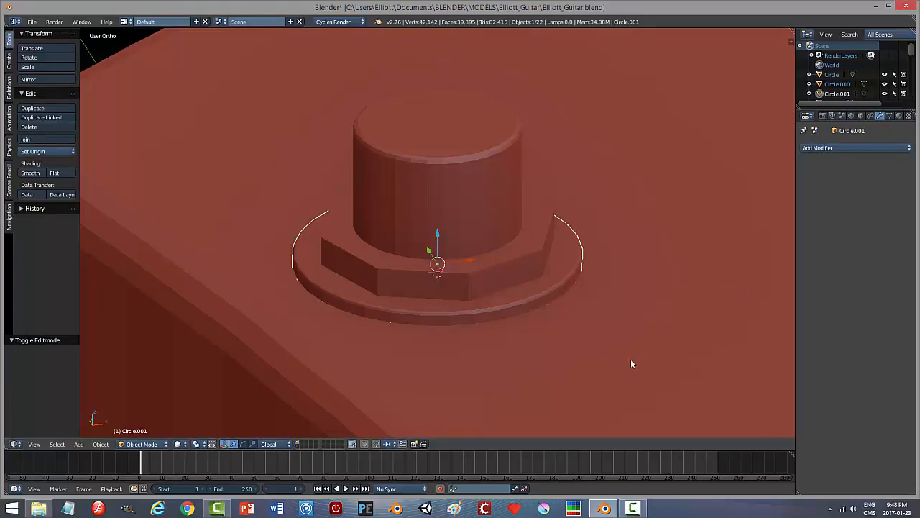
Step: Try to bevel the top edge loop of the octagonal nut
{"action": "middle_click_drag", "start_coordinate": [631, 360], "coordinate": [594, 351]}
{"action": "right_click", "coordinate": [549, 255]}
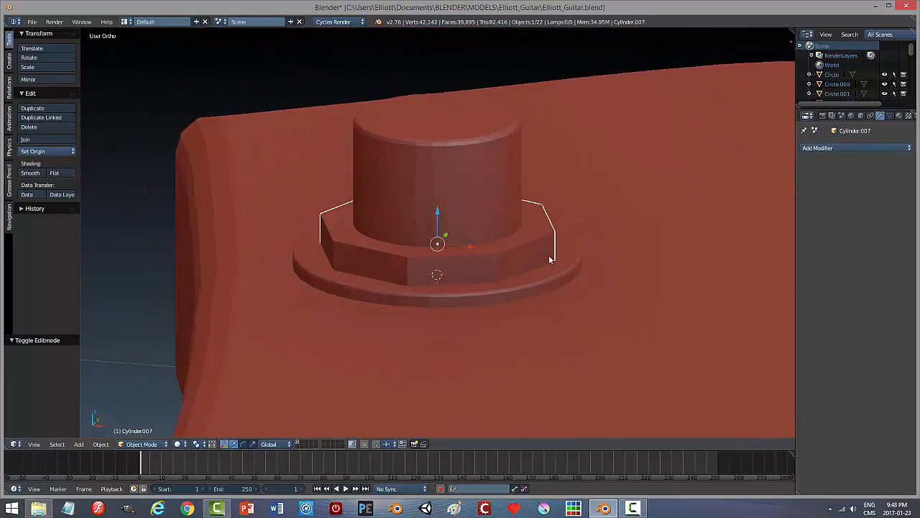
{"action": "key", "text": "Tab"}
{"action": "left_click", "coordinate": [618, 258]}
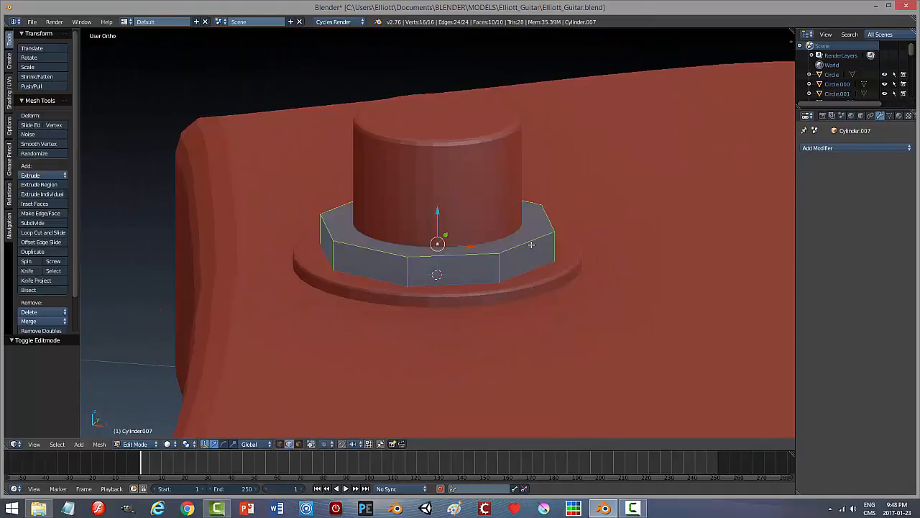
{"action": "key", "text": "ctrl+b"}
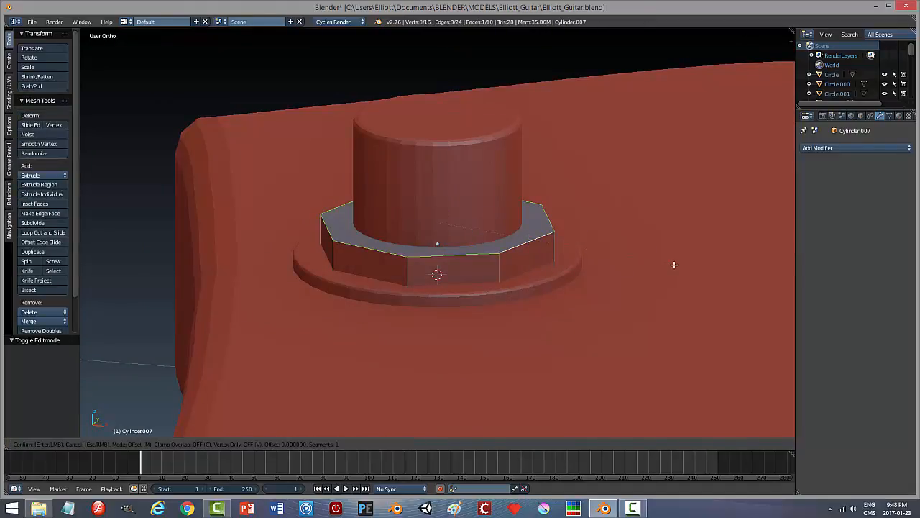
{"action": "left_click", "coordinate": [746, 363]}
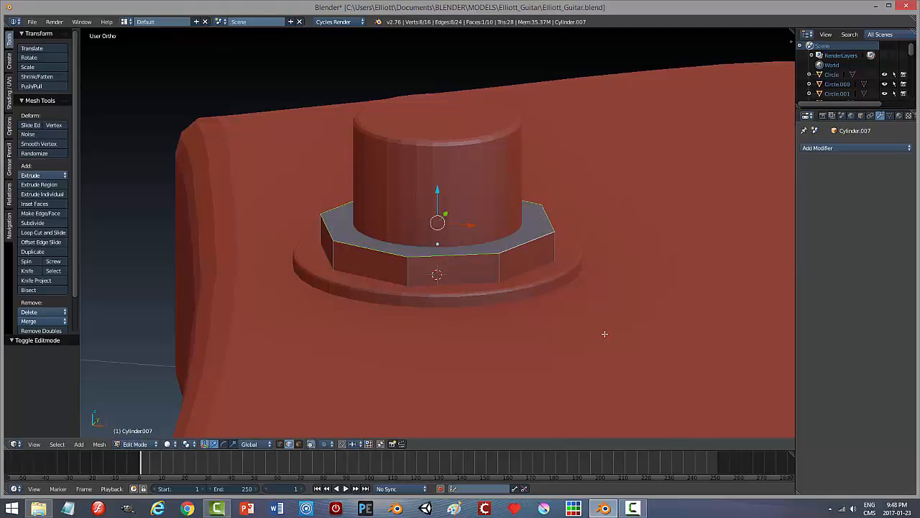
{"action": "key", "text": "a"}
{"action": "key", "text": "Tab"}
Step: Apply the scale of the octagonal nut
{"action": "left_click", "coordinate": [530, 331]}
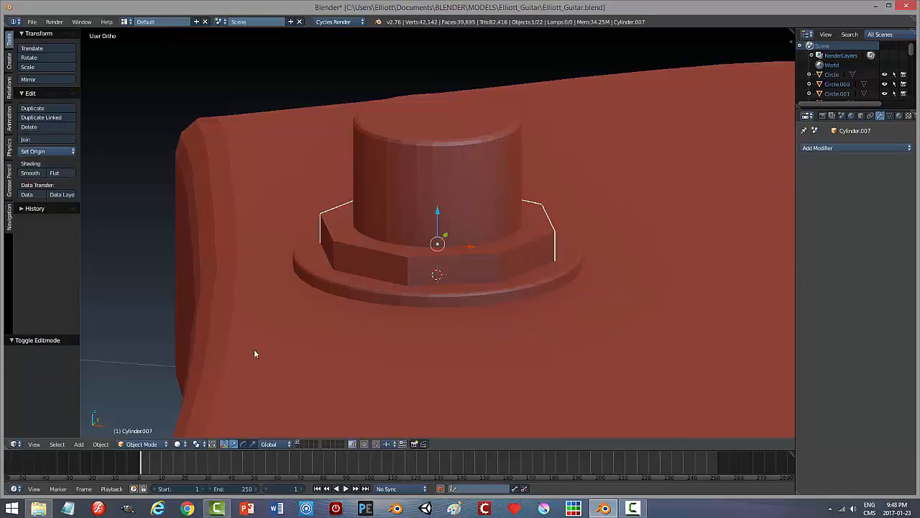
{"action": "left_click", "coordinate": [101, 443]}
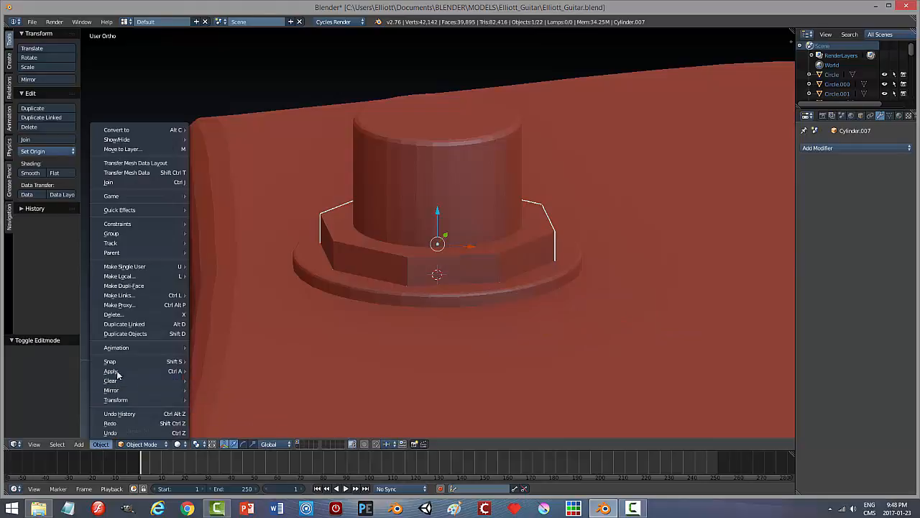
{"action": "mouse_move", "coordinate": [192, 371]}
{"action": "left_click", "coordinate": [233, 390]}
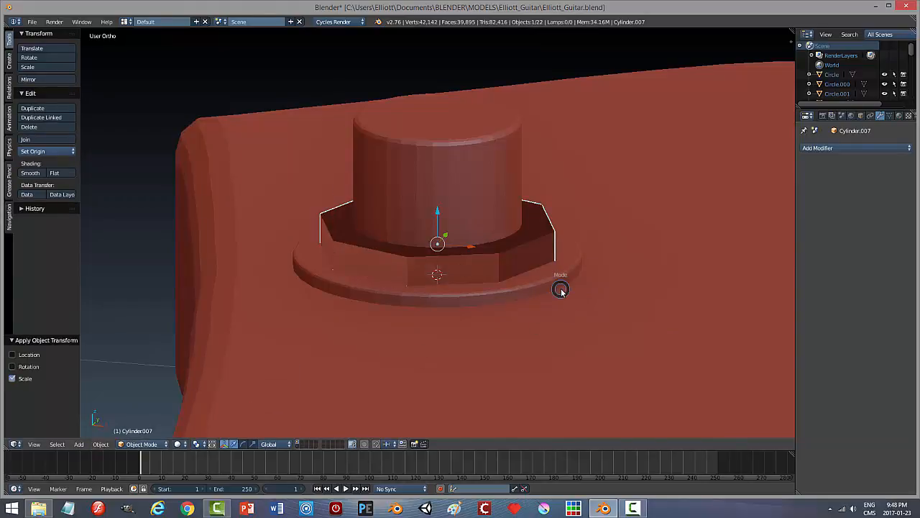
Step: Recalculate the normals of all the octagonal nut's faces to point outside and clear the selection
{"action": "left_click", "coordinate": [645, 293]}
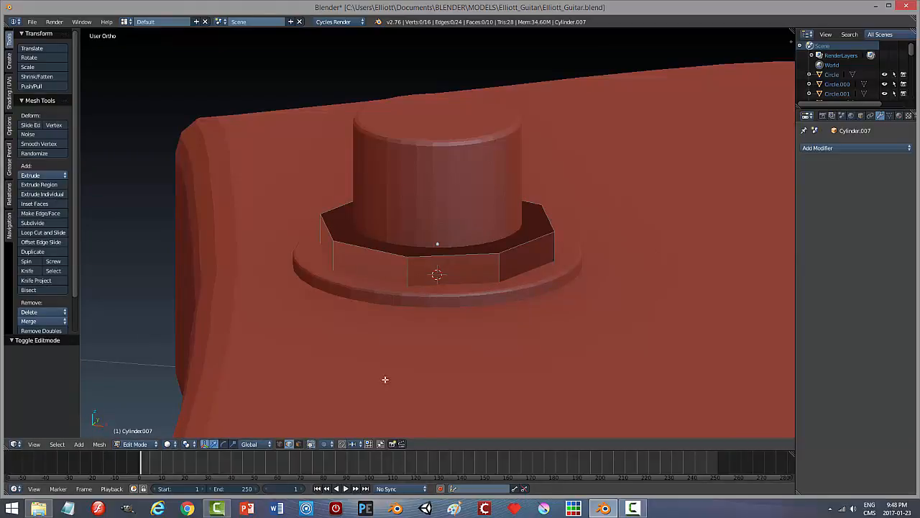
{"action": "key", "text": "a"}
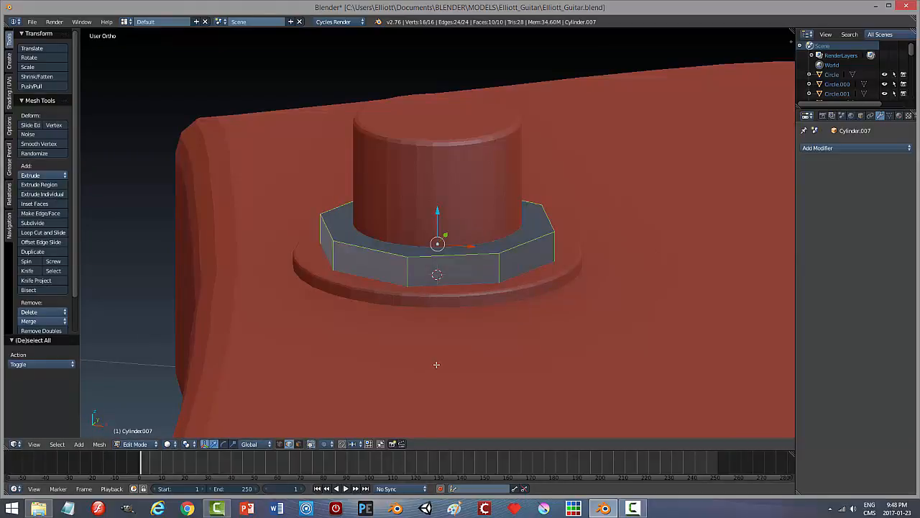
{"action": "left_click", "coordinate": [99, 444]}
{"action": "mouse_move", "coordinate": [143, 292]}
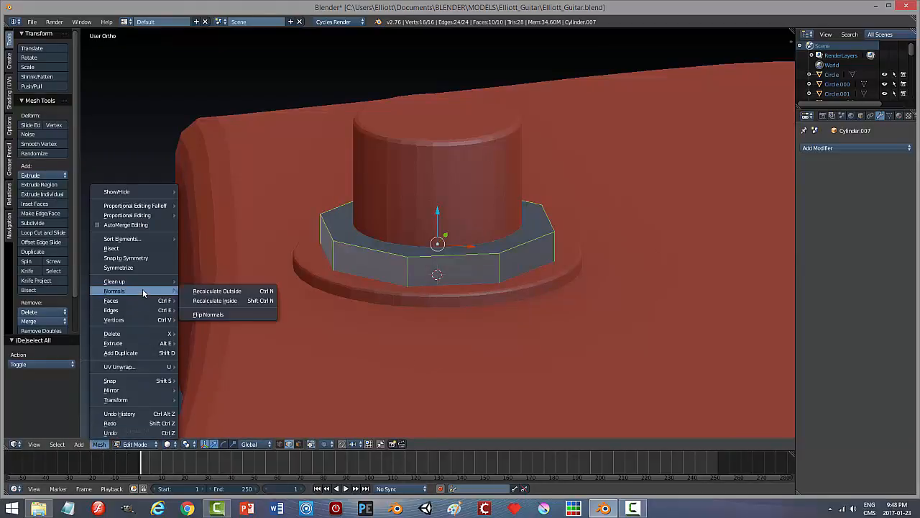
{"action": "left_click", "coordinate": [216, 291]}
{"action": "key", "text": "a"}
Step: Bevel the nut's top outer edge loop by about 0.0023 with 2 segments, return to object mode and deselect everything
{"action": "right_click", "coordinate": [519, 243]}
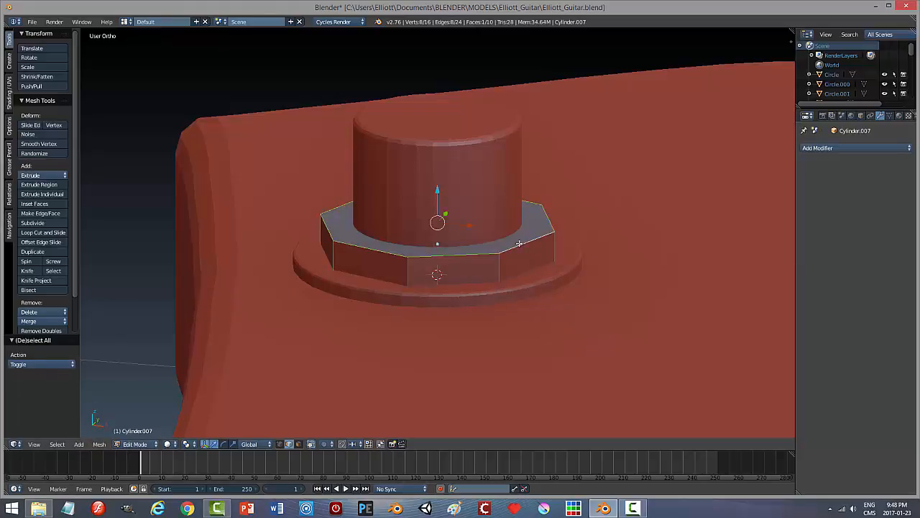
{"action": "key", "text": "i"}
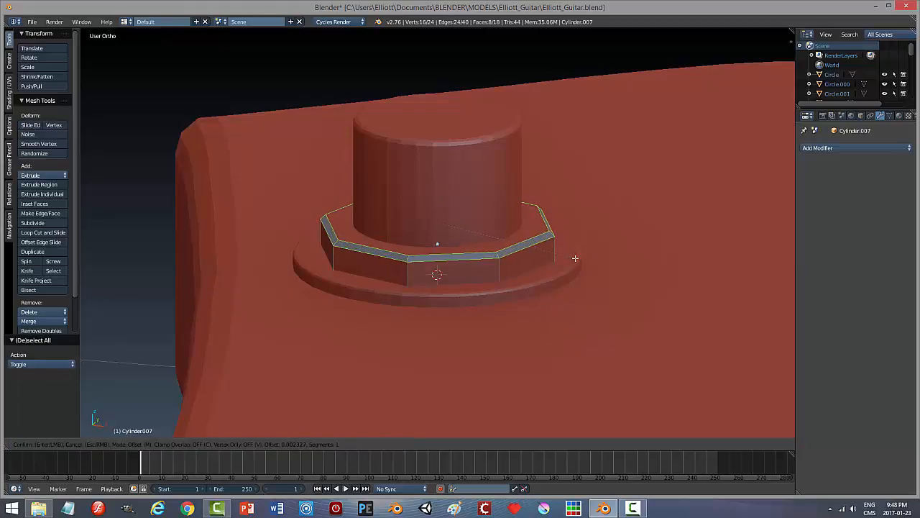
{"action": "scroll", "coordinate": [575, 258], "scroll_direction": "up", "scroll_amount": 1}
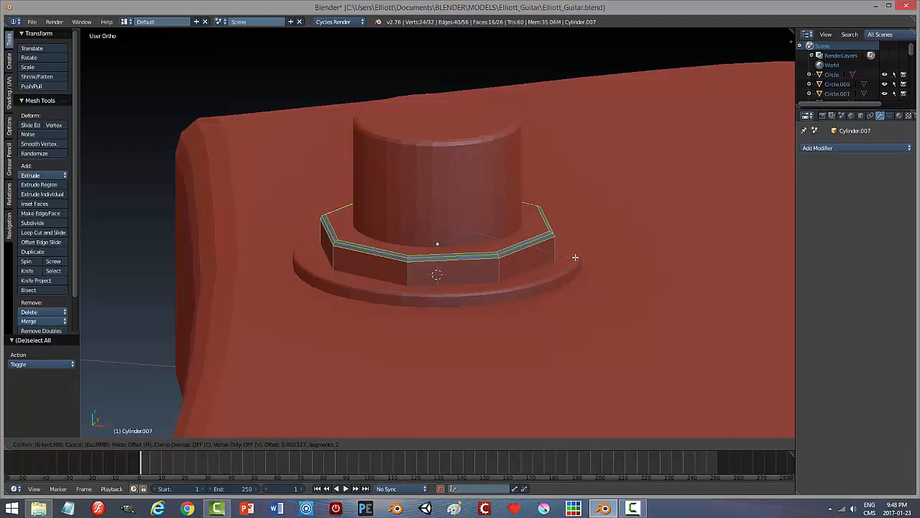
{"action": "left_click", "coordinate": [575, 257]}
{"action": "key", "text": "a"}
{"action": "key", "text": "Tab"}
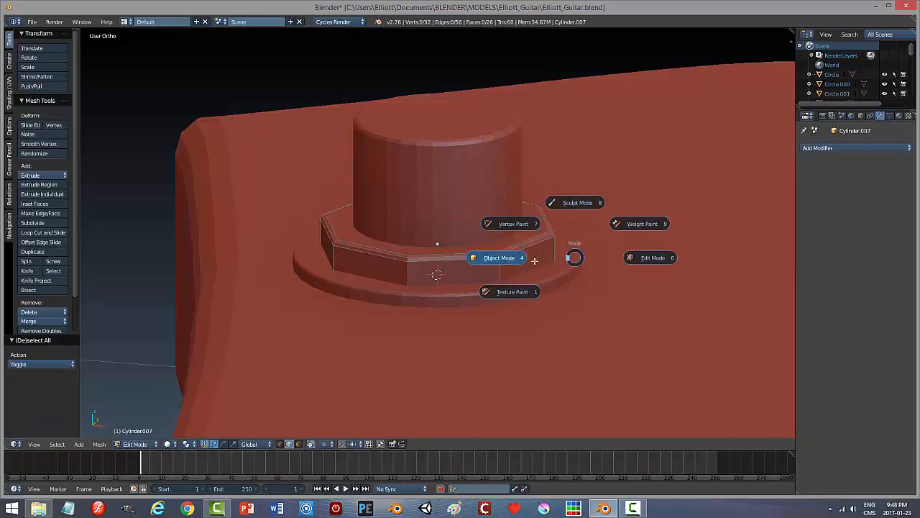
{"action": "scroll", "coordinate": [586, 263], "scroll_direction": "down", "scroll_amount": 4}
{"action": "key", "text": "a"}
Step: Join the washer, octagonal nut and post into a single tuning peg object
{"action": "scroll", "coordinate": [558, 263], "scroll_direction": "down", "scroll_amount": 4}
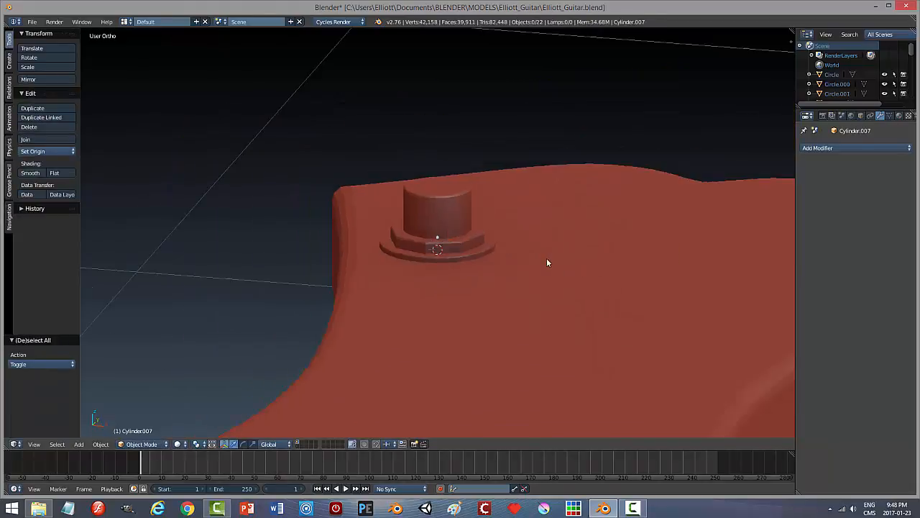
{"action": "middle_click_drag", "start_coordinate": [509, 279], "coordinate": [470, 296]}
{"action": "scroll", "coordinate": [518, 298], "scroll_direction": "up", "scroll_amount": 5}
{"action": "right_click", "coordinate": [456, 286]}
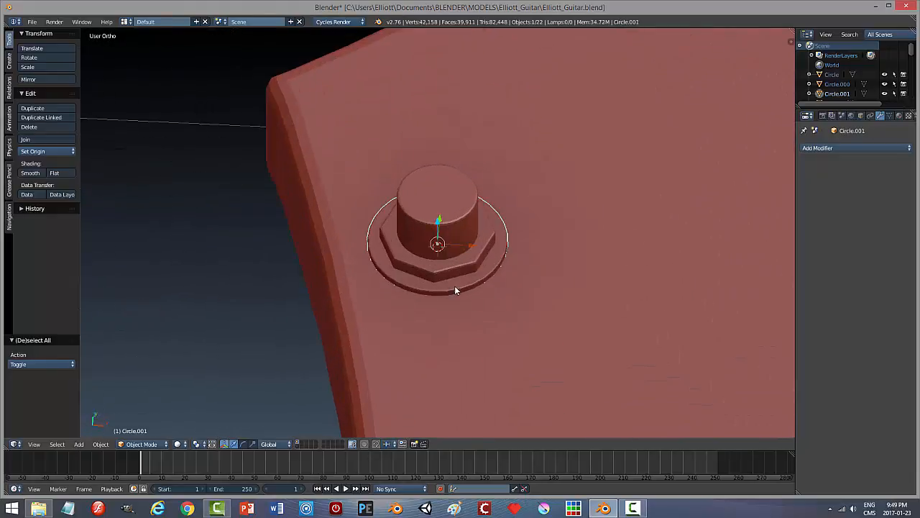
{"action": "right_click", "coordinate": [468, 227], "text": "shift"}
{"action": "key", "text": "ctrl+j"}
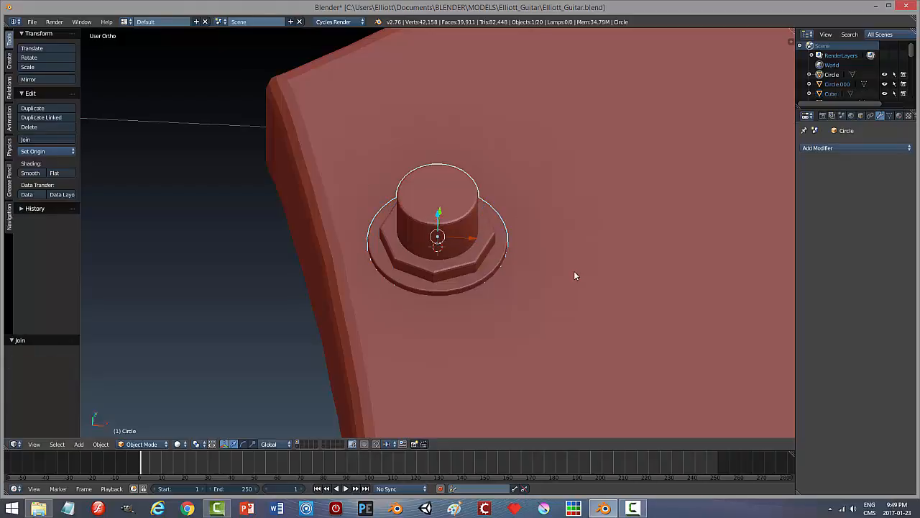
Step: Set the joined tuning peg object to smooth shading
{"action": "scroll", "coordinate": [536, 300], "scroll_direction": "down", "scroll_amount": 2}
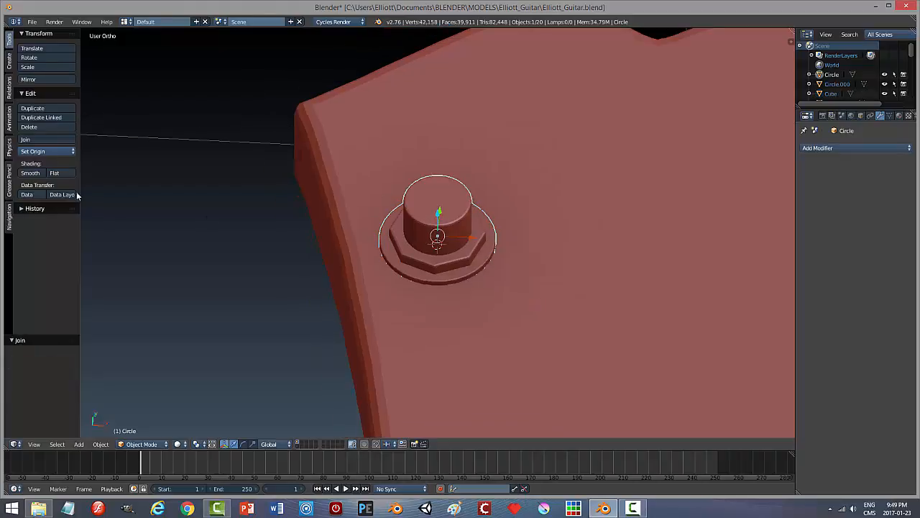
{"action": "left_click", "coordinate": [30, 173]}
{"action": "mouse_move", "coordinate": [516, 299]}
{"action": "middle_mouse_down"}
{"action": "mouse_move", "coordinate": [506, 274]}
{"action": "mouse_move", "coordinate": [478, 261]}
{"action": "mouse_move", "coordinate": [458, 269]}
{"action": "mouse_move", "coordinate": [515, 283]}
{"action": "middle_mouse_up"}
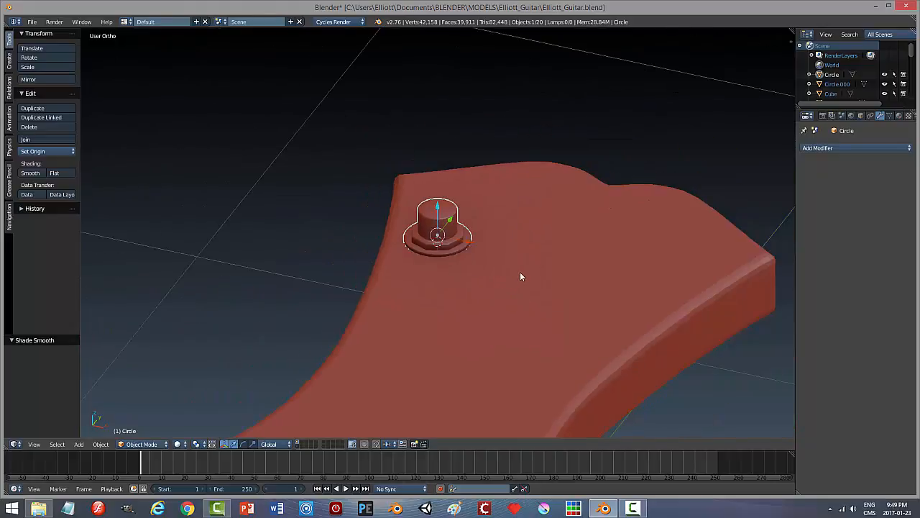
Step: In top wireframe view, duplicate the tuning peg and move the copy about 0.449 along X onto the headstock's upper right reference circle
{"action": "key", "text": "KP_7"}
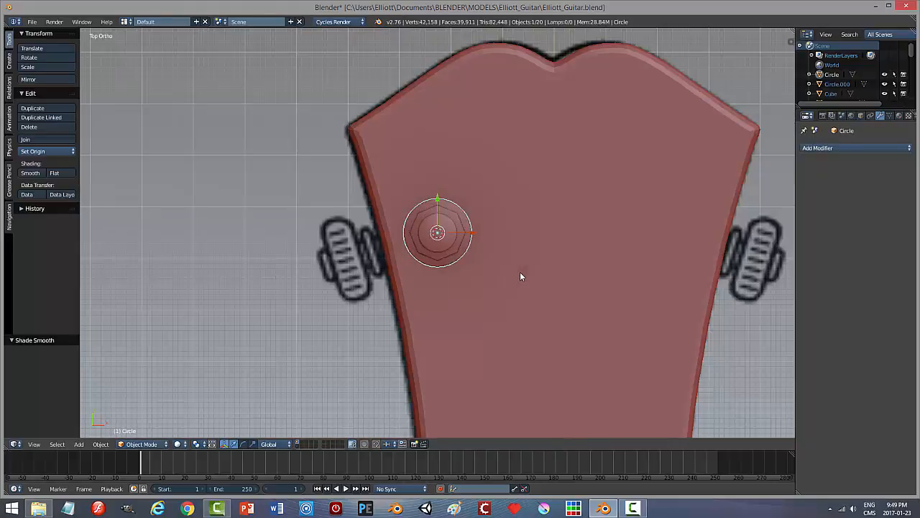
{"action": "key", "text": "z"}
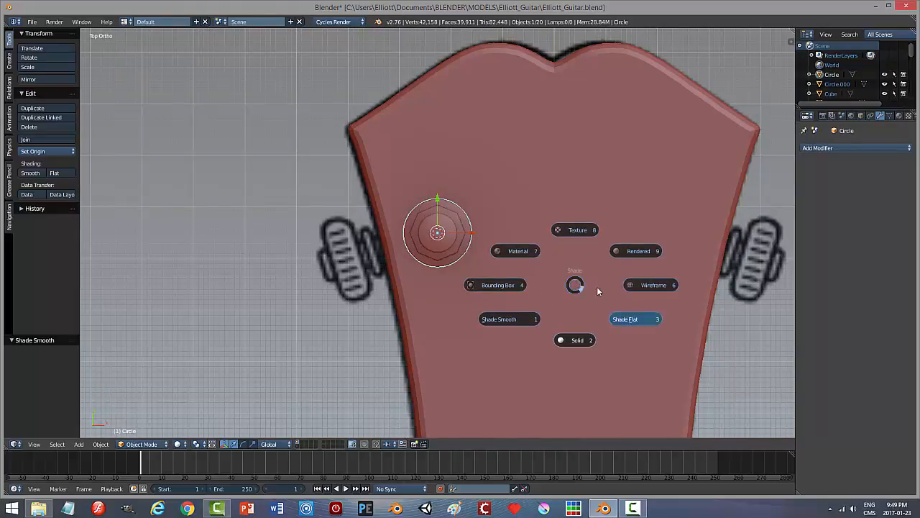
{"action": "left_click", "coordinate": [645, 290]}
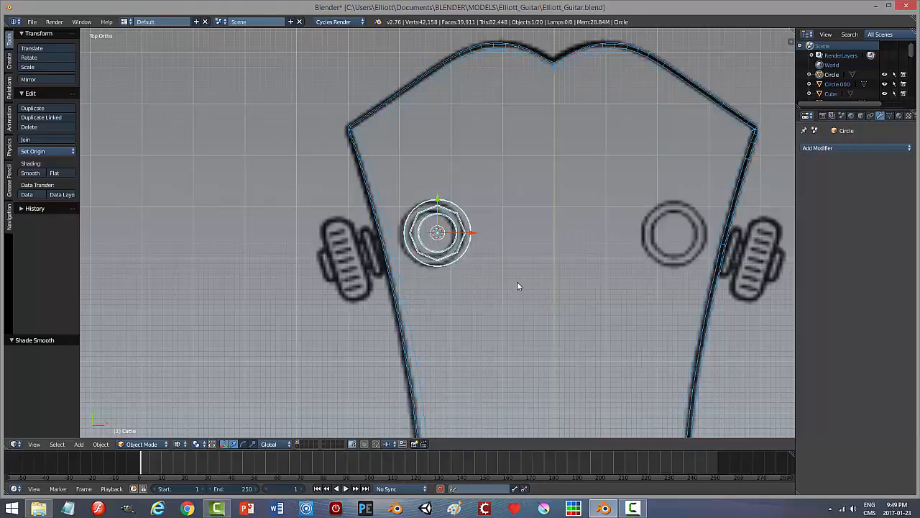
{"action": "key", "text": "shift+d"}
{"action": "key", "text": "Escape"}
{"action": "key", "text": "g"}
{"action": "key", "text": "x"}
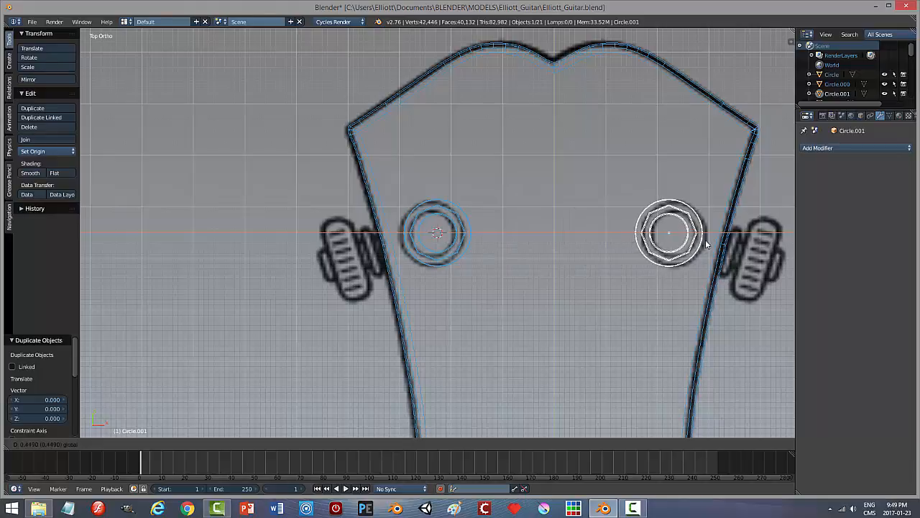
{"action": "left_click", "coordinate": [706, 244]}
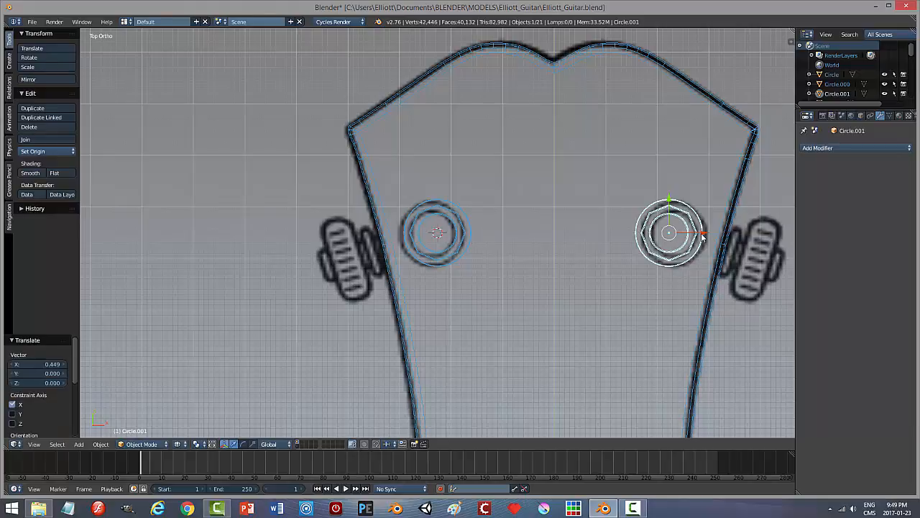
{"action": "left_click_drag", "start_coordinate": [705, 235], "coordinate": [706, 238]}
Step: Duplicate the upper right peg and move the copy down and about 0.069 inward onto the middle right reference circle
{"action": "scroll", "coordinate": [656, 287], "scroll_direction": "down", "scroll_amount": 4}
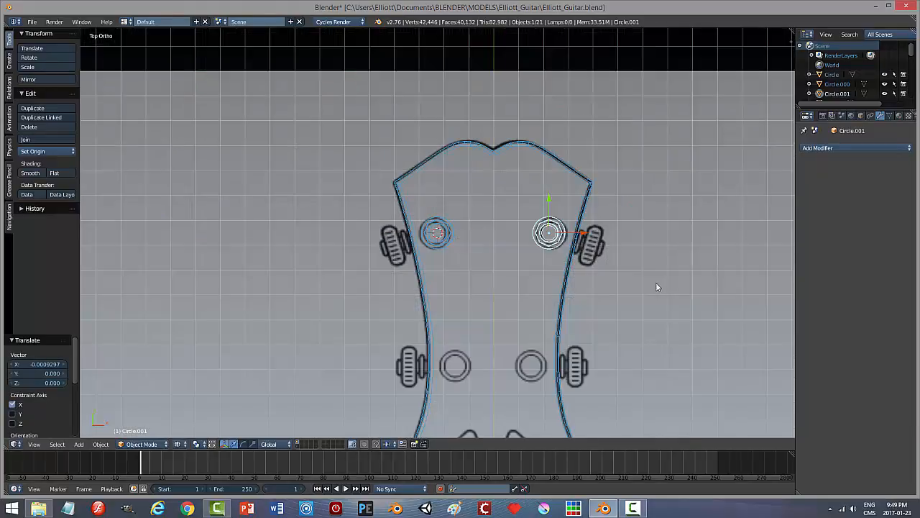
{"action": "key", "text": "shift+d"}
{"action": "right_click", "coordinate": [626, 285]}
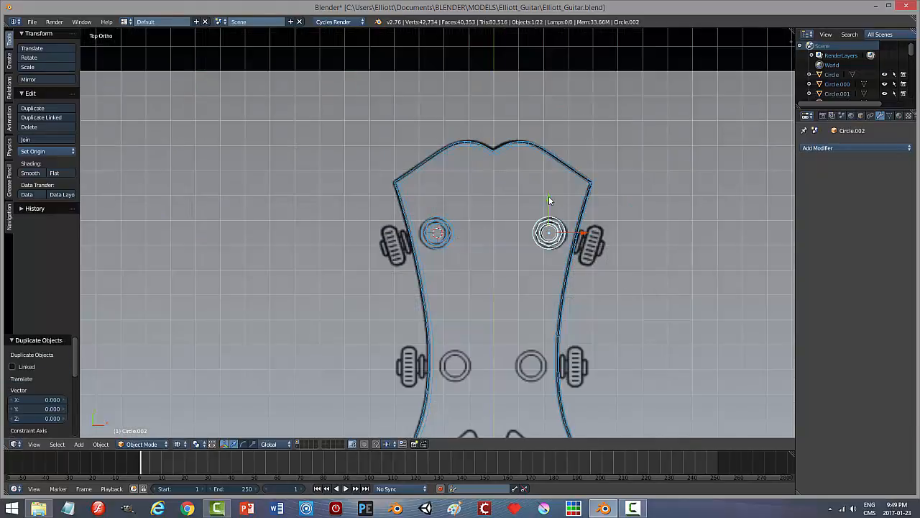
{"action": "left_click_drag", "start_coordinate": [550, 202], "coordinate": [564, 373]}
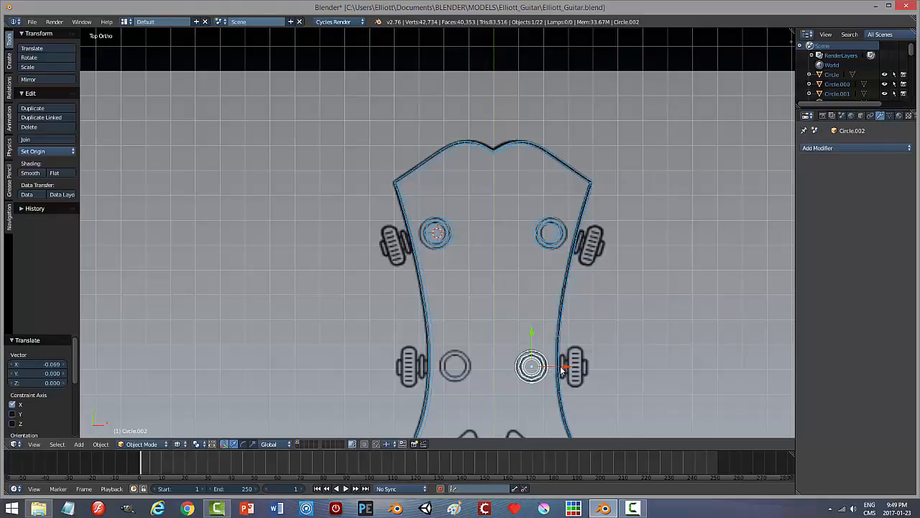
Step: Duplicate the middle right peg and move the copy about -0.312 along X onto the middle left reference circle
{"action": "key", "text": "shift+d"}
{"action": "right_click", "coordinate": [610, 368]}
{"action": "left_click_drag", "start_coordinate": [568, 371], "coordinate": [490, 375]}
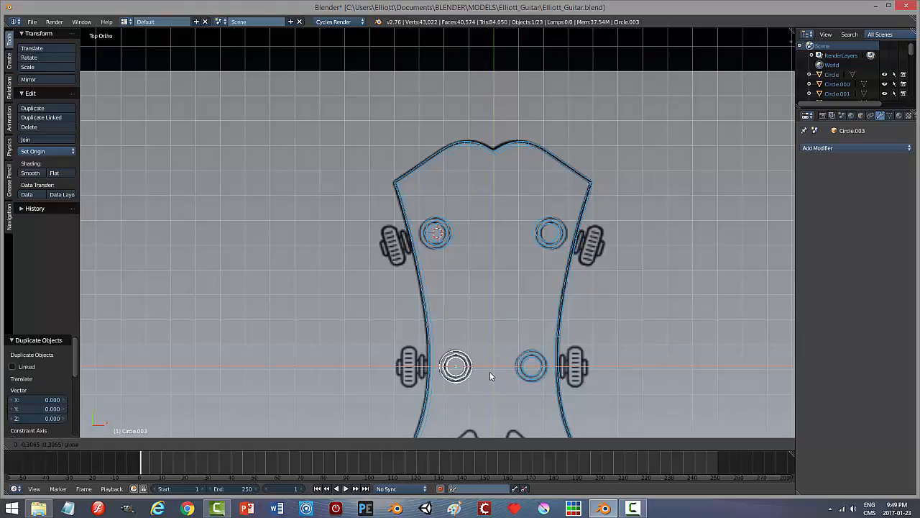
{"action": "left_click", "coordinate": [489, 370]}
Step: Duplicate the middle left peg and move the copy about -0.53 along Y and -0.097 along X onto the lower left reference circle
{"action": "scroll", "coordinate": [528, 381], "scroll_direction": "down", "scroll_amount": 2}
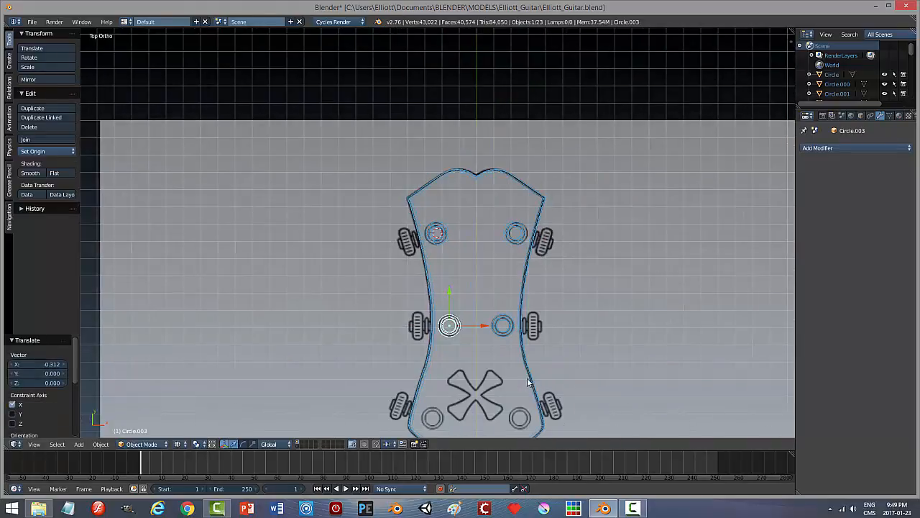
{"action": "middle_click_drag", "start_coordinate": [523, 361], "coordinate": [537, 181], "text": "shift"}
{"action": "key", "text": "shift+d"}
{"action": "right_click", "coordinate": [632, 256]}
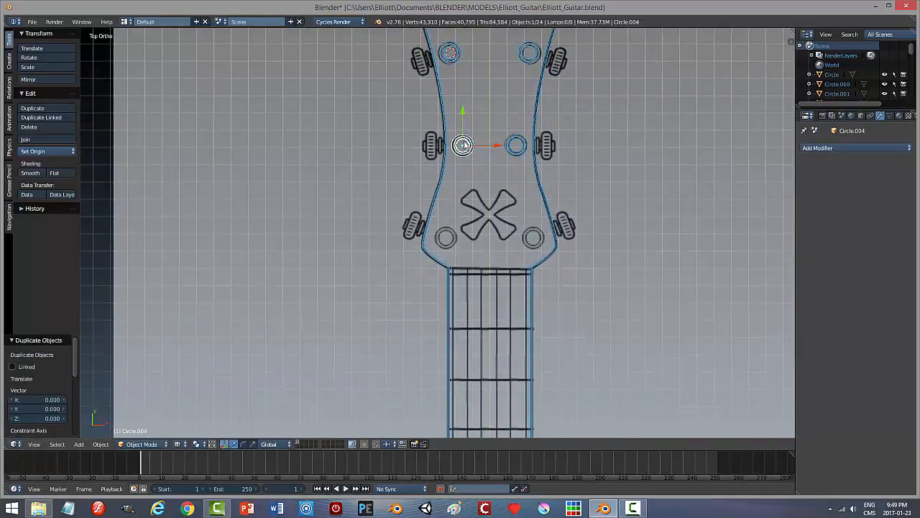
{"action": "key", "text": "g"}
{"action": "key", "text": "y"}
{"action": "left_click", "coordinate": [467, 203]}
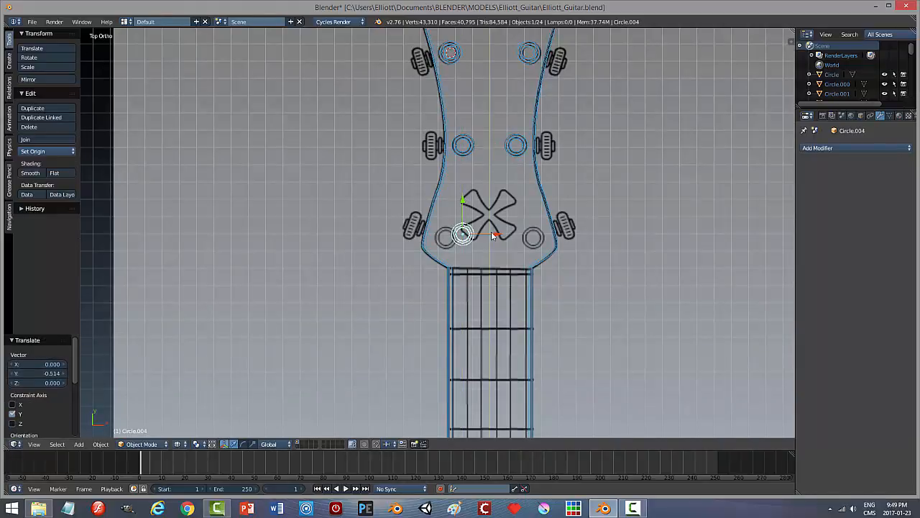
{"action": "key", "text": "g"}
{"action": "key", "text": "x"}
{"action": "left_click", "coordinate": [467, 230]}
{"action": "key", "text": "g"}
{"action": "key", "text": "y"}
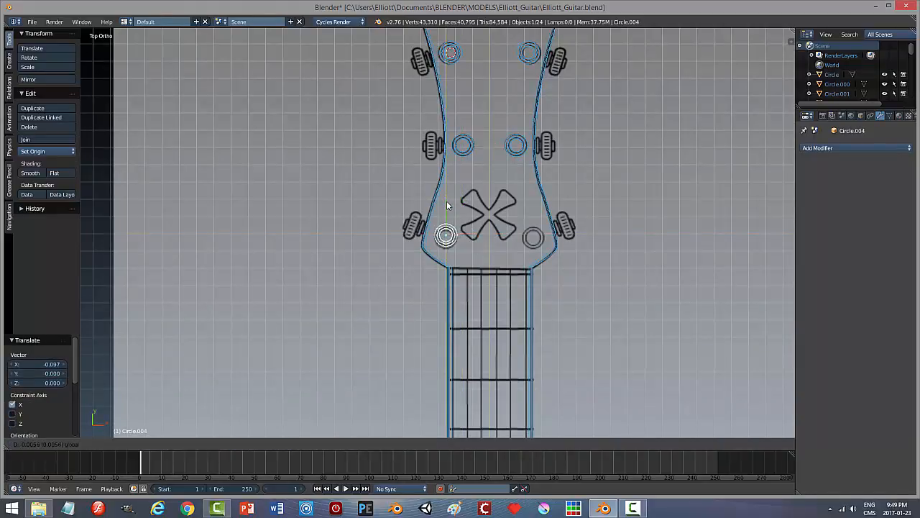
{"action": "left_click", "coordinate": [446, 207]}
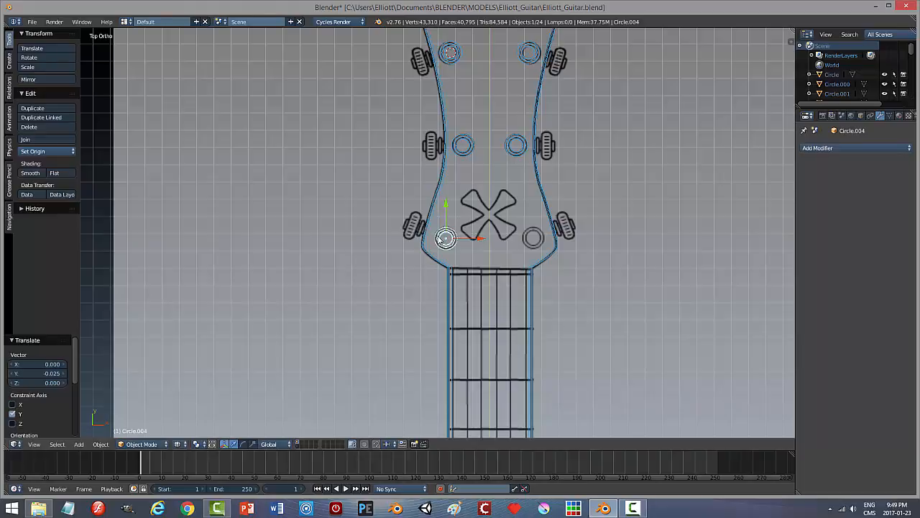
Step: Duplicate the lower left peg and move the copy about 0.505 along X onto the lower right reference circle
{"action": "key", "text": "shift+d"}
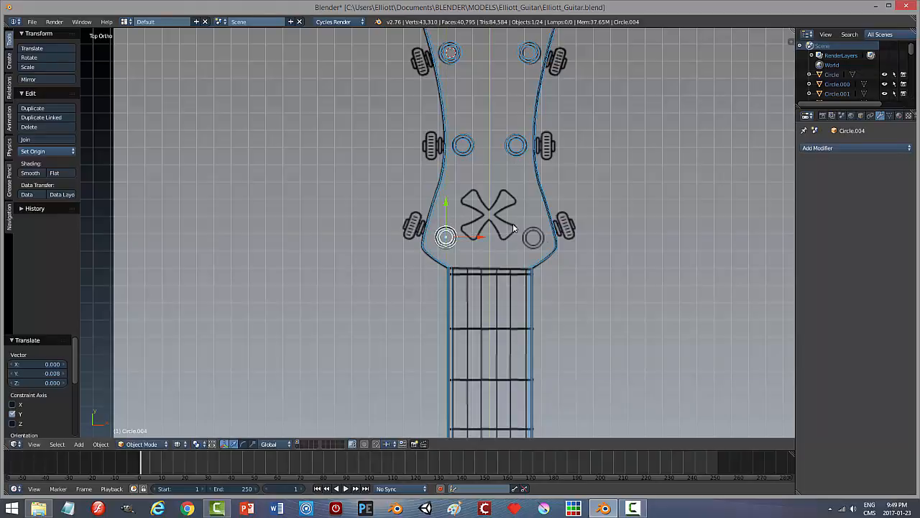
{"action": "right_click", "coordinate": [576, 247]}
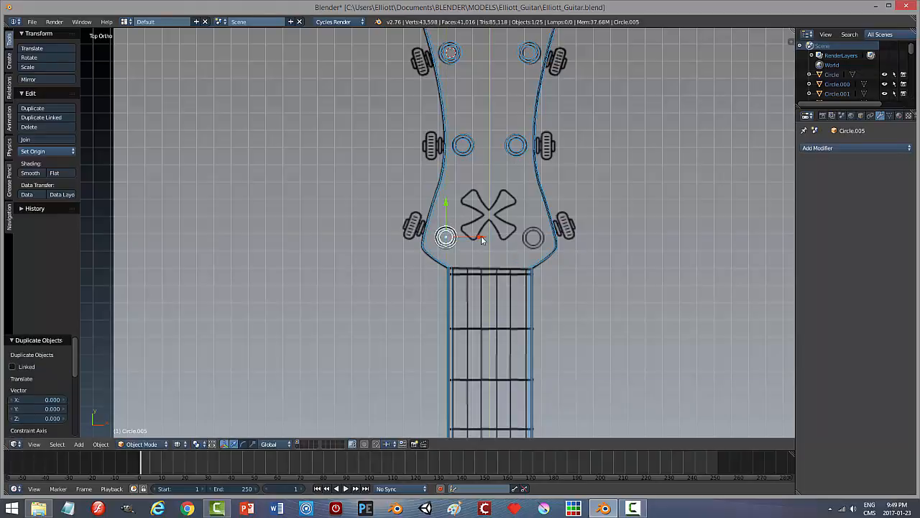
{"action": "key", "text": "g"}
{"action": "key", "text": "x"}
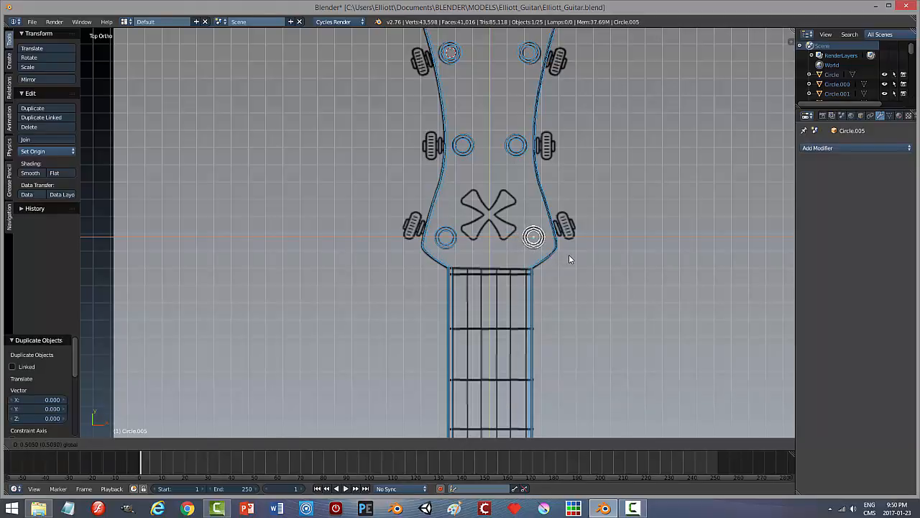
{"action": "left_click", "coordinate": [569, 254]}
Step: Deselect everything, check the six pegs on the headstock in solid shading and save the file
{"action": "key", "text": "a"}
{"action": "key", "text": "z"}
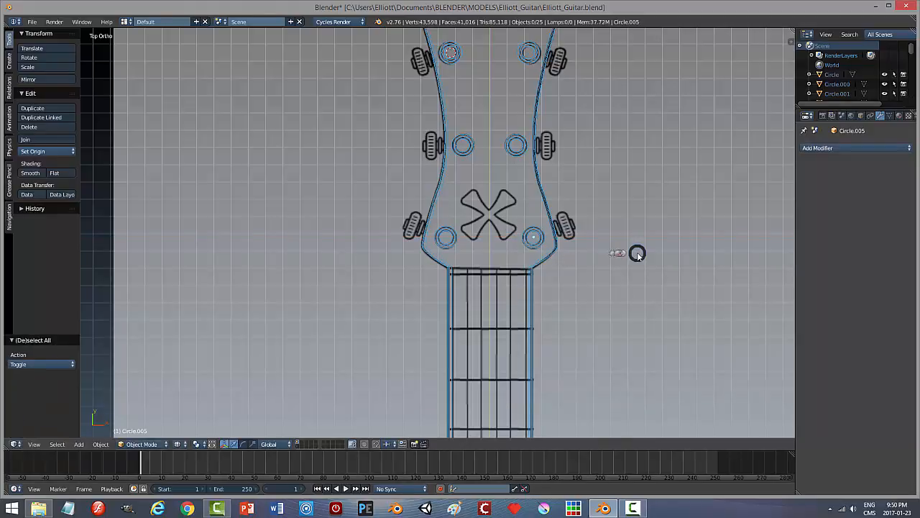
{"action": "left_click", "coordinate": [639, 312]}
{"action": "middle_click_drag", "start_coordinate": [654, 312], "coordinate": [612, 236]}
{"action": "scroll", "coordinate": [620, 257], "scroll_direction": "up", "scroll_amount": 6}
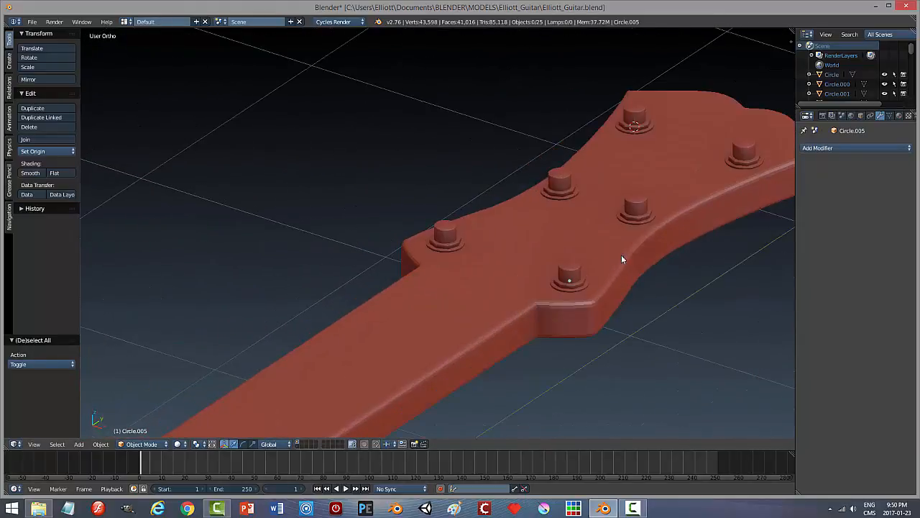
{"action": "middle_click_drag", "start_coordinate": [542, 264], "coordinate": [662, 265]}
{"action": "scroll", "coordinate": [549, 253], "scroll_direction": "down", "scroll_amount": 6}
{"action": "key", "text": "ctrl+s"}
{"action": "left_click", "coordinate": [661, 263]}
{"action": "middle_click_drag", "start_coordinate": [608, 278], "coordinate": [540, 257]}
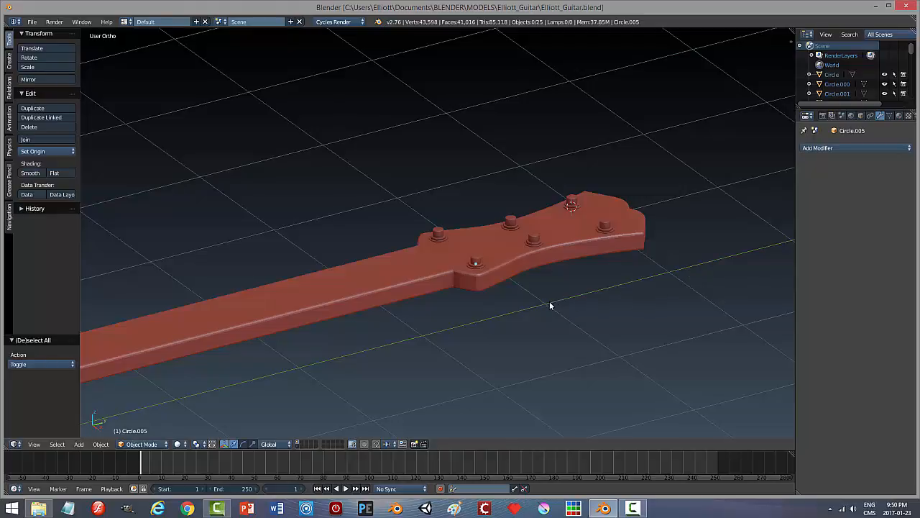
Step: In top view, select the middle left peg and snap the 3D cursor to it
{"action": "key", "text": "KP_7"}
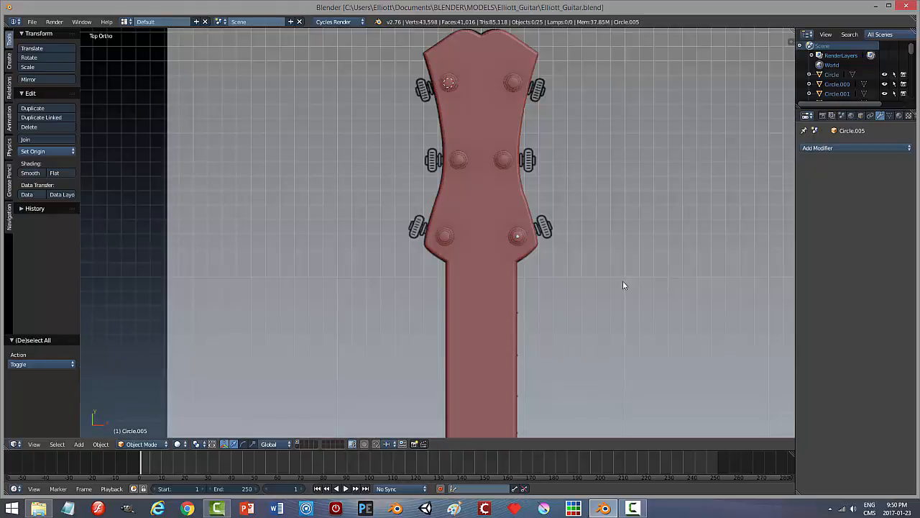
{"action": "scroll", "coordinate": [460, 176], "scroll_direction": "up", "scroll_amount": 2}
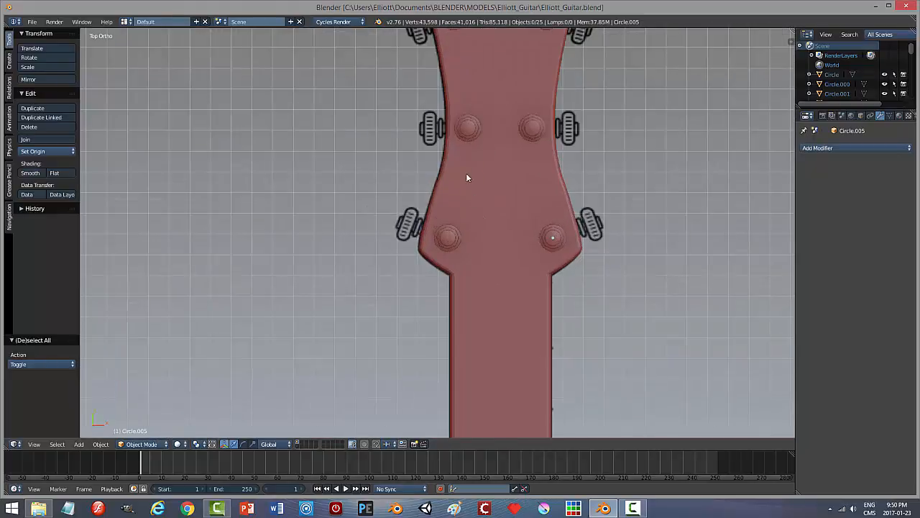
{"action": "middle_click_drag", "start_coordinate": [468, 179], "coordinate": [421, 261], "text": "shift"}
{"action": "scroll", "coordinate": [514, 253], "scroll_direction": "up", "scroll_amount": 2}
{"action": "scroll", "coordinate": [514, 252], "scroll_direction": "up", "scroll_amount": 2}
{"action": "scroll", "coordinate": [478, 260], "scroll_direction": "up", "scroll_amount": 1}
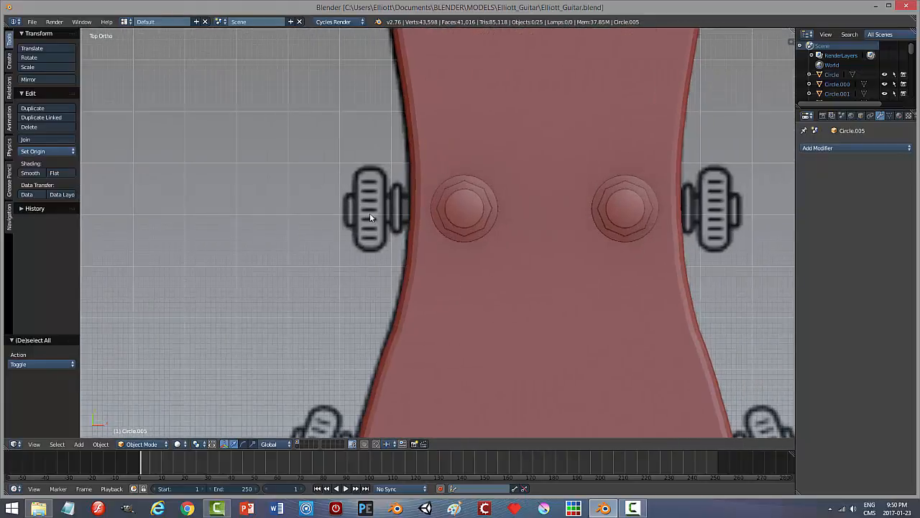
{"action": "right_click", "coordinate": [457, 218]}
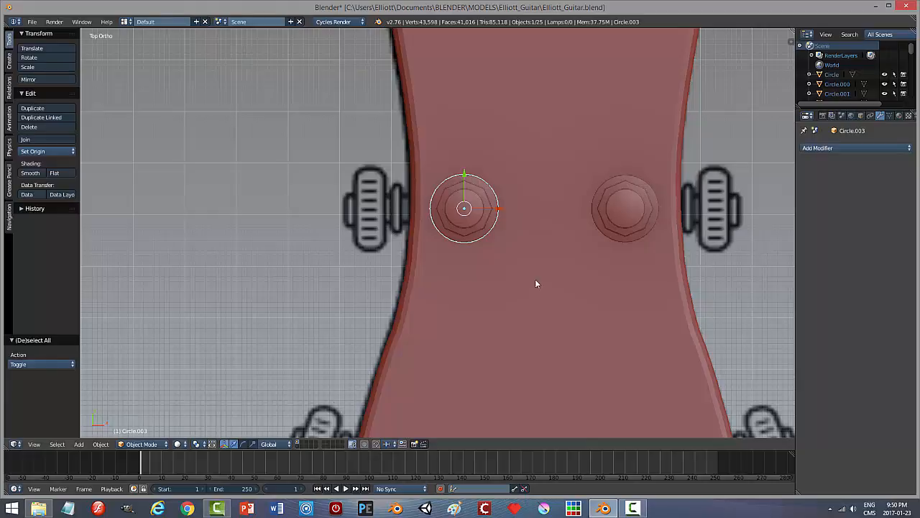
{"action": "scroll", "coordinate": [478, 376], "scroll_direction": "down", "scroll_amount": 2}
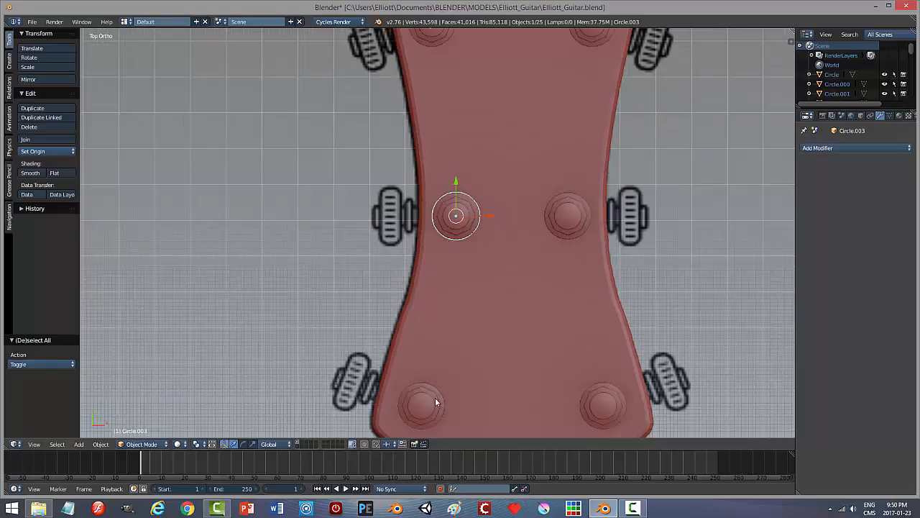
{"action": "key", "text": "shift+s"}
{"action": "left_click", "coordinate": [470, 218]}
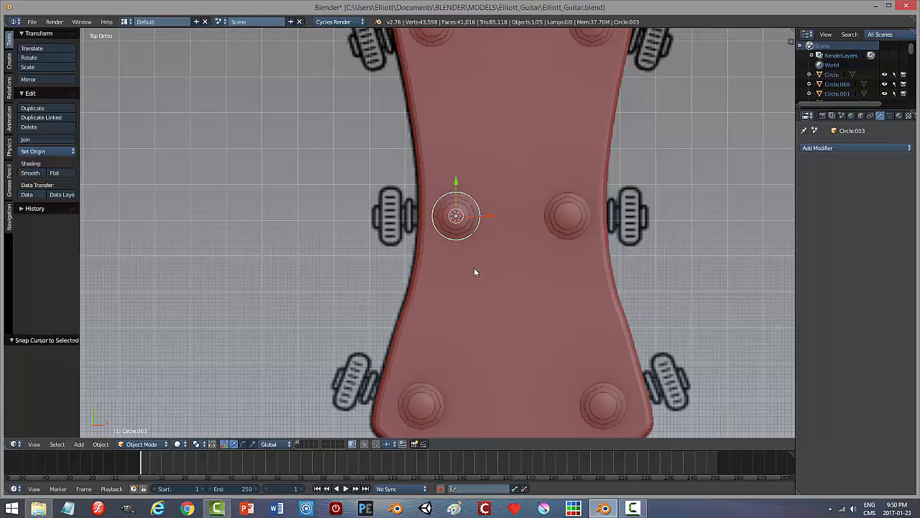
Step: Add a cylinder mesh with 32 vertices at the 3D cursor
{"action": "key", "text": "shift+a"}
{"action": "mouse_move", "coordinate": [468, 249]}
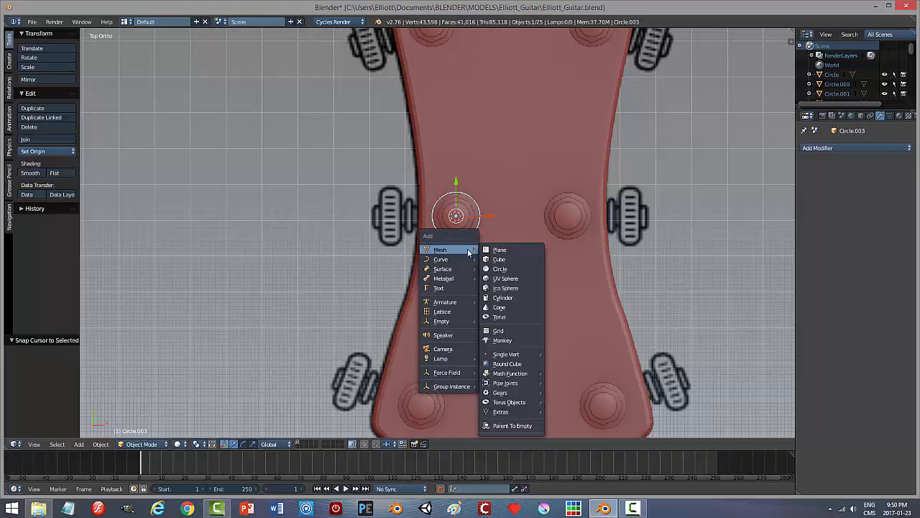
{"action": "left_click", "coordinate": [503, 298]}
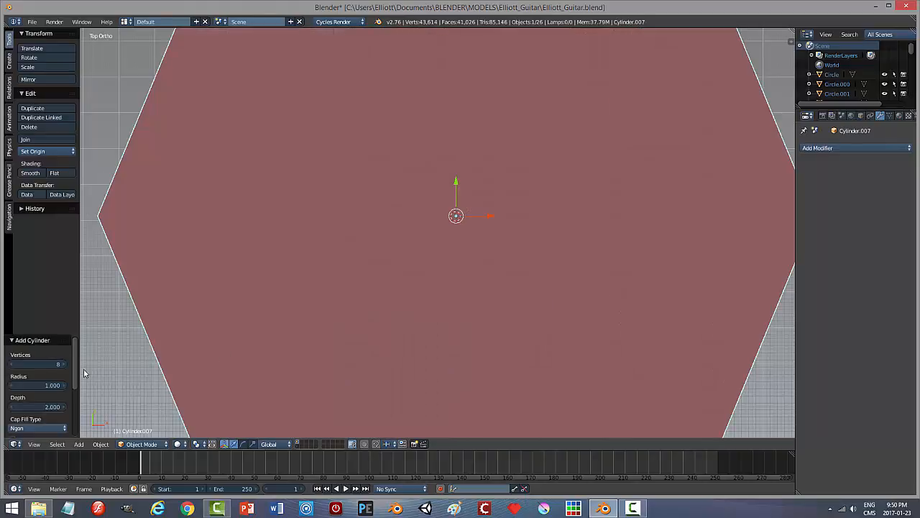
{"action": "left_click_drag", "start_coordinate": [60, 365], "coordinate": [166, 370]}
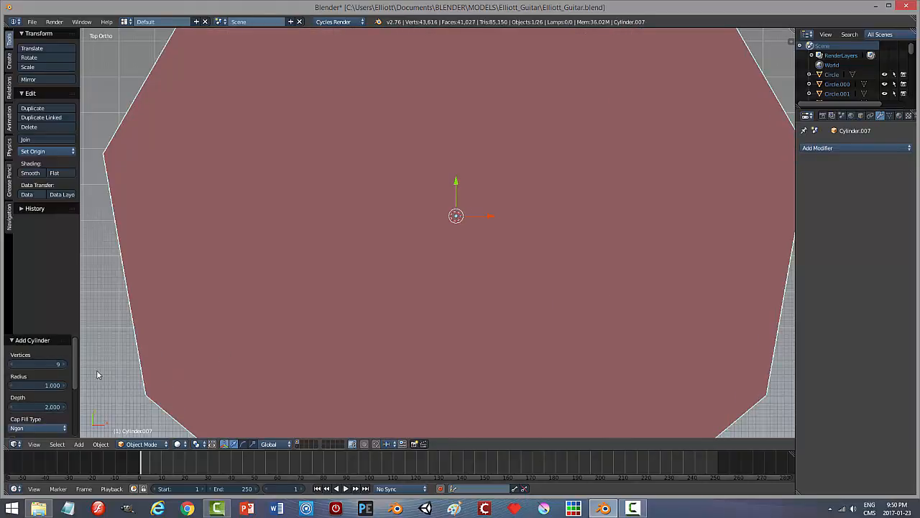
{"action": "left_click", "coordinate": [59, 365]}
{"action": "left_click_drag", "start_coordinate": [59, 365], "coordinate": [107, 370]}
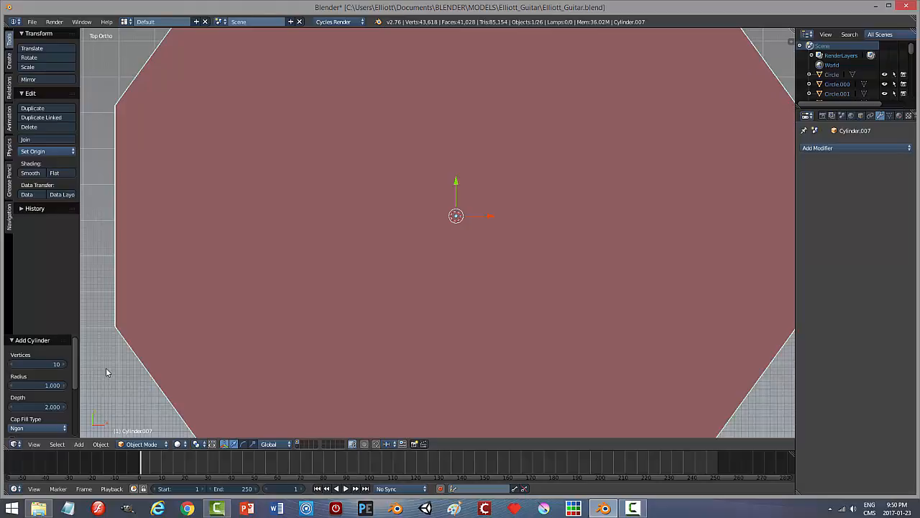
{"action": "left_click", "coordinate": [51, 364]}
{"action": "key", "text": "ctrl+a"}
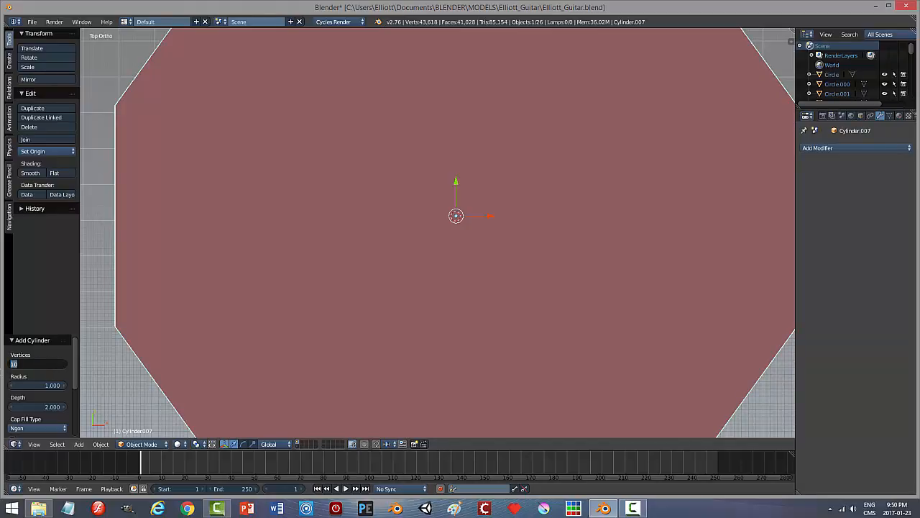
{"action": "type", "text": "32"}
{"action": "key", "text": "Return"}
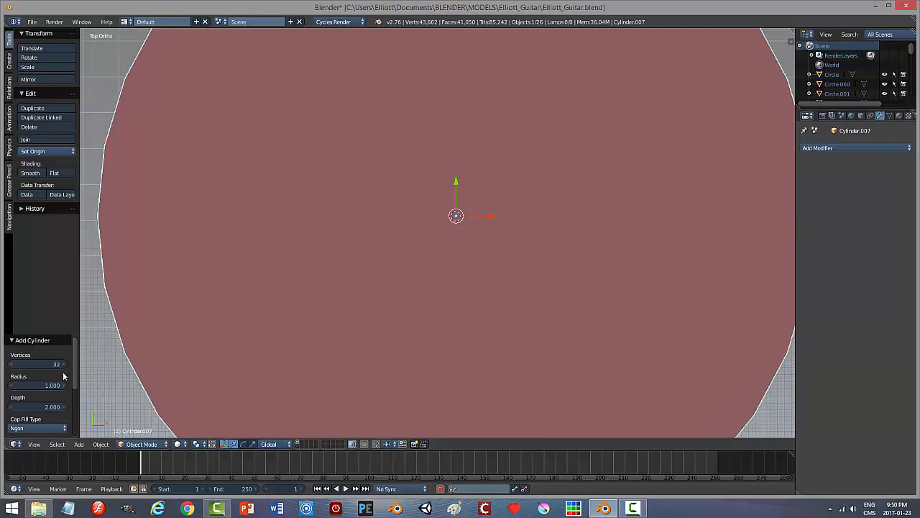
Step: Scale the new cylinder uniformly by about -0.1 and rotate it 90° about the Y axis
{"action": "key", "text": "s"}
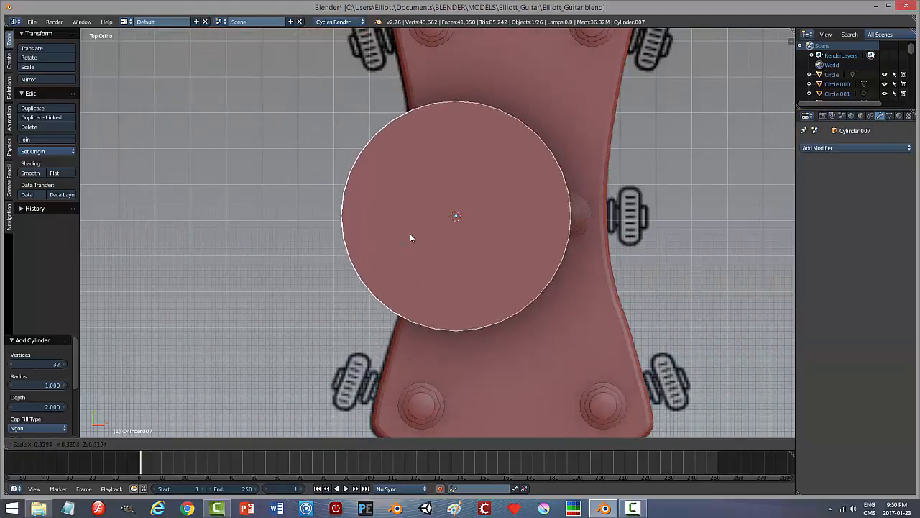
{"action": "left_click", "coordinate": [448, 206]}
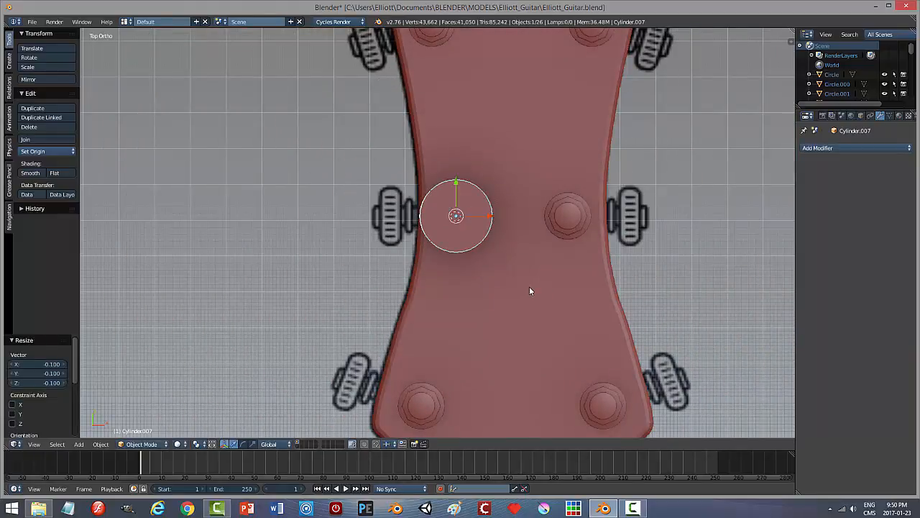
{"action": "key", "text": "r"}
{"action": "key", "text": "y"}
{"action": "key", "text": "9"}
{"action": "key", "text": "0"}
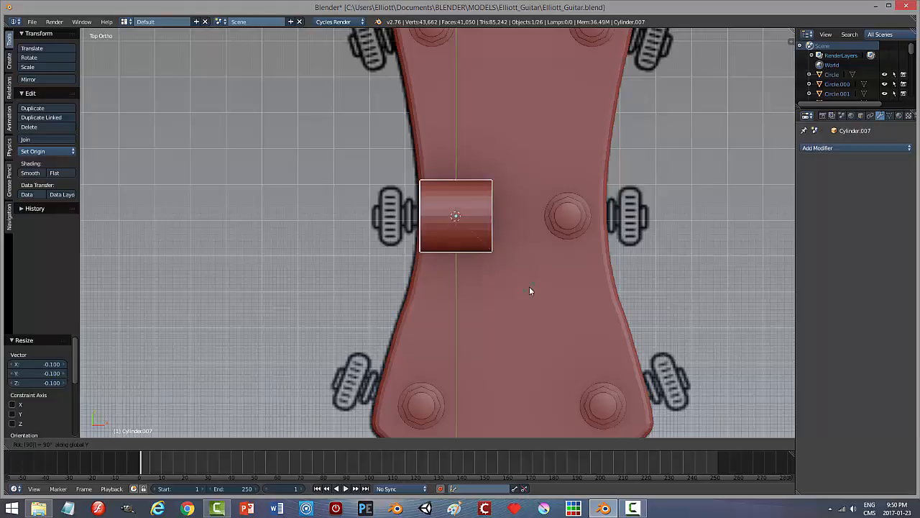
{"action": "key", "text": "Return"}
Step: Move the cylinder about -0.13 along X toward the middle left tuner key and scale it uniformly by about 0.317
{"action": "key", "text": "g"}
{"action": "key", "text": "x"}
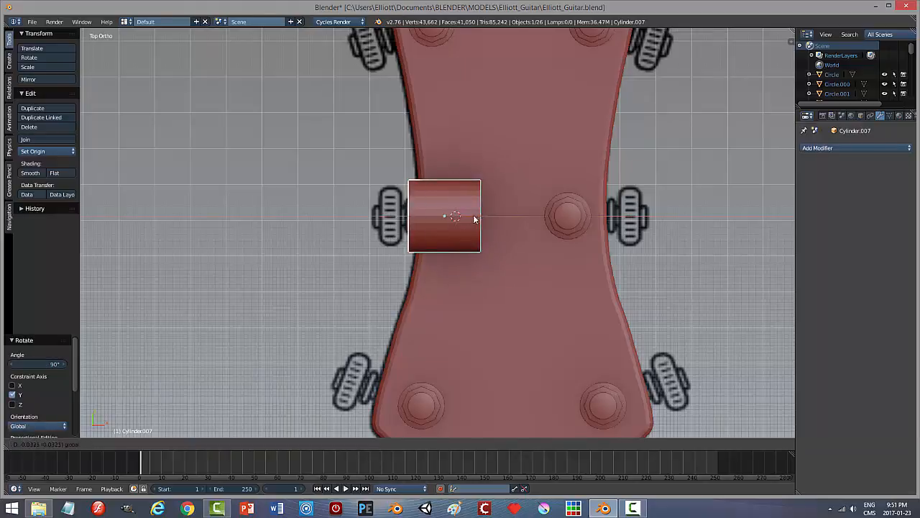
{"action": "left_click", "coordinate": [447, 220]}
{"action": "key", "text": "s"}
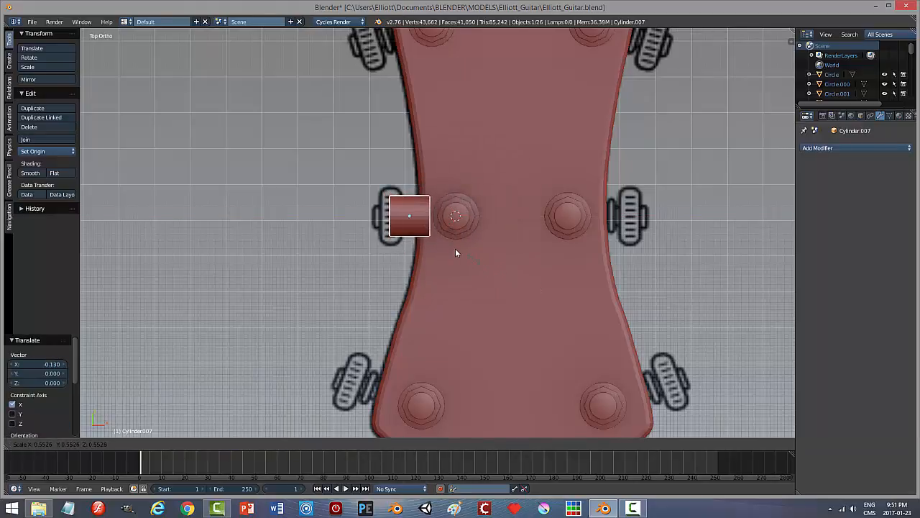
{"action": "left_click", "coordinate": [446, 244]}
Step: In wireframe, stretch the cylinder by about 2.305 along X and move it about -0.03 along X over the tuner key drawing
{"action": "key", "text": "z"}
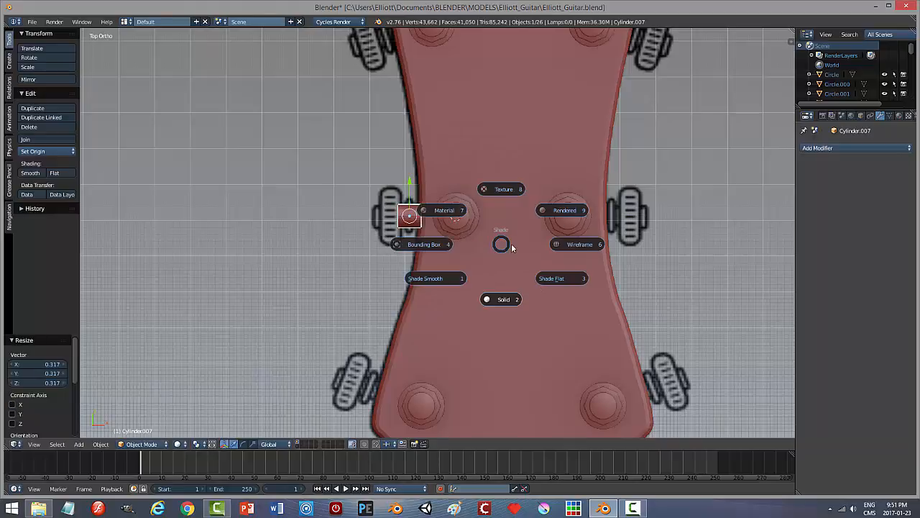
{"action": "left_click", "coordinate": [572, 245]}
{"action": "scroll", "coordinate": [458, 277], "scroll_direction": "up", "scroll_amount": 7}
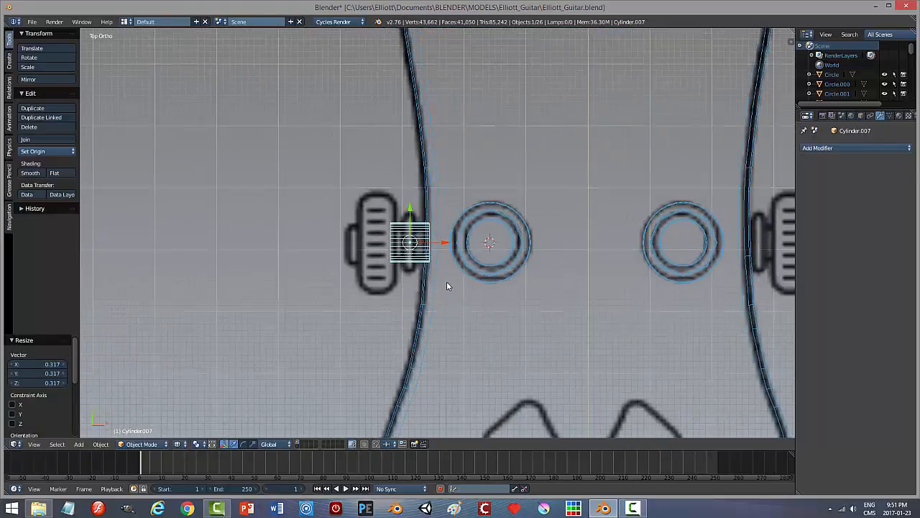
{"action": "scroll", "coordinate": [457, 296], "scroll_direction": "up", "scroll_amount": 2}
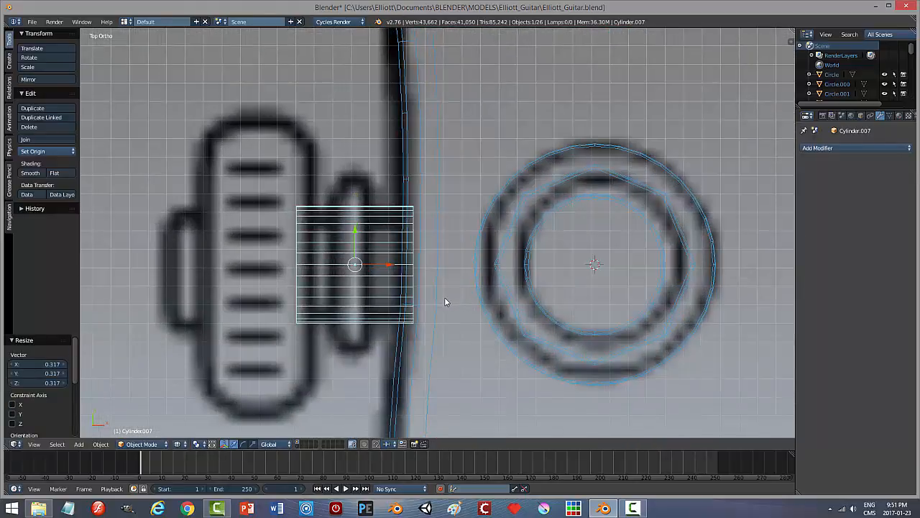
{"action": "key", "text": "s"}
{"action": "key", "text": "x"}
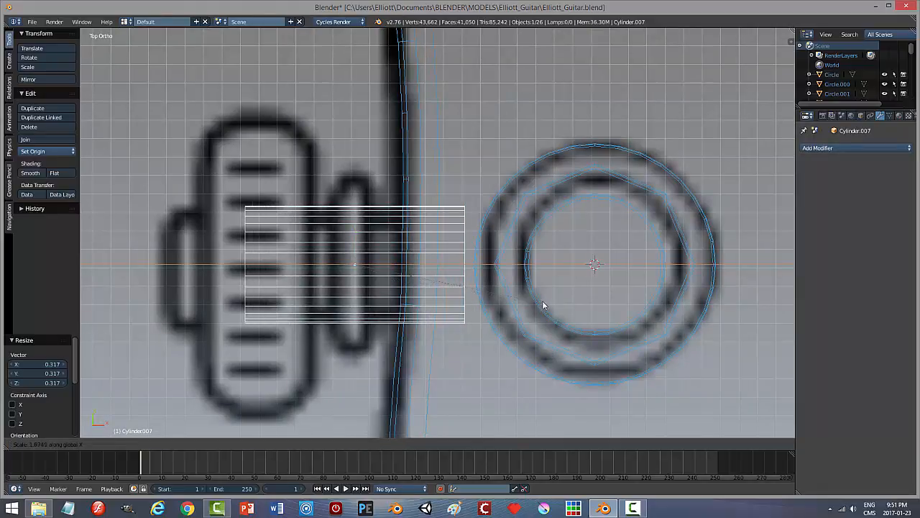
{"action": "left_click", "coordinate": [573, 302]}
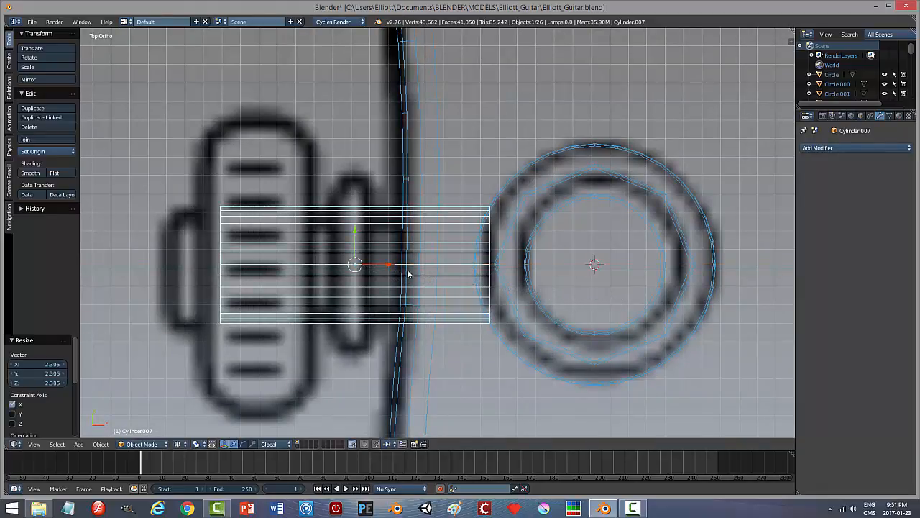
{"action": "left_click_drag", "start_coordinate": [388, 267], "coordinate": [331, 272]}
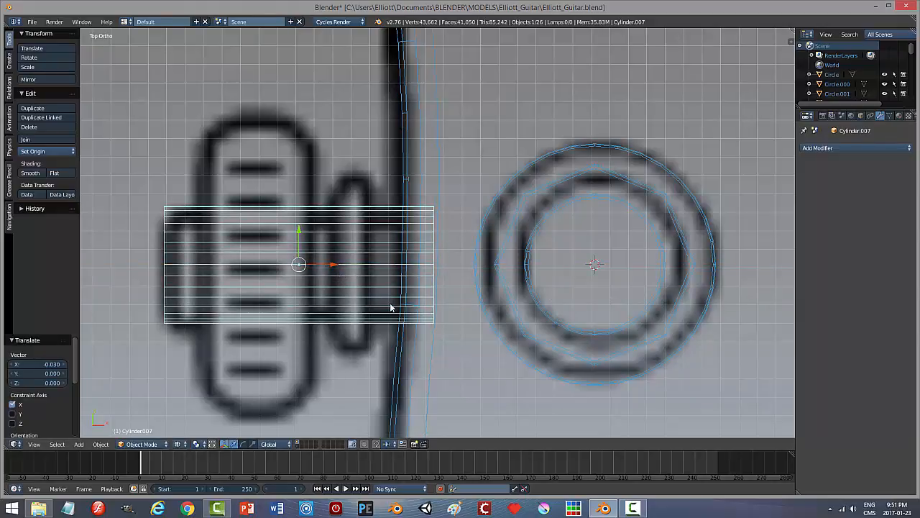
Step: Scale the cylinder uniformly by about 0.932 and move it about -0.002 along Y to match the tuner key's shaft
{"action": "key", "text": "s"}
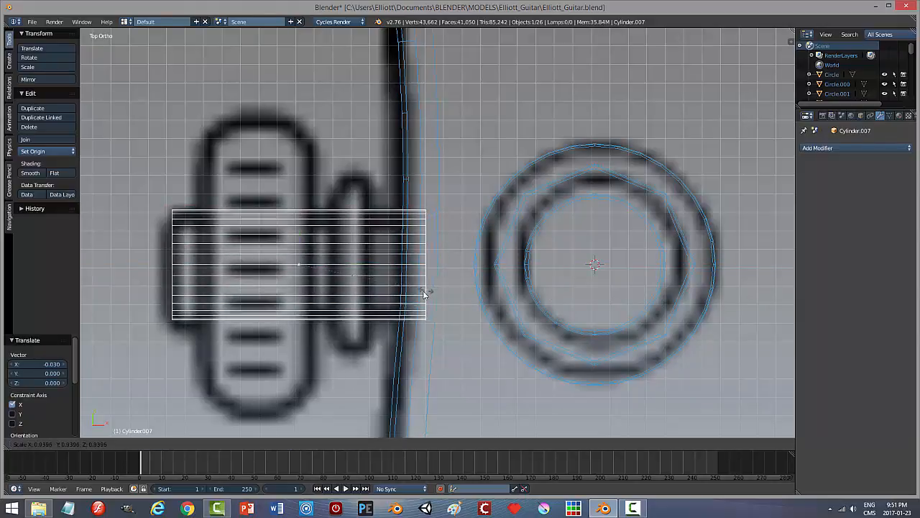
{"action": "left_click", "coordinate": [424, 294]}
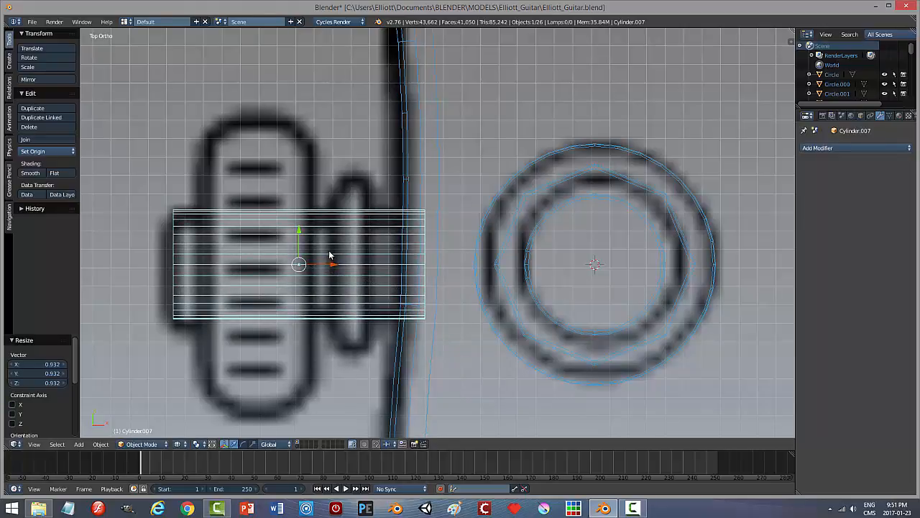
{"action": "key", "text": "g"}
{"action": "key", "text": "y"}
{"action": "left_click", "coordinate": [300, 239]}
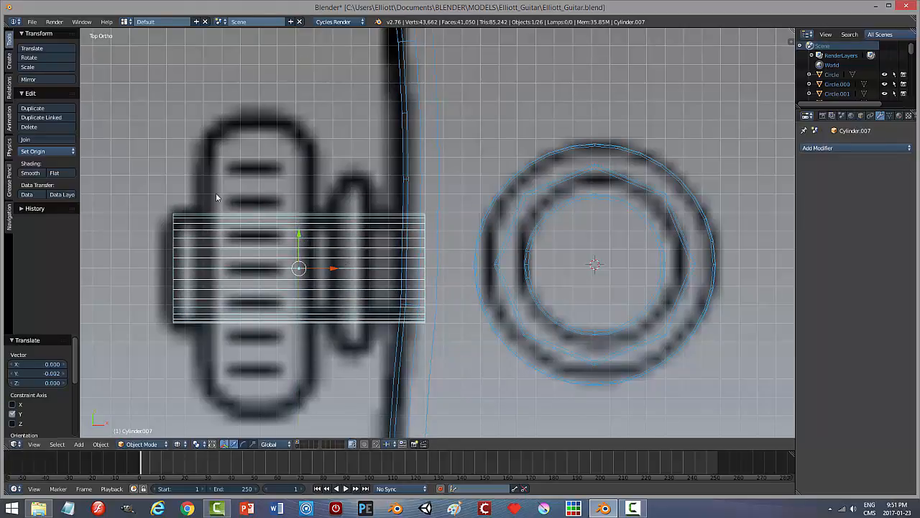
Step: Add two loop cuts around the tuner key cylinder and slide them about 0.49 toward its outer end
{"action": "key", "text": "Tab"}
{"action": "left_click", "coordinate": [266, 274]}
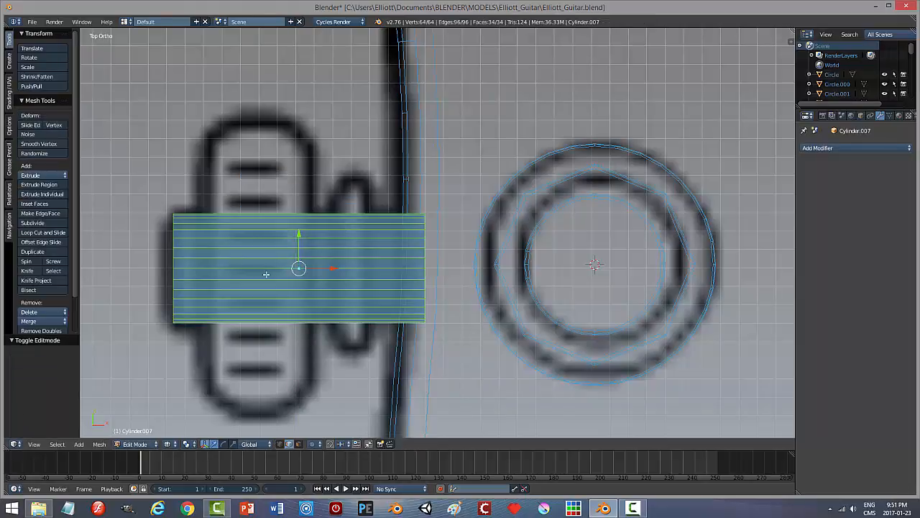
{"action": "key", "text": "a"}
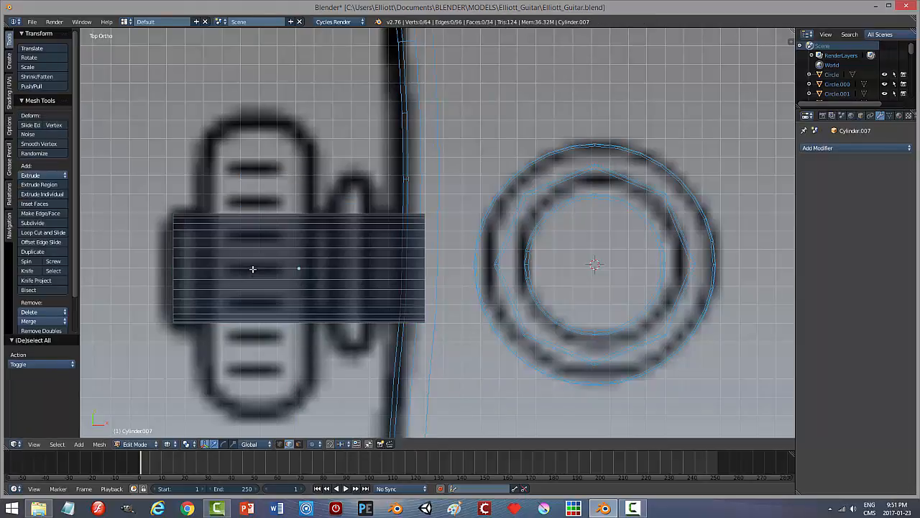
{"action": "key", "text": "ctrl+r"}
{"action": "scroll", "coordinate": [253, 269], "scroll_direction": "up", "scroll_amount": 1}
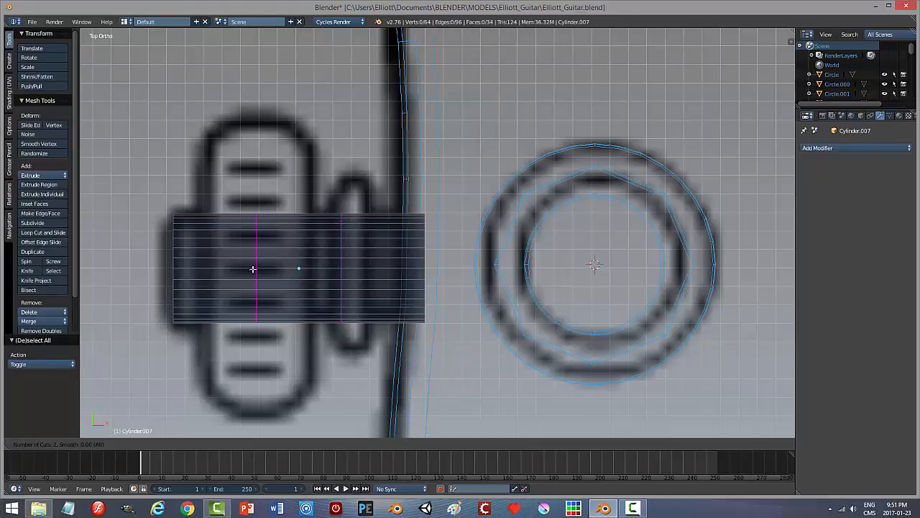
{"action": "left_click", "coordinate": [253, 269]}
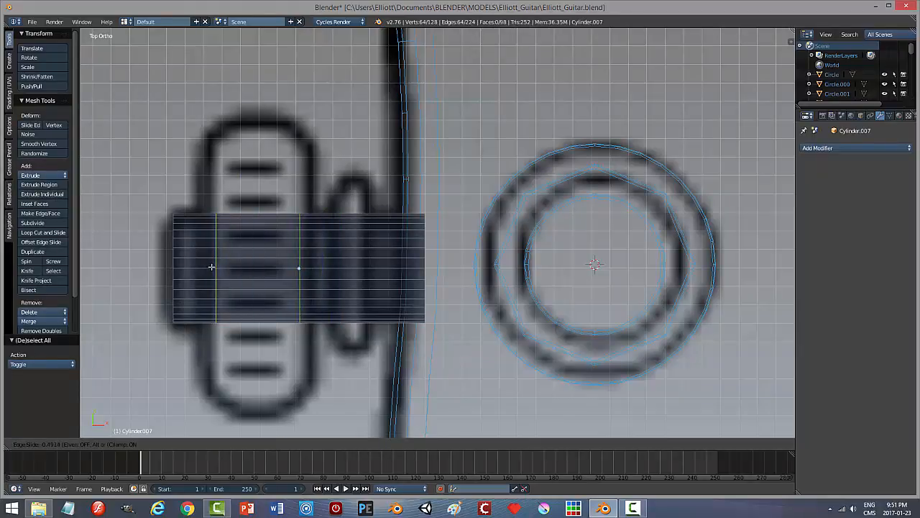
{"action": "left_click", "coordinate": [211, 267]}
Step: Spread the two new edge loops by about 1.2 along X and shift them about 0.0005 along X to match the knob's drawn edges
{"action": "key", "text": "s"}
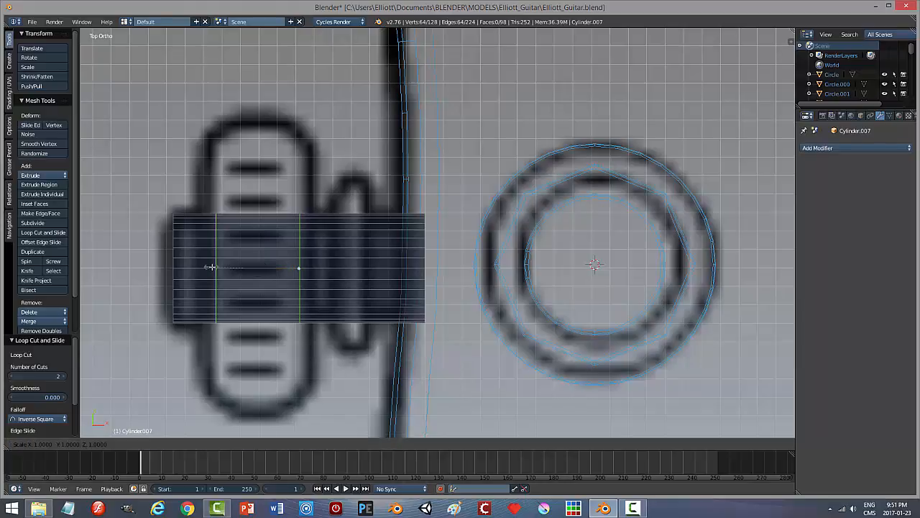
{"action": "key", "text": "x"}
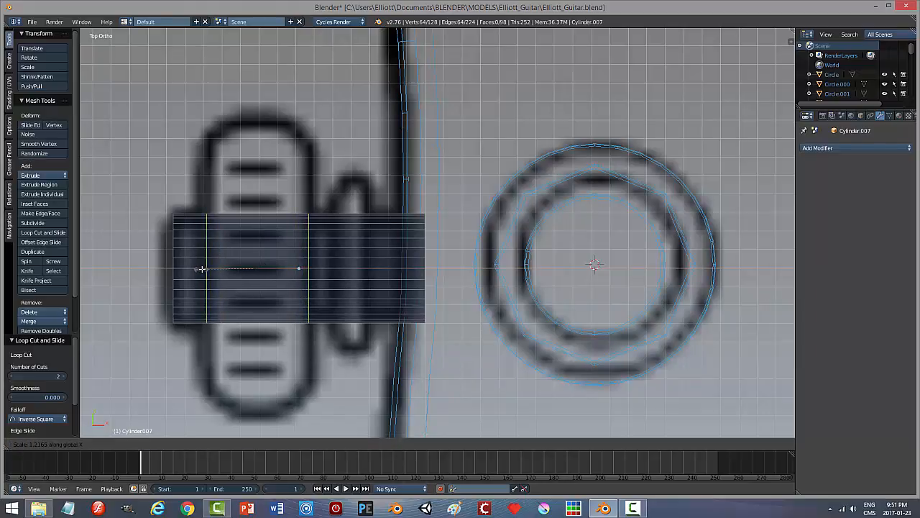
{"action": "left_click", "coordinate": [203, 269]}
{"action": "left_click_drag", "start_coordinate": [290, 270], "coordinate": [291, 269]}
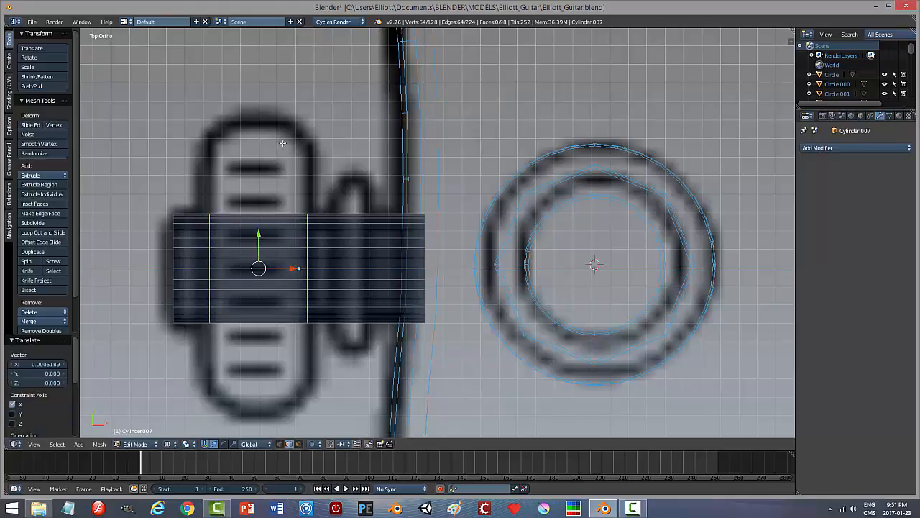
Step: Extrude the ring of faces between the two loops and scale it by about 2.753 in Y and Z to form the knob
{"action": "key", "text": "a"}
{"action": "key", "text": "ctrl+Tab"}
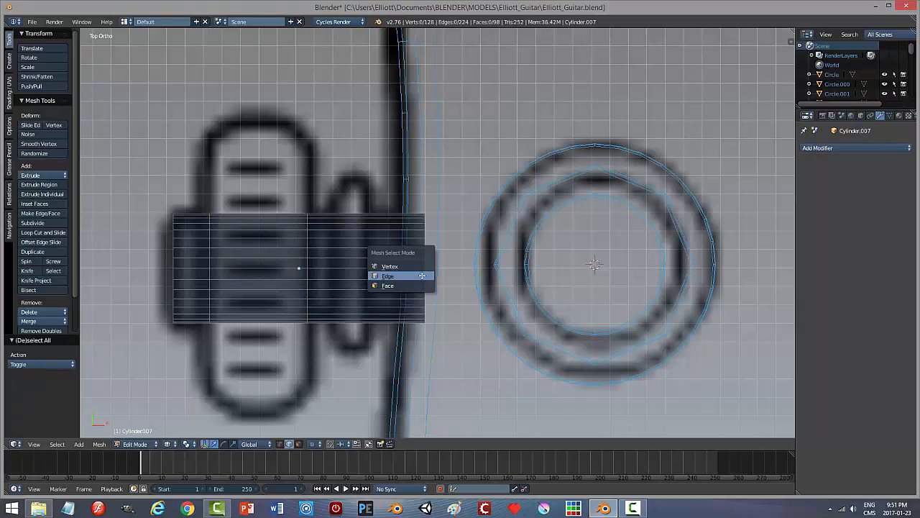
{"action": "left_click", "coordinate": [388, 285]}
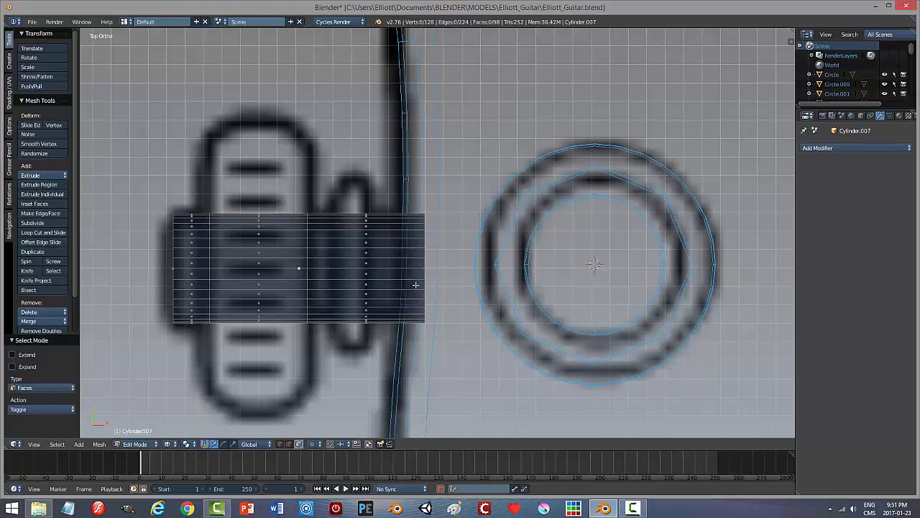
{"action": "right_click", "coordinate": [243, 245], "text": "alt"}
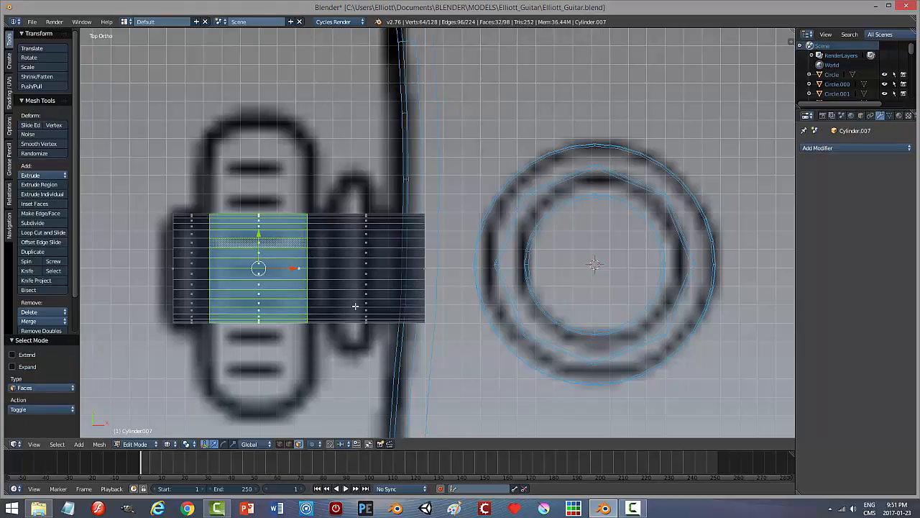
{"action": "key", "text": "e"}
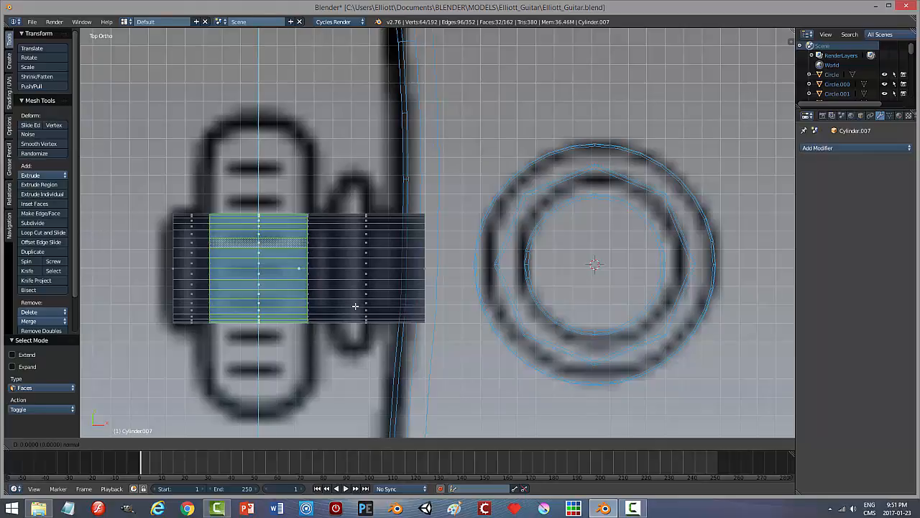
{"action": "key", "text": "s"}
{"action": "key", "text": "shift+x"}
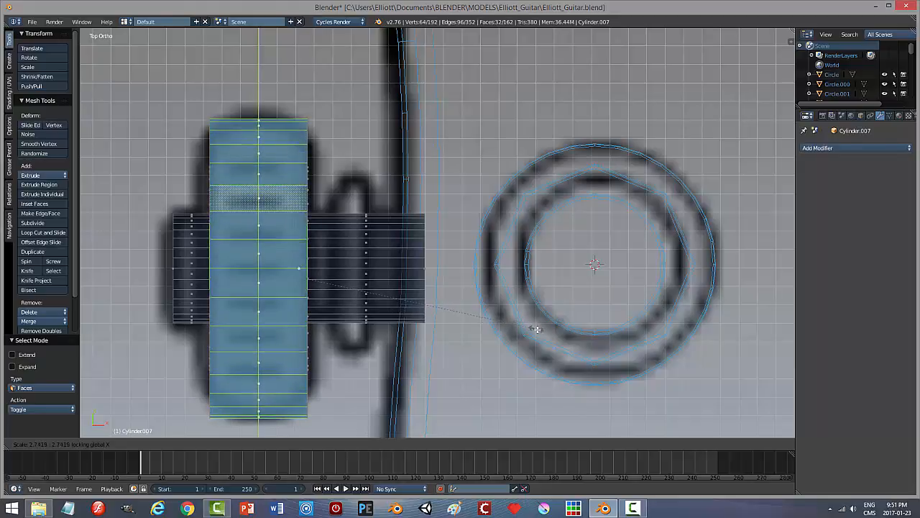
{"action": "left_click", "coordinate": [537, 330]}
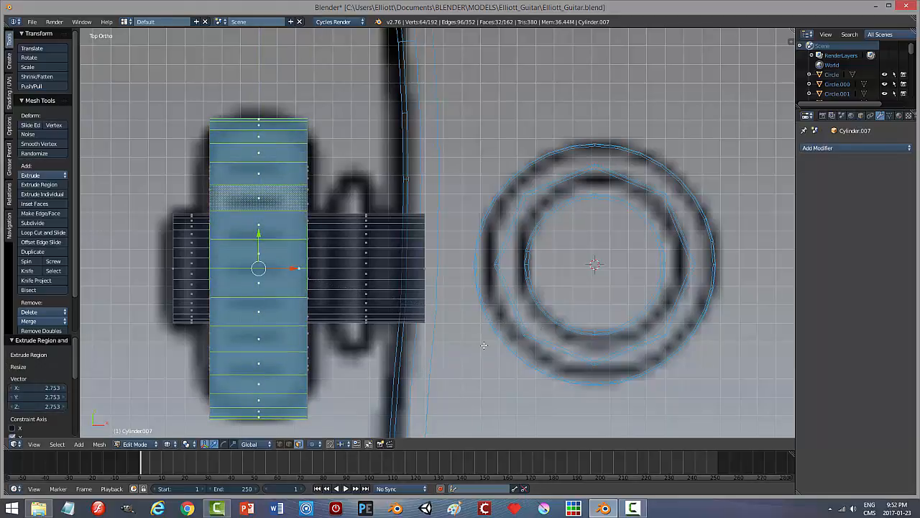
Step: Clear the face selection and display the model in solid shading to check the knob's shape
{"action": "middle_click_drag", "start_coordinate": [483, 345], "coordinate": [460, 305]}
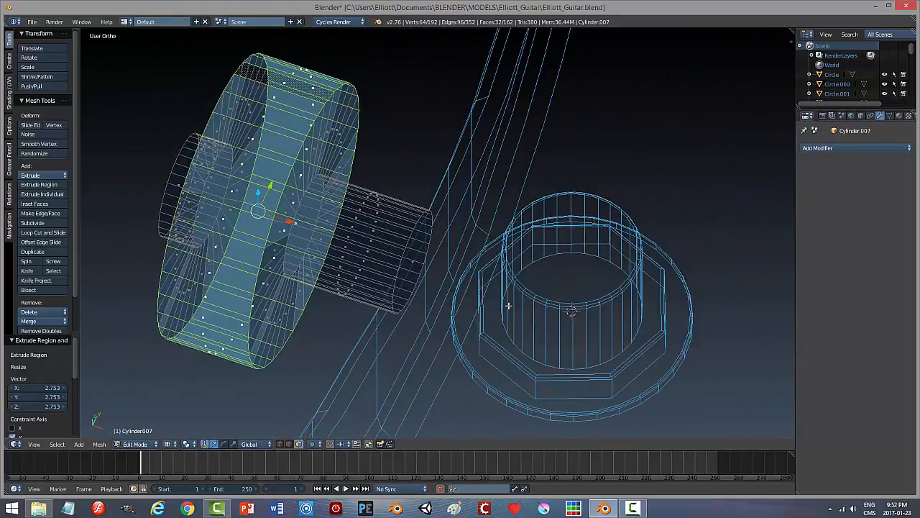
{"action": "key", "text": "KP_7"}
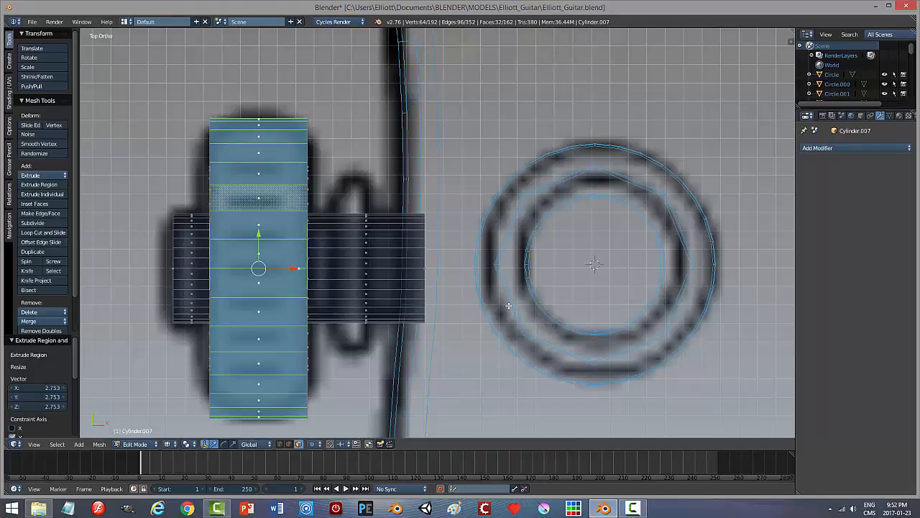
{"action": "key", "text": "a"}
{"action": "key", "text": "z"}
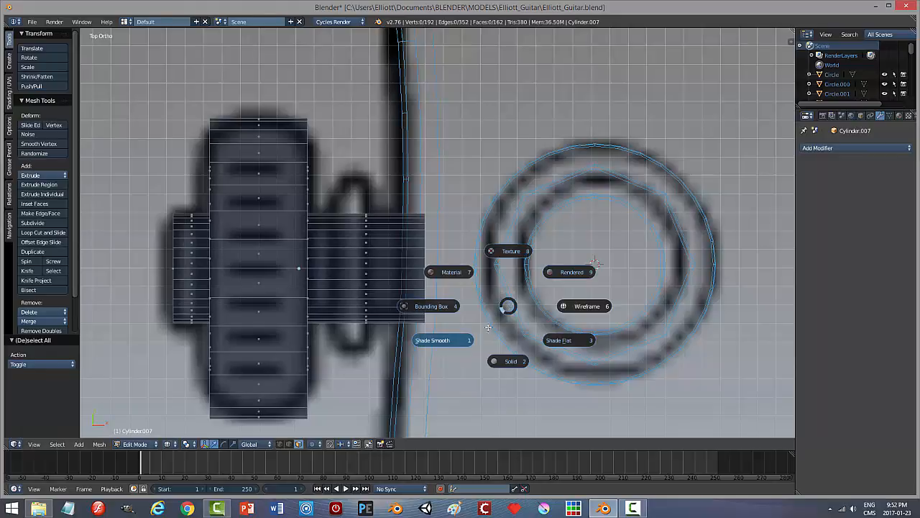
{"action": "left_click", "coordinate": [511, 361]}
{"action": "middle_click_drag", "start_coordinate": [427, 345], "coordinate": [432, 305]}
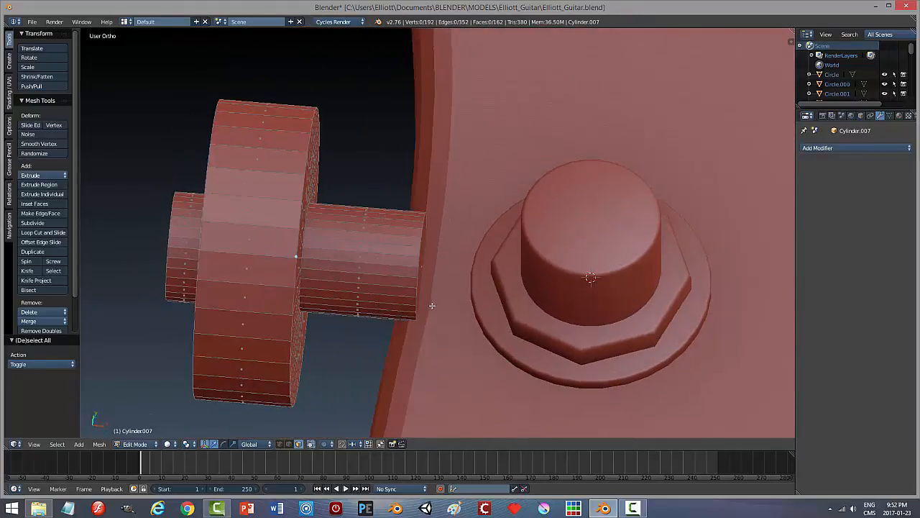
{"action": "key", "text": "KP_7"}
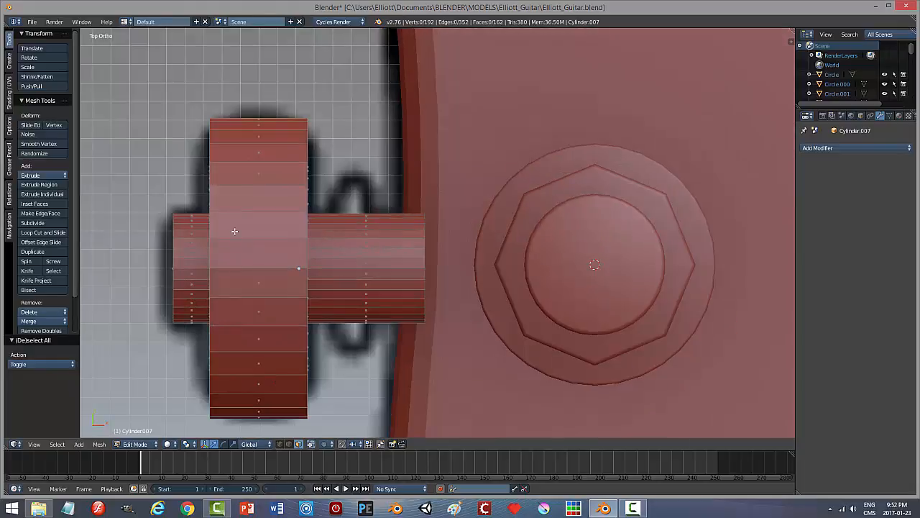
Step: Add two loop cuts around the knob's rim and scale them by about 2.7 along X toward its edges
{"action": "key", "text": "ctrl+r"}
{"action": "scroll", "coordinate": [282, 227], "scroll_direction": "up", "scroll_amount": 1}
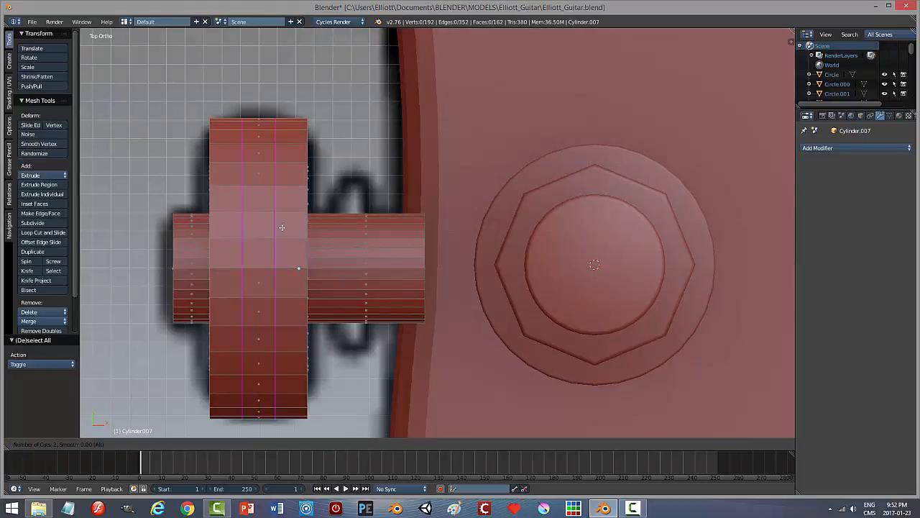
{"action": "left_click", "coordinate": [282, 227]}
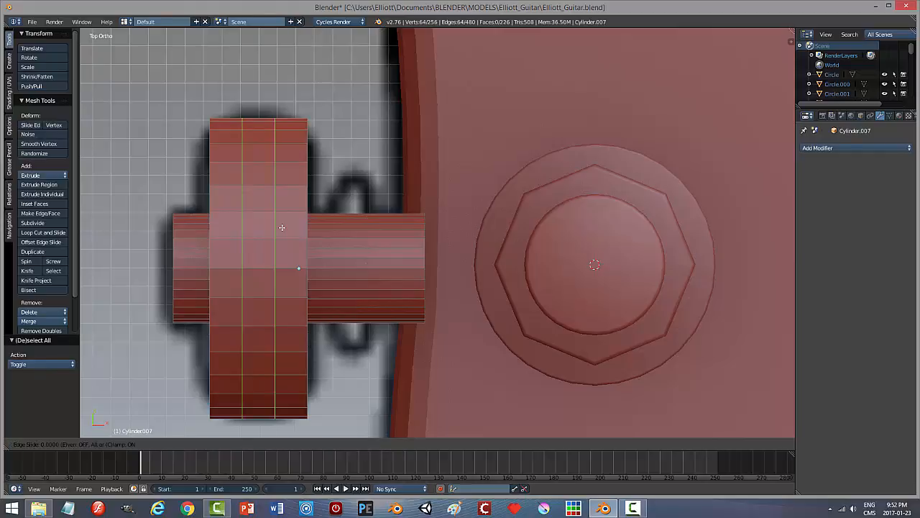
{"action": "right_click", "coordinate": [281, 227]}
{"action": "key", "text": "s"}
{"action": "key", "text": "x"}
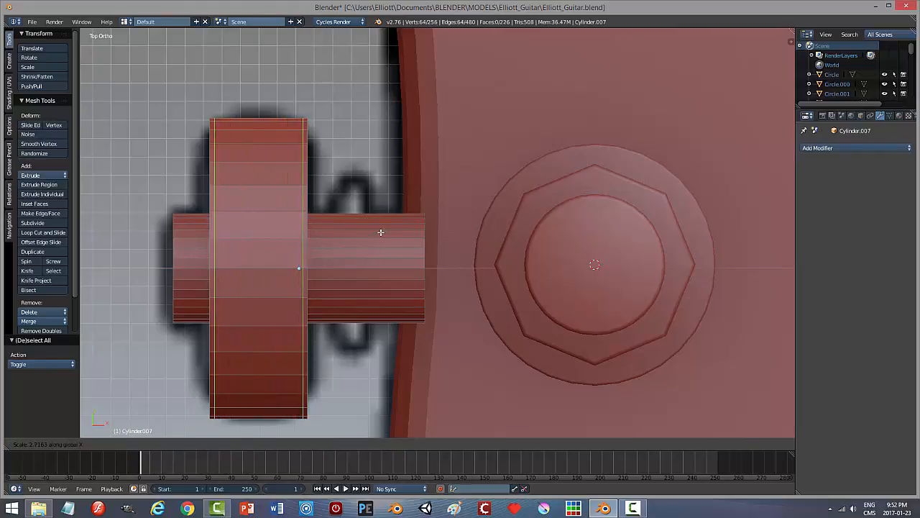
{"action": "left_click", "coordinate": [380, 232]}
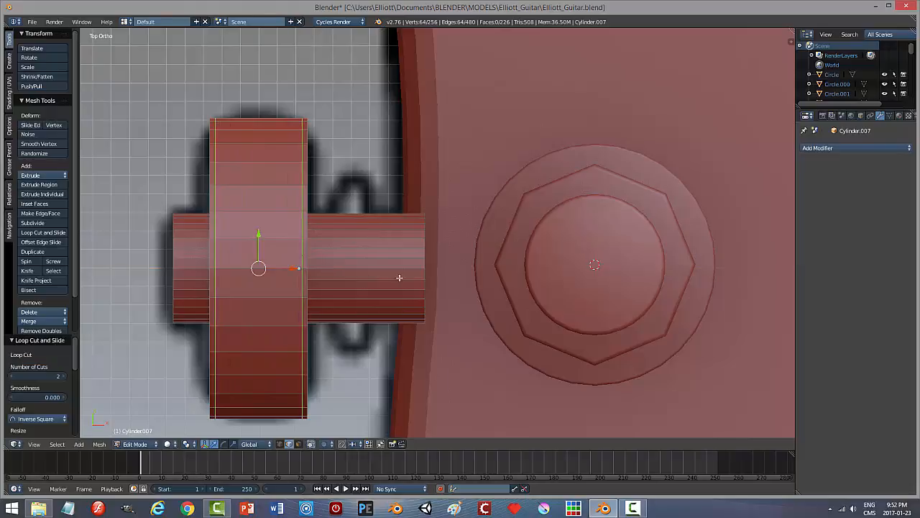
Step: Select every second face around the knob's rim and extrude them individually outward with an offset of about -0.066
{"action": "key", "text": "a"}
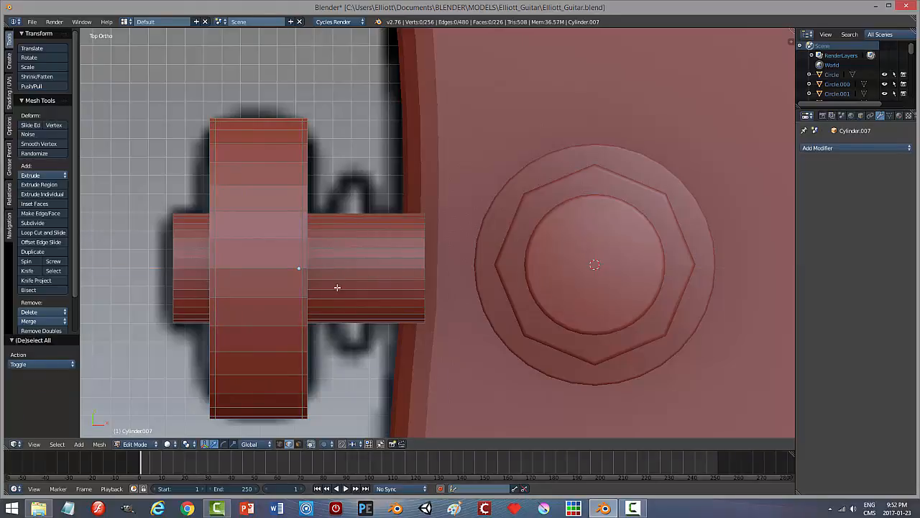
{"action": "key", "text": "ctrl+Tab"}
{"action": "left_click", "coordinate": [315, 290]}
{"action": "right_click", "coordinate": [257, 228]}
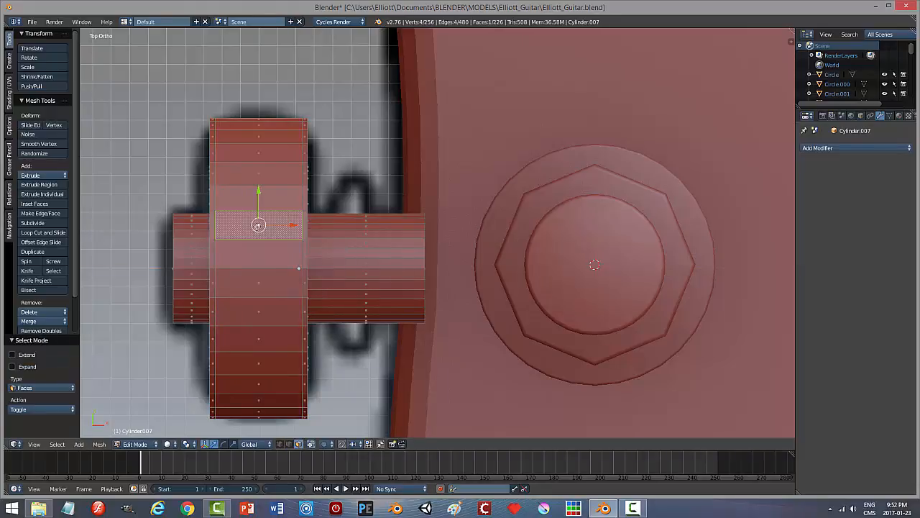
{"action": "right_click", "coordinate": [253, 174], "text": "shift"}
{"action": "middle_click_drag", "start_coordinate": [371, 173], "coordinate": [369, 227]}
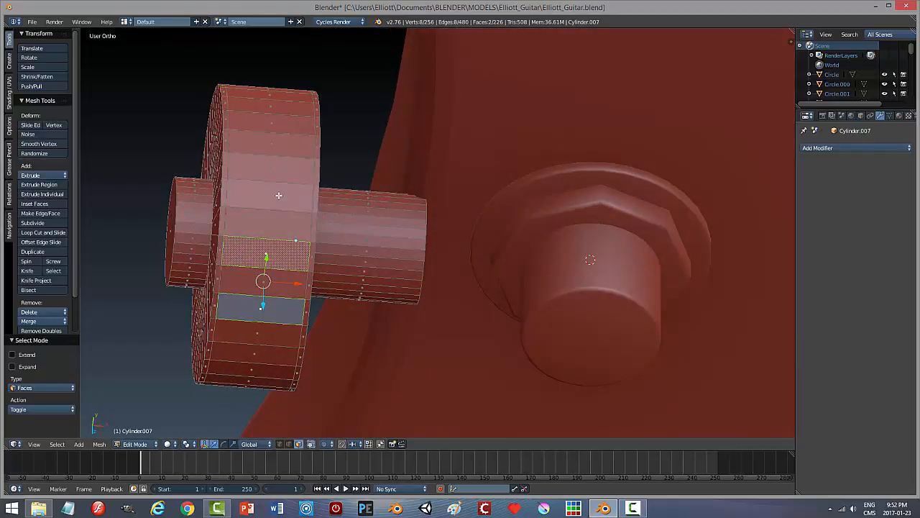
{"action": "right_click", "coordinate": [277, 188], "text": "shift"}
{"action": "right_click", "coordinate": [275, 146], "text": "shift"}
{"action": "middle_click_drag", "start_coordinate": [403, 184], "coordinate": [405, 233]}
{"action": "right_click", "coordinate": [284, 173], "text": "shift"}
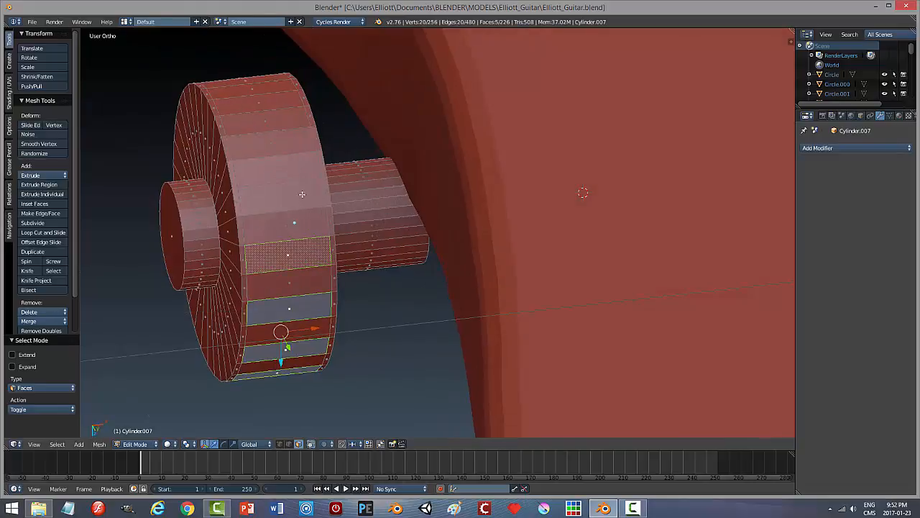
{"action": "right_click", "coordinate": [301, 194], "text": "shift"}
{"action": "middle_click_drag", "start_coordinate": [320, 195], "coordinate": [511, 245]}
{"action": "right_click", "coordinate": [305, 234], "text": "shift"}
{"action": "right_click", "coordinate": [291, 251], "text": "shift"}
{"action": "right_click", "coordinate": [237, 213], "text": "shift"}
{"action": "right_click", "coordinate": [526, 249], "text": "shift"}
{"action": "right_click", "coordinate": [504, 288], "text": "shift"}
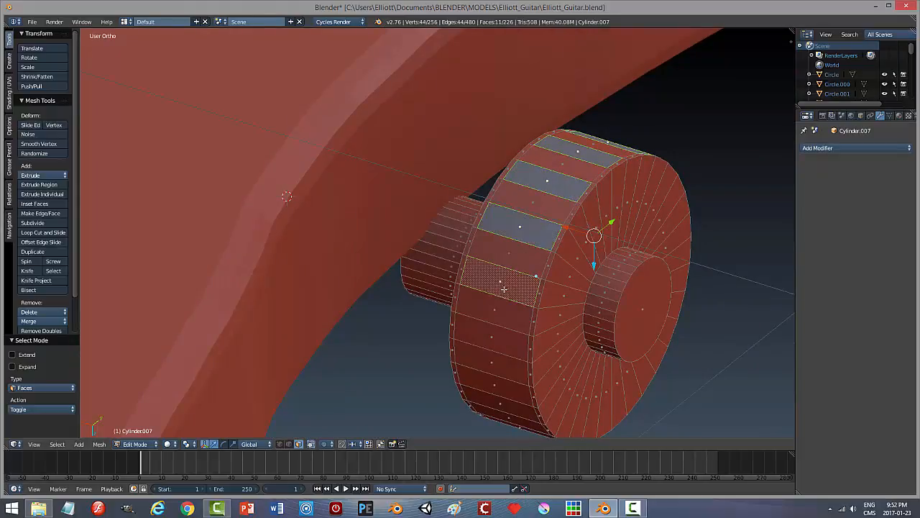
{"action": "right_click", "coordinate": [498, 330], "text": "shift"}
{"action": "middle_click_drag", "start_coordinate": [513, 351], "coordinate": [482, 190]}
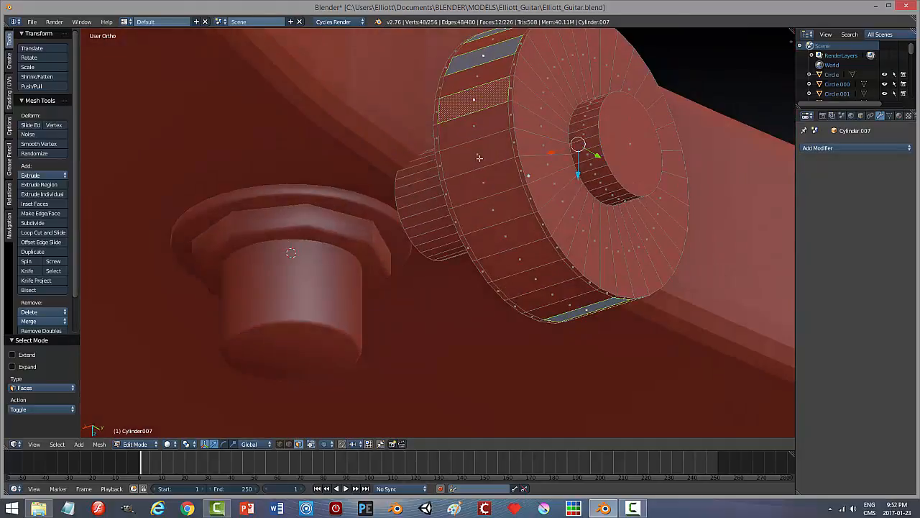
{"action": "right_click", "coordinate": [480, 157], "text": "shift"}
{"action": "right_click", "coordinate": [497, 212], "text": "shift"}
{"action": "right_click", "coordinate": [534, 256], "text": "shift"}
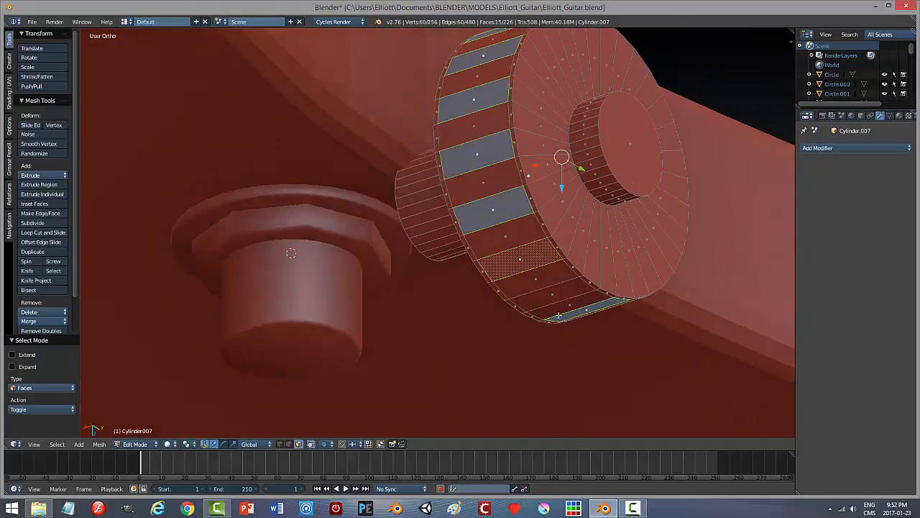
{"action": "middle_click_drag", "start_coordinate": [559, 315], "coordinate": [535, 248]}
{"action": "right_click", "coordinate": [531, 212], "text": "shift"}
{"action": "middle_click_drag", "start_coordinate": [626, 210], "coordinate": [469, 277]}
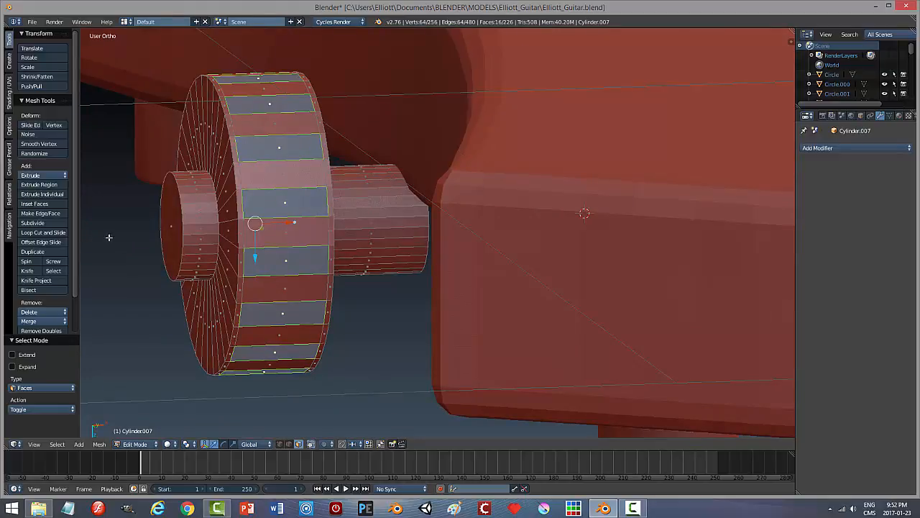
{"action": "left_click", "coordinate": [54, 196]}
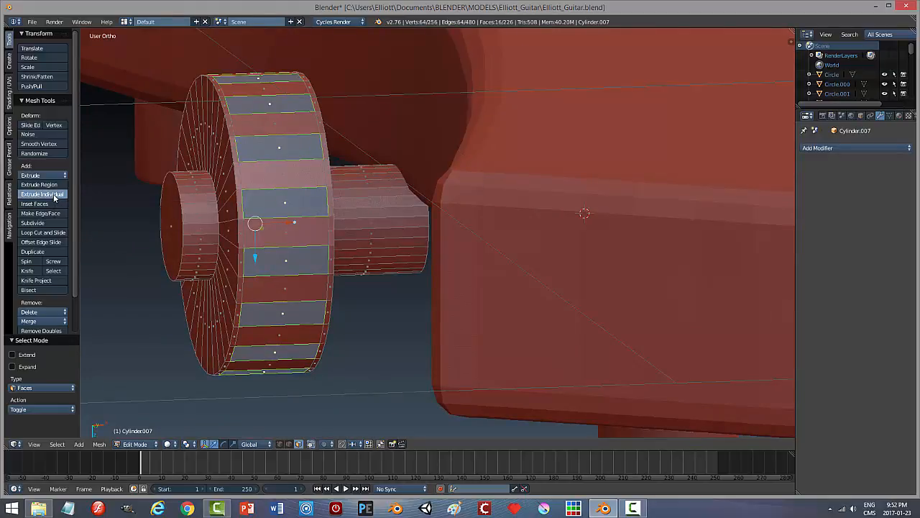
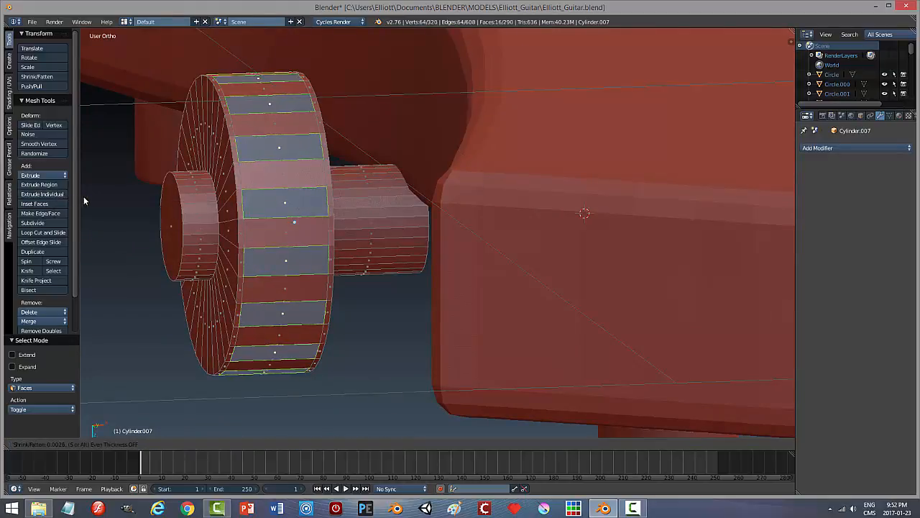
{"action": "left_click", "coordinate": [184, 259]}
Step: Bevel the raised rim faces by 0.014 with one segment, clear the selection and return to Object Mode
{"action": "key", "text": "ctrl+b"}
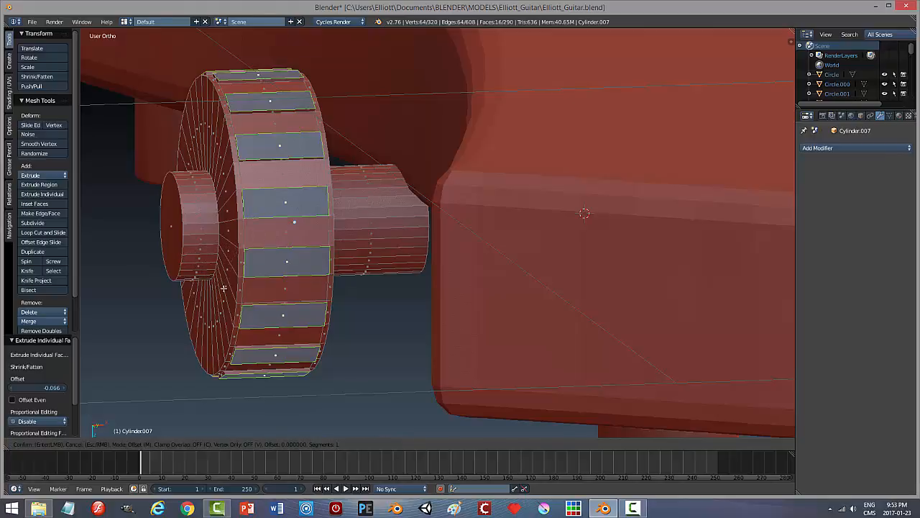
{"action": "left_click", "coordinate": [281, 326]}
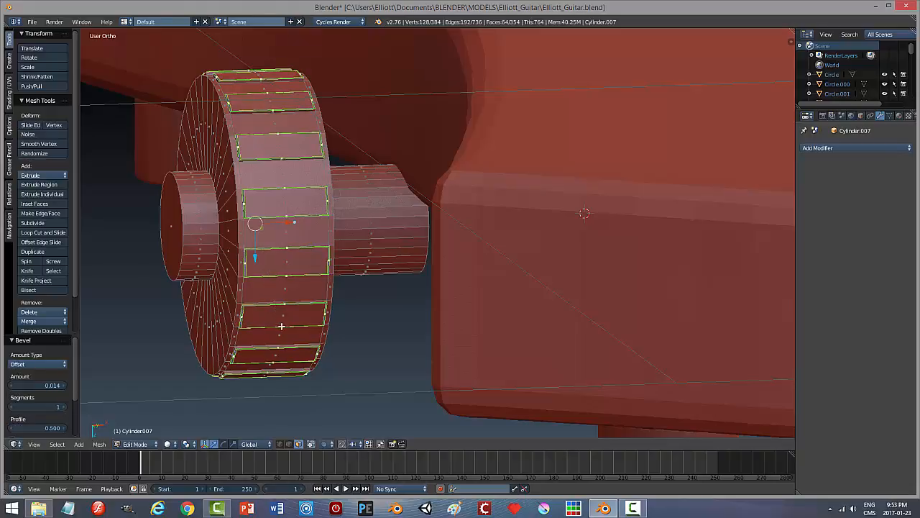
{"action": "key", "text": "a"}
{"action": "key", "text": "Tab"}
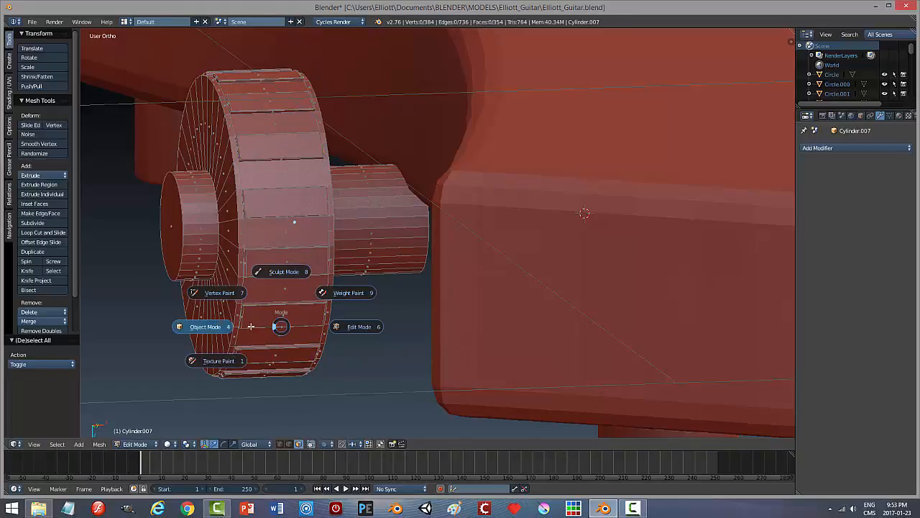
Step: Select the two outer edge loops around the front and back rims of the knob wheel in edge select mode
{"action": "left_click", "coordinate": [208, 326]}
{"action": "middle_click_drag", "start_coordinate": [352, 320], "coordinate": [412, 309]}
{"action": "scroll", "coordinate": [533, 353], "scroll_direction": "down", "scroll_amount": 6}
{"action": "scroll", "coordinate": [412, 305], "scroll_direction": "up", "scroll_amount": 4}
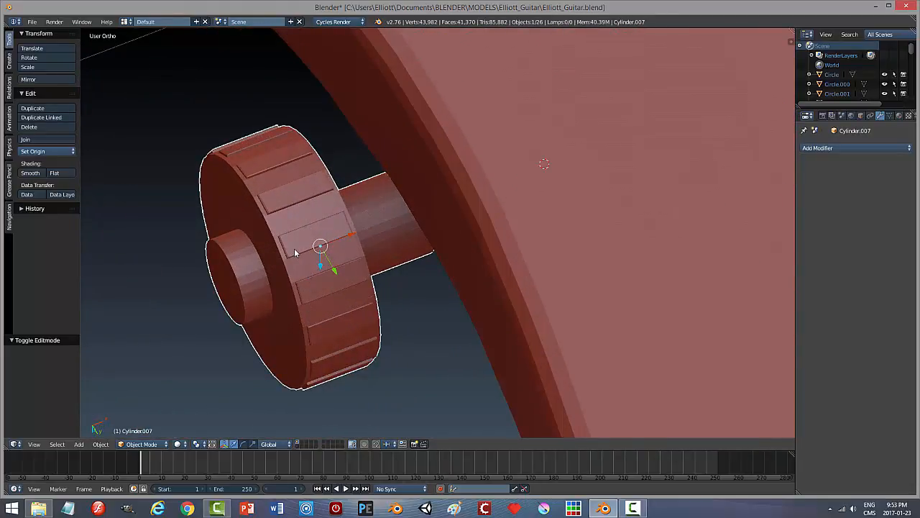
{"action": "key", "text": "Tab"}
{"action": "left_click", "coordinate": [359, 251]}
{"action": "middle_click_drag", "start_coordinate": [335, 280], "coordinate": [233, 242]}
{"action": "scroll", "coordinate": [309, 288], "scroll_direction": "up", "scroll_amount": 3}
{"action": "key", "text": "ctrl+Tab"}
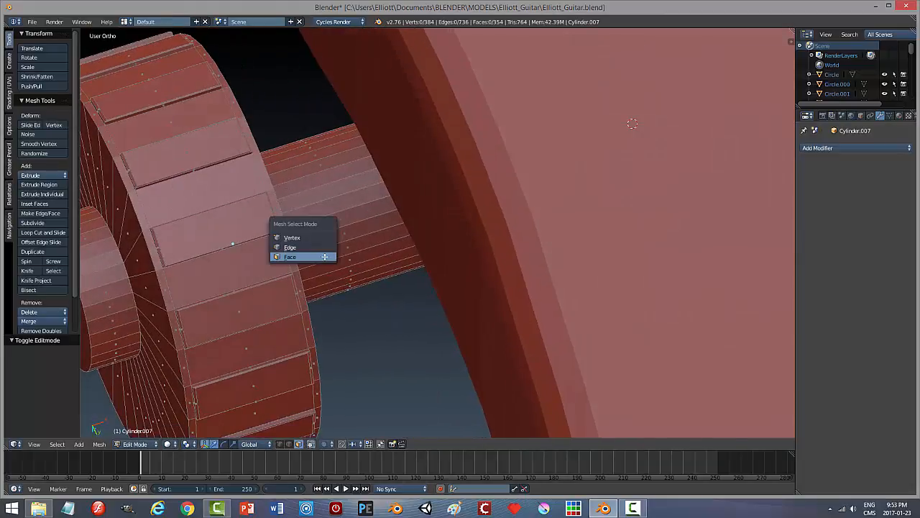
{"action": "left_click", "coordinate": [291, 247]}
{"action": "right_click", "coordinate": [157, 275], "text": "alt"}
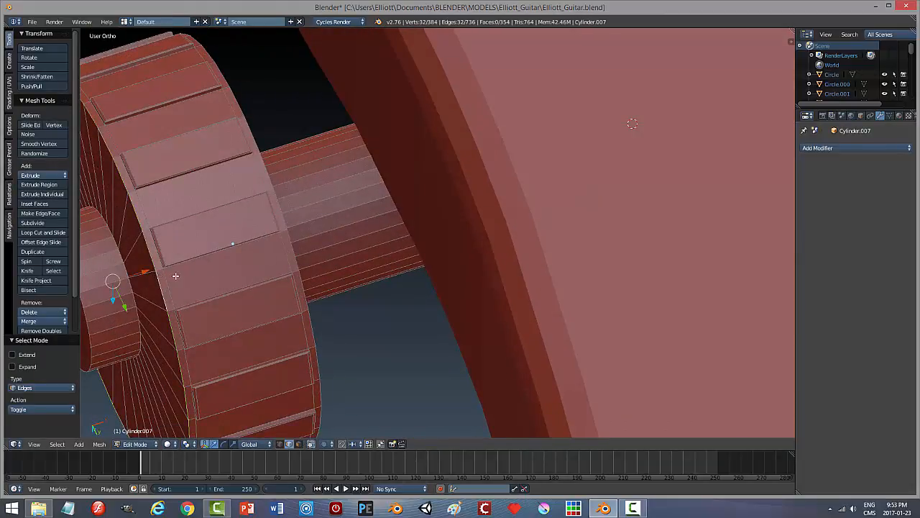
{"action": "middle_click_drag", "start_coordinate": [255, 279], "coordinate": [238, 216]}
{"action": "right_click", "coordinate": [241, 214], "text": "alt+shift"}
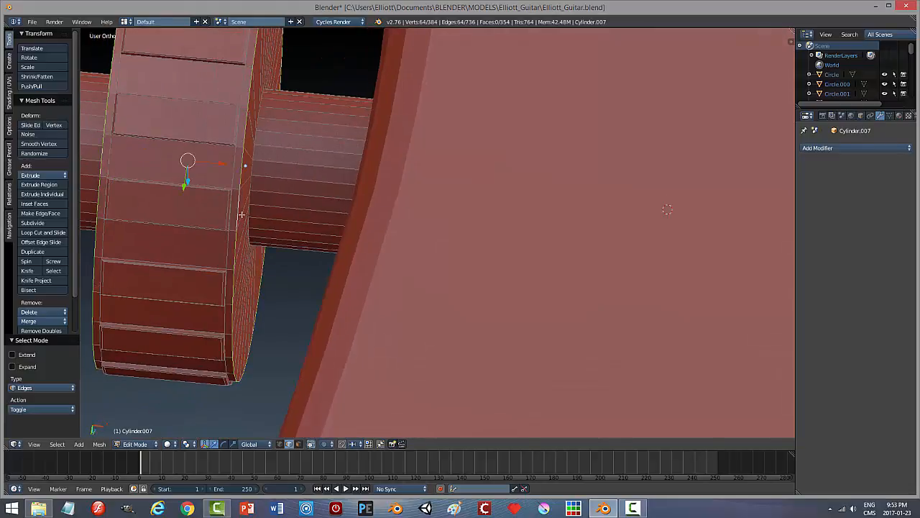
{"action": "scroll", "coordinate": [230, 273], "scroll_direction": "down", "scroll_amount": 2}
{"action": "middle_click_drag", "start_coordinate": [236, 267], "coordinate": [285, 275]}
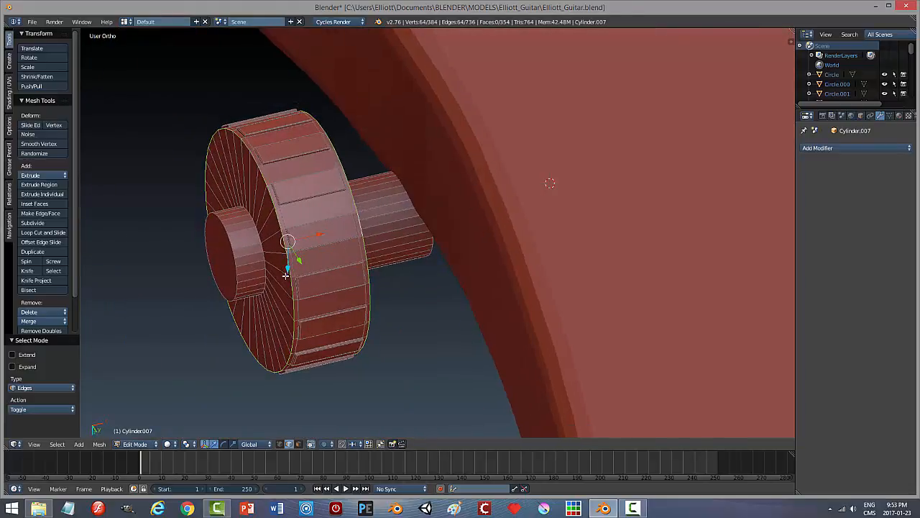
Step: Bevel the selected rim loops by 0.023 with two segments, clear the selection and return to Object Mode
{"action": "key", "text": "ctrl+b"}
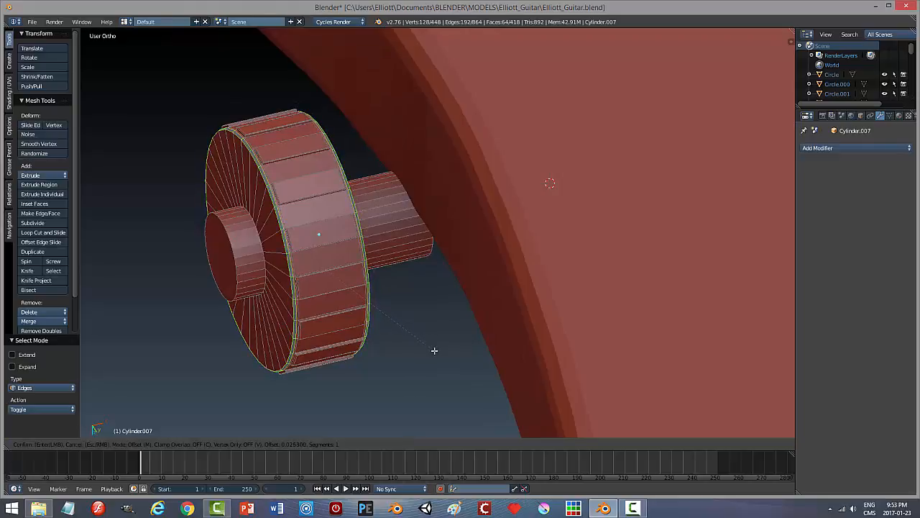
{"action": "scroll", "coordinate": [434, 350], "scroll_direction": "up", "scroll_amount": 1}
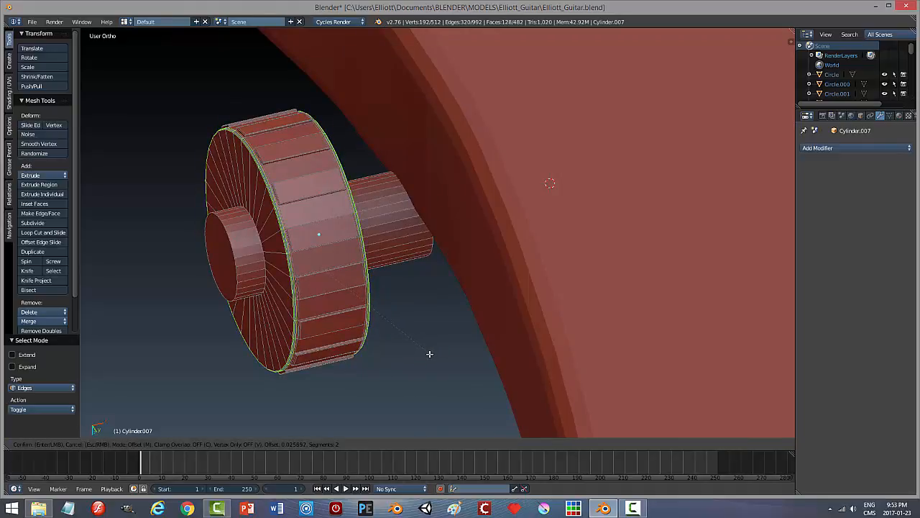
{"action": "left_click", "coordinate": [426, 353]}
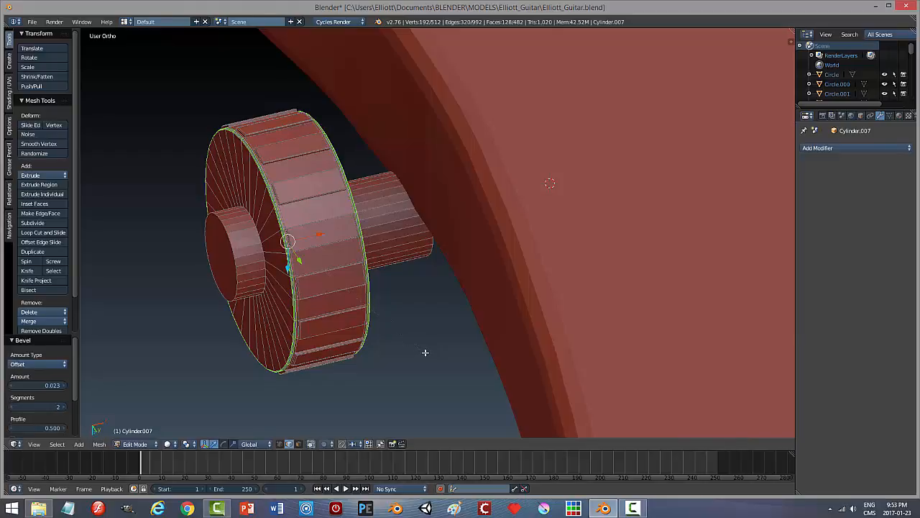
{"action": "key", "text": "a"}
{"action": "key", "text": "Tab"}
{"action": "left_click", "coordinate": [372, 353]}
Step: Examine the bevelled rim and the raised ridges of the knob up close from several angles
{"action": "scroll", "coordinate": [389, 346], "scroll_direction": "down", "scroll_amount": 3}
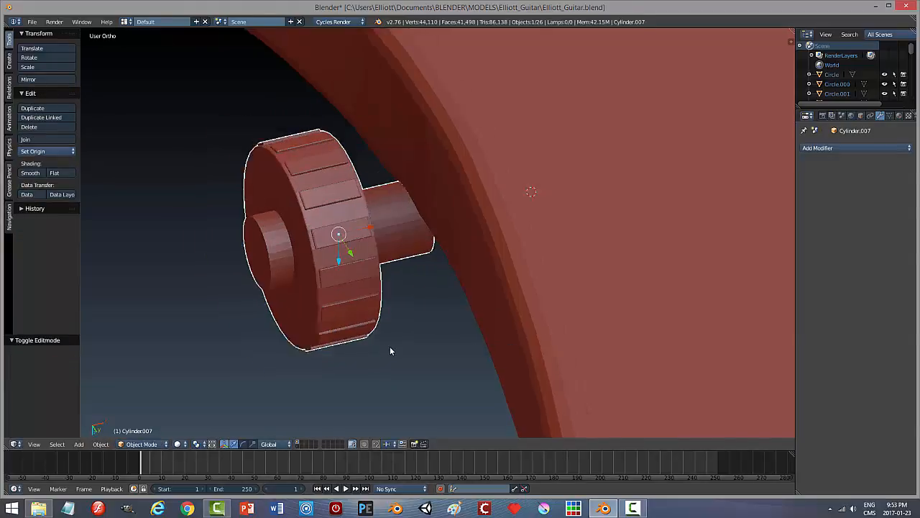
{"action": "middle_click_drag", "start_coordinate": [385, 341], "coordinate": [449, 340]}
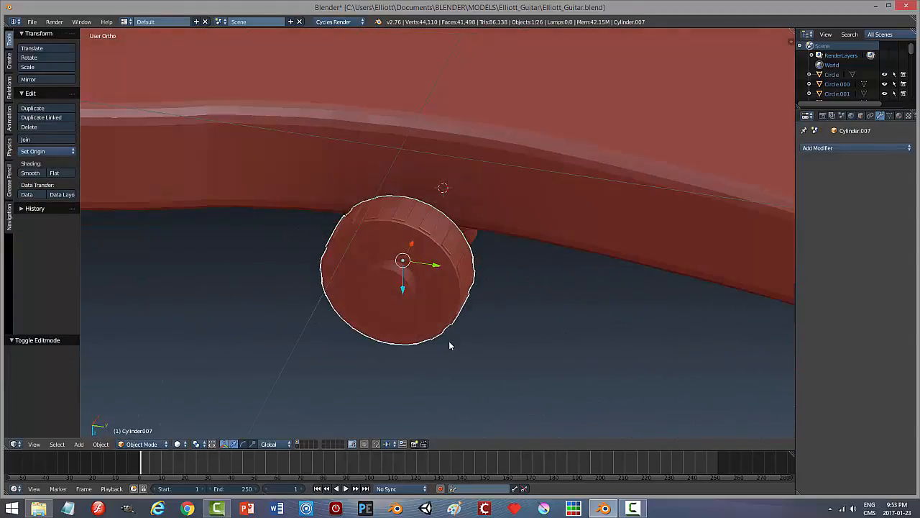
{"action": "scroll", "coordinate": [461, 342], "scroll_direction": "up", "scroll_amount": 4}
{"action": "scroll", "coordinate": [461, 341], "scroll_direction": "up", "scroll_amount": 5}
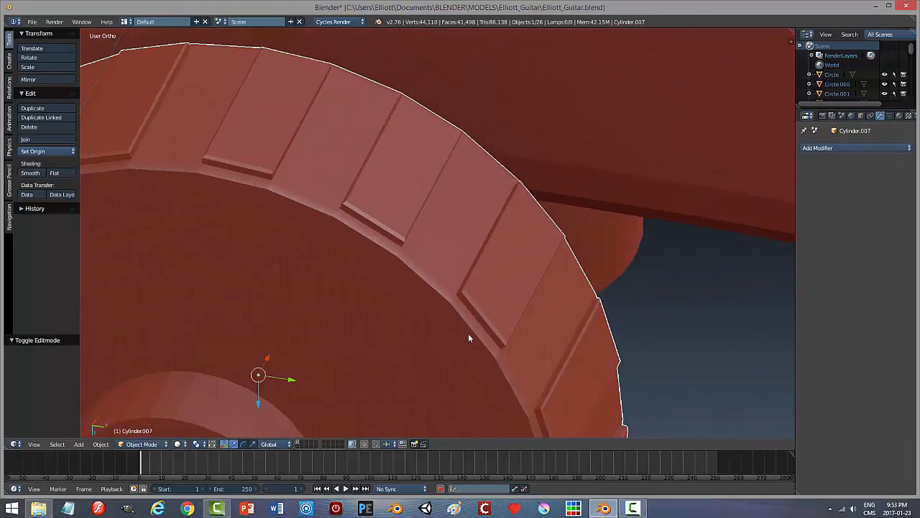
{"action": "middle_click_drag", "start_coordinate": [534, 332], "coordinate": [546, 263]}
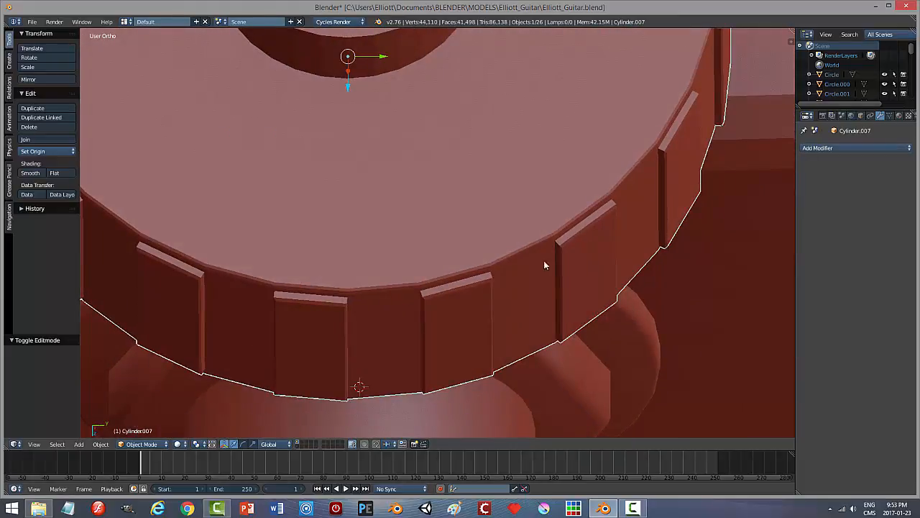
{"action": "scroll", "coordinate": [463, 278], "scroll_direction": "down", "scroll_amount": 2}
{"action": "scroll", "coordinate": [464, 278], "scroll_direction": "down", "scroll_amount": 2}
{"action": "middle_click_drag", "start_coordinate": [471, 236], "coordinate": [302, 293]}
Step: Bevel the outer edge loop of the knob's small end cap by 0.167 with three segments and return to Object Mode
{"action": "key", "text": "Tab"}
{"action": "left_click", "coordinate": [424, 293]}
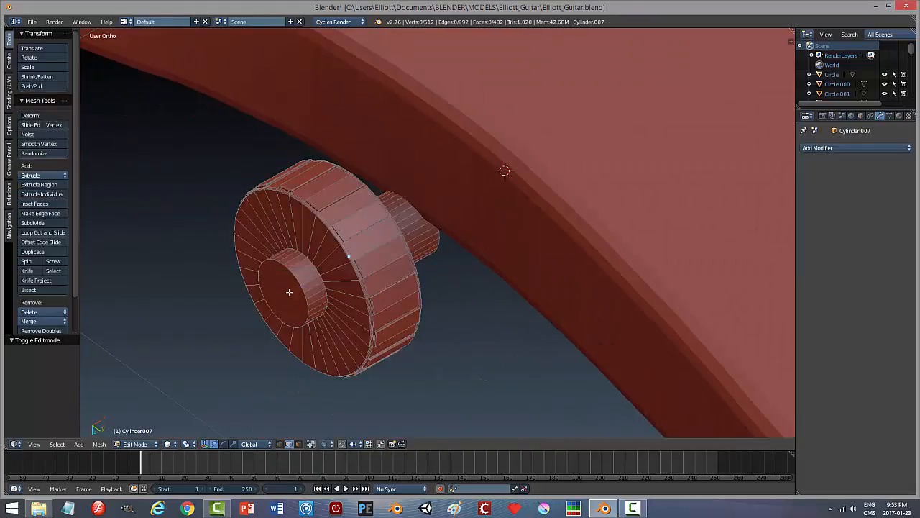
{"action": "right_click", "coordinate": [292, 273]}
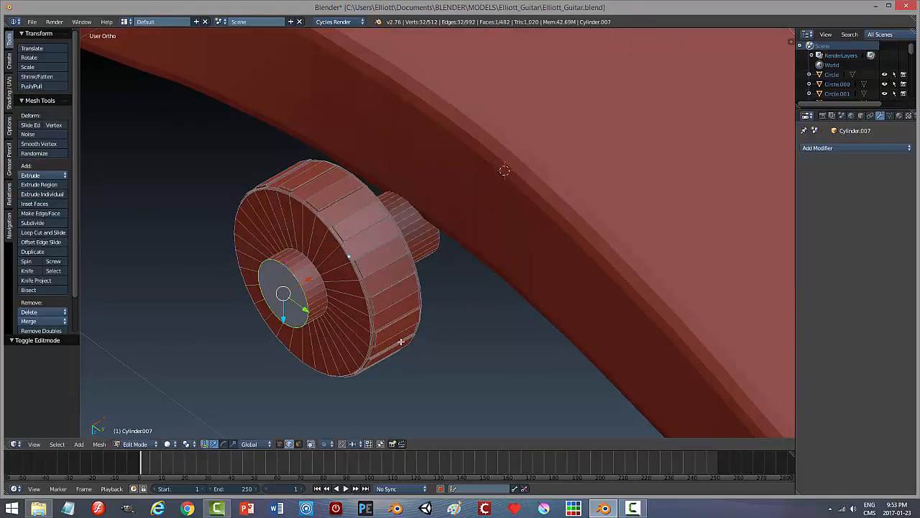
{"action": "key", "text": "ctrl+b"}
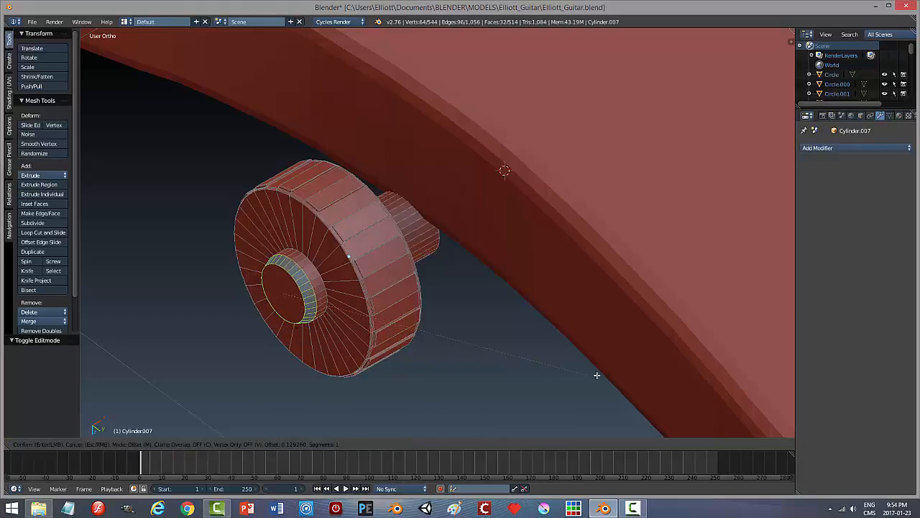
{"action": "scroll", "coordinate": [630, 392], "scroll_direction": "up", "scroll_amount": 1}
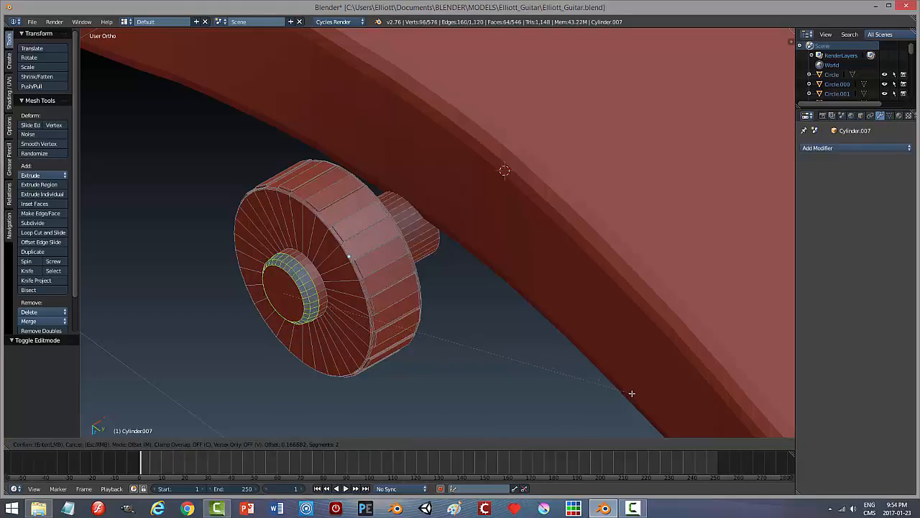
{"action": "scroll", "coordinate": [631, 393], "scroll_direction": "up", "scroll_amount": 1}
{"action": "left_click", "coordinate": [631, 393]}
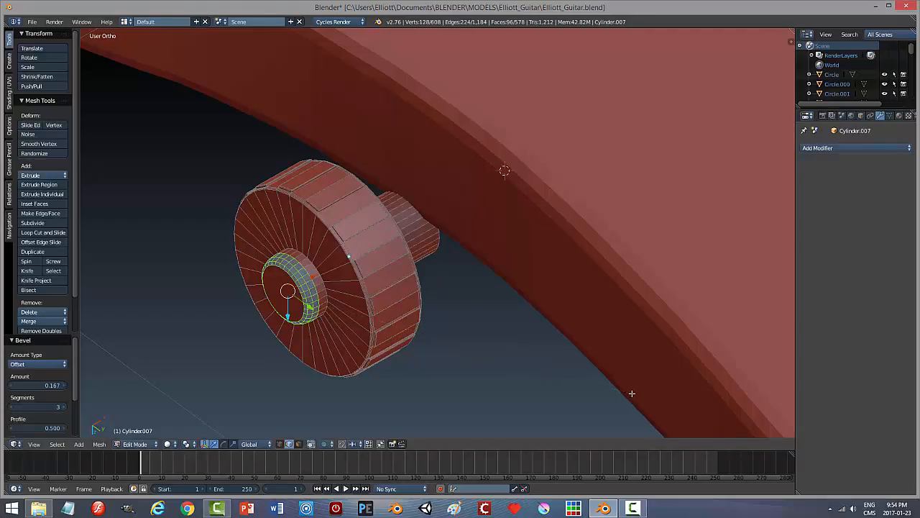
{"action": "key", "text": "a"}
{"action": "key", "text": "Tab"}
{"action": "left_click", "coordinate": [496, 393]}
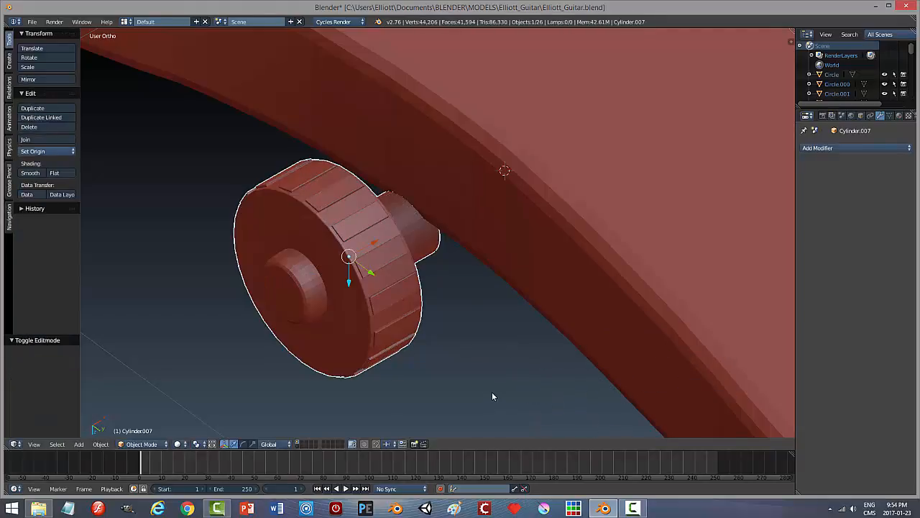
Step: Clear the selection and compare the tuner key with the reference drawing in top view
{"action": "key", "text": "a"}
{"action": "scroll", "coordinate": [497, 358], "scroll_direction": "down", "scroll_amount": 9}
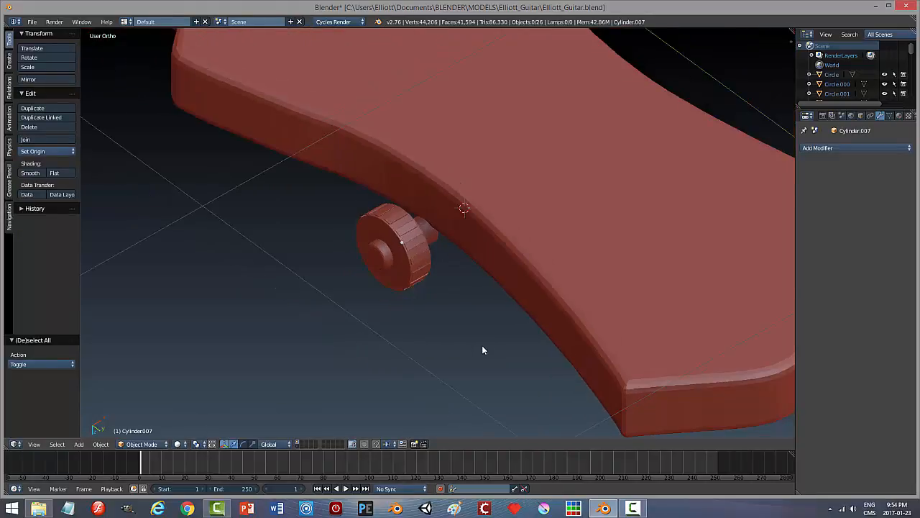
{"action": "middle_click_drag", "start_coordinate": [472, 314], "coordinate": [426, 338]}
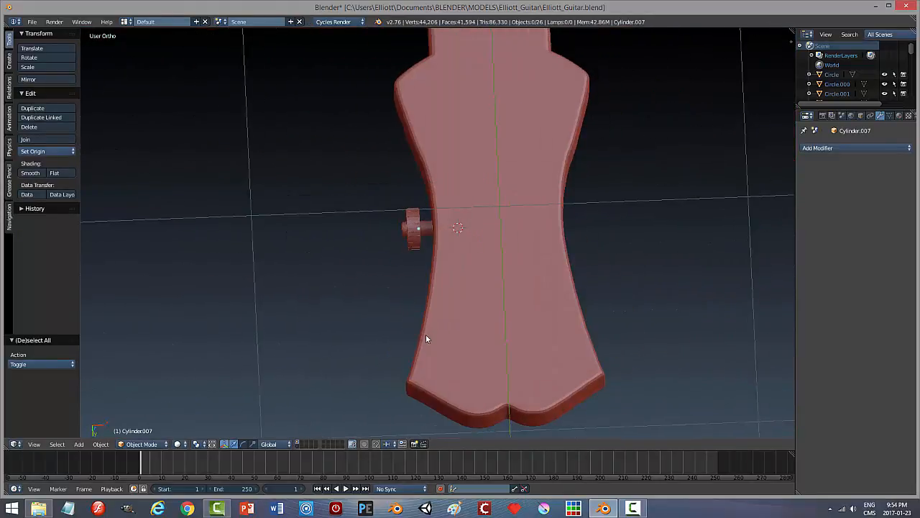
{"action": "key", "text": "KP_1"}
{"action": "key", "text": "KP_7"}
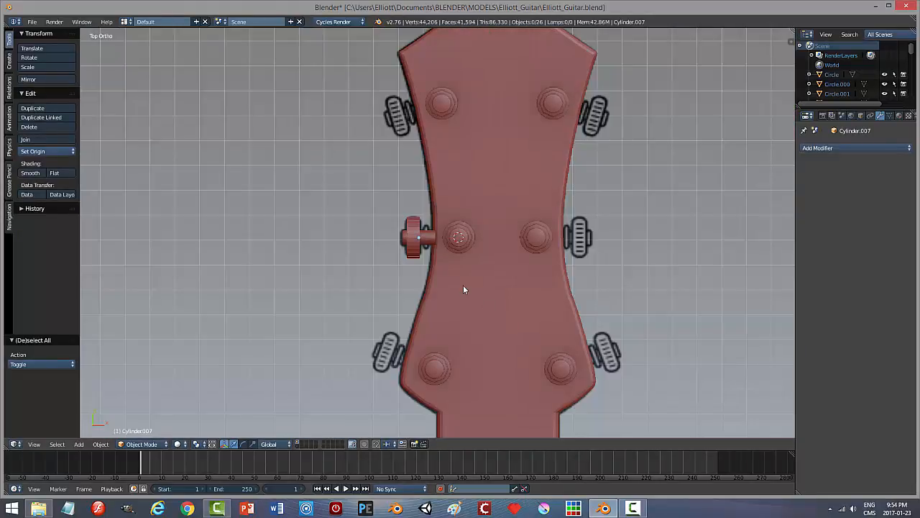
{"action": "scroll", "coordinate": [462, 285], "scroll_direction": "up", "scroll_amount": 4}
{"action": "scroll", "coordinate": [461, 285], "scroll_direction": "up", "scroll_amount": 1}
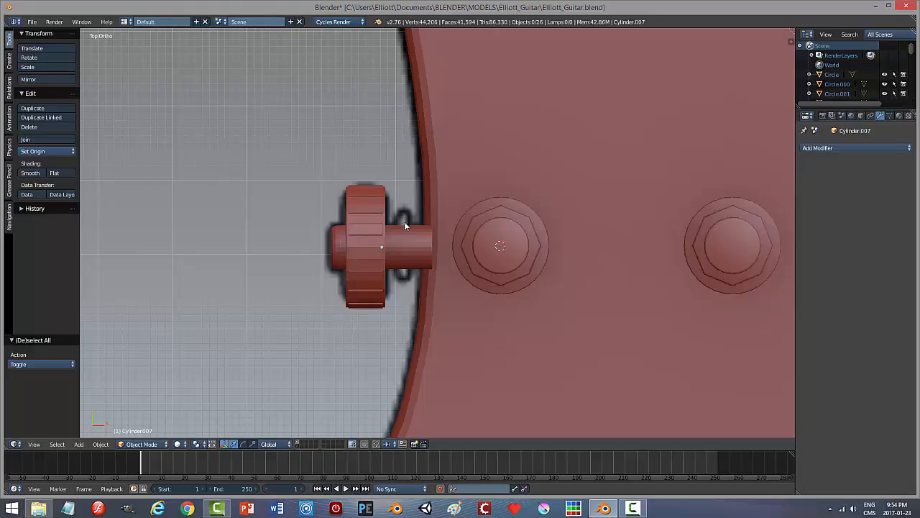
Step: Lower the tuner key by about 0.086 along Z and fine-tune its height against the headstock in side view
{"action": "scroll", "coordinate": [418, 258], "scroll_direction": "up", "scroll_amount": 2}
{"action": "right_click", "coordinate": [412, 259]}
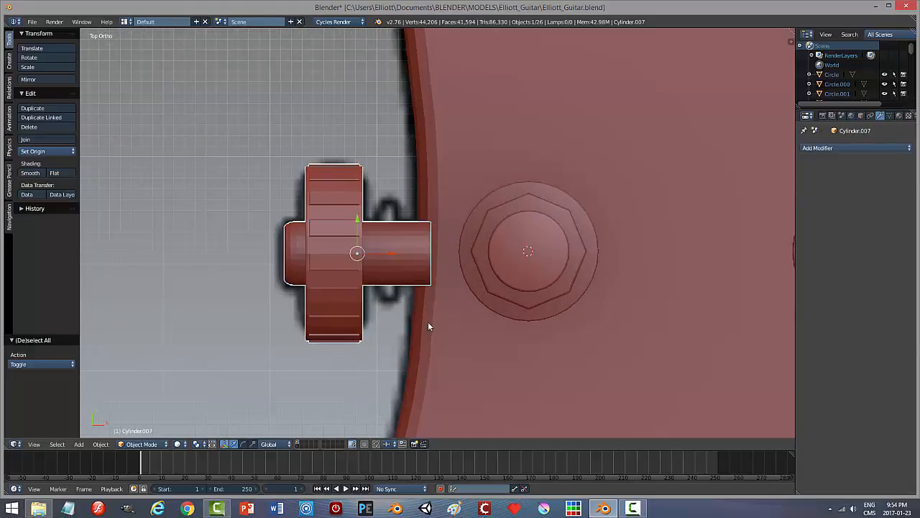
{"action": "middle_click_drag", "start_coordinate": [428, 321], "coordinate": [474, 201]}
{"action": "scroll", "coordinate": [474, 201], "scroll_direction": "up", "scroll_amount": 3}
{"action": "left_click_drag", "start_coordinate": [442, 188], "coordinate": [434, 302]}
{"action": "middle_click_drag", "start_coordinate": [573, 292], "coordinate": [524, 304]}
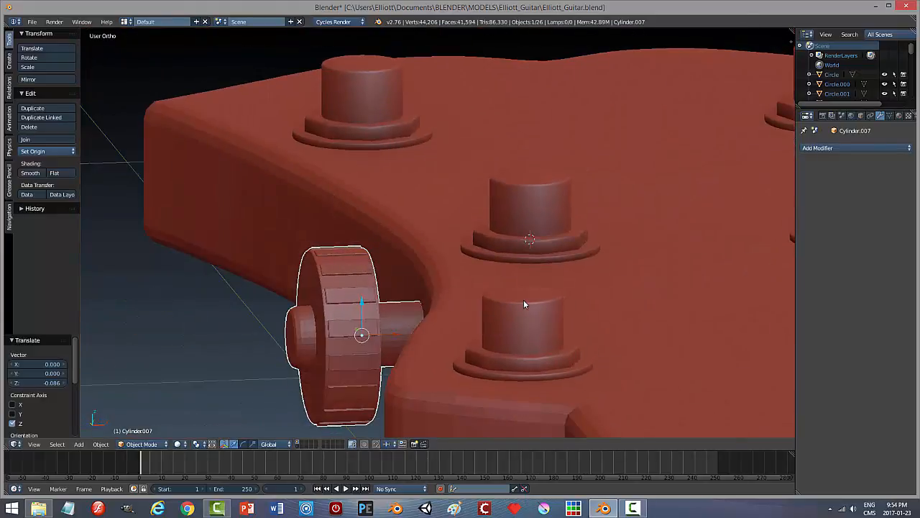
{"action": "key", "text": "KP_3"}
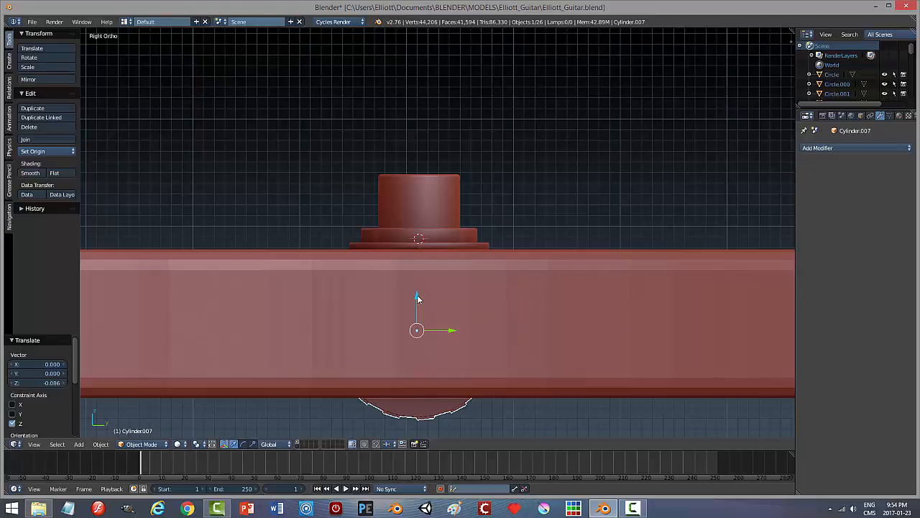
{"action": "left_click_drag", "start_coordinate": [417, 295], "coordinate": [484, 300]}
{"action": "mouse_move", "coordinate": [420, 293]}
{"action": "left_mouse_down"}
{"action": "mouse_move", "coordinate": [416, 283]}
{"action": "mouse_move", "coordinate": [417, 292]}
{"action": "left_mouse_up"}
{"action": "middle_click_drag", "start_coordinate": [417, 292], "coordinate": [380, 308]}
Step: Add two loop cuts around the key's shaft, slide them by about -0.39 onto the reference collar, and clear the selection
{"action": "key", "text": "Tab"}
{"action": "left_click", "coordinate": [492, 312]}
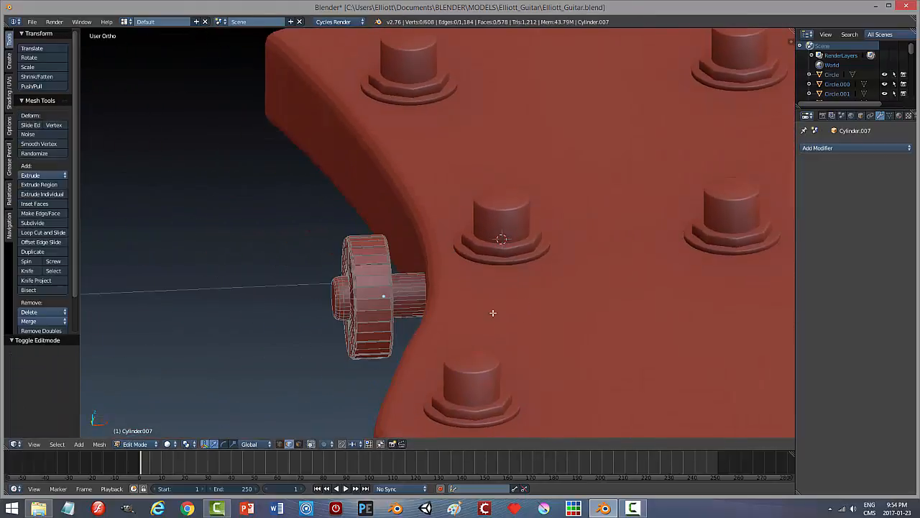
{"action": "scroll", "coordinate": [420, 327], "scroll_direction": "up", "scroll_amount": 3}
{"action": "middle_click_drag", "start_coordinate": [389, 341], "coordinate": [356, 330], "text": "shift"}
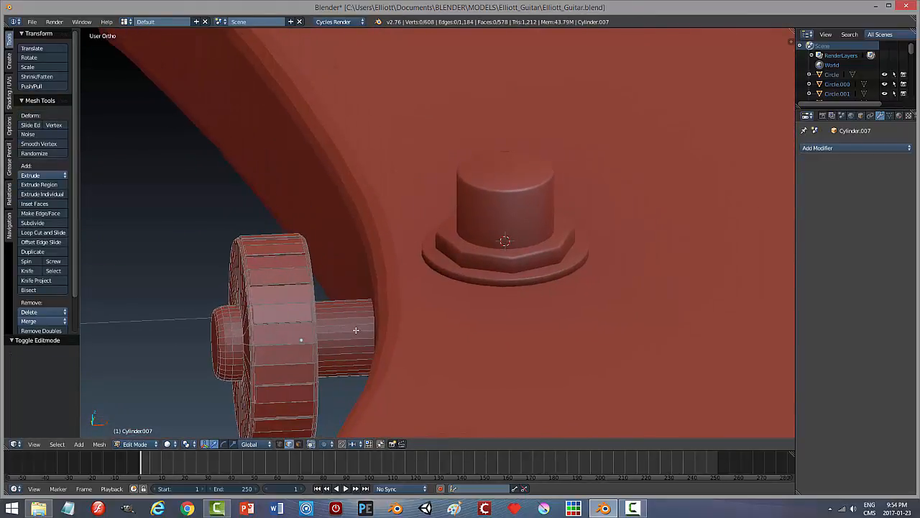
{"action": "key", "text": "KP_7"}
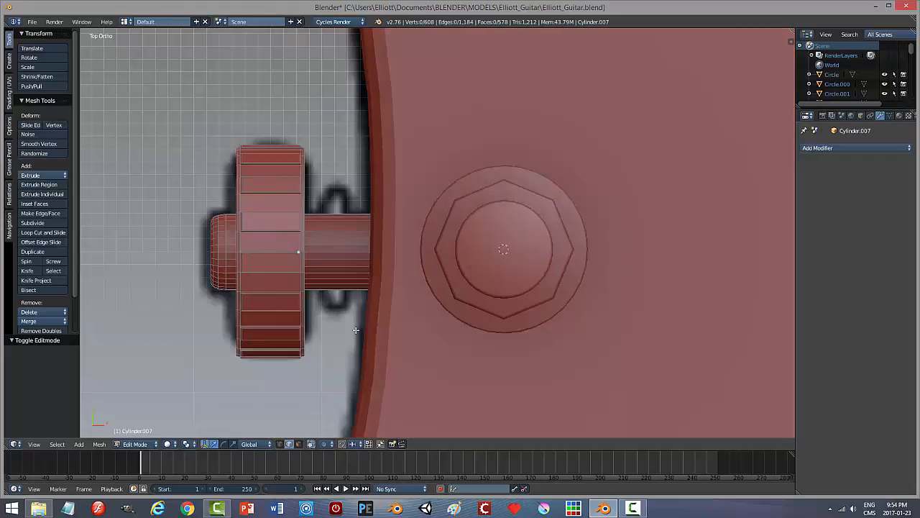
{"action": "key", "text": "ctrl+r"}
{"action": "left_click", "coordinate": [328, 264]}
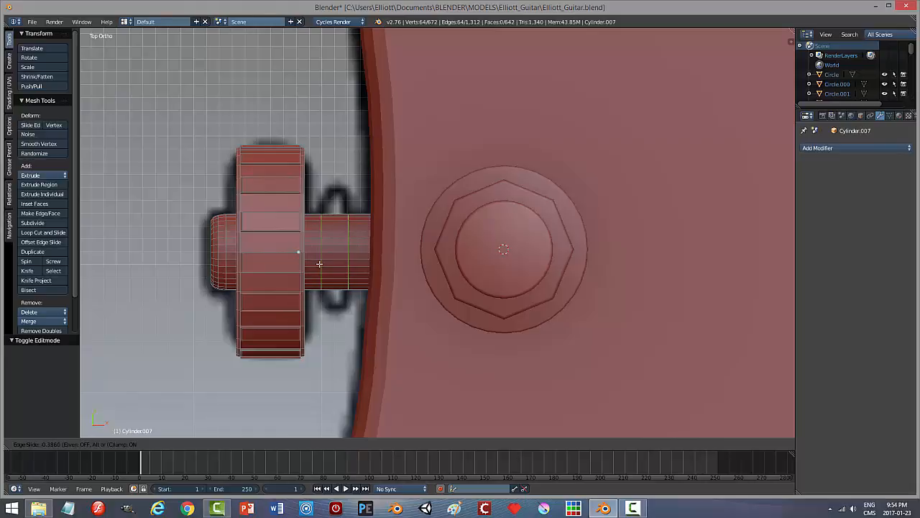
{"action": "left_click", "coordinate": [321, 264]}
{"action": "key", "text": "a"}
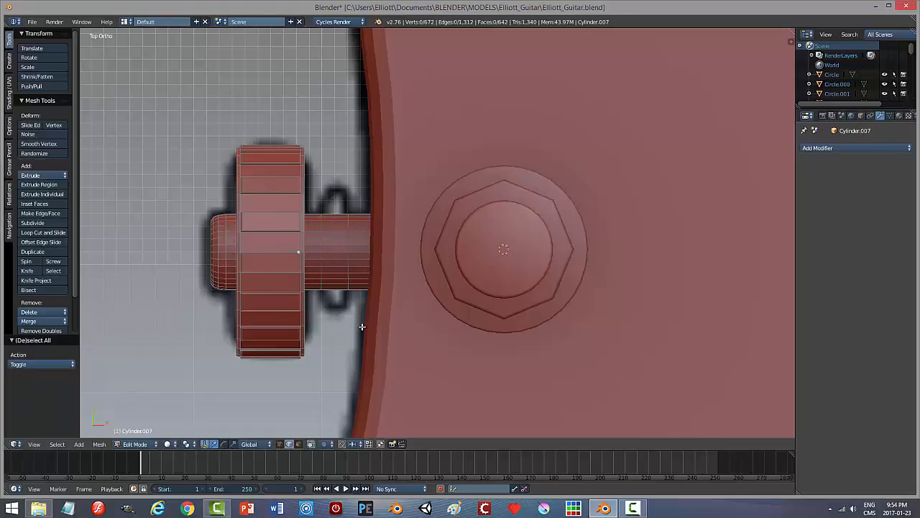
Step: Extrude the face loop between the shaft's two cuts and scale it outward excluding X to match the reference collar, then clear the selection
{"action": "key", "text": "ctrl+Tab"}
{"action": "left_click", "coordinate": [330, 336]}
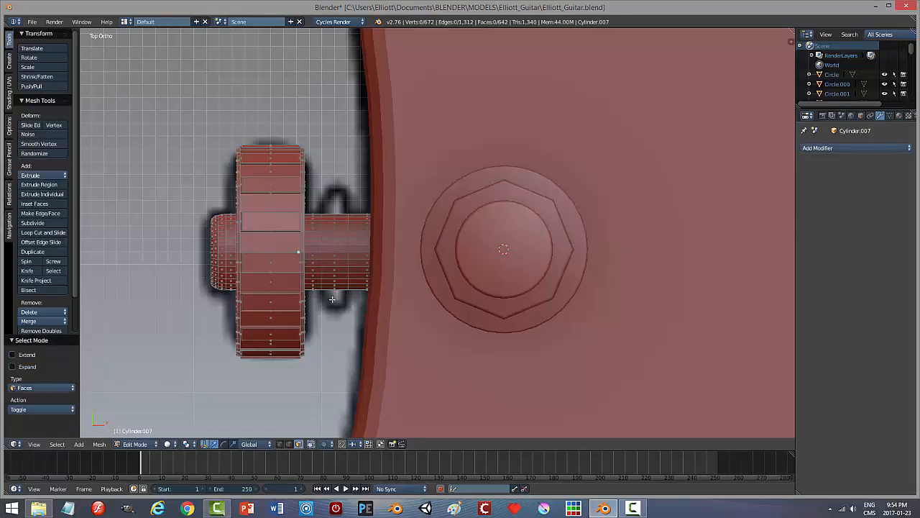
{"action": "right_click", "coordinate": [337, 249], "text": "alt"}
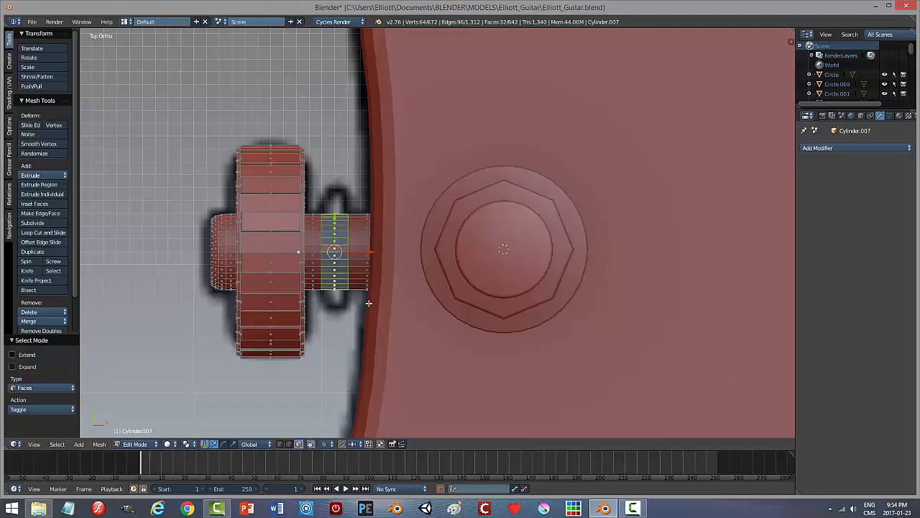
{"action": "key", "text": "e"}
{"action": "key", "text": "s"}
{"action": "key", "text": "shift+x"}
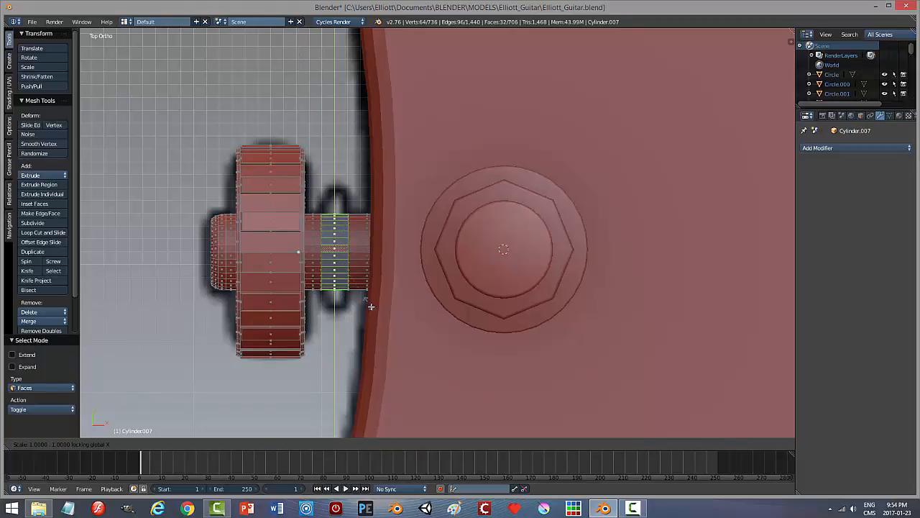
{"action": "left_click", "coordinate": [412, 322]}
{"action": "key", "text": "a"}
Step: Switch mesh selection to edges and clear the tuner key's selection
{"action": "key", "text": "ctrl+Tab"}
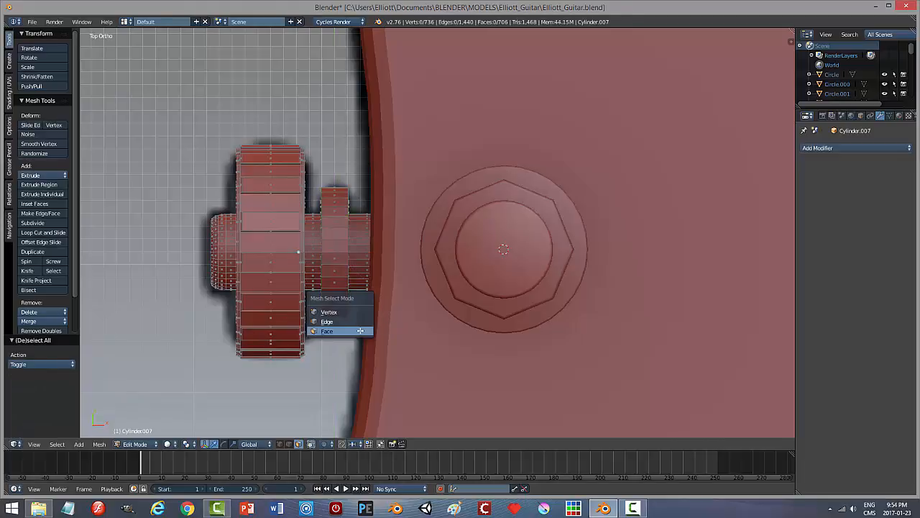
{"action": "left_click", "coordinate": [360, 322]}
{"action": "right_click", "coordinate": [346, 268]}
{"action": "key", "text": "shift+space"}
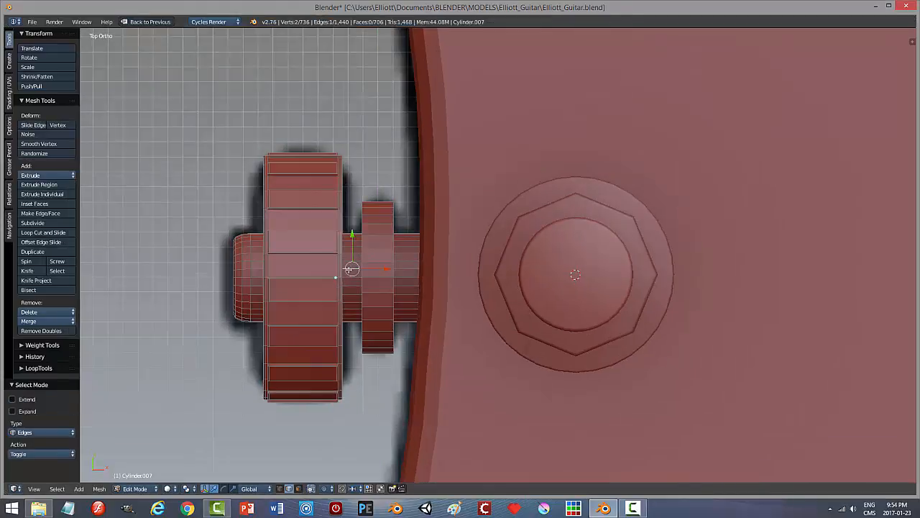
{"action": "key", "text": "a"}
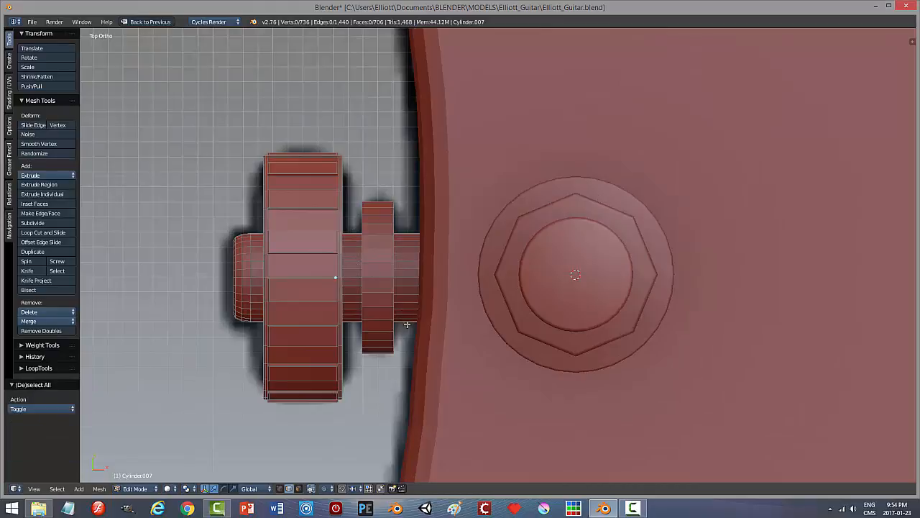
Step: Bevel both outer rim loops of the shaft collar by about 0.054 with 2 segments, deselect everything and return to Object Mode
{"action": "middle_click_drag", "start_coordinate": [401, 314], "coordinate": [388, 277]}
{"action": "key", "text": "shift+space"}
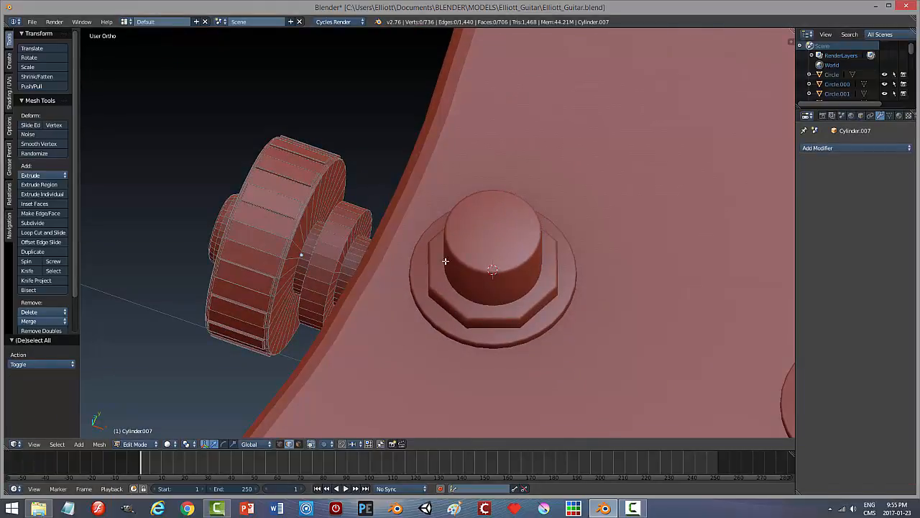
{"action": "right_click", "coordinate": [344, 247], "text": "alt"}
{"action": "right_click", "coordinate": [322, 238], "text": "alt+shift"}
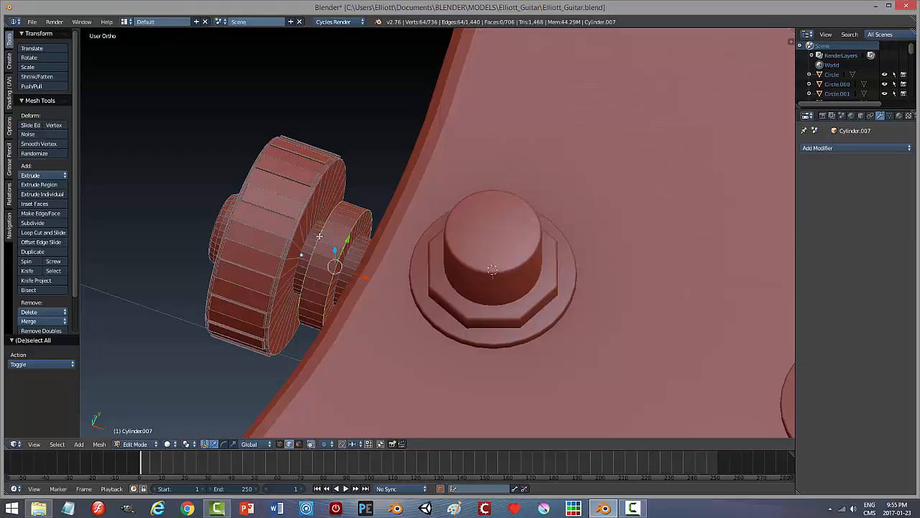
{"action": "middle_click_drag", "start_coordinate": [374, 263], "coordinate": [377, 241]}
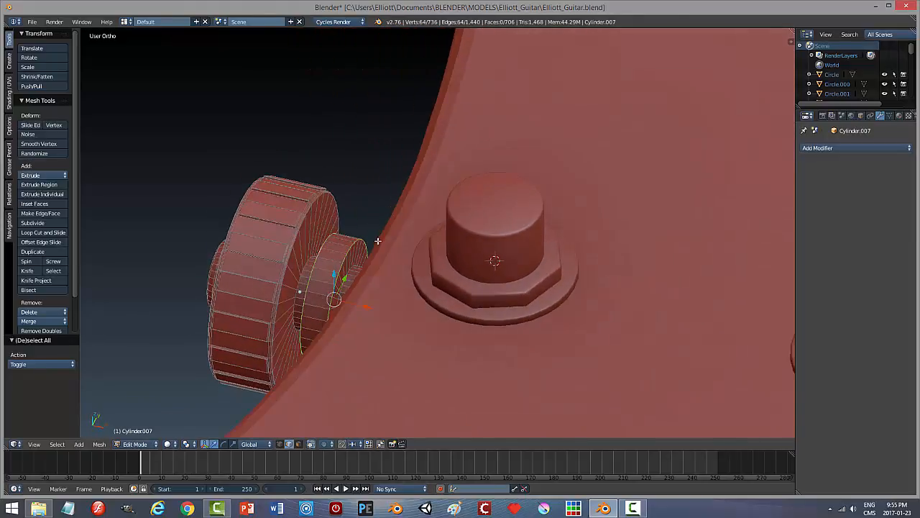
{"action": "key", "text": "ctrl+b"}
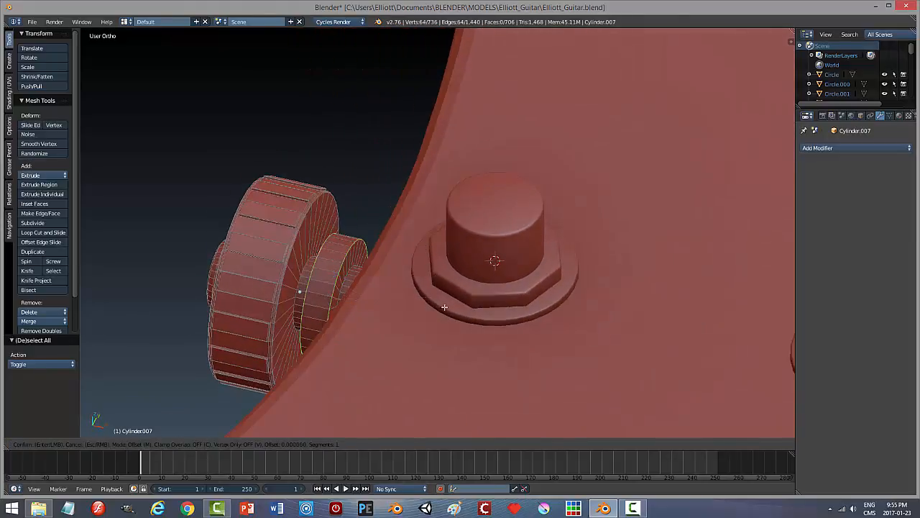
{"action": "scroll", "coordinate": [504, 347], "scroll_direction": "up", "scroll_amount": 1}
{"action": "left_click", "coordinate": [509, 347]}
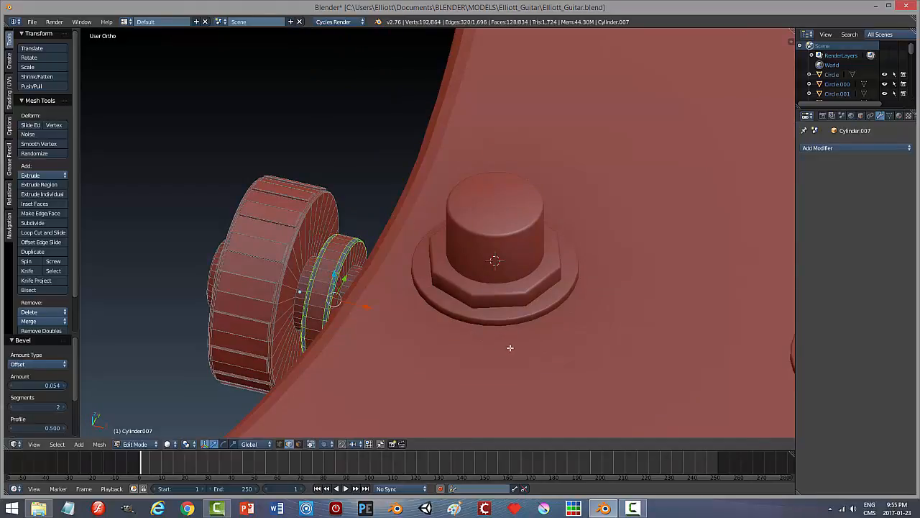
{"action": "key", "text": "a"}
{"action": "key", "text": "Tab"}
Step: Apply smooth shading to the tuner key
{"action": "left_click", "coordinate": [361, 330]}
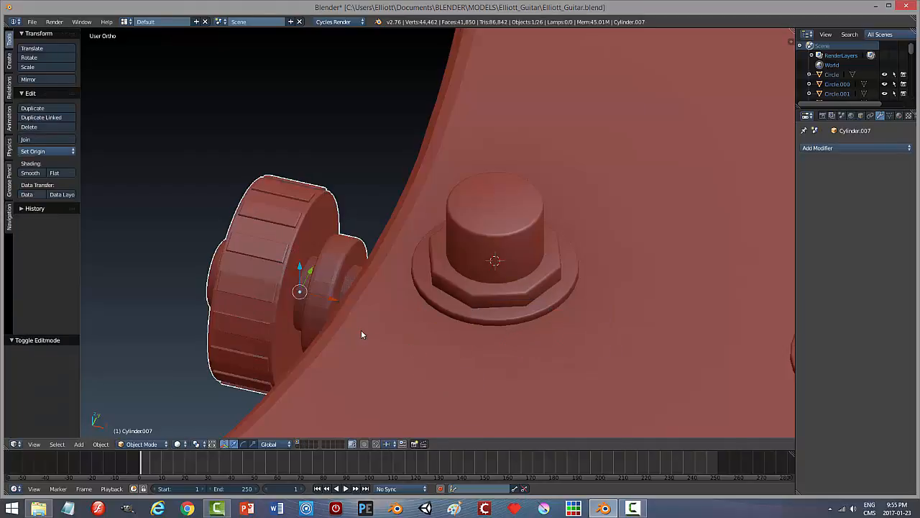
{"action": "scroll", "coordinate": [360, 328], "scroll_direction": "down", "scroll_amount": 3}
{"action": "middle_click_drag", "start_coordinate": [340, 308], "coordinate": [410, 295]}
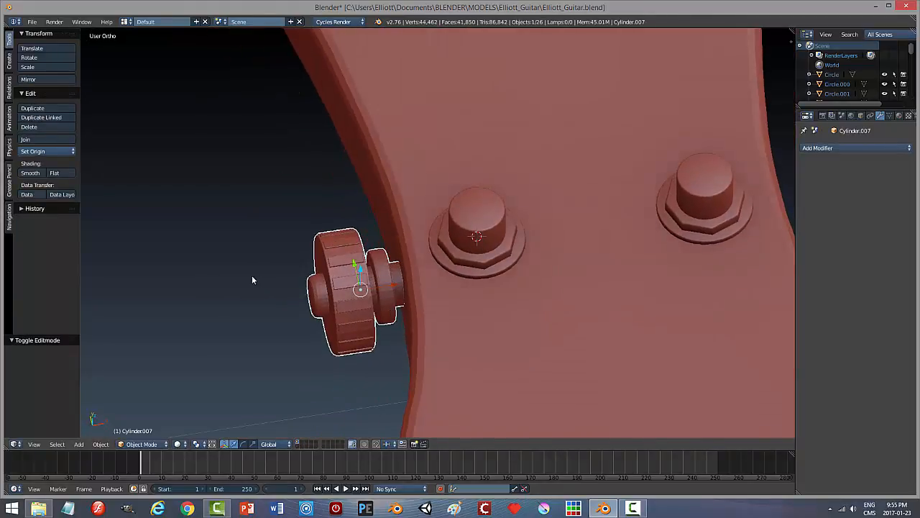
{"action": "left_click", "coordinate": [30, 172]}
{"action": "mouse_move", "coordinate": [273, 275]}
{"action": "middle_mouse_down"}
{"action": "mouse_move", "coordinate": [312, 251]}
{"action": "mouse_move", "coordinate": [286, 255]}
{"action": "mouse_move", "coordinate": [309, 248]}
{"action": "middle_mouse_up"}
Step: Add an Edge Split modifier to the tuner key and apply it
{"action": "left_click", "coordinate": [856, 148]}
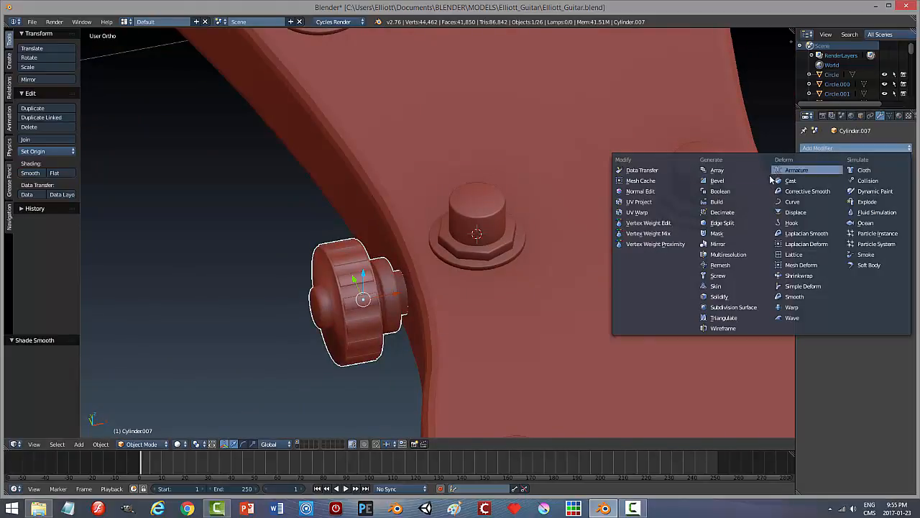
{"action": "left_click", "coordinate": [723, 223]}
{"action": "scroll", "coordinate": [322, 328], "scroll_direction": "down", "scroll_amount": 2}
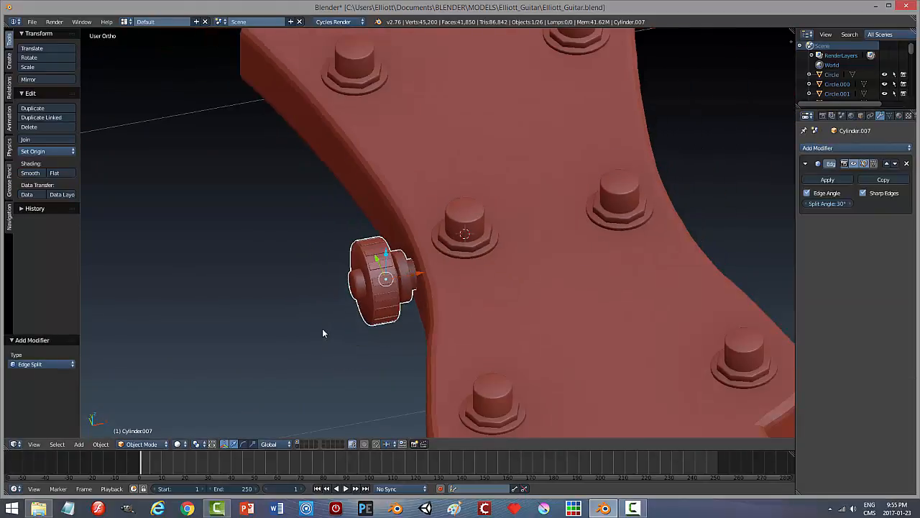
{"action": "middle_click_drag", "start_coordinate": [322, 327], "coordinate": [335, 297]}
{"action": "scroll", "coordinate": [395, 286], "scroll_direction": "up", "scroll_amount": 3}
{"action": "left_click", "coordinate": [827, 180]}
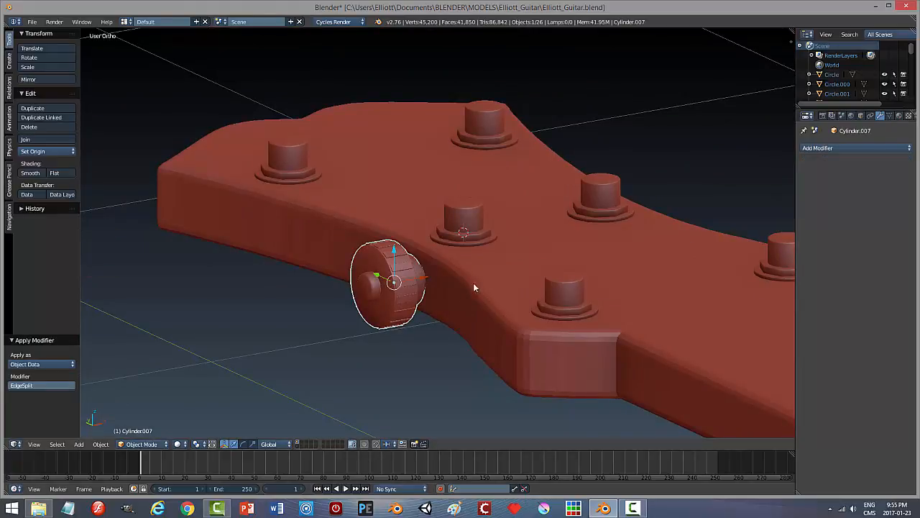
Step: Reselect the tuner key and nudge it by about 0.002 along X at the headstock's edge
{"action": "middle_click_drag", "start_coordinate": [433, 326], "coordinate": [480, 316]}
{"action": "key", "text": "a"}
{"action": "scroll", "coordinate": [477, 311], "scroll_direction": "down", "scroll_amount": 3}
{"action": "right_click", "coordinate": [415, 246]}
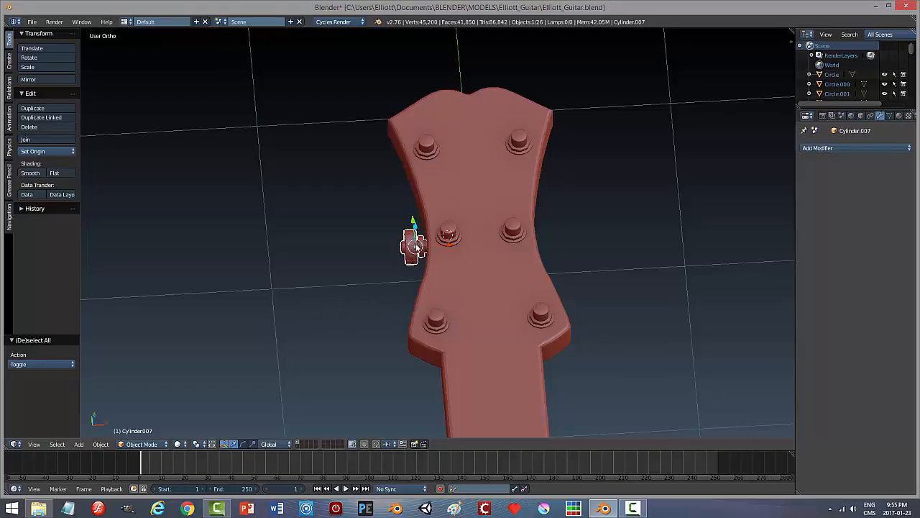
{"action": "key", "text": "g"}
{"action": "key", "text": "x"}
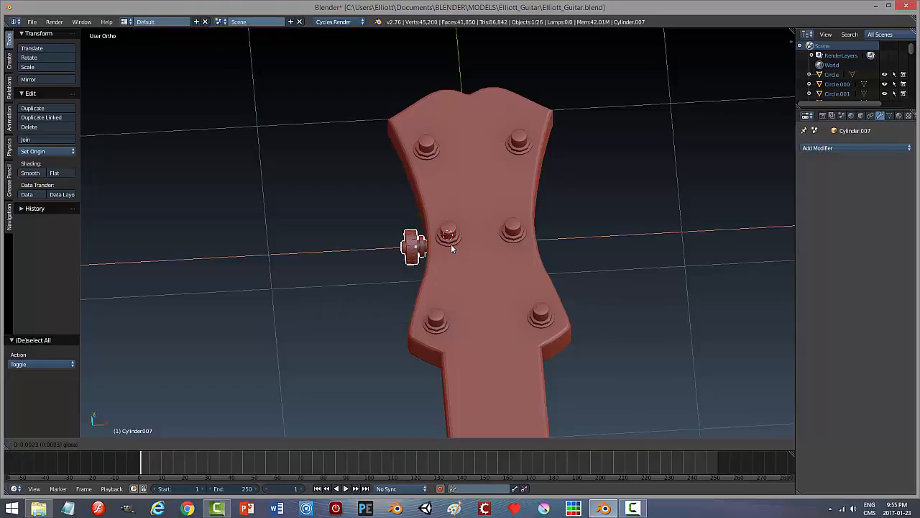
{"action": "left_click", "coordinate": [452, 248]}
Step: Duplicate the tuner key in place, rotate the copy 180° about Z and move it about 0.627 along X to the opposite side
{"action": "key", "text": "KP_7"}
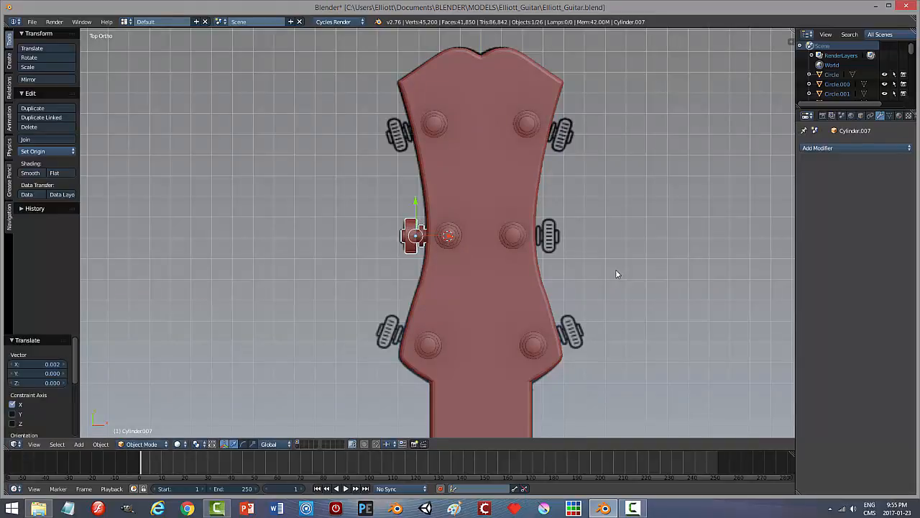
{"action": "key", "text": "shift+d"}
{"action": "key", "text": "Escape"}
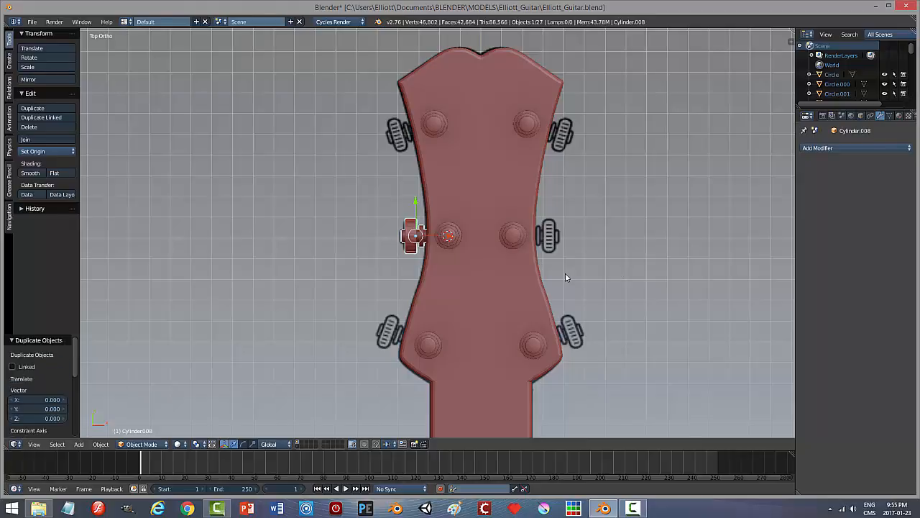
{"action": "type", "text": "rz180"}
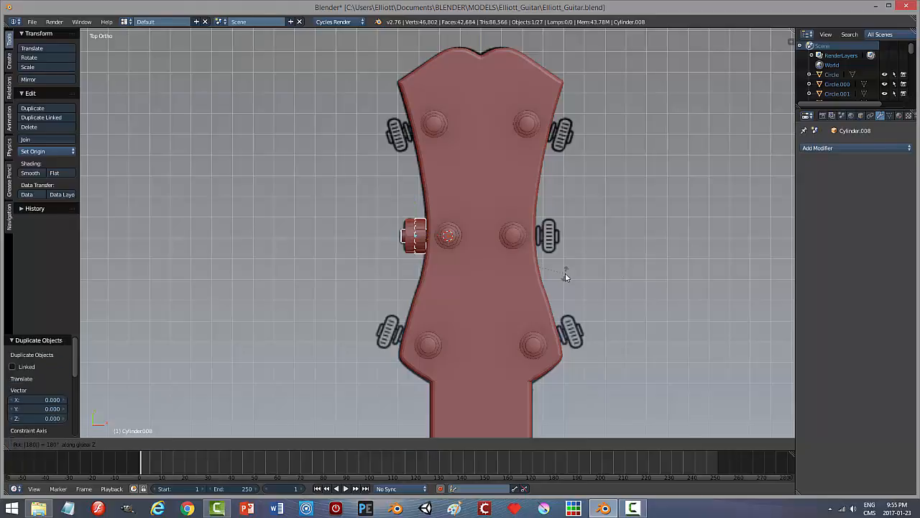
{"action": "key", "text": "Return"}
{"action": "key", "text": "shift+d"}
{"action": "key", "text": "x"}
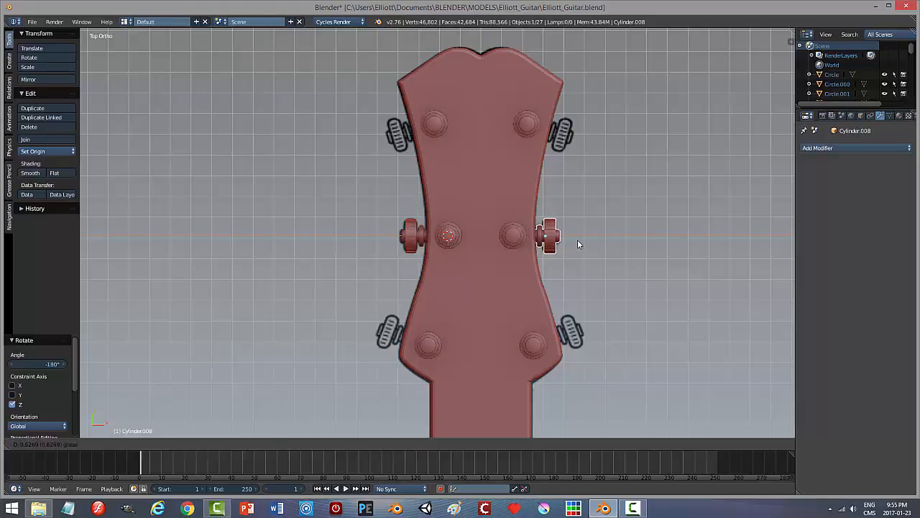
{"action": "left_click", "coordinate": [578, 244]}
Step: Duplicate the opposite-side tuner key and move the copy about 0.502 along Y and 0.051 along X to the upper peg
{"action": "key", "text": "shift+d"}
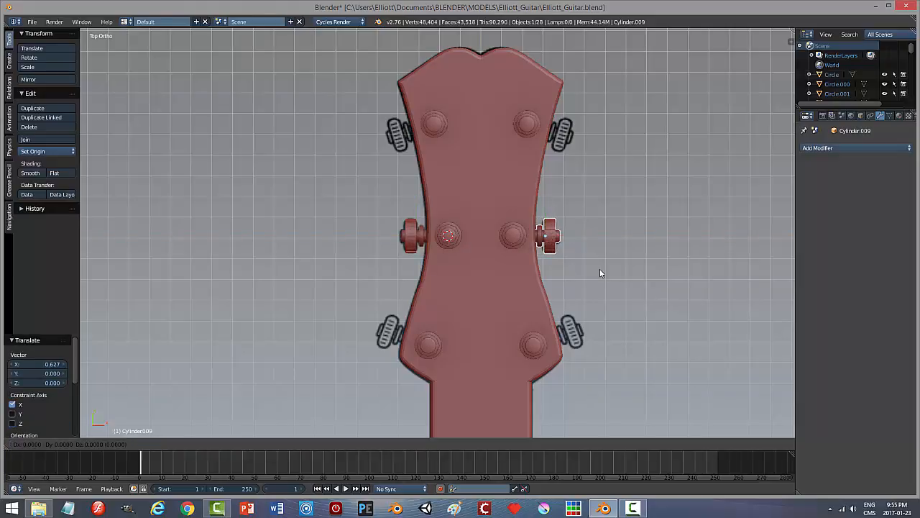
{"action": "right_click", "coordinate": [585, 263]}
{"action": "key", "text": "g"}
{"action": "key", "text": "y"}
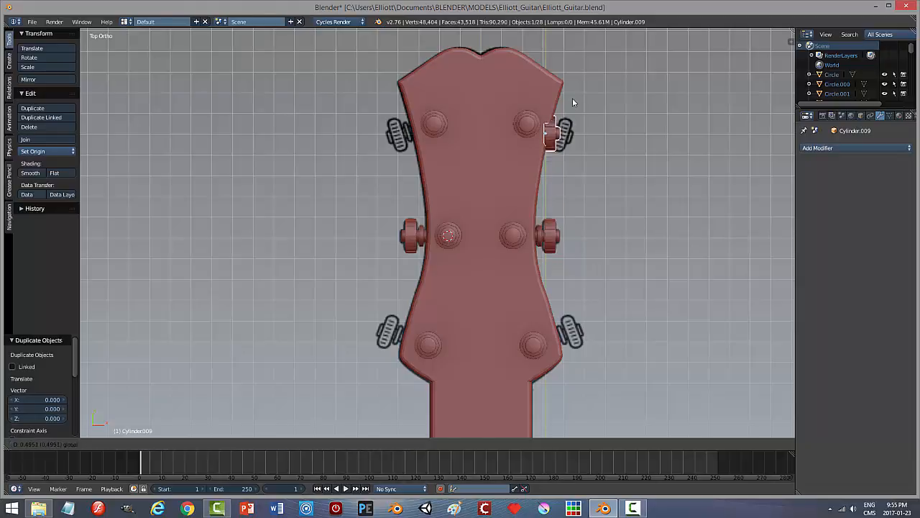
{"action": "left_click", "coordinate": [572, 98]}
{"action": "scroll", "coordinate": [588, 148], "scroll_direction": "up", "scroll_amount": 1}
{"action": "key", "text": "KP_Decimal"}
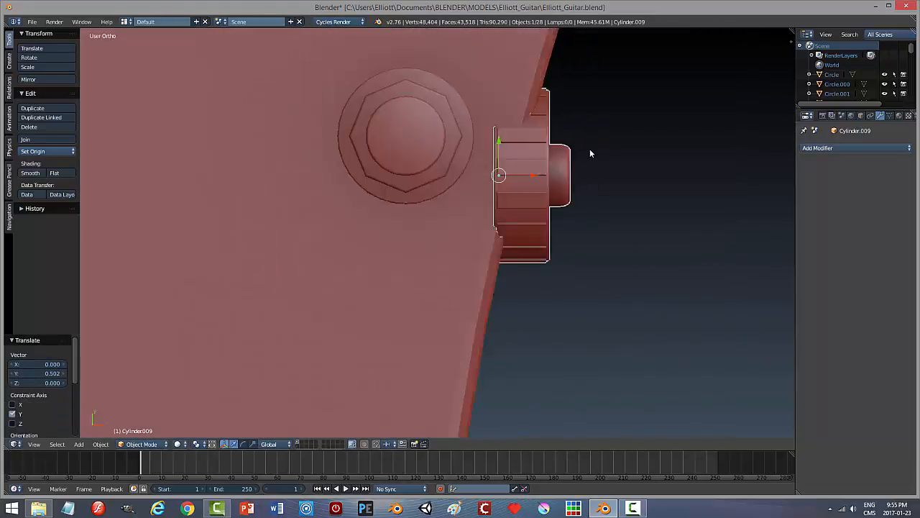
{"action": "key", "text": "g"}
{"action": "key", "text": "x"}
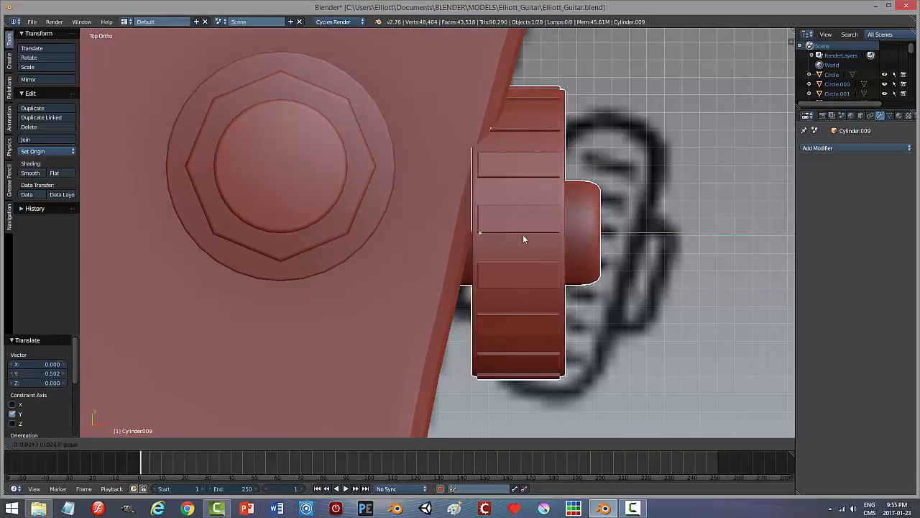
{"action": "left_click", "coordinate": [564, 241]}
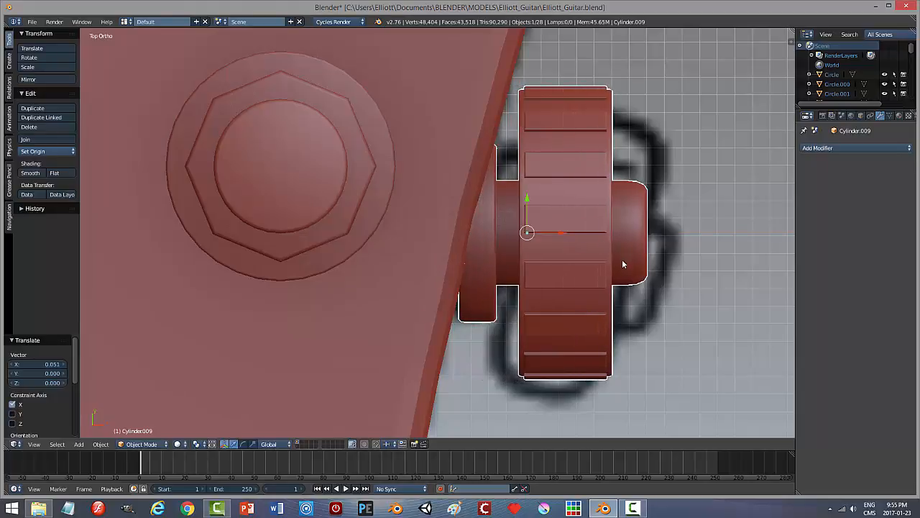
Step: Rotate the upper key about -14.7° about Z and slide it outward along its own axis with Normal orientation onto the reference
{"action": "key", "text": "r"}
{"action": "key", "text": "z"}
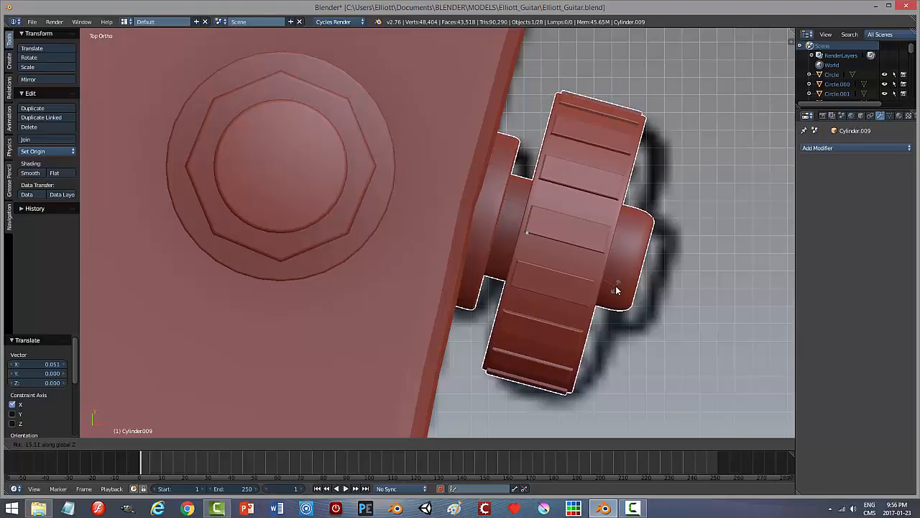
{"action": "left_click", "coordinate": [616, 289]}
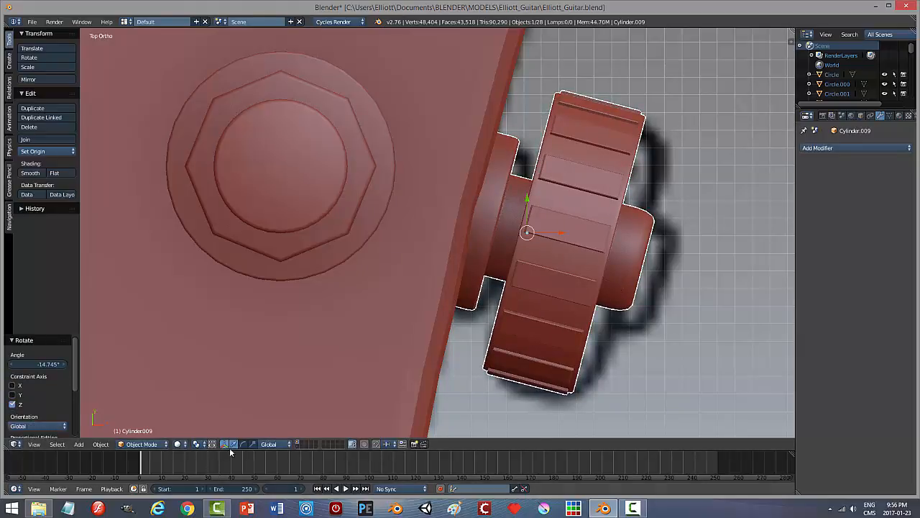
{"action": "left_click", "coordinate": [266, 444]}
{"action": "left_click", "coordinate": [270, 411]}
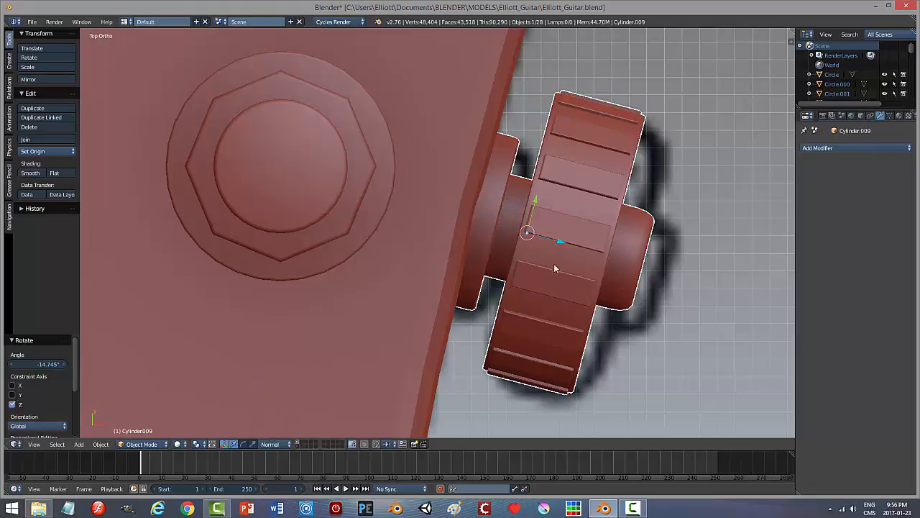
{"action": "left_click_drag", "start_coordinate": [561, 240], "coordinate": [584, 249]}
Step: Duplicate the tilted upper tuner key in place and rotate the copy 180° about the Y axis
{"action": "scroll", "coordinate": [585, 259], "scroll_direction": "down", "scroll_amount": 8}
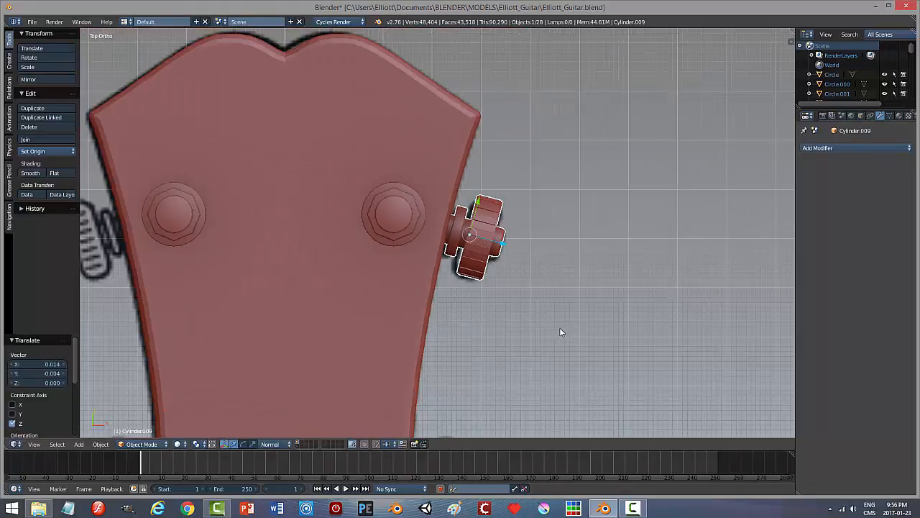
{"action": "key", "text": "shift+d"}
{"action": "right_click", "coordinate": [484, 321]}
{"action": "key", "text": "r"}
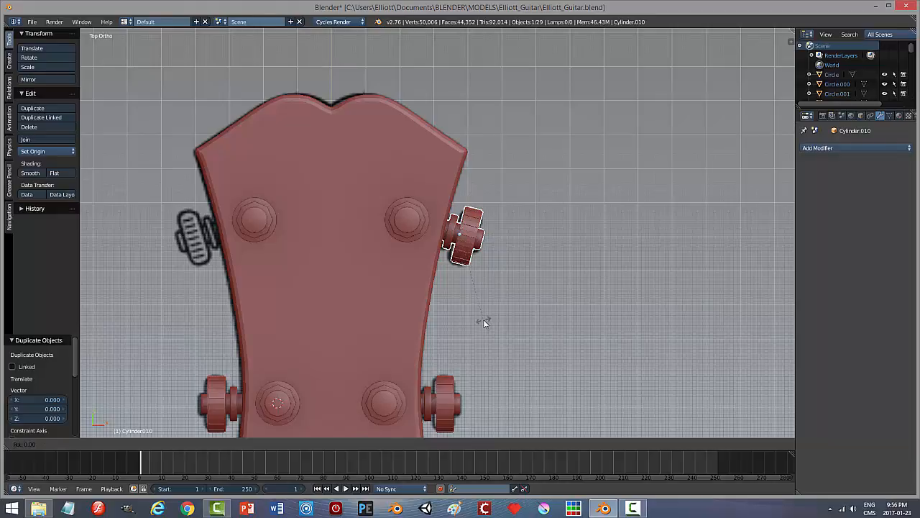
{"action": "type", "text": "y180"}
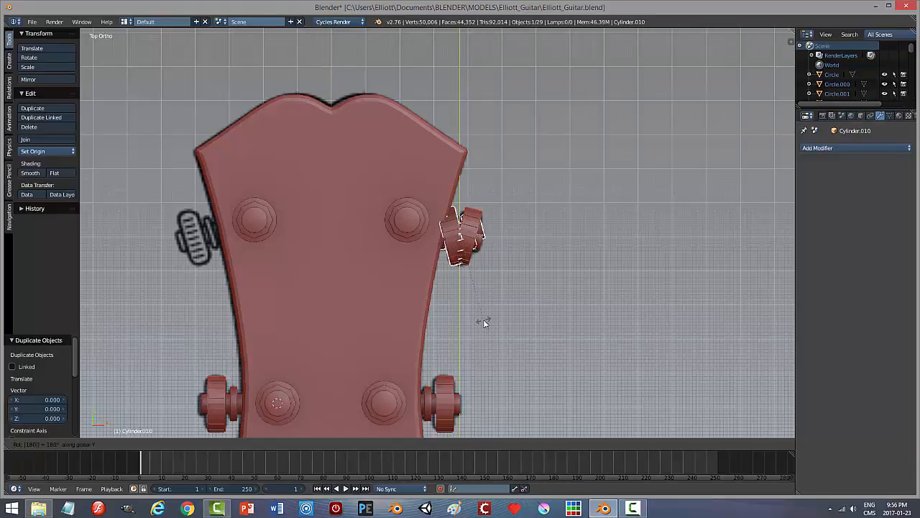
{"action": "key", "text": "Return"}
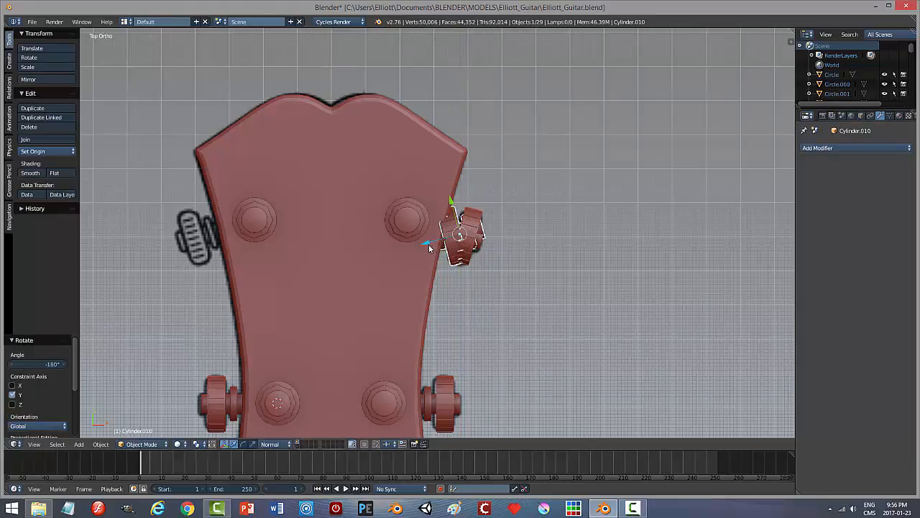
Step: Set the transform orientation to Global and move the rotated copy about -0.757 along X onto the opposite upper reference key
{"action": "left_click", "coordinate": [276, 444]}
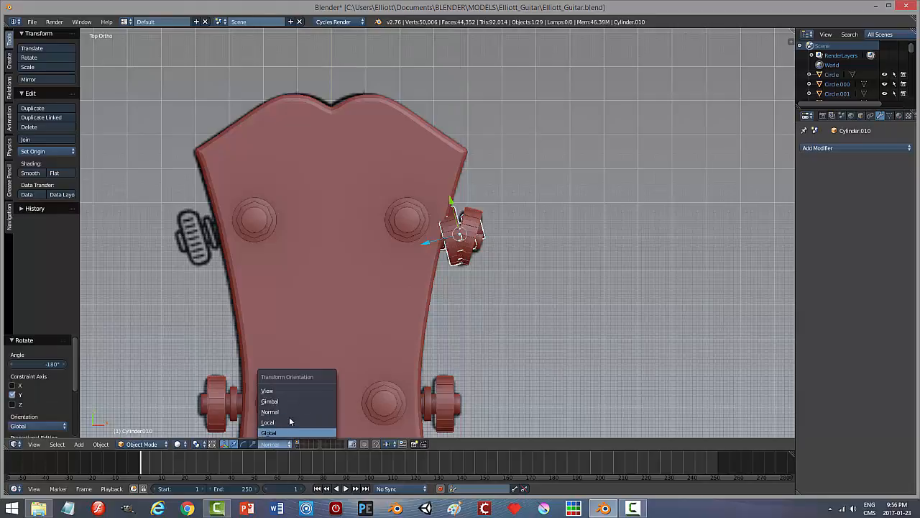
{"action": "left_click", "coordinate": [282, 432]}
{"action": "left_click_drag", "start_coordinate": [494, 235], "coordinate": [235, 271]}
Step: Select the original middle tuner key and nudge it about 0.003 along X toward the headstock
{"action": "right_click", "coordinate": [216, 414]}
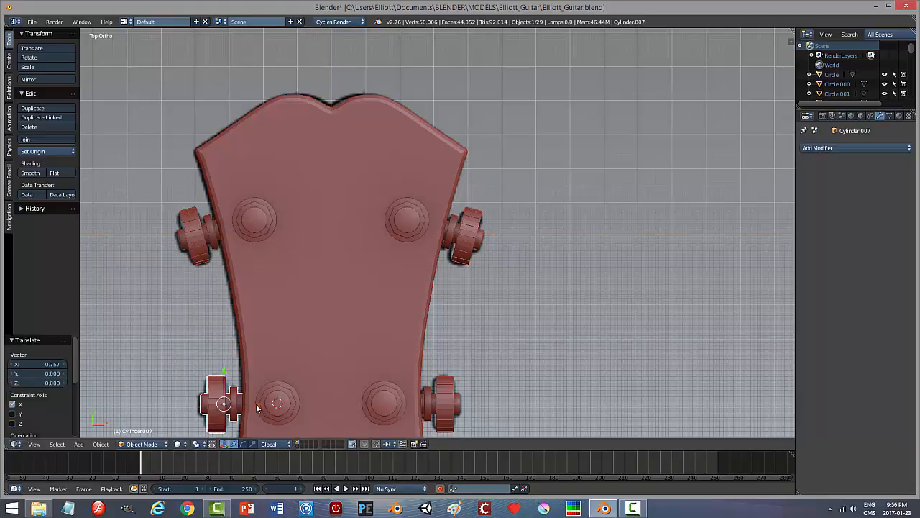
{"action": "key", "text": "g"}
{"action": "left_click", "coordinate": [255, 392]}
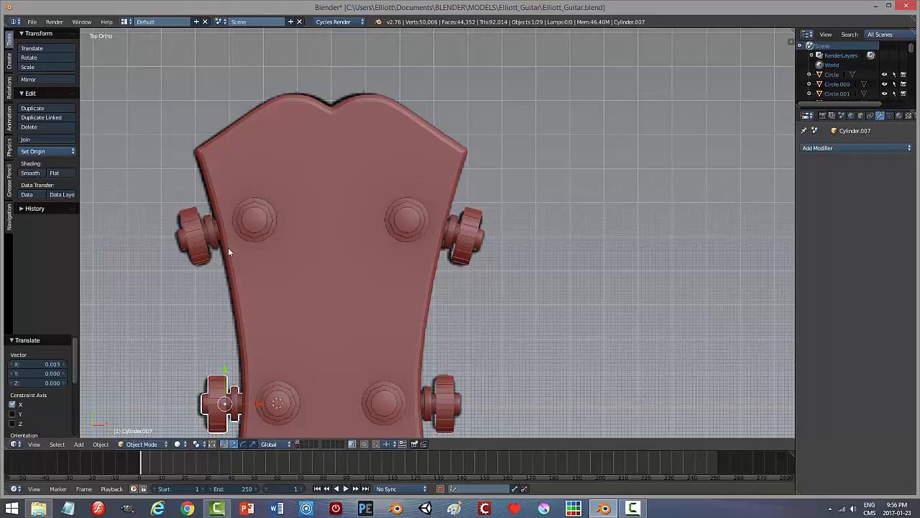
Step: Select the upper tuner key on the headstock's right side and nudge it about 0.001 along X
{"action": "right_click", "coordinate": [471, 237]}
{"action": "key", "text": "g"}
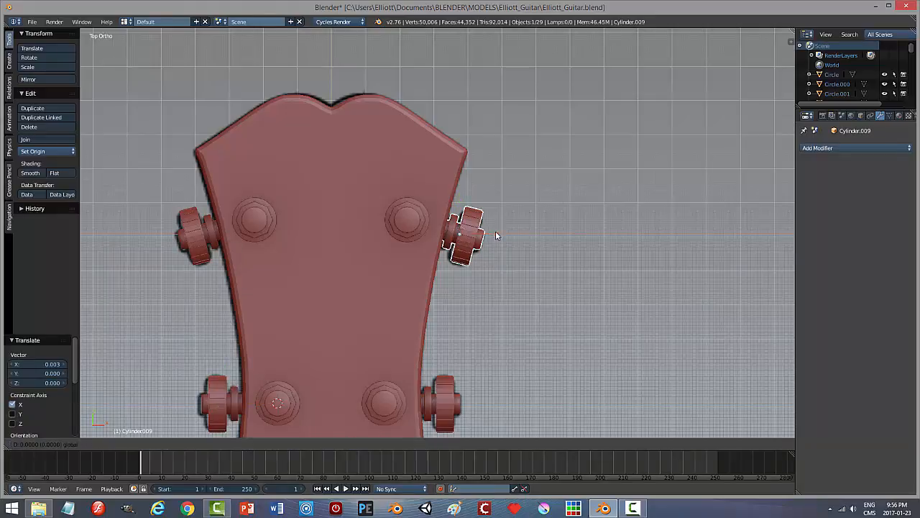
{"action": "left_click", "coordinate": [495, 241]}
Step: Duplicate the left middle tuner key and move the copy about -0.476 along Y and -0.126 along X onto the lower reference key
{"action": "scroll", "coordinate": [494, 311], "scroll_direction": "down", "scroll_amount": 2}
{"action": "middle_click_drag", "start_coordinate": [452, 344], "coordinate": [460, 219], "text": "shift"}
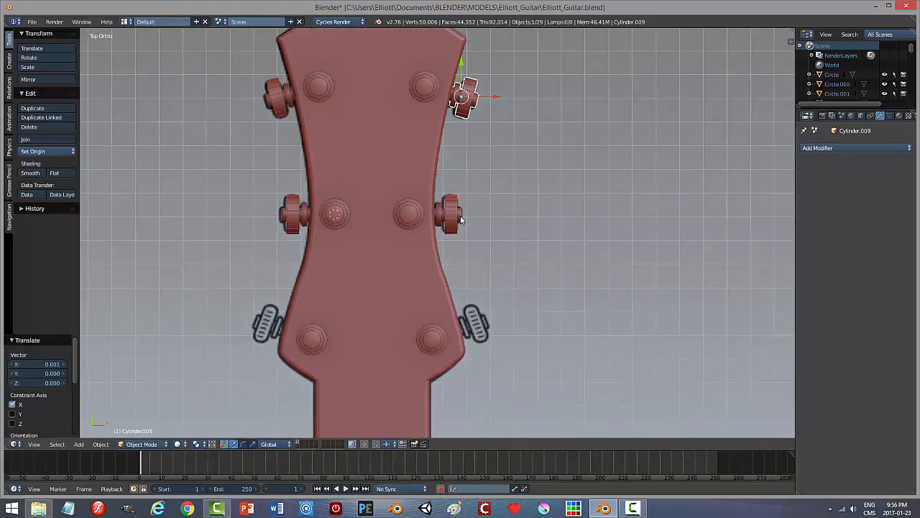
{"action": "right_click", "coordinate": [294, 212]}
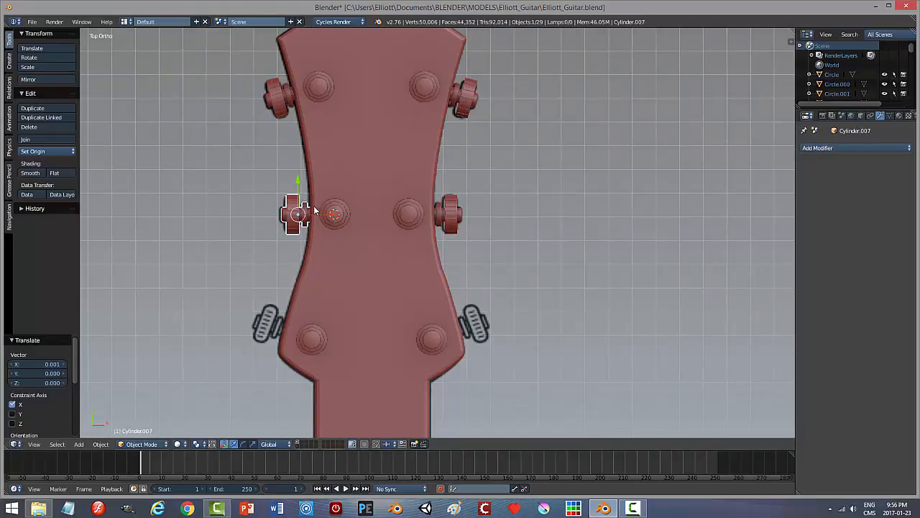
{"action": "key", "text": "shift+d"}
{"action": "key", "text": "y"}
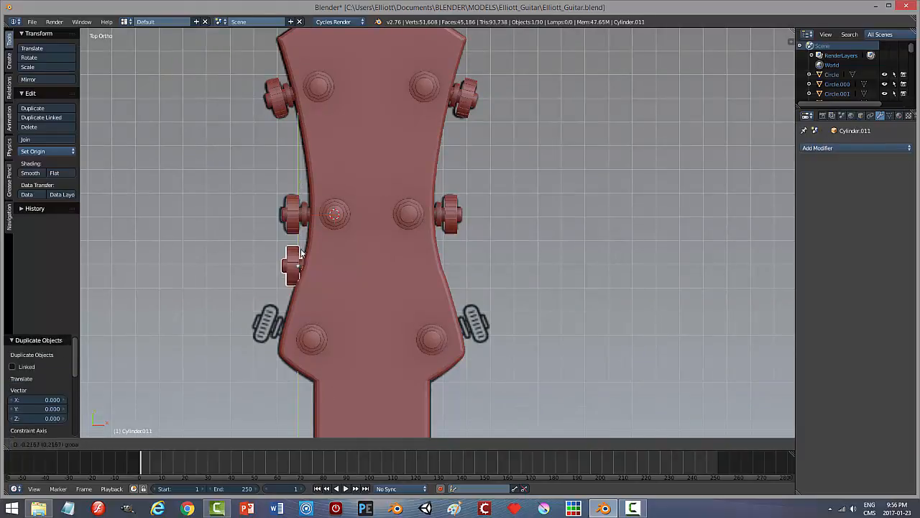
{"action": "left_click", "coordinate": [295, 292]}
{"action": "key", "text": "g"}
{"action": "key", "text": "x"}
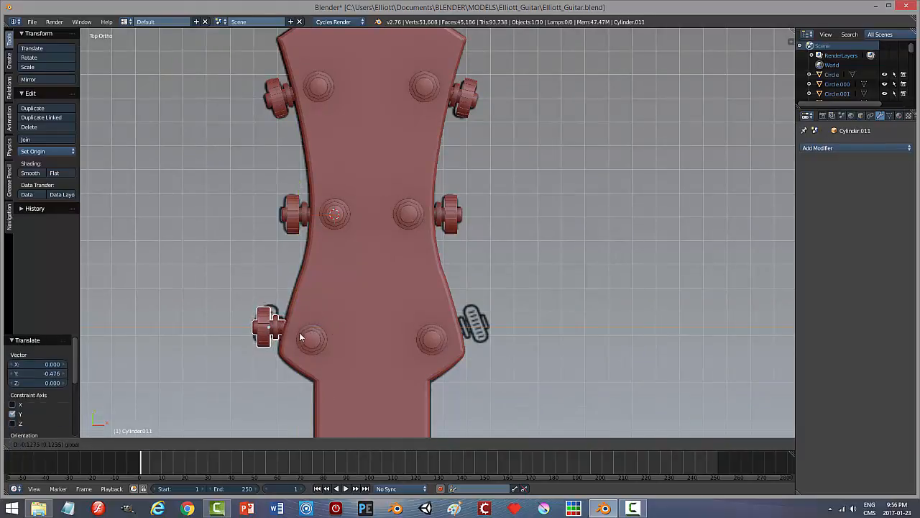
{"action": "left_click", "coordinate": [299, 332]}
Step: Rotate the lower key copy about -18.5° about Z and slide it along its own axis toward the headstock using Normal orientation
{"action": "key", "text": "KP_Decimal"}
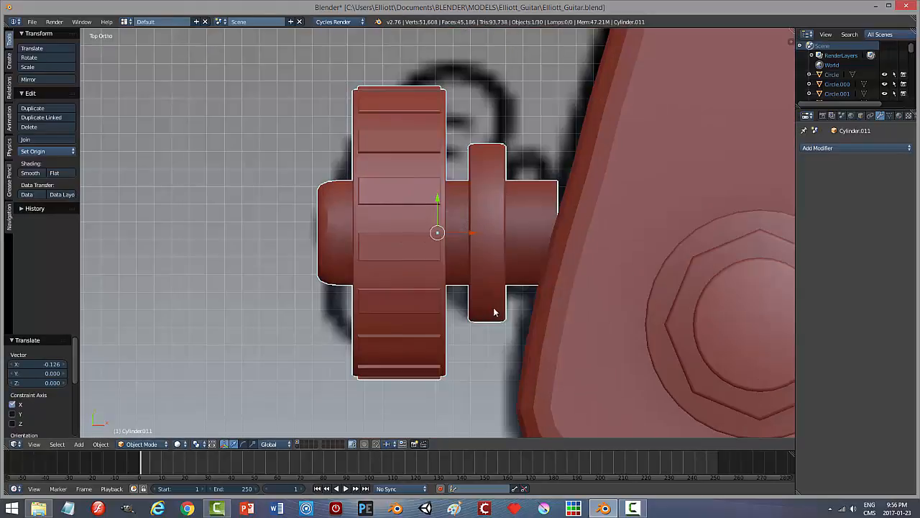
{"action": "key", "text": "r"}
{"action": "key", "text": "z"}
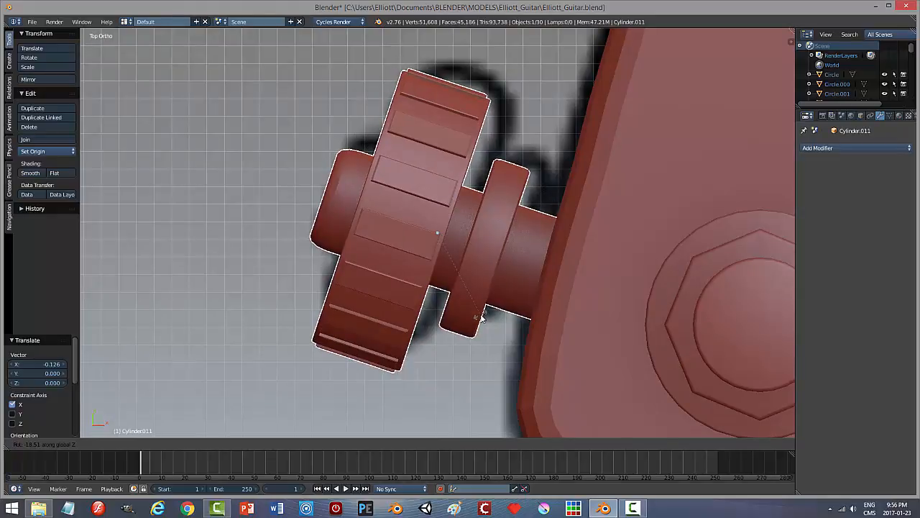
{"action": "left_click", "coordinate": [481, 318]}
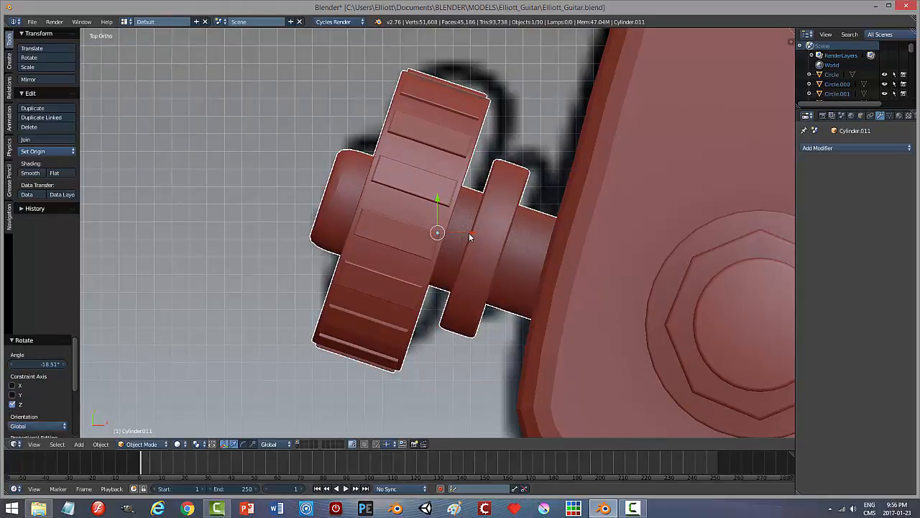
{"action": "left_click", "coordinate": [266, 444]}
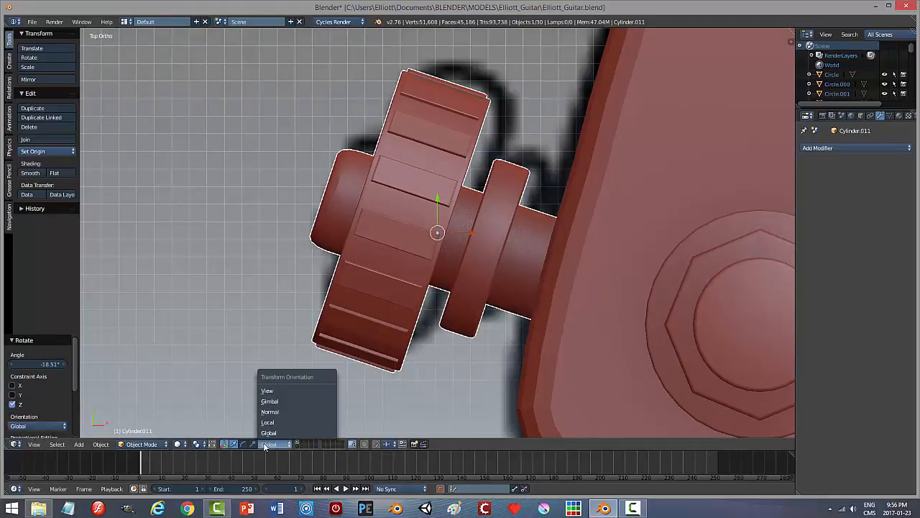
{"action": "left_click", "coordinate": [282, 411]}
{"action": "left_click_drag", "start_coordinate": [410, 228], "coordinate": [431, 229]}
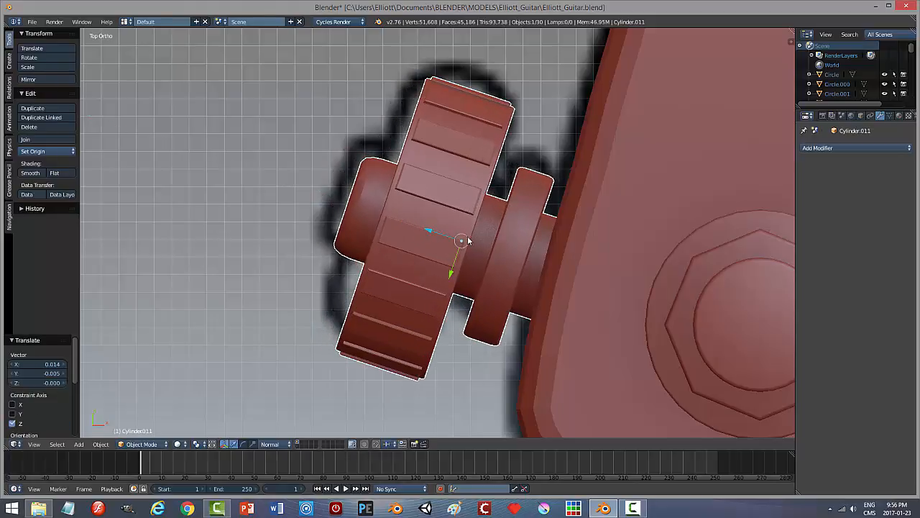
Step: Fine-tune the lower left key's tilt about Z and shift it slightly down along its own Y axis
{"action": "key", "text": "r"}
{"action": "key", "text": "z"}
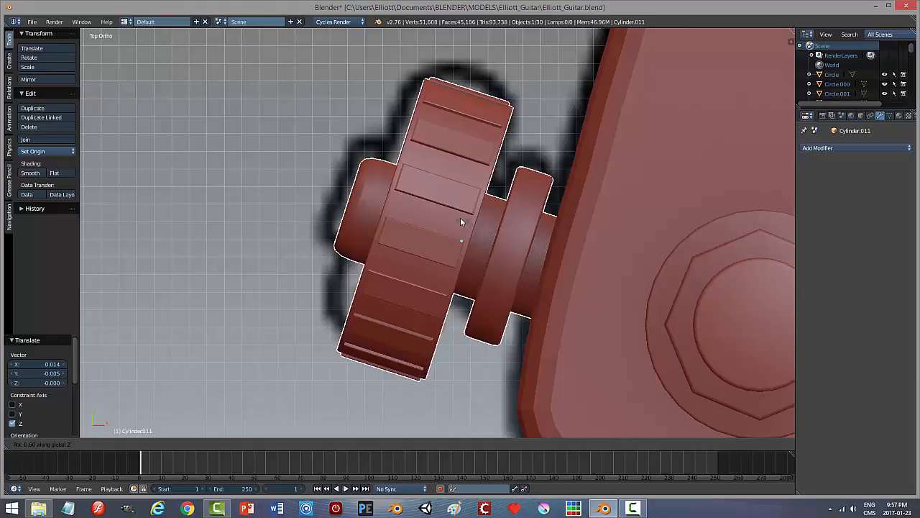
{"action": "left_click", "coordinate": [463, 222]}
{"action": "left_click_drag", "start_coordinate": [451, 274], "coordinate": [450, 284]}
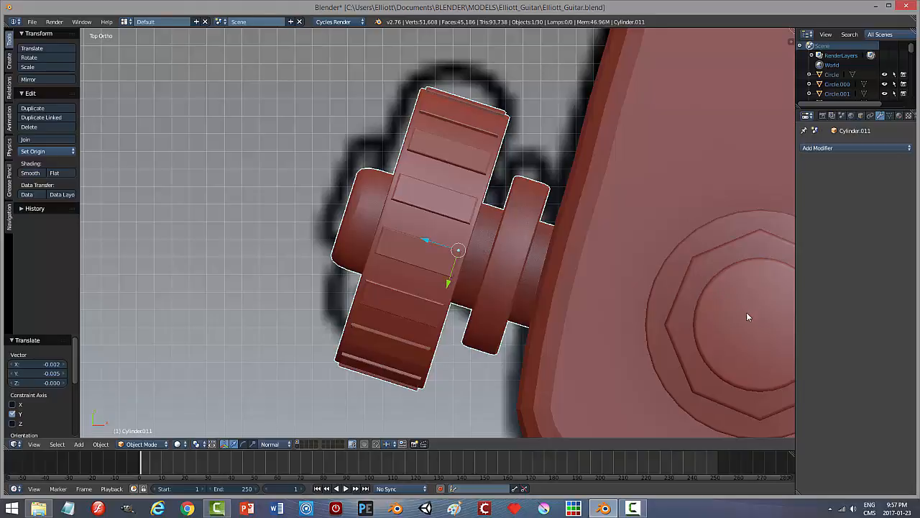
Step: Duplicate the lower left tuner key in place, set the transform orientation to Global and rotate the copy 180° about Z
{"action": "scroll", "coordinate": [746, 312], "scroll_direction": "down", "scroll_amount": 8}
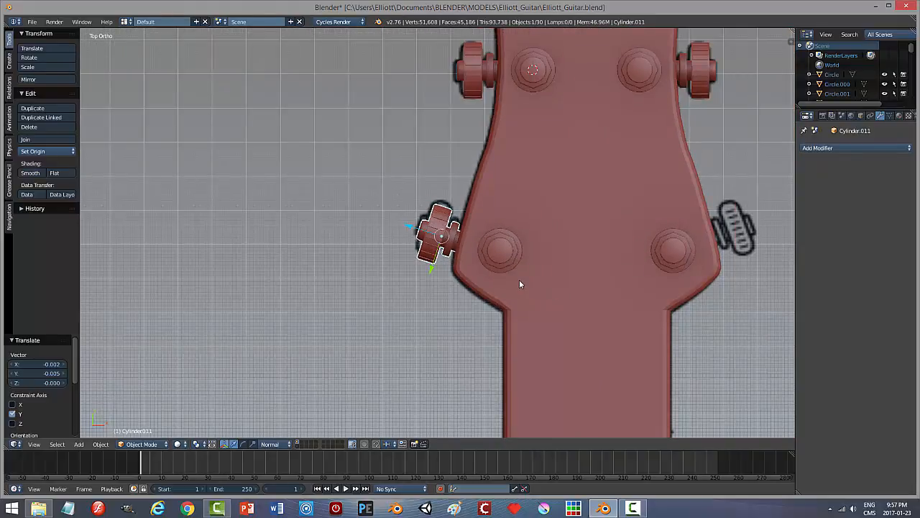
{"action": "key", "text": "shift+d"}
{"action": "key", "text": "Escape"}
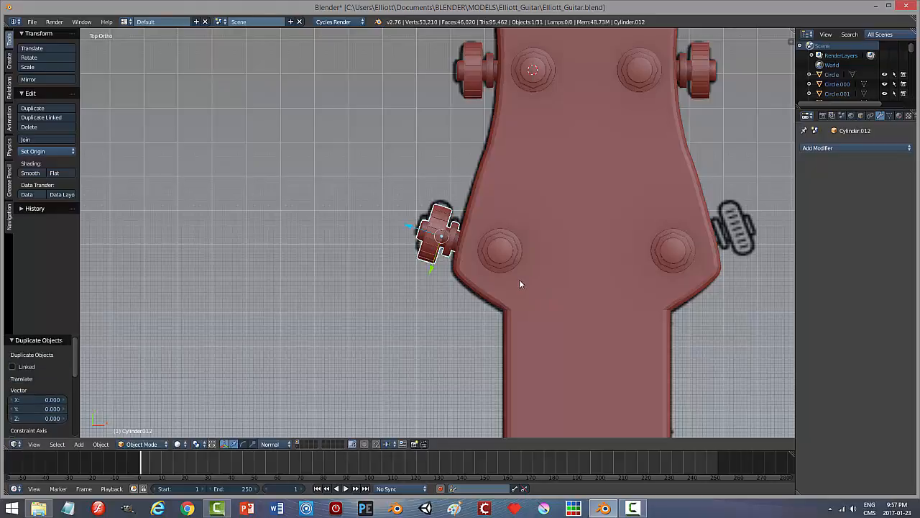
{"action": "left_click", "coordinate": [276, 443]}
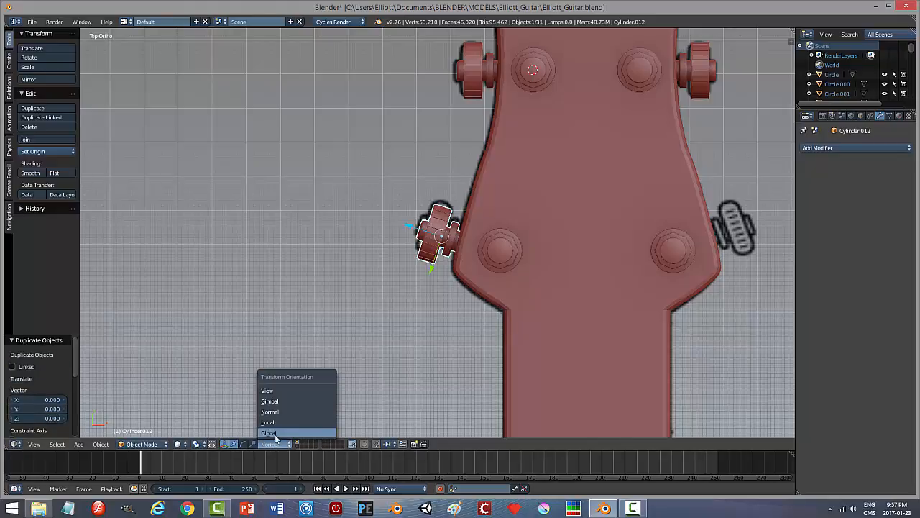
{"action": "left_click", "coordinate": [280, 436]}
{"action": "type", "text": "rz"}
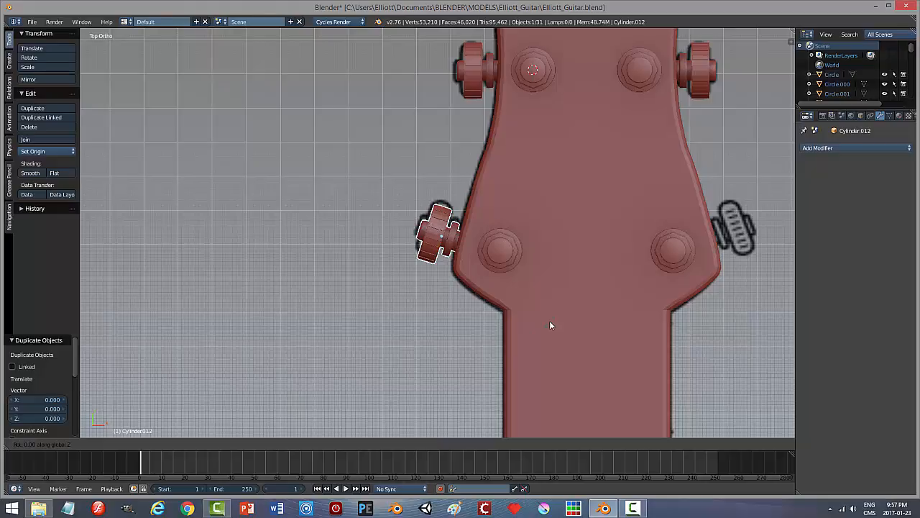
{"action": "type", "text": "180"}
{"action": "key", "text": "Return"}
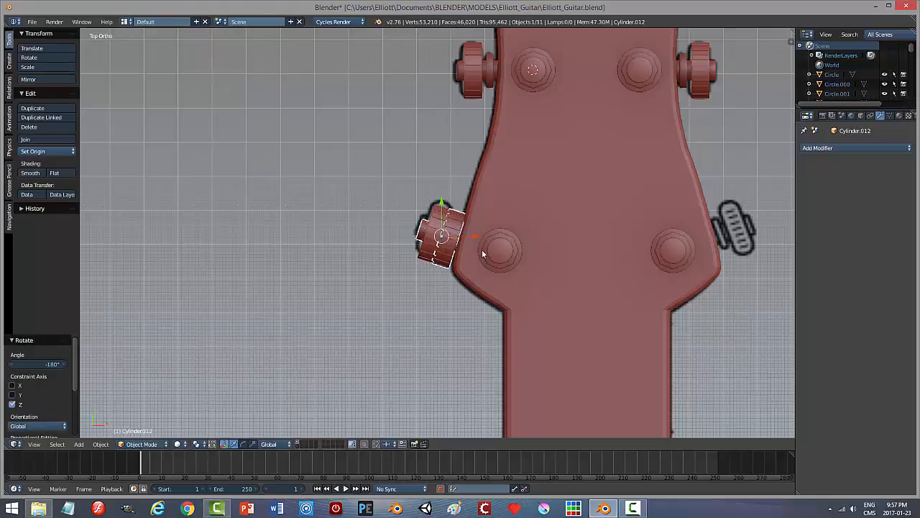
Step: Move the rotated key copy about 0.862 along X to the opposite lower reference key
{"action": "key", "text": "g"}
{"action": "key", "text": "x"}
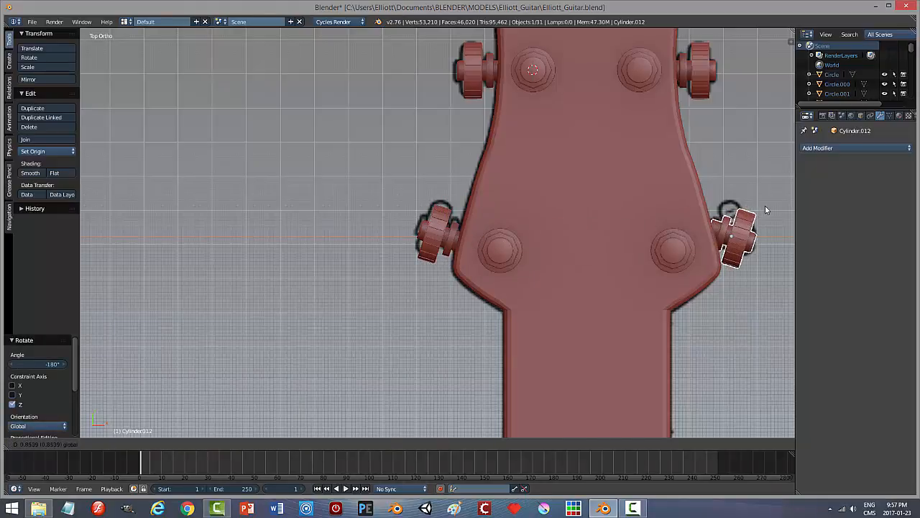
{"action": "left_click", "coordinate": [768, 212]}
Step: Rotate the lower right key about 39° about Z and nudge it along X and Y until it covers the reference key
{"action": "middle_click_drag", "start_coordinate": [761, 288], "coordinate": [651, 318], "text": "shift"}
{"action": "scroll", "coordinate": [651, 319], "scroll_direction": "up", "scroll_amount": 3}
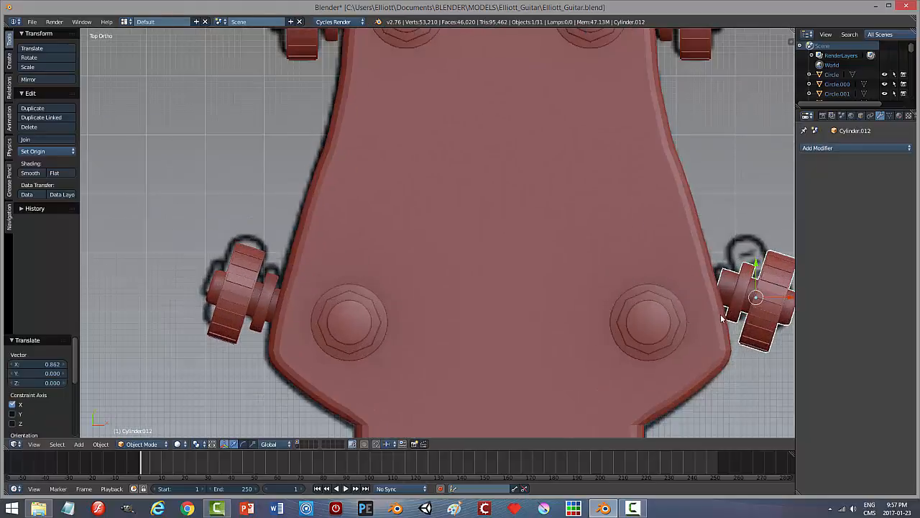
{"action": "middle_click_drag", "start_coordinate": [723, 316], "coordinate": [537, 311], "text": "shift"}
{"action": "scroll", "coordinate": [556, 287], "scroll_direction": "up", "scroll_amount": 3}
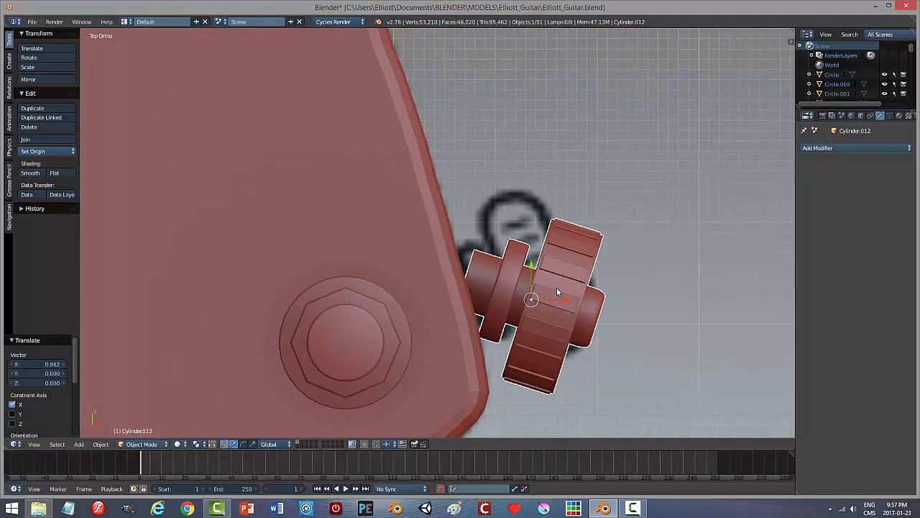
{"action": "key", "text": "r"}
{"action": "key", "text": "z"}
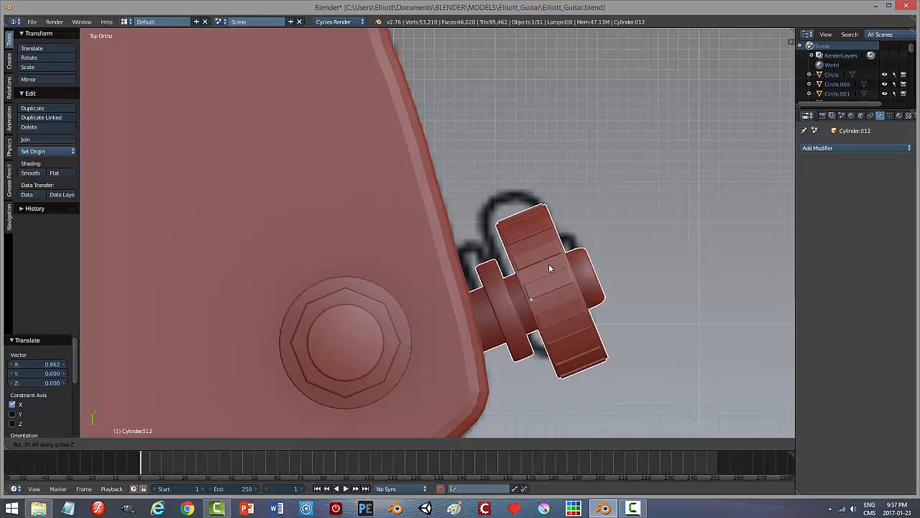
{"action": "left_click", "coordinate": [551, 269]}
{"action": "left_click_drag", "start_coordinate": [567, 301], "coordinate": [558, 299]}
{"action": "left_click_drag", "start_coordinate": [521, 262], "coordinate": [515, 245]}
{"action": "left_click_drag", "start_coordinate": [551, 283], "coordinate": [544, 286]}
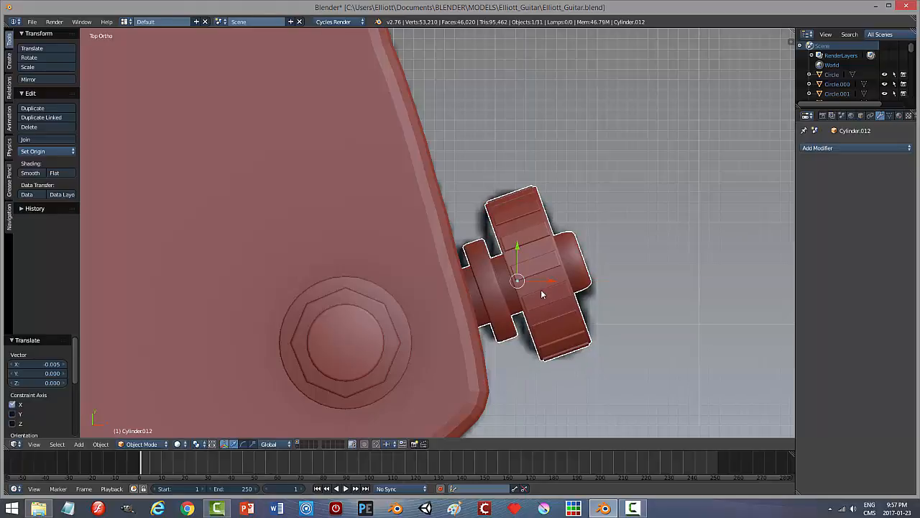
Step: Deselect everything and save the guitar file over the existing version
{"action": "scroll", "coordinate": [547, 314], "scroll_direction": "down", "scroll_amount": 7}
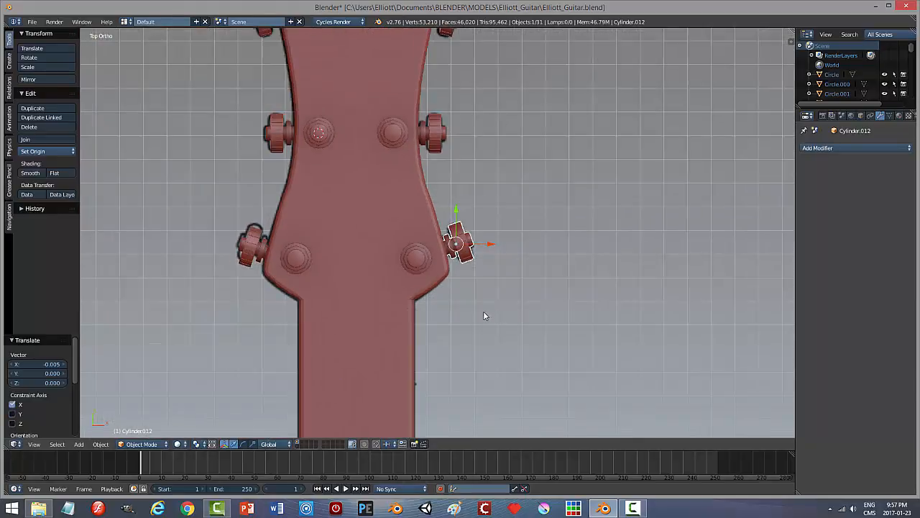
{"action": "key", "text": "a"}
{"action": "middle_click_drag", "start_coordinate": [557, 315], "coordinate": [496, 268]}
{"action": "key", "text": "ctrl+s"}
{"action": "left_click", "coordinate": [496, 265]}
{"action": "scroll", "coordinate": [571, 280], "scroll_direction": "down", "scroll_amount": 1}
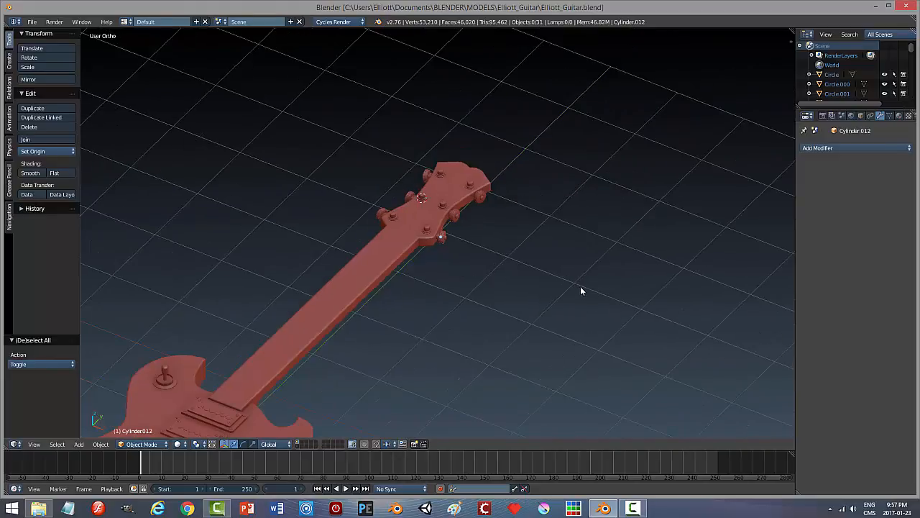
Step: Change the viewport matcap from the red clay material to the dark silver metallic one
{"action": "key", "text": "n"}
{"action": "left_click", "coordinate": [752, 348]}
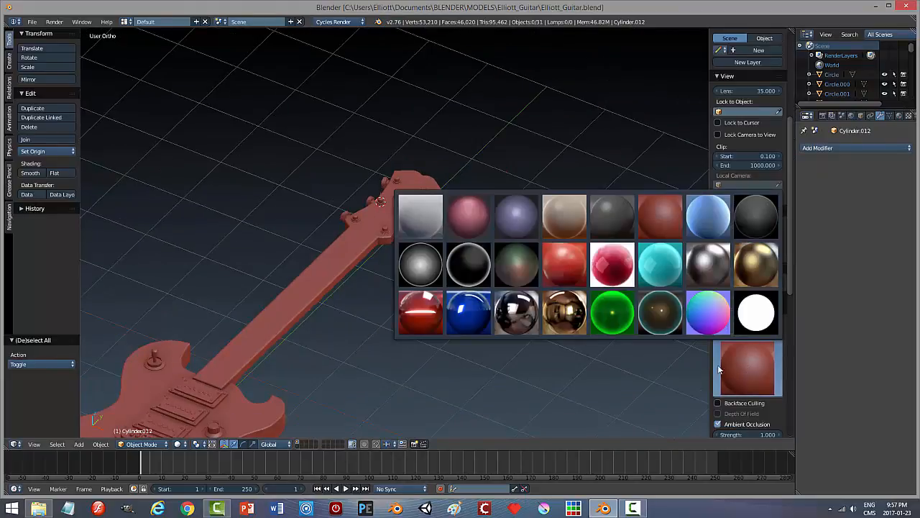
{"action": "left_click", "coordinate": [708, 264]}
{"action": "scroll", "coordinate": [444, 307], "scroll_direction": "down", "scroll_amount": 2}
{"action": "scroll", "coordinate": [448, 303], "scroll_direction": "up", "scroll_amount": 3}
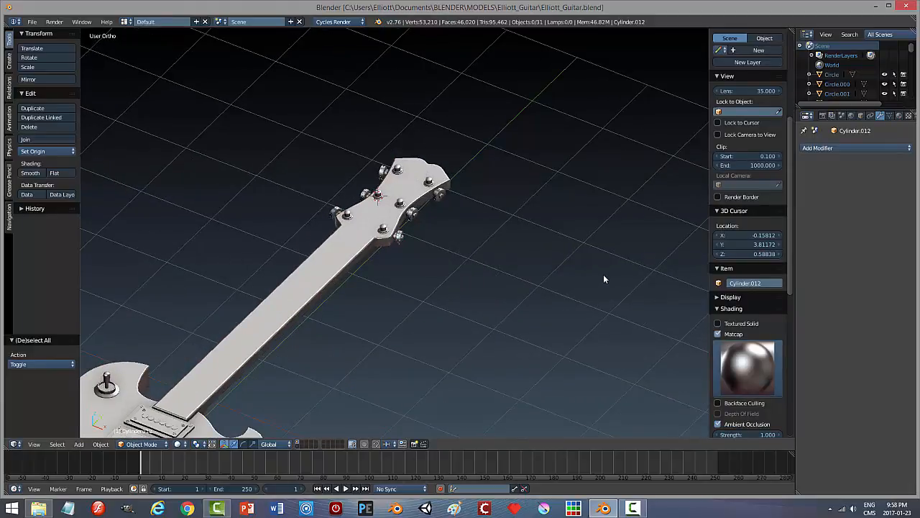
{"action": "middle_click_drag", "start_coordinate": [603, 274], "coordinate": [579, 289]}
{"action": "key", "text": "n"}
Step: Apply smooth shading to the lower right tuner post on the headstock face, and deselect it
{"action": "scroll", "coordinate": [554, 284], "scroll_direction": "up", "scroll_amount": 6}
{"action": "right_click", "coordinate": [407, 225]}
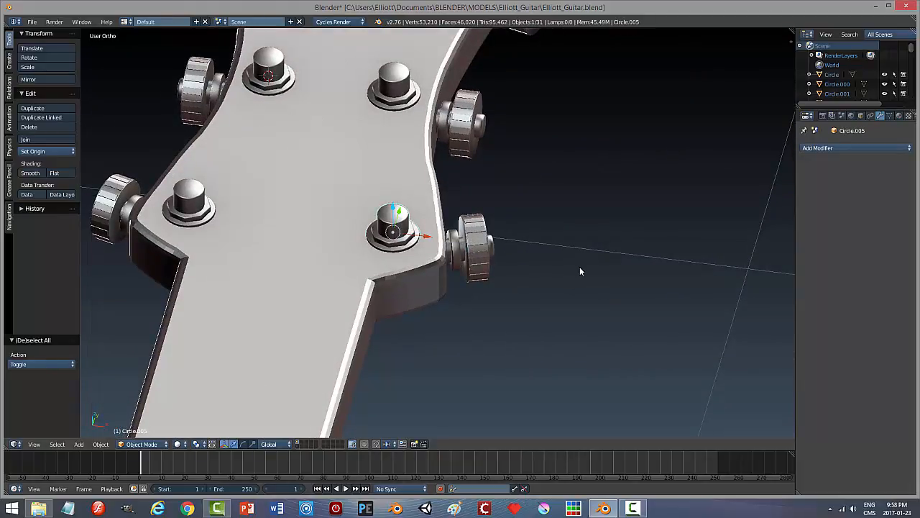
{"action": "left_click", "coordinate": [30, 173]}
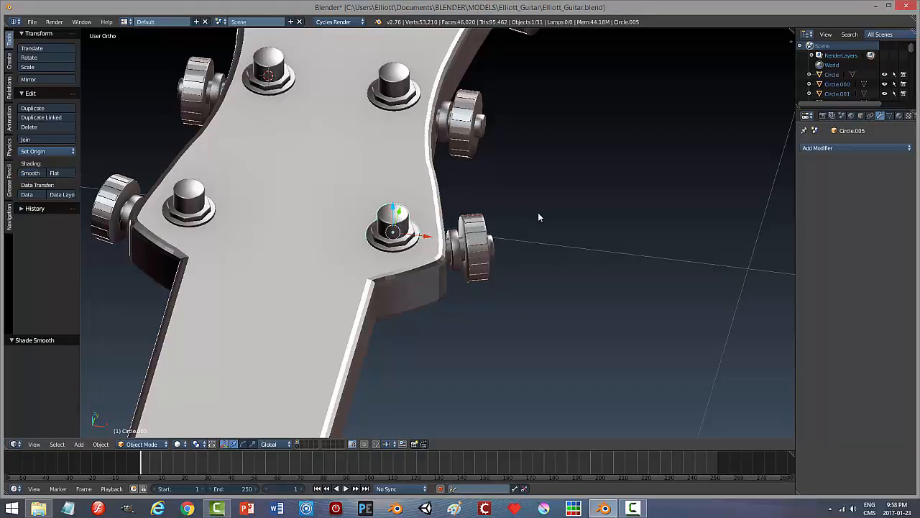
{"action": "middle_click_drag", "start_coordinate": [538, 217], "coordinate": [432, 252]}
{"action": "key", "text": "a"}
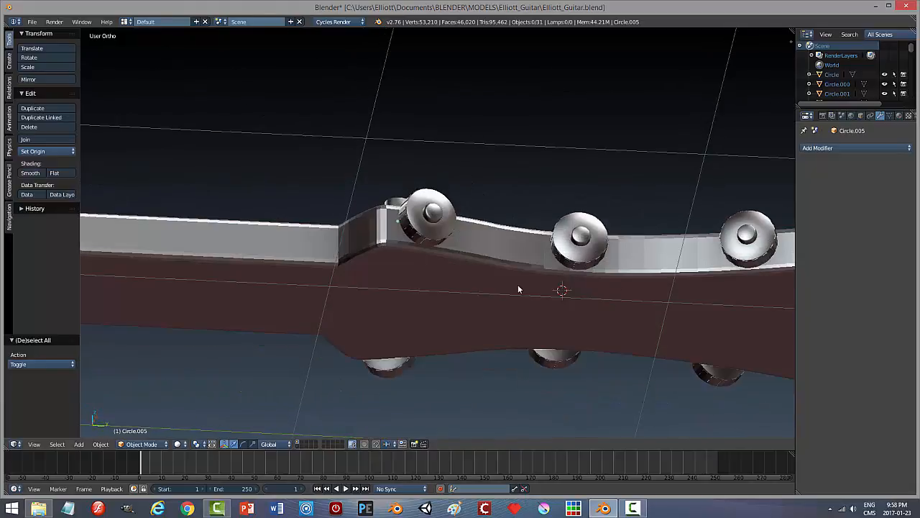
Step: Select the guitar neck and open its mesh in Edit Mode at the joint with the body
{"action": "middle_click_drag", "start_coordinate": [518, 288], "coordinate": [409, 312]}
{"action": "scroll", "coordinate": [314, 288], "scroll_direction": "up", "scroll_amount": 5}
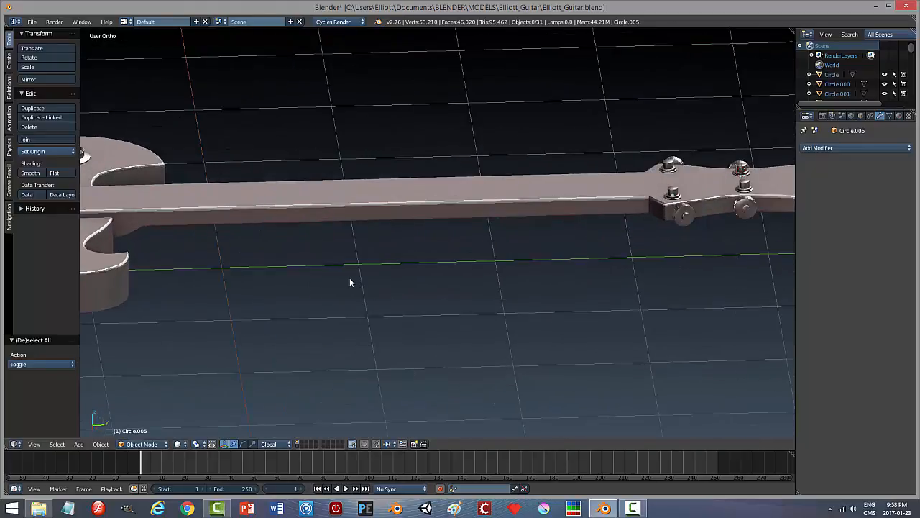
{"action": "middle_click_drag", "start_coordinate": [351, 281], "coordinate": [655, 279], "text": "shift"}
{"action": "scroll", "coordinate": [476, 290], "scroll_direction": "up", "scroll_amount": 5}
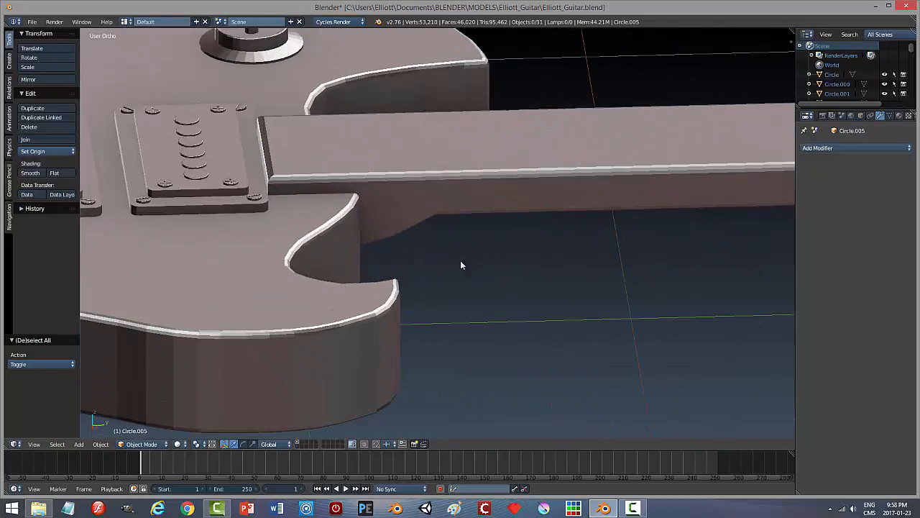
{"action": "middle_click_drag", "start_coordinate": [461, 266], "coordinate": [429, 297]}
{"action": "right_click", "coordinate": [422, 226]}
{"action": "key", "text": "Tab"}
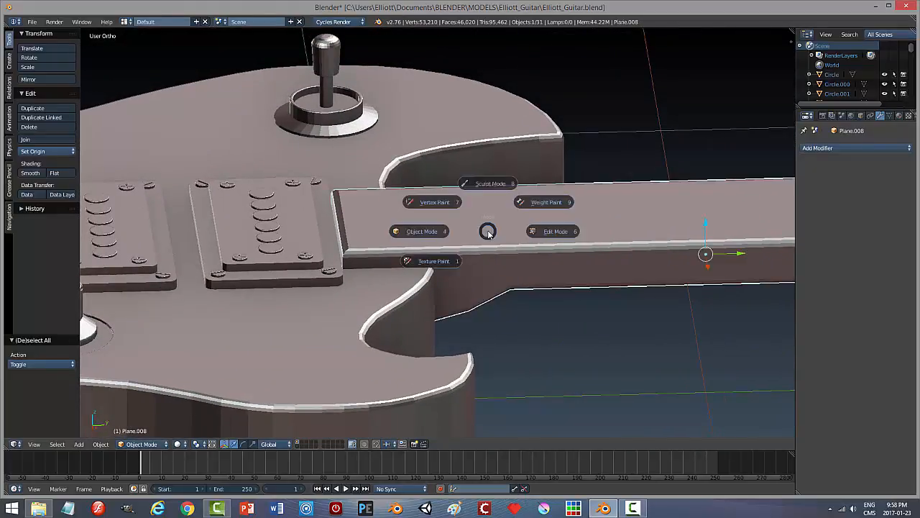
{"action": "left_click", "coordinate": [518, 232]}
{"action": "scroll", "coordinate": [405, 278], "scroll_direction": "up", "scroll_amount": 3}
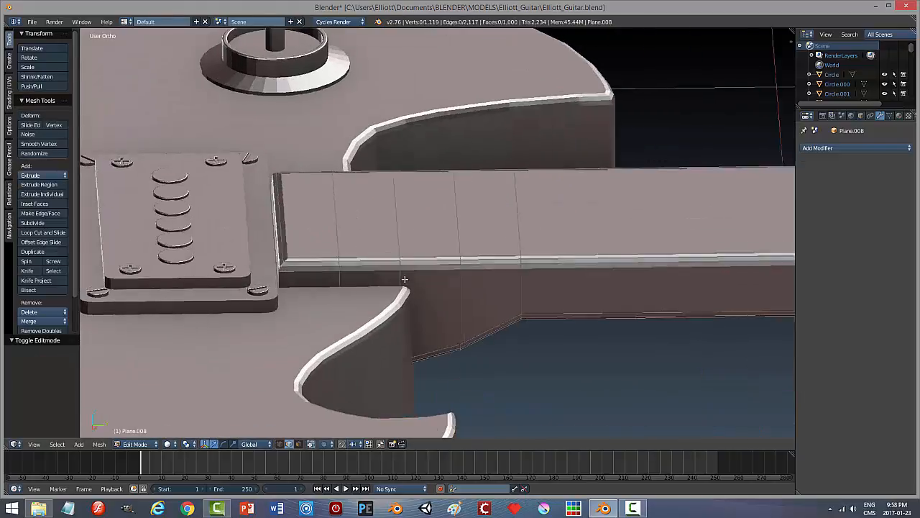
{"action": "middle_click_drag", "start_coordinate": [405, 279], "coordinate": [444, 236]}
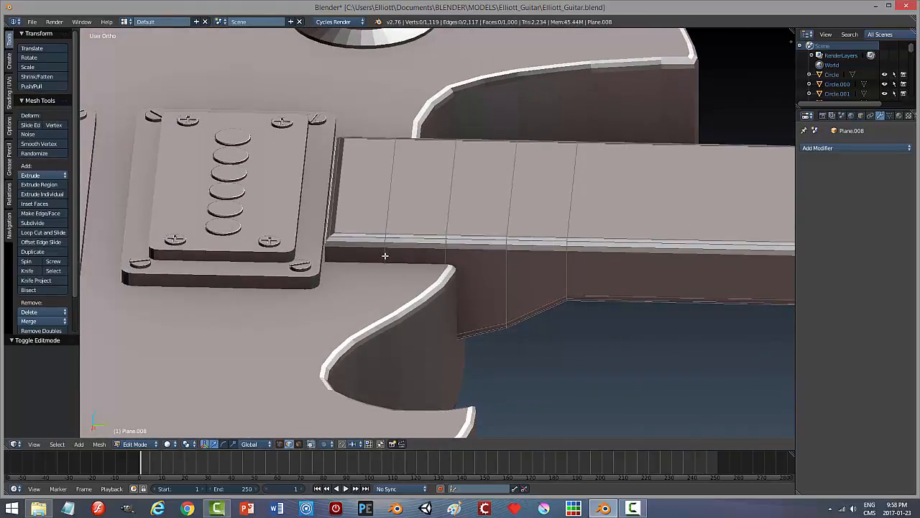
{"action": "middle_click_drag", "start_coordinate": [370, 223], "coordinate": [370, 213]}
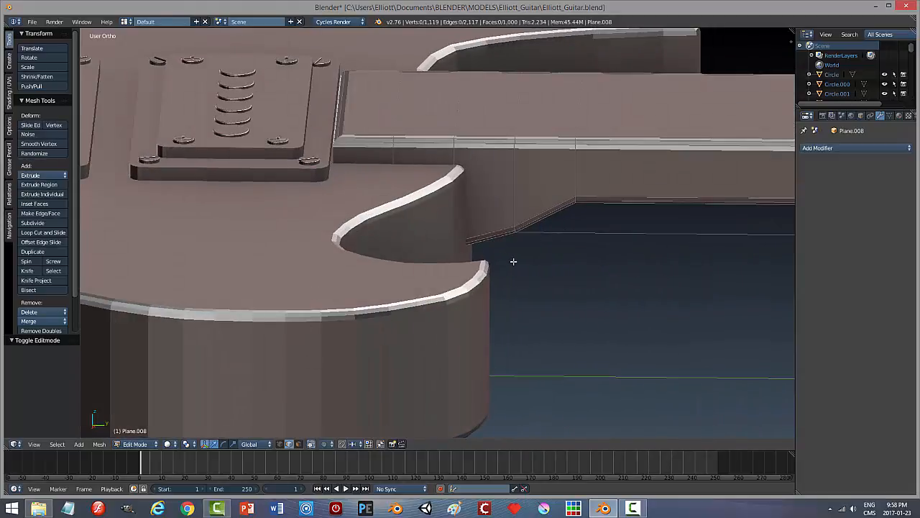
Step: Leave Edit Mode, move the guitar neck to layer 10, and display only that layer
{"action": "key", "text": "Tab"}
{"action": "left_click", "coordinate": [480, 270]}
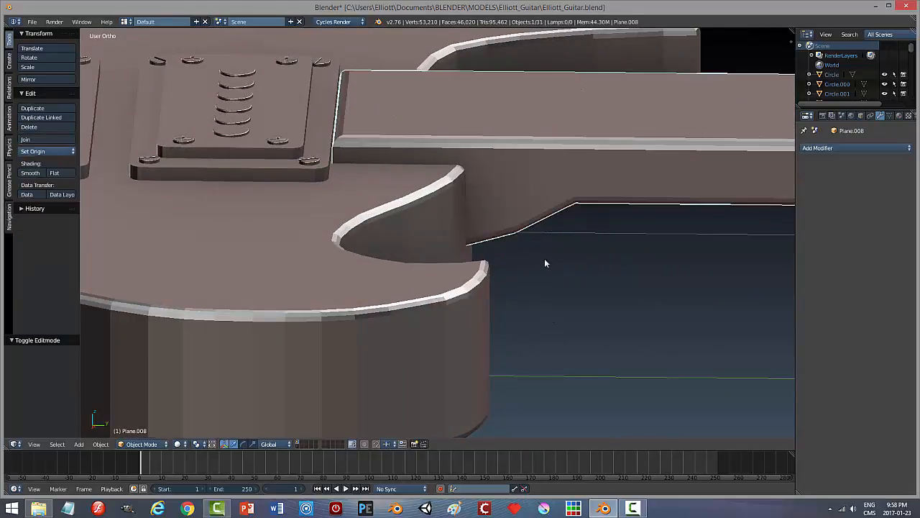
{"action": "right_click", "coordinate": [544, 180]}
{"action": "right_click", "coordinate": [543, 181]}
{"action": "key", "text": "m"}
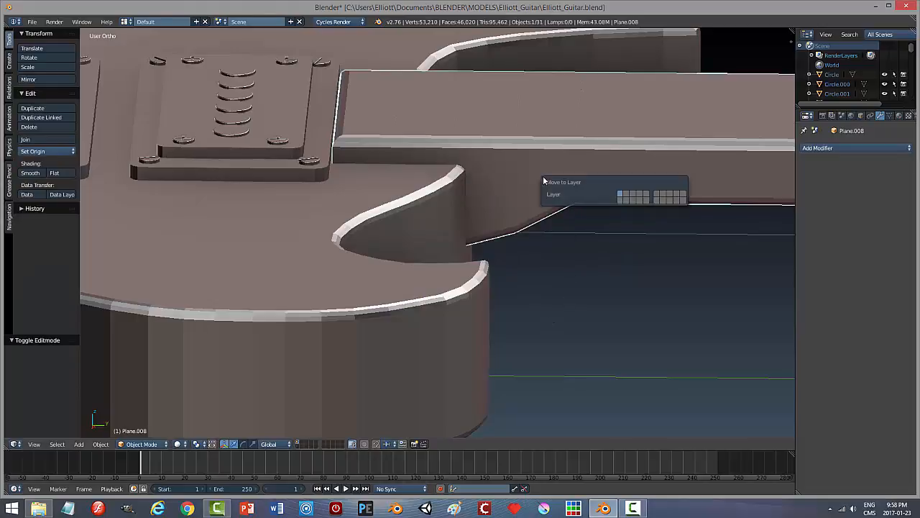
{"action": "left_click", "coordinate": [683, 197]}
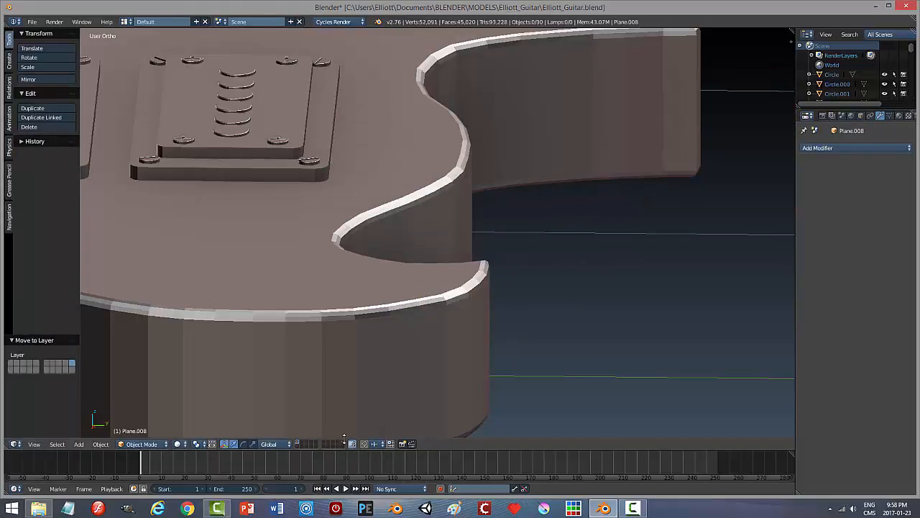
{"action": "left_click", "coordinate": [339, 446]}
Step: Open the isolated neck's mesh in Edit Mode at its heel end
{"action": "key", "text": "Tab"}
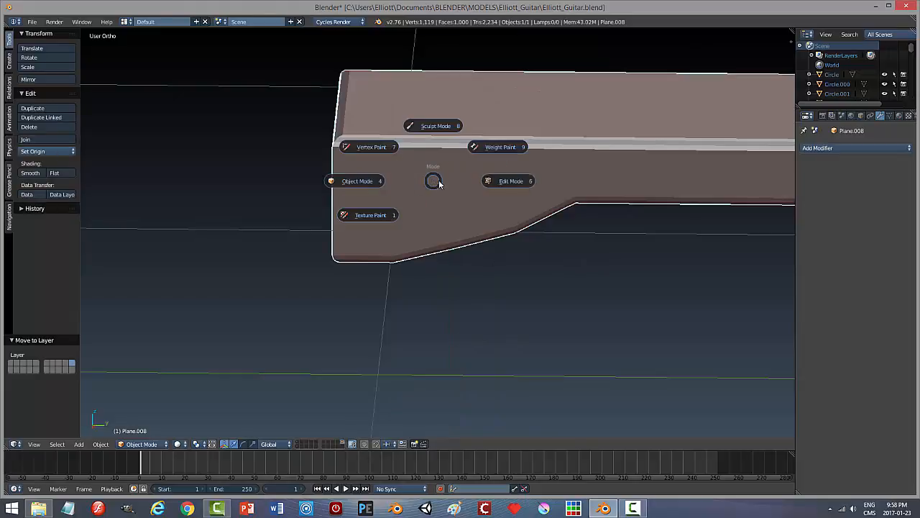
{"action": "left_click", "coordinate": [507, 183]}
{"action": "middle_click_drag", "start_coordinate": [390, 230], "coordinate": [394, 227]}
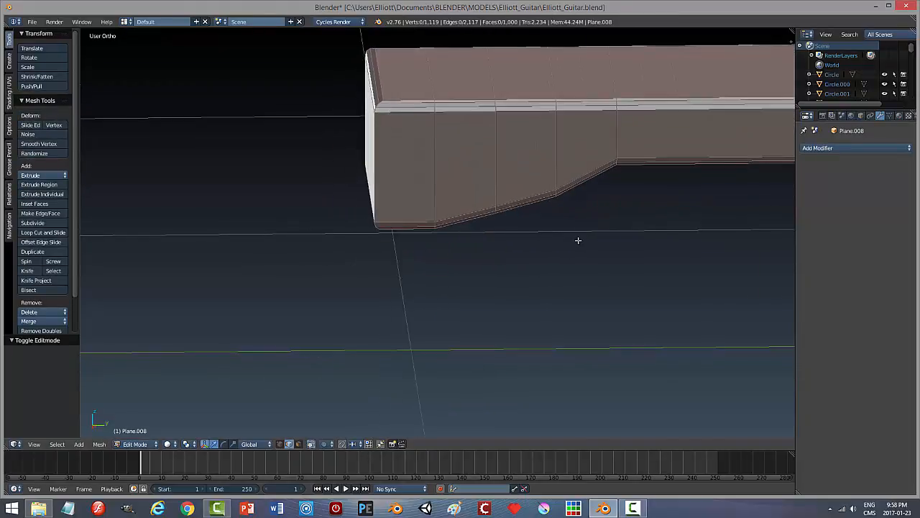
Step: Change the viewport matcap to the red clay material and inspect the bevelled edges of the neck's heel
{"action": "key", "text": "n"}
{"action": "left_click", "coordinate": [744, 214]}
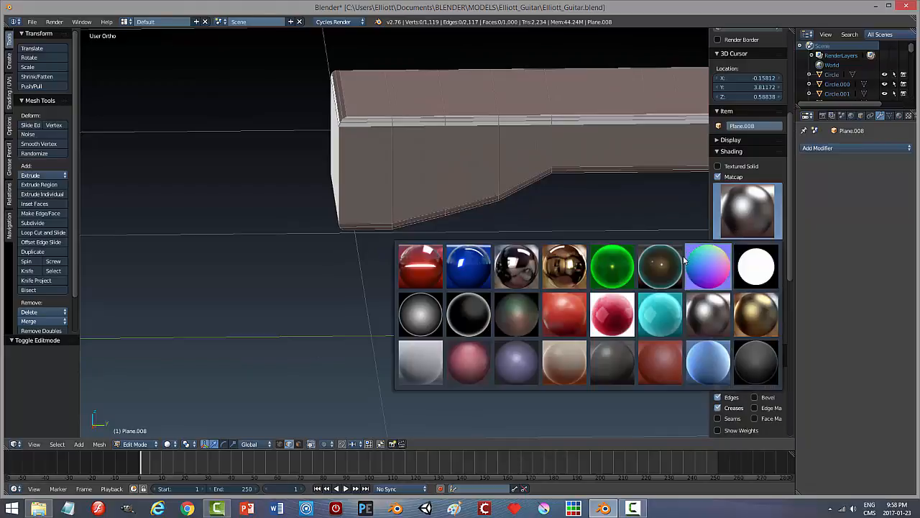
{"action": "left_click", "coordinate": [642, 358]}
{"action": "middle_click_drag", "start_coordinate": [510, 287], "coordinate": [437, 233]}
{"action": "scroll", "coordinate": [431, 244], "scroll_direction": "up", "scroll_amount": 5}
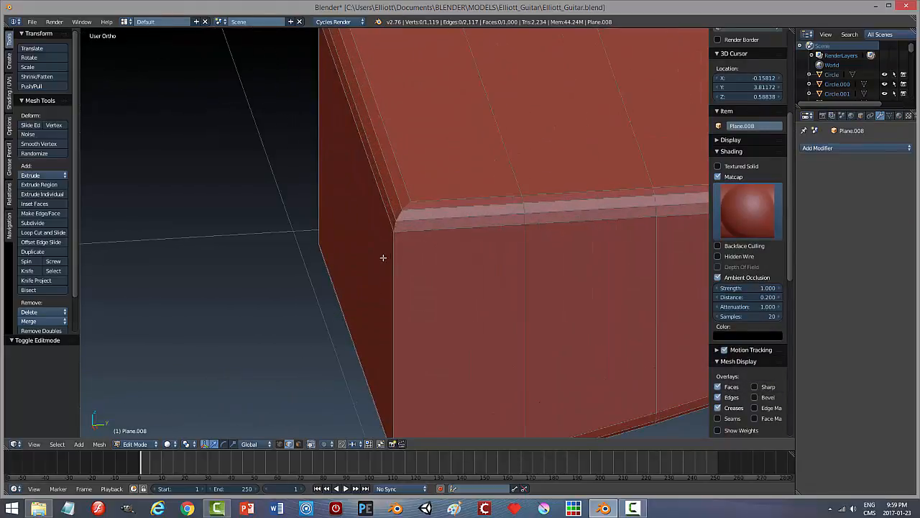
{"action": "middle_click_drag", "start_coordinate": [379, 251], "coordinate": [465, 250]}
{"action": "middle_click_drag", "start_coordinate": [471, 250], "coordinate": [431, 235]}
{"action": "scroll", "coordinate": [497, 249], "scroll_direction": "down", "scroll_amount": 4}
{"action": "scroll", "coordinate": [431, 235], "scroll_direction": "up", "scroll_amount": 3}
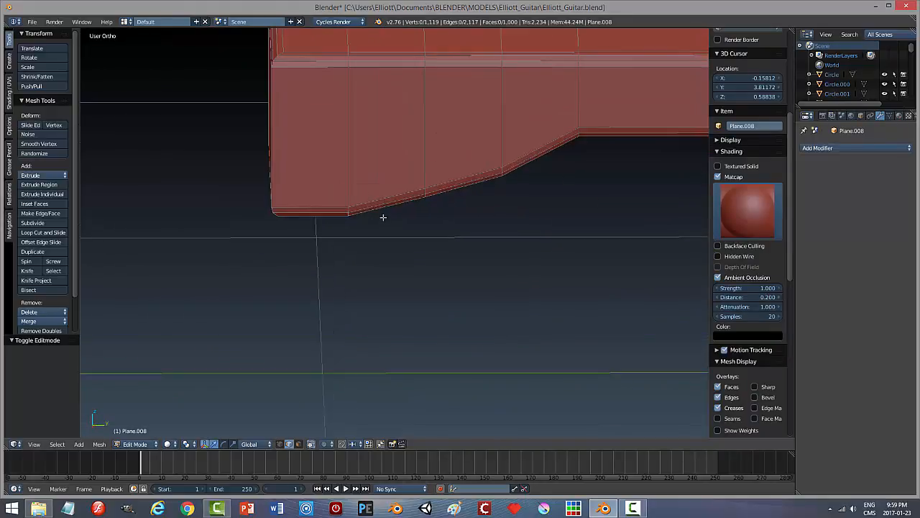
{"action": "key", "text": "n"}
Step: Focus on the vertical side edge nearest the heel end and change the mesh selection mode to vertices
{"action": "middle_click_drag", "start_coordinate": [365, 161], "coordinate": [409, 240]}
{"action": "middle_click_drag", "start_coordinate": [547, 291], "coordinate": [483, 227]}
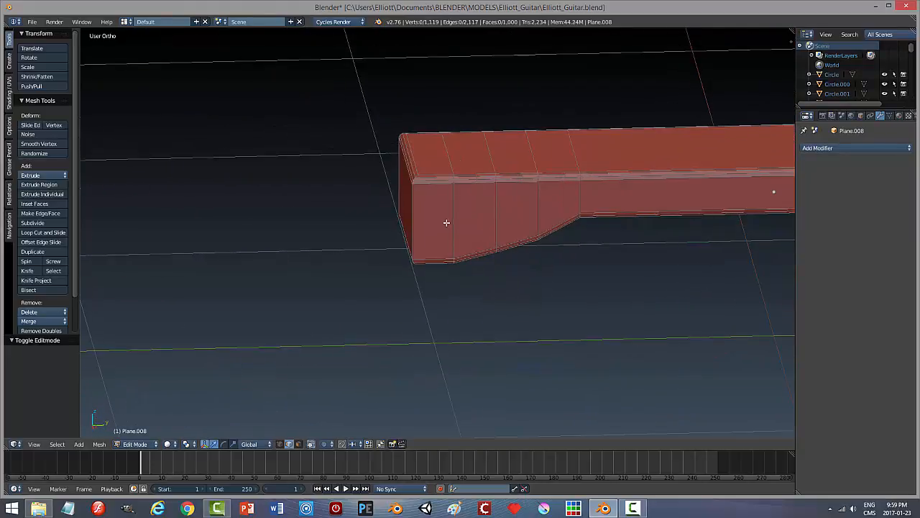
{"action": "right_click", "coordinate": [446, 223]}
{"action": "key", "text": "KP_Decimal"}
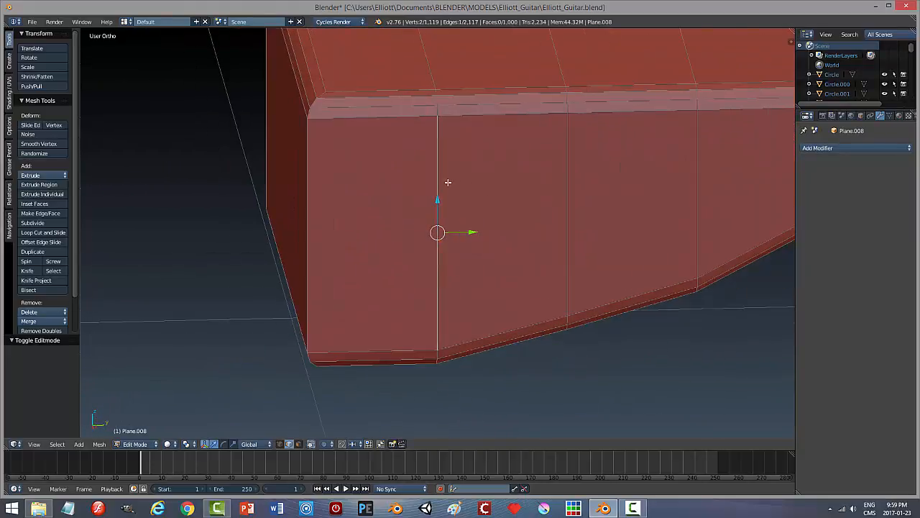
{"action": "middle_click_drag", "start_coordinate": [447, 182], "coordinate": [420, 178]}
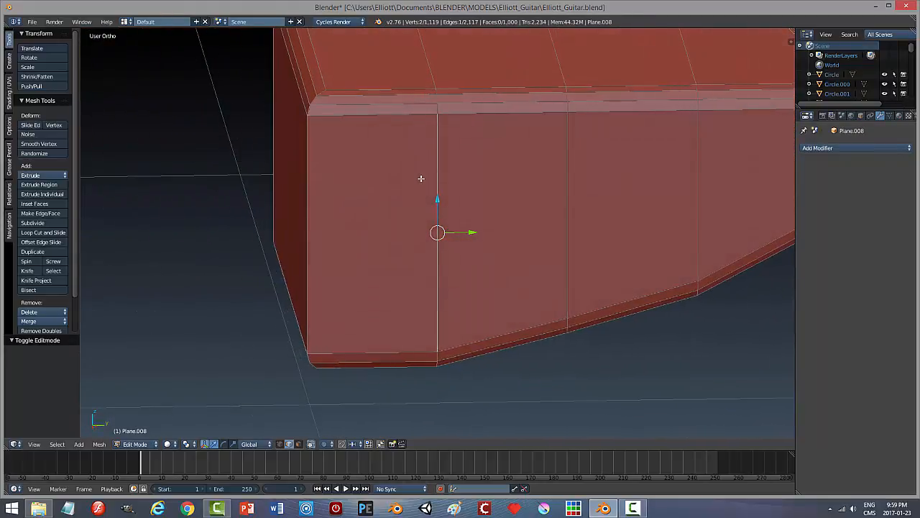
{"action": "key", "text": "ctrl+Tab"}
{"action": "left_click", "coordinate": [399, 169]}
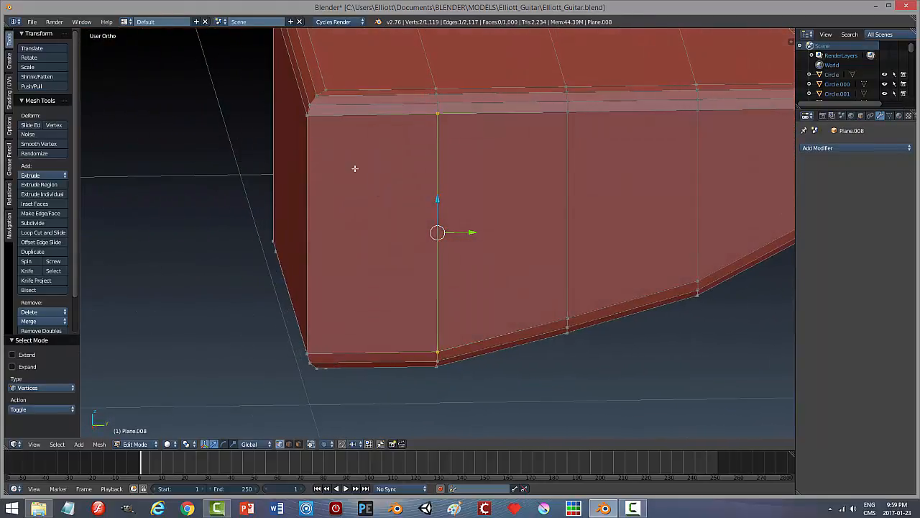
{"action": "middle_click_drag", "start_coordinate": [355, 166], "coordinate": [361, 173]}
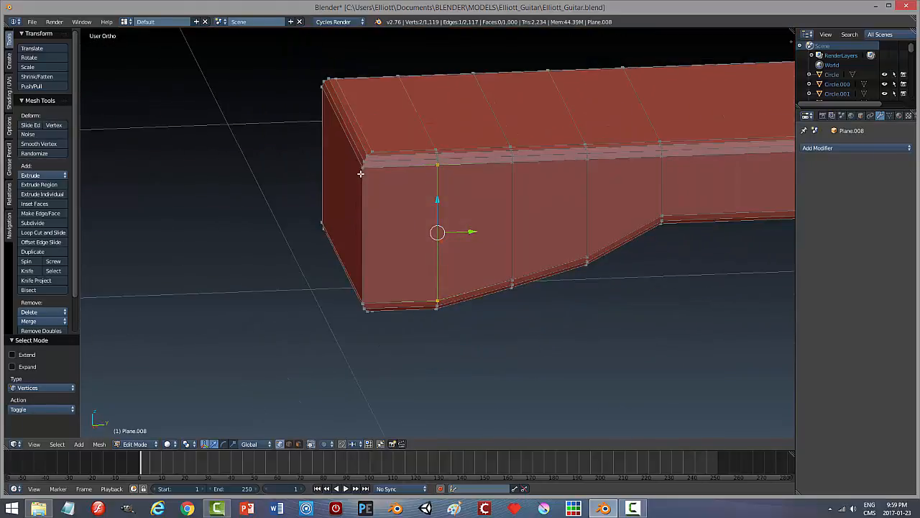
Step: In a right-side wireframe view, select only the vertices of the neck's rounded heel end
{"action": "key", "text": "KP_3"}
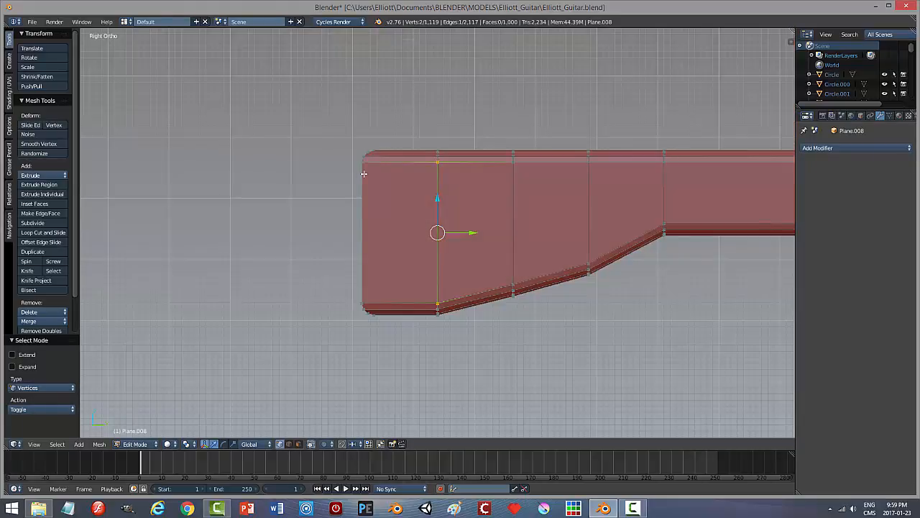
{"action": "key", "text": "z"}
{"action": "left_click", "coordinate": [367, 161]}
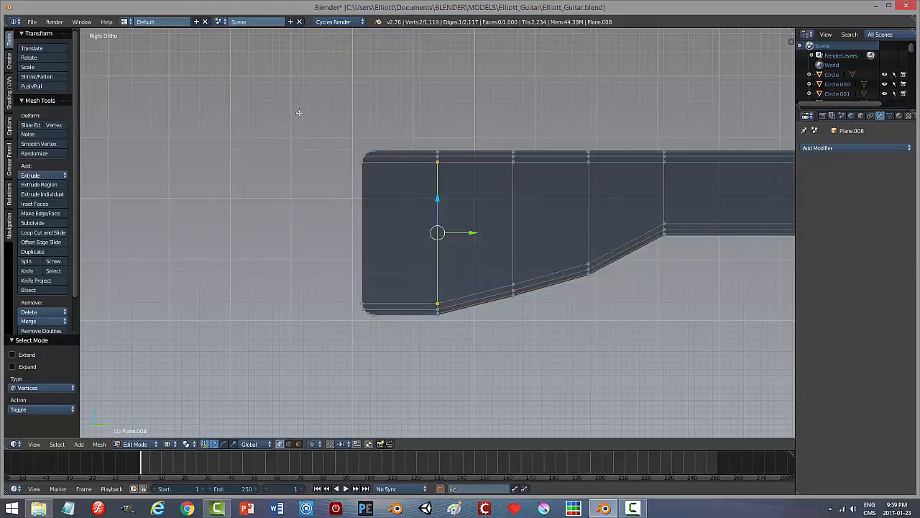
{"action": "left_click_drag", "start_coordinate": [290, 101], "coordinate": [380, 350]}
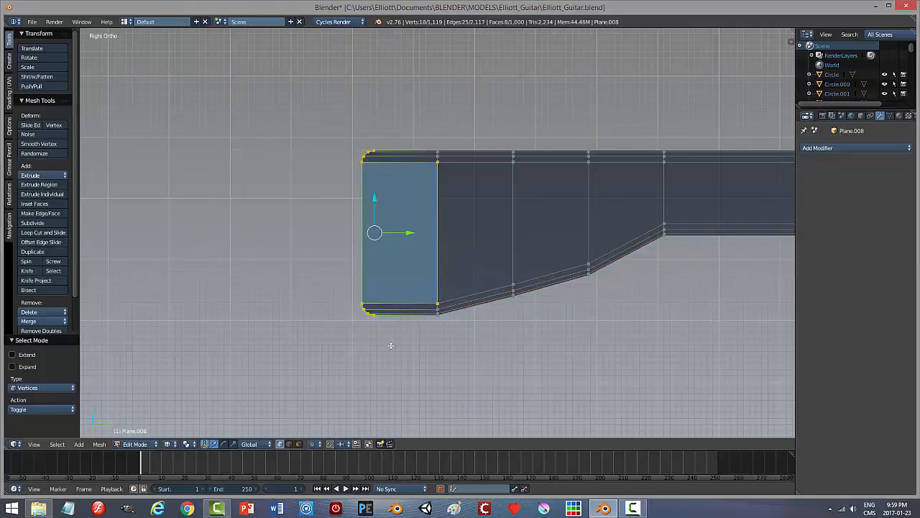
{"action": "key", "text": "a"}
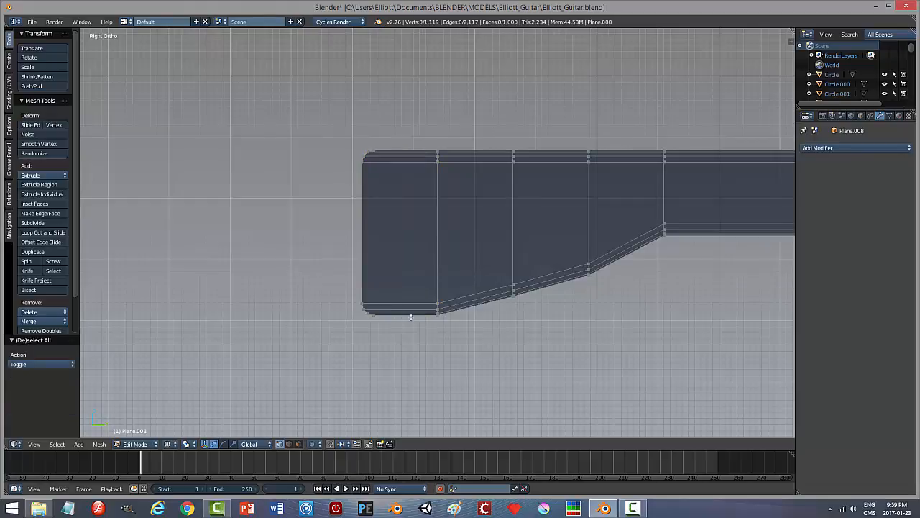
{"action": "left_click_drag", "start_coordinate": [319, 113], "coordinate": [379, 334]}
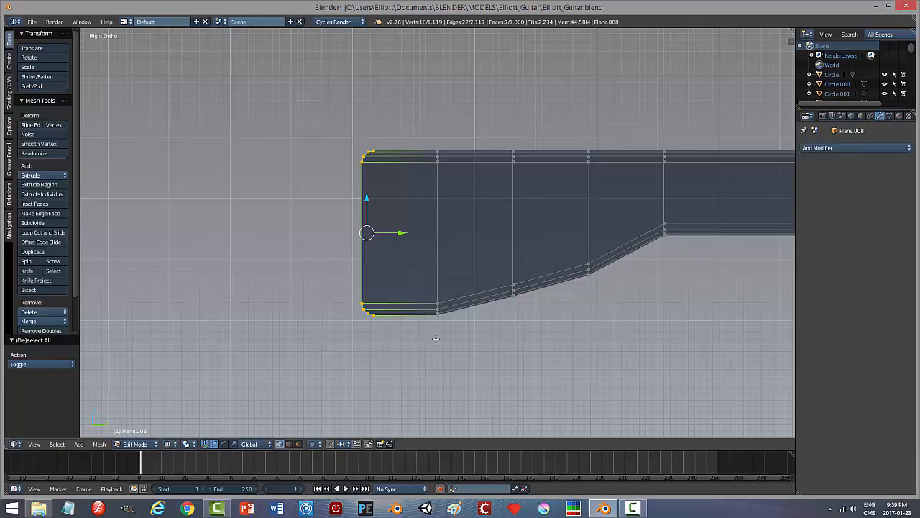
Step: Flatten the selected heel-end vertices by scaling them to 0 along Y, shift them slightly outward along Y, and deselect them
{"action": "key", "text": "s"}
{"action": "key", "text": "y"}
{"action": "key", "text": "0"}
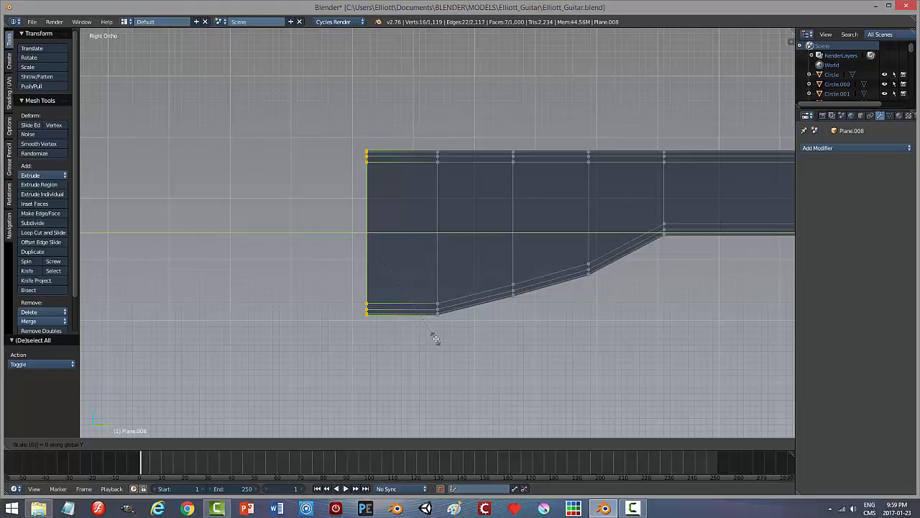
{"action": "key", "text": "Return"}
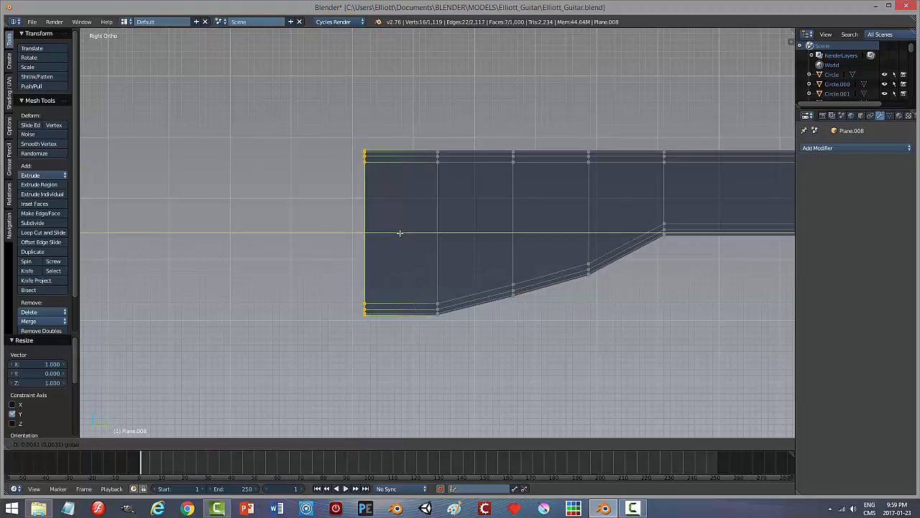
{"action": "key", "text": "a"}
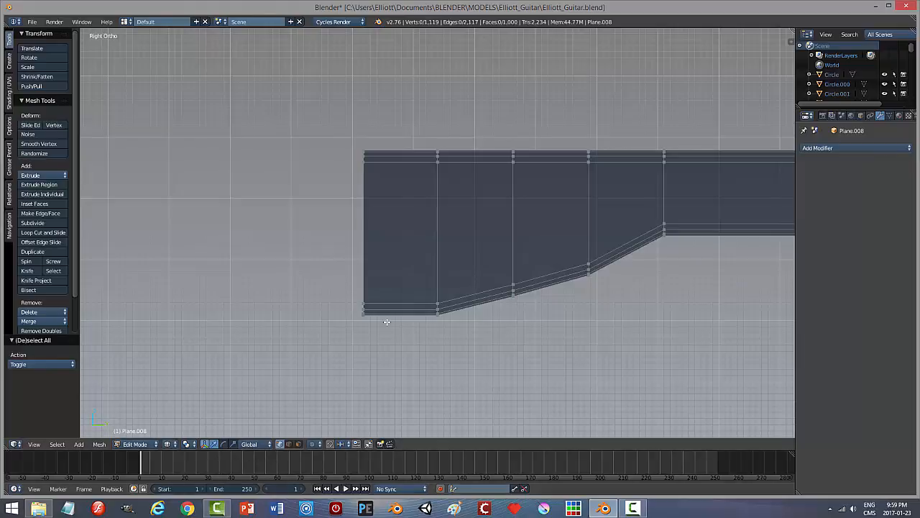
Step: Return the neck to solid shading in Object Mode, show layer 1 alongside the neck's layer, and deselect everything
{"action": "key", "text": "z"}
{"action": "left_click", "coordinate": [403, 380]}
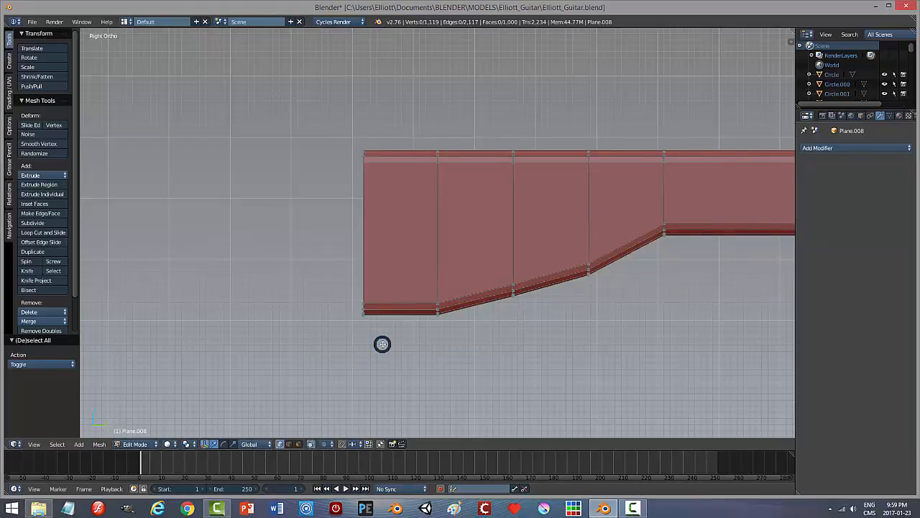
{"action": "key", "text": "Tab"}
{"action": "left_click", "coordinate": [338, 378]}
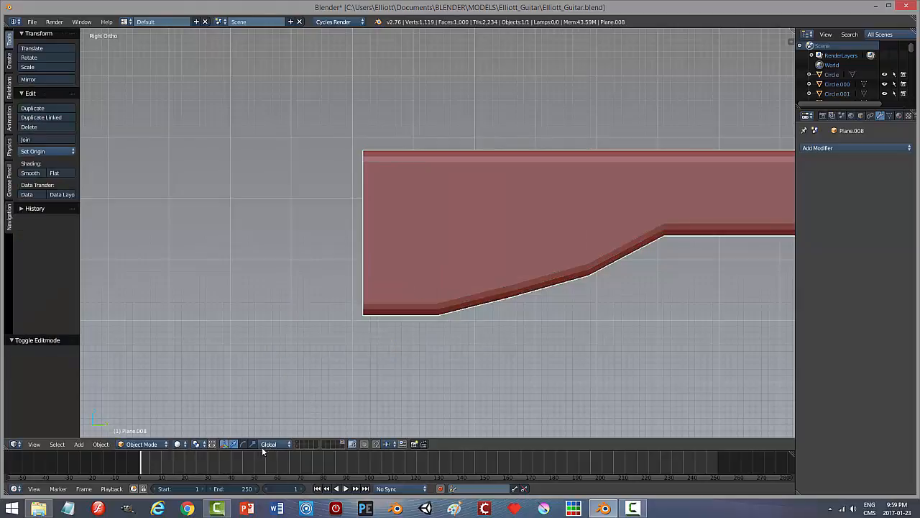
{"action": "left_click", "coordinate": [297, 441], "text": "shift"}
{"action": "middle_click_drag", "start_coordinate": [465, 316], "coordinate": [464, 340]}
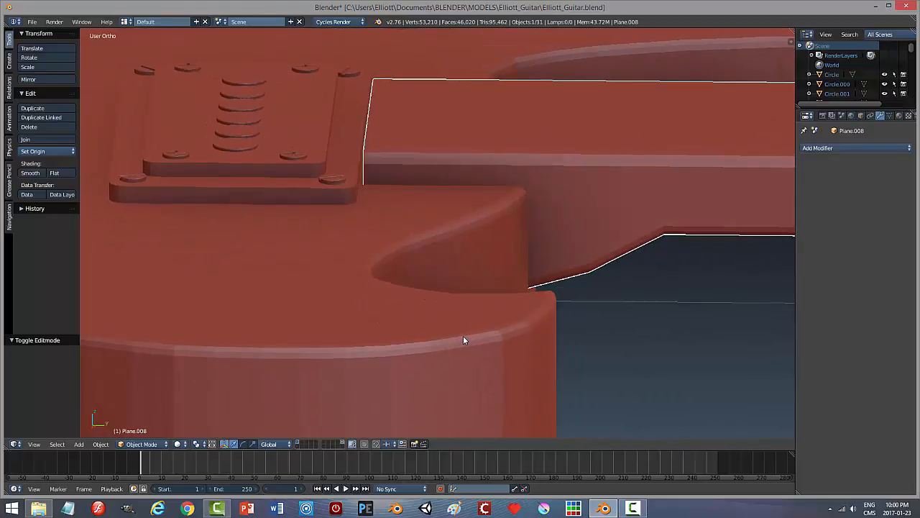
{"action": "key", "text": "a"}
{"action": "middle_click_drag", "start_coordinate": [555, 333], "coordinate": [453, 213]}
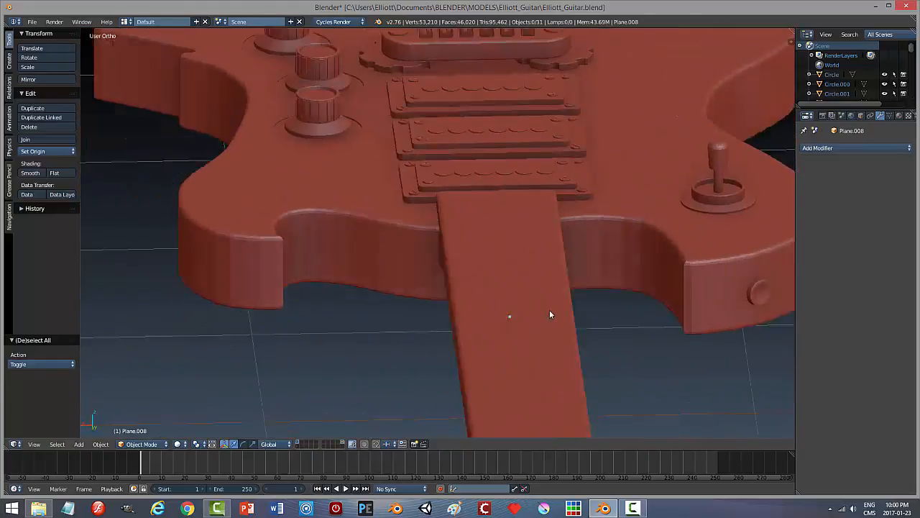